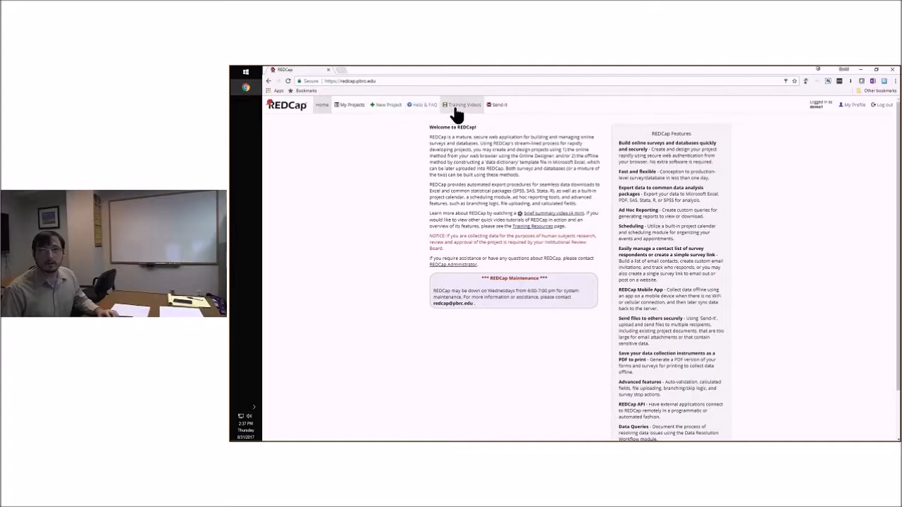
# View the Send-It file transfer form and the list of existing projects
pyautogui.click(500, 106)
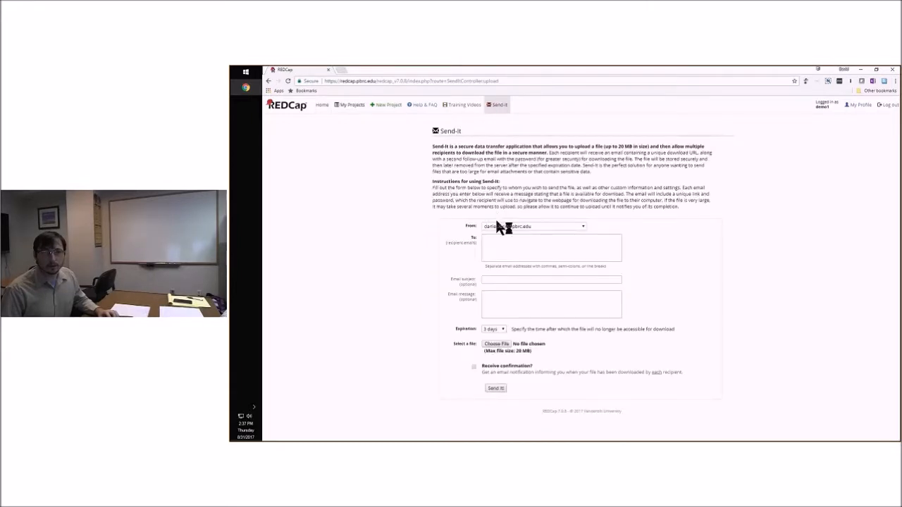
pyautogui.click(491, 252)
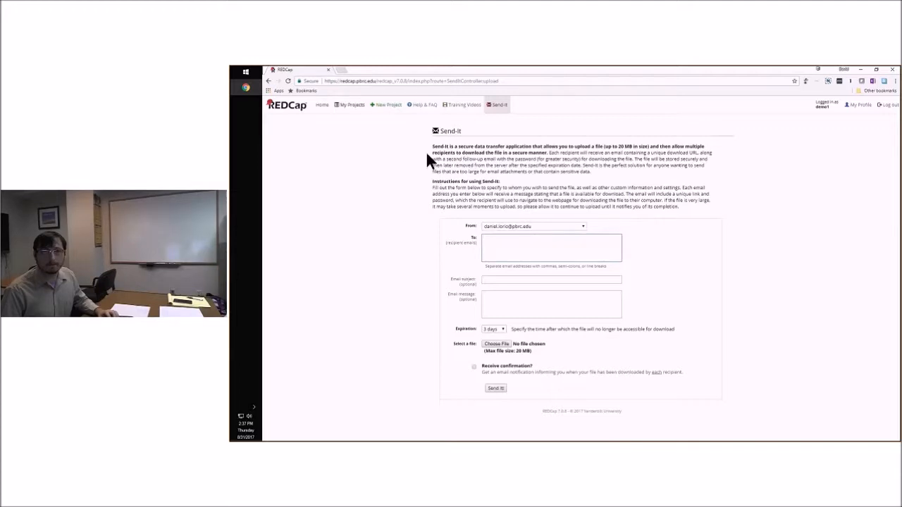
pyautogui.click(357, 106)
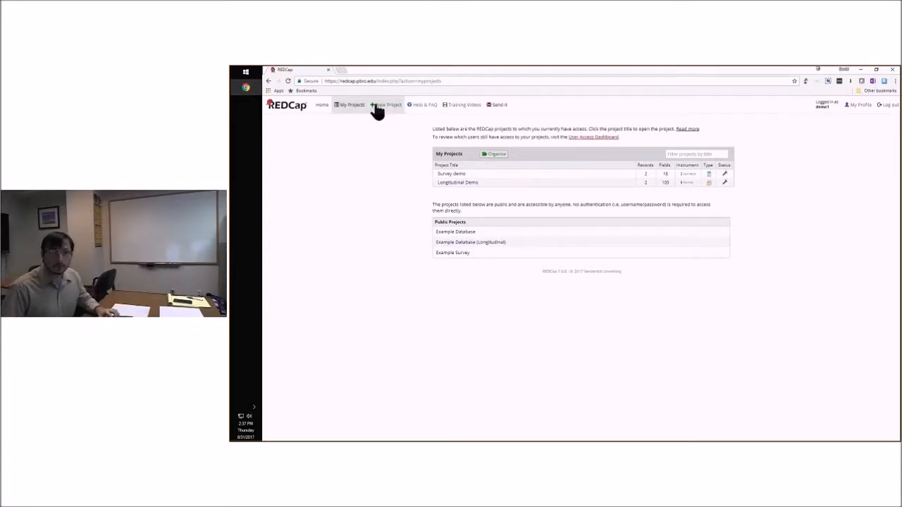
# Start a new project titled "Survey Project" with Research as its purpose
pyautogui.click(378, 105)
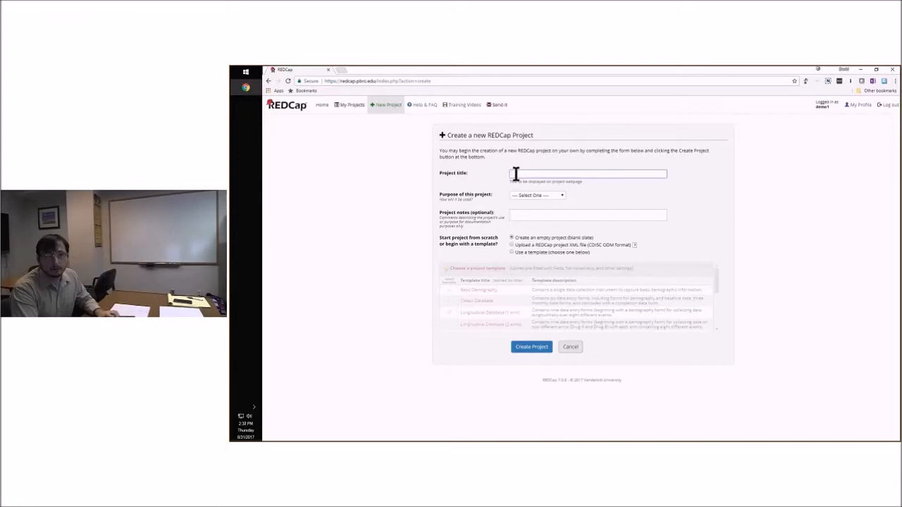
pyautogui.write('Survey Project')
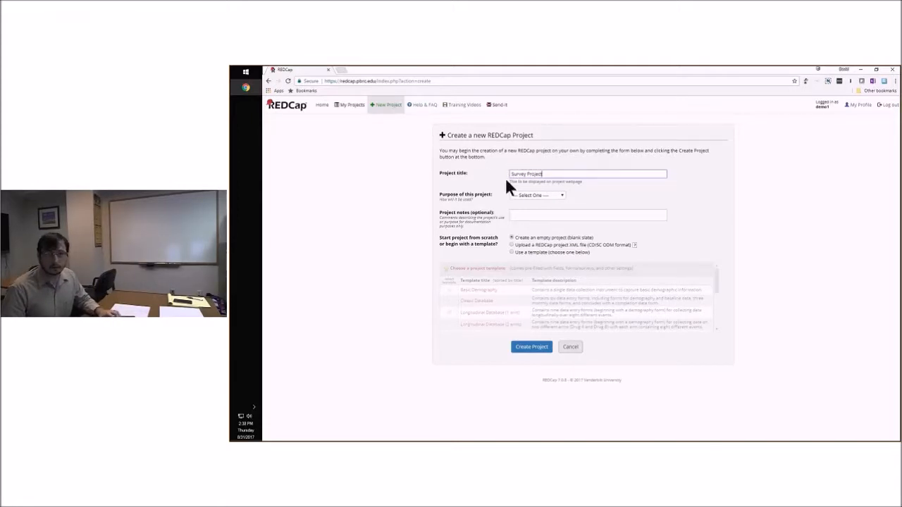
pyautogui.click(529, 194)
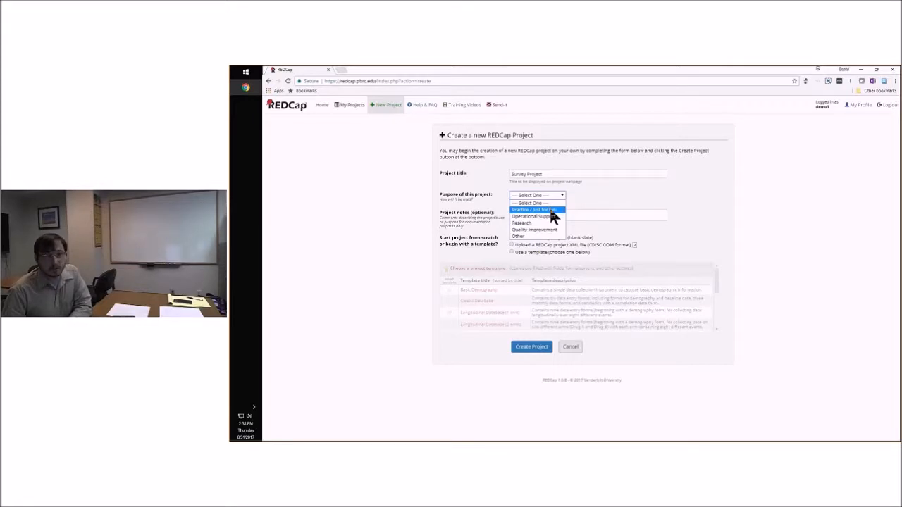
pyautogui.click(527, 224)
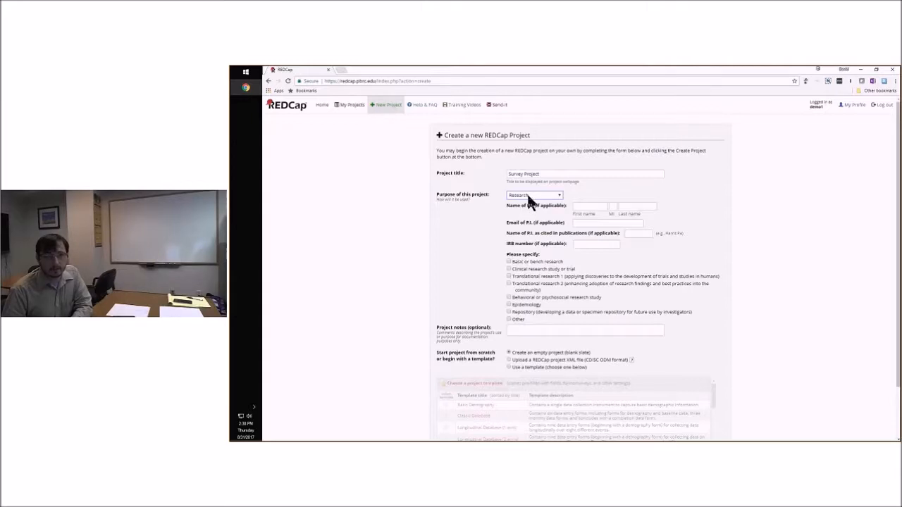
# Change the purpose of the new project to Practice / Just for fun
pyautogui.click(527, 197)
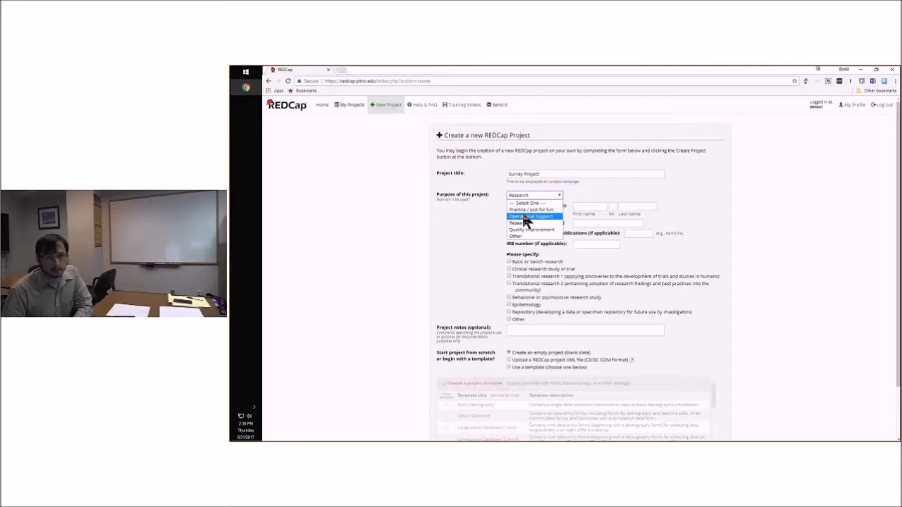
pyautogui.click(491, 214)
pyautogui.click(527, 196)
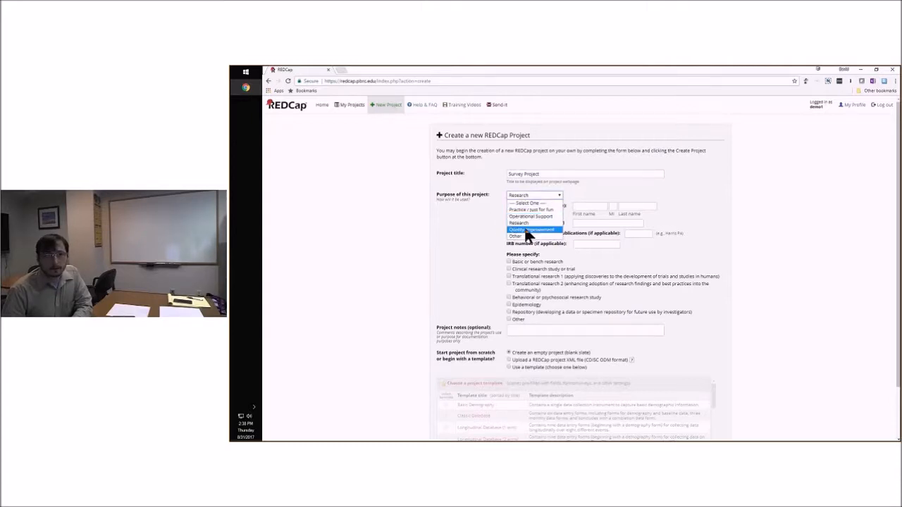
pyautogui.click(527, 210)
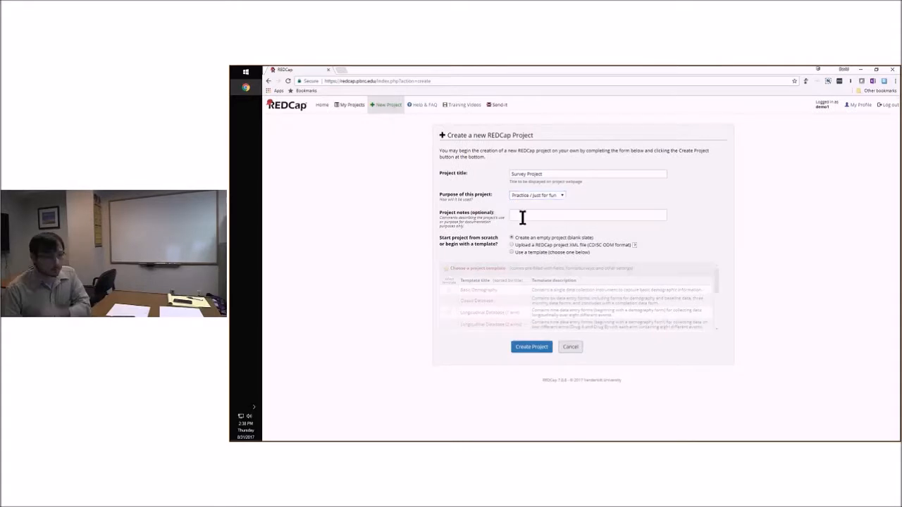
pyautogui.click(522, 218)
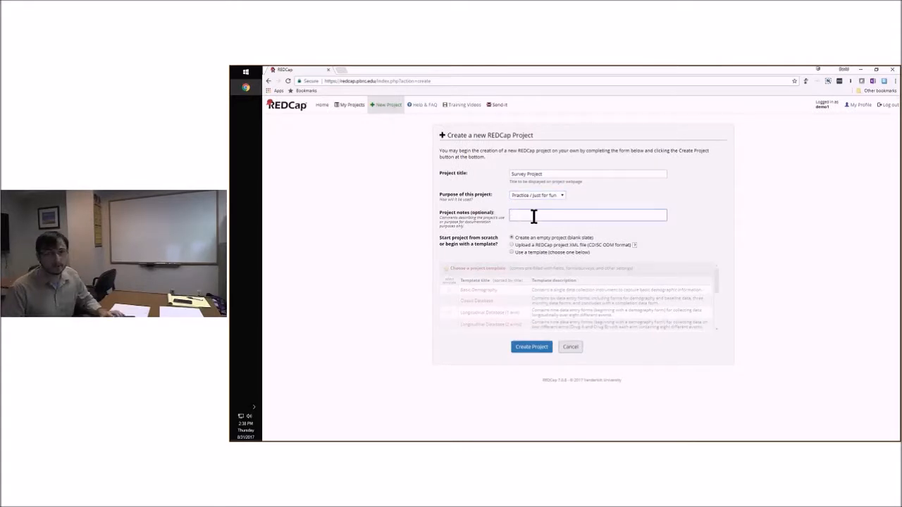
pyautogui.click(498, 243)
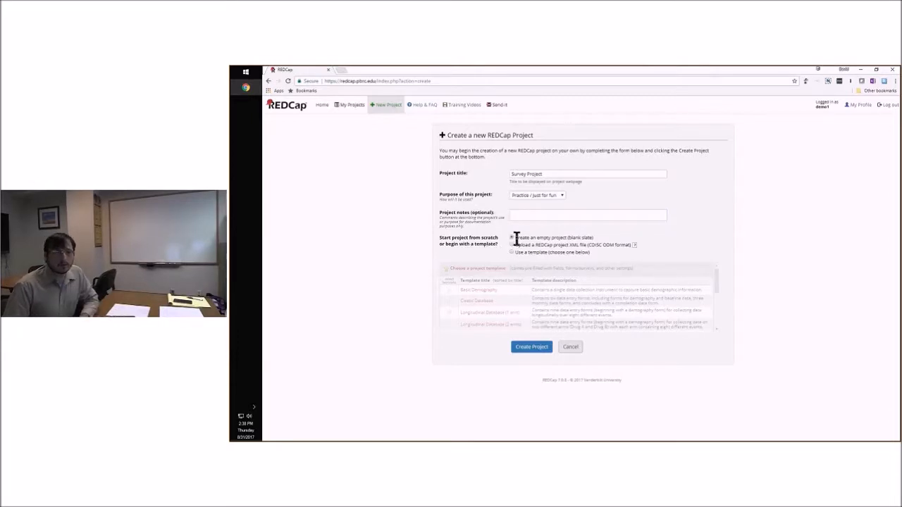
pyautogui.moveTo(517, 238); pyautogui.dragTo(534, 238)
pyautogui.click(554, 239)
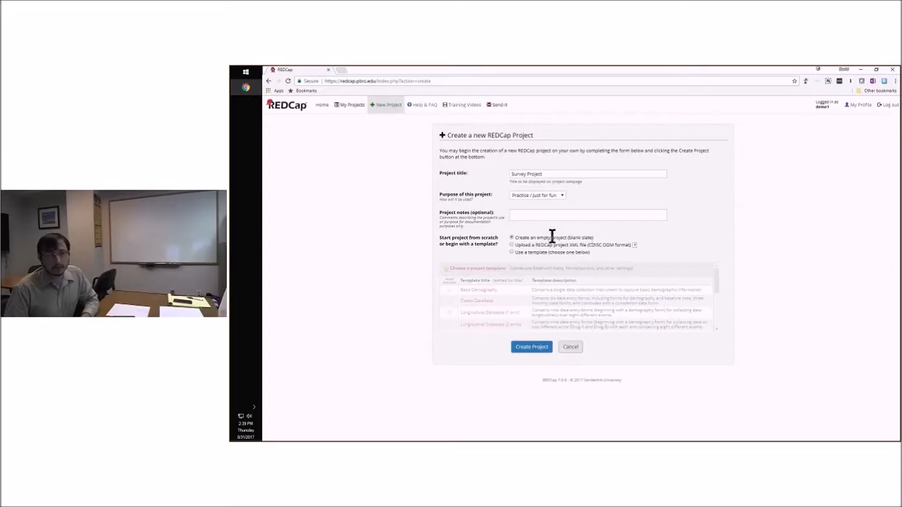
# Base the new project on the Basic Demography template and create it
pyautogui.click(512, 252)
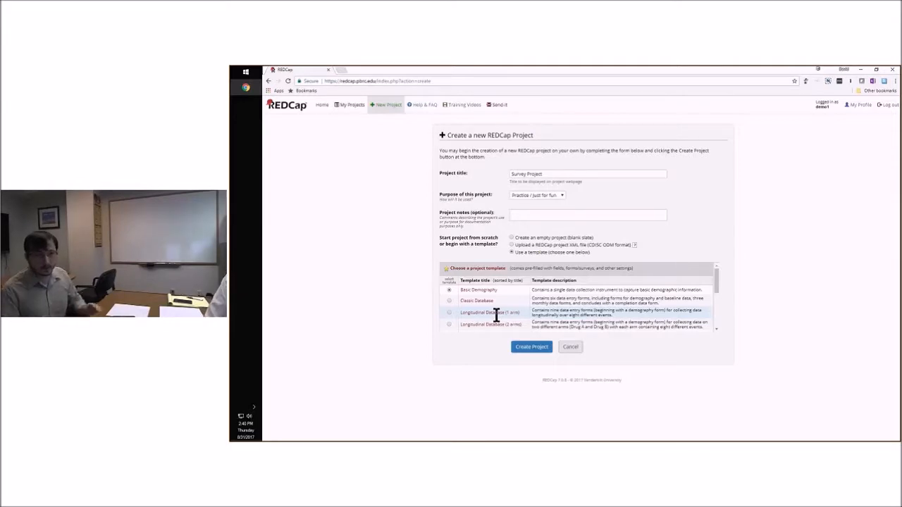
pyautogui.click(449, 289)
pyautogui.click(530, 348)
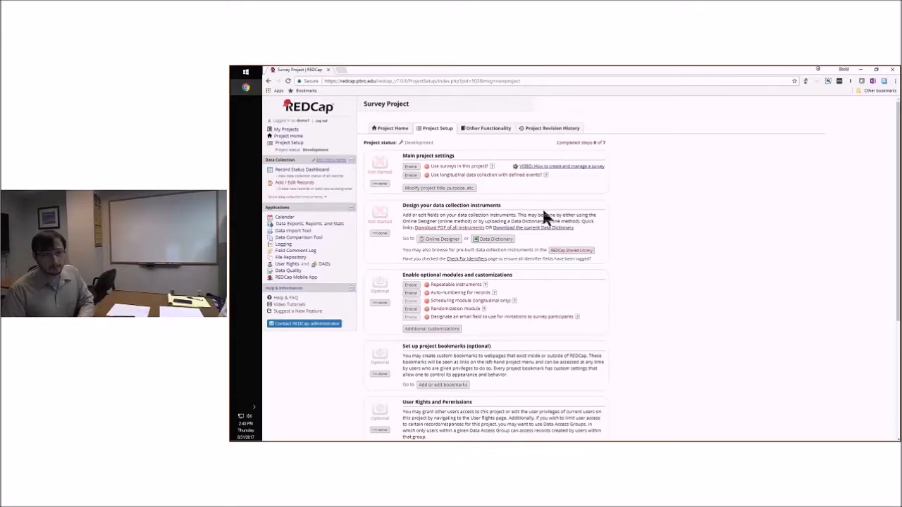
# Enable the use of surveys in the project's main settings
pyautogui.scroll(-2, 525, 221)
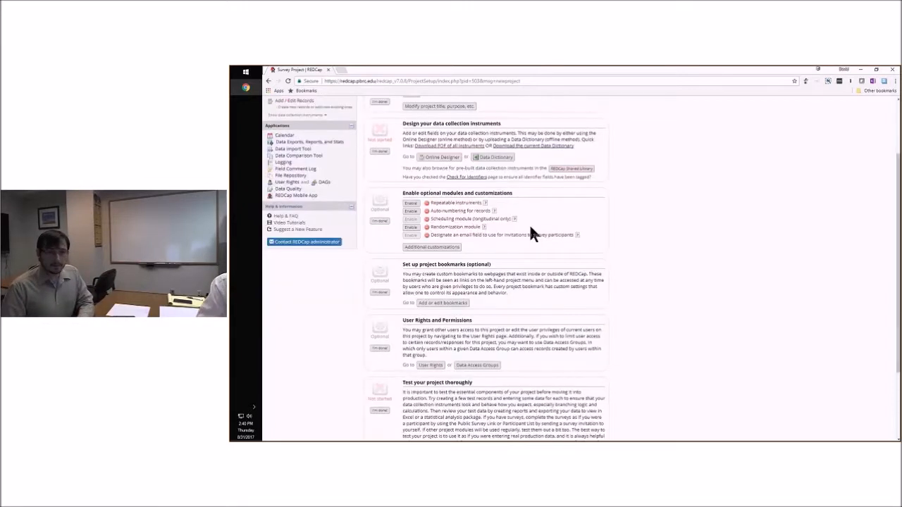
pyautogui.scroll(-2, 532, 234)
pyautogui.scroll(4, 427, 219)
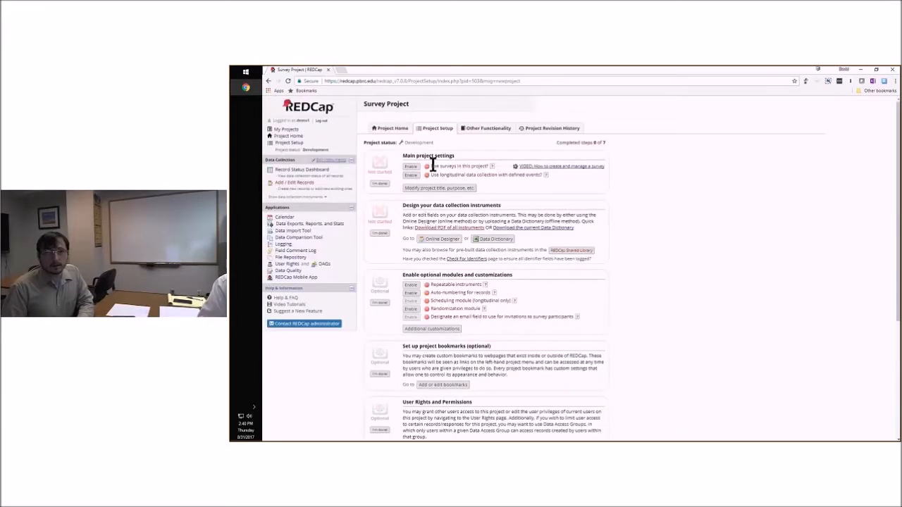
pyautogui.moveTo(432, 165); pyautogui.dragTo(441, 166)
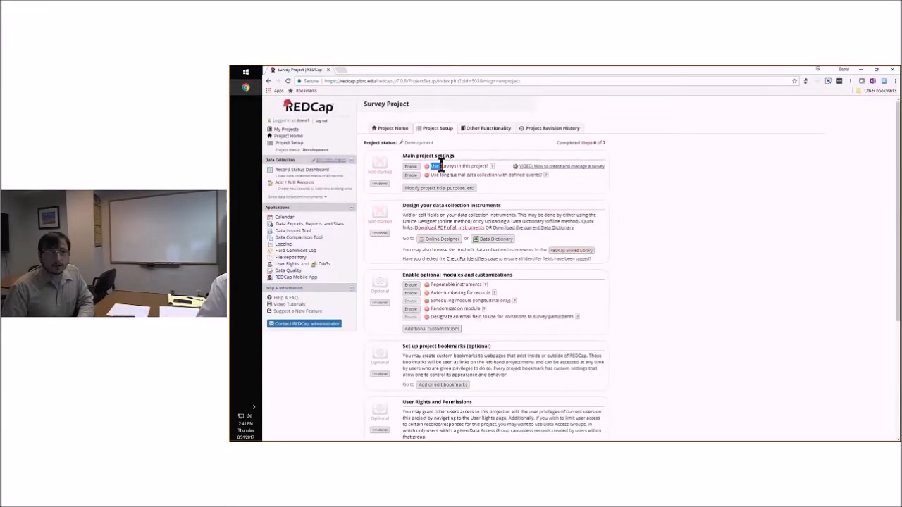
pyautogui.click(451, 167)
pyautogui.click(411, 167)
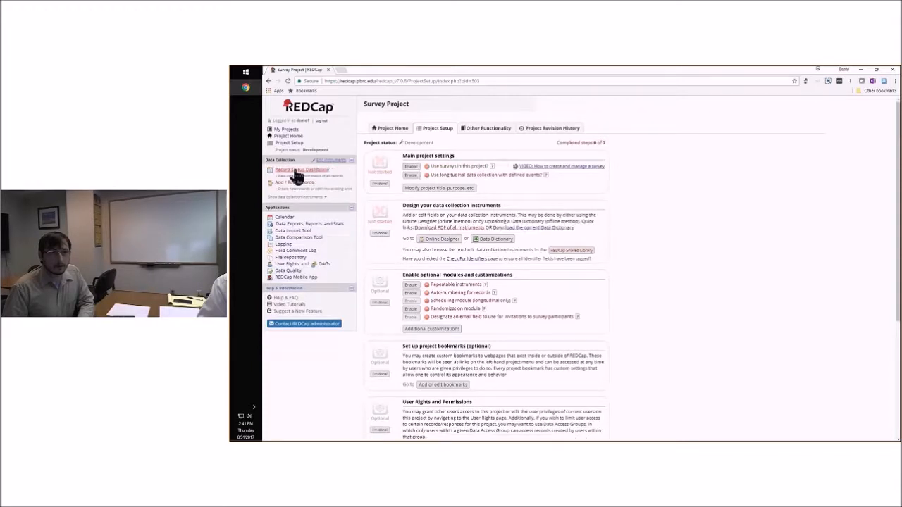
pyautogui.click(411, 166)
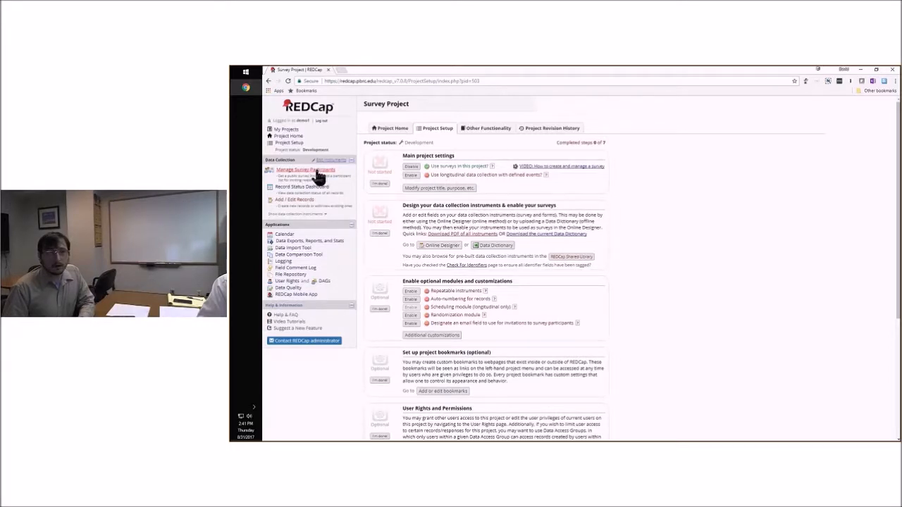
# Go to survey participant management, dismiss the notice, and start enabling the Basic Demography Form as a survey
pyautogui.click(316, 171)
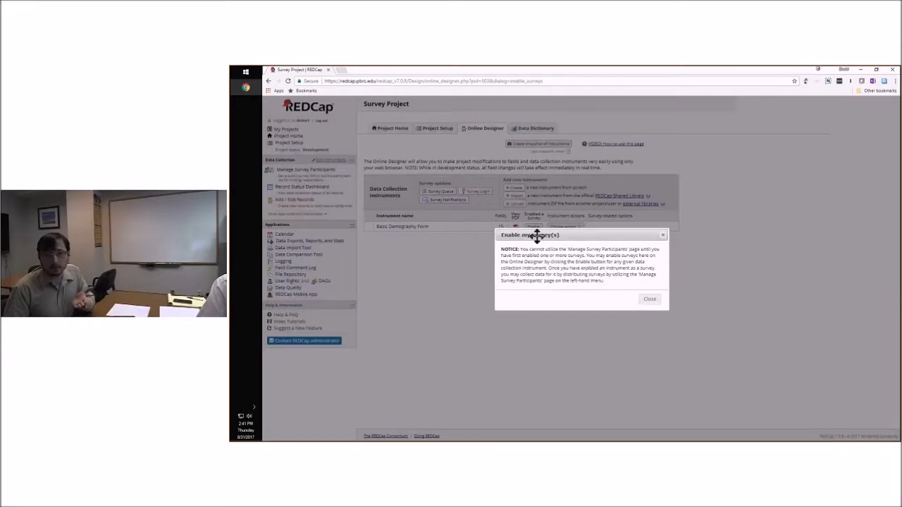
pyautogui.moveTo(537, 236); pyautogui.dragTo(519, 246)
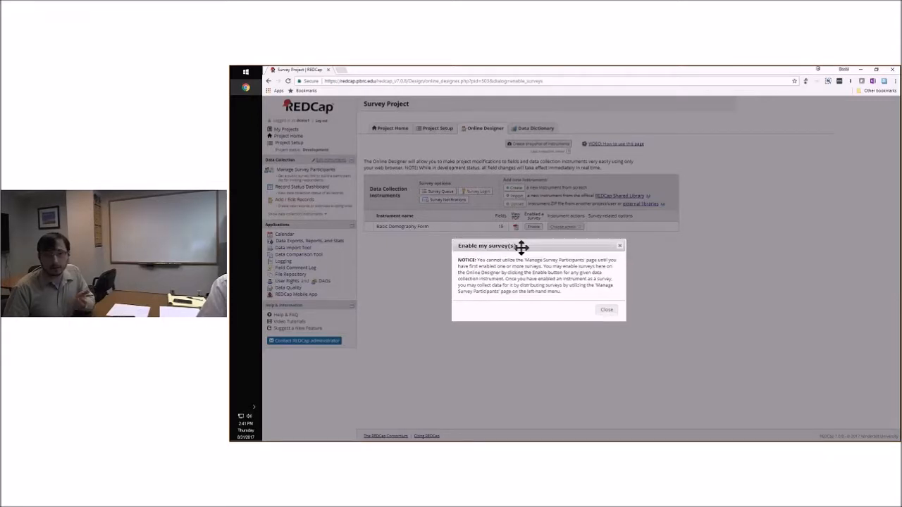
pyautogui.click(598, 310)
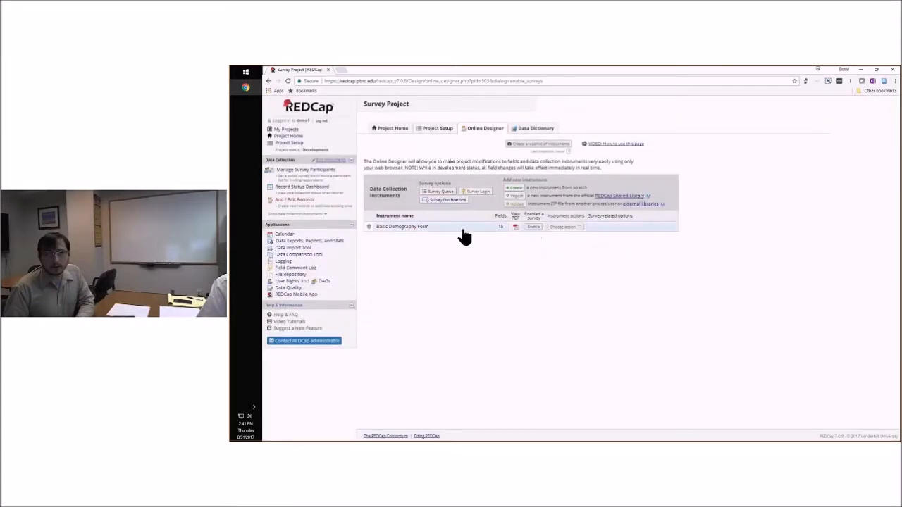
pyautogui.click(531, 227)
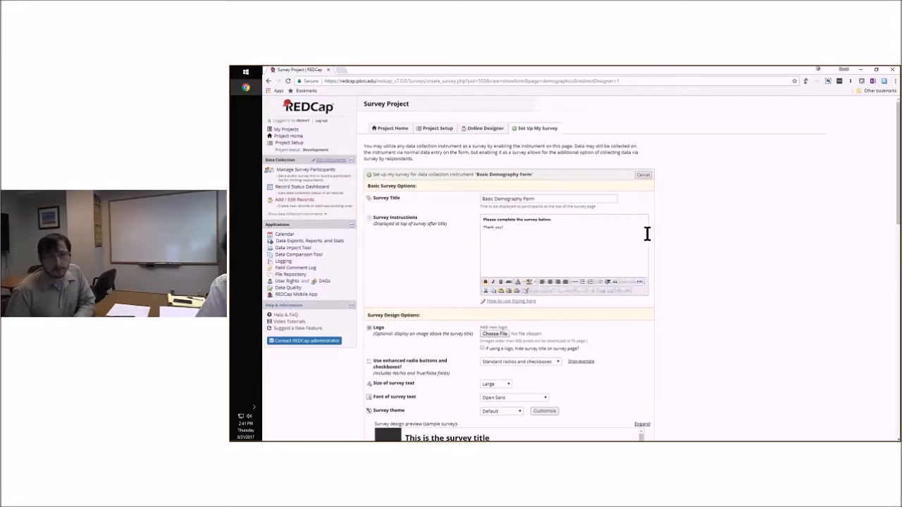
# Examine the survey title and survey instructions in the Basic Demography Form's survey setup
pyautogui.scroll(-3, 687, 251)
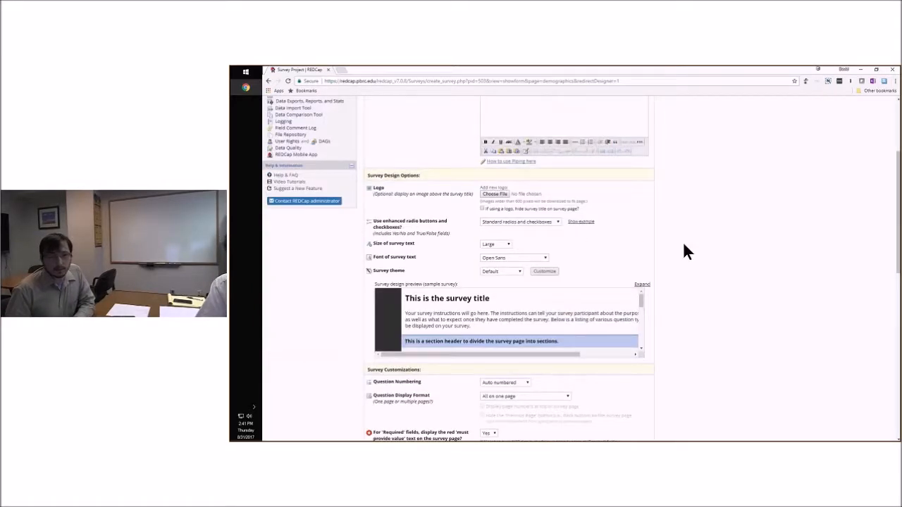
pyautogui.scroll(3, 681, 251)
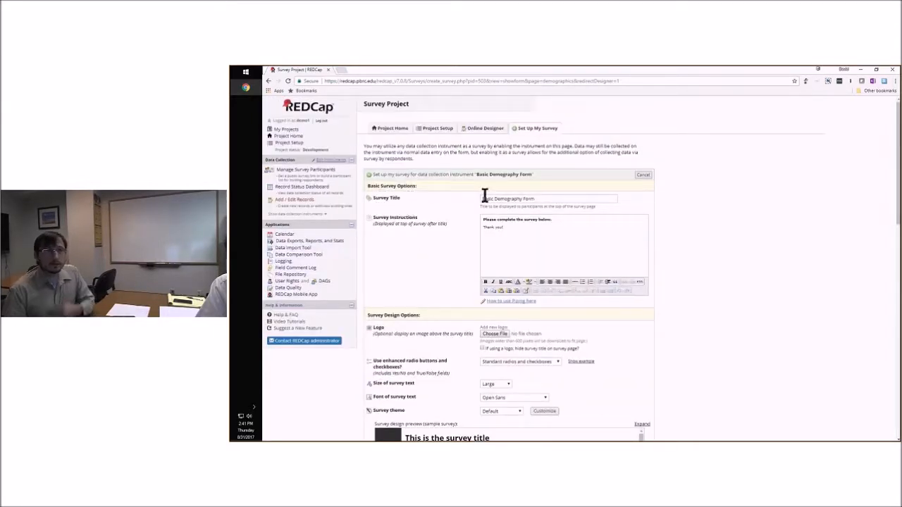
pyautogui.click(548, 199)
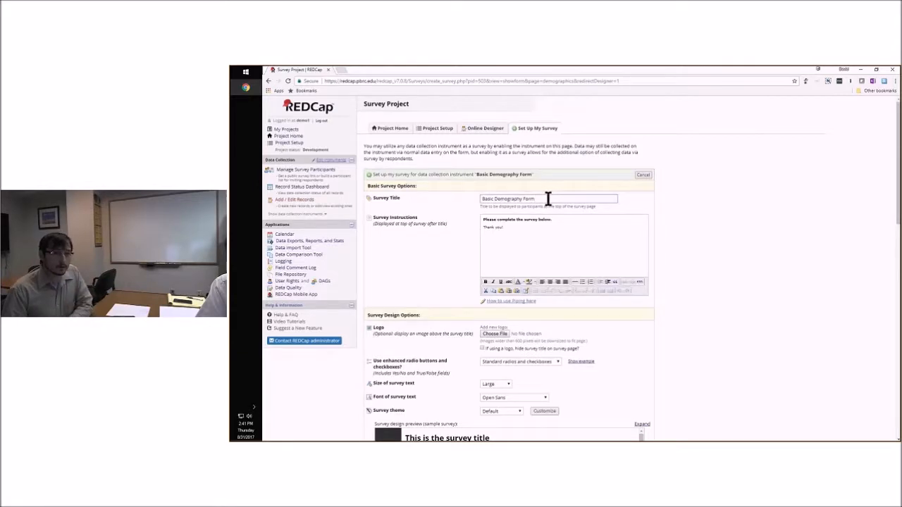
pyautogui.click(521, 232)
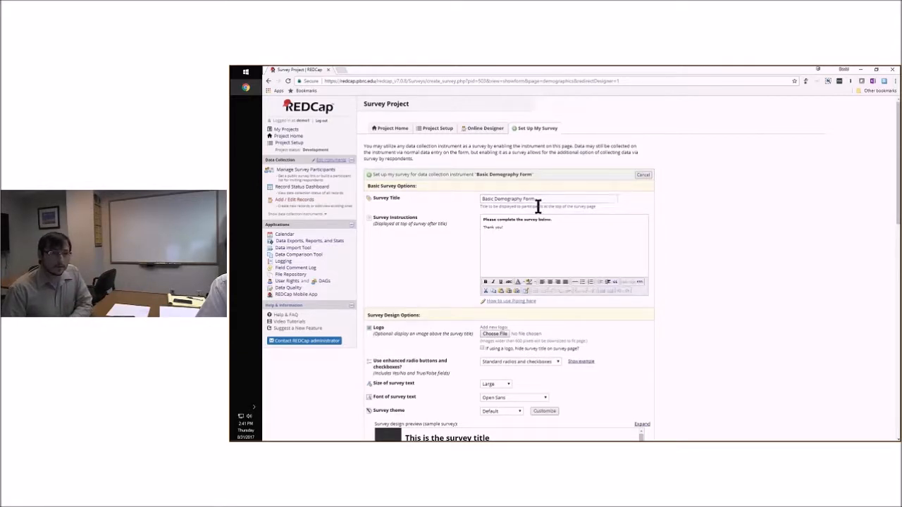
pyautogui.moveTo(484, 217); pyautogui.dragTo(528, 225)
pyautogui.click(525, 232)
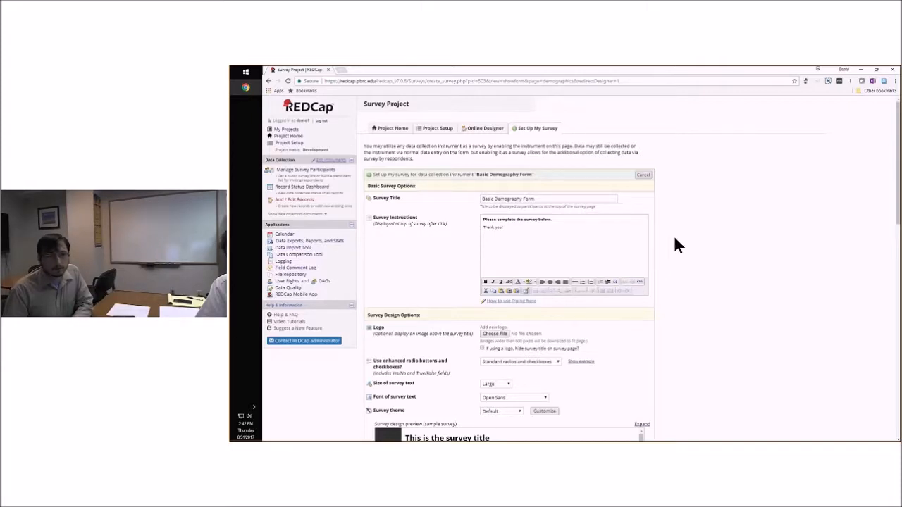
pyautogui.scroll(-2, 672, 237)
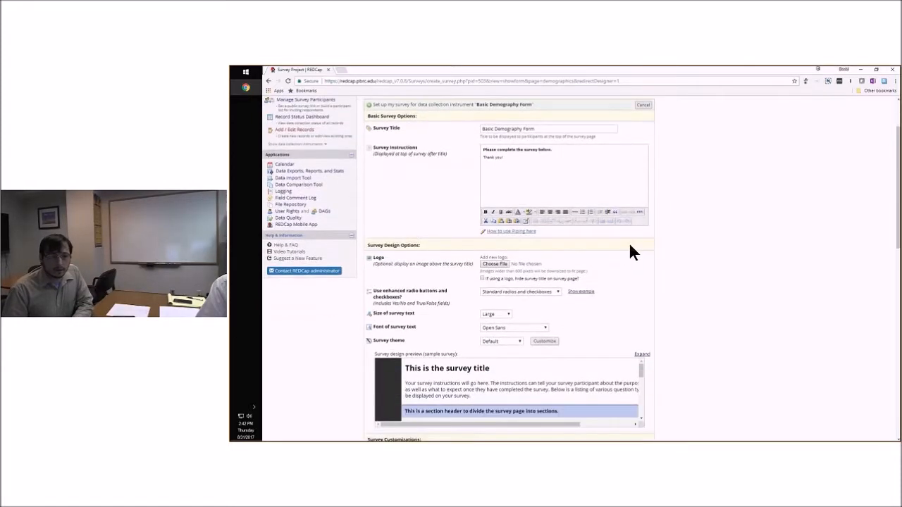
pyautogui.click(490, 265)
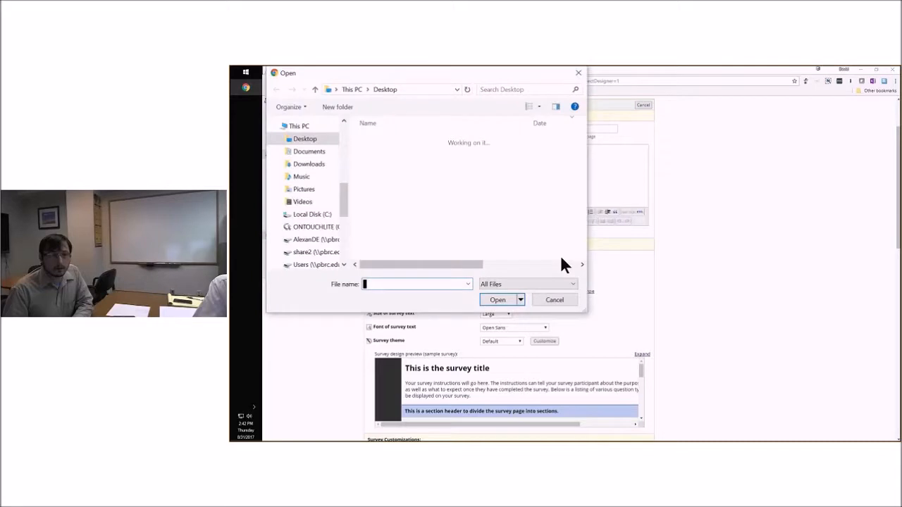
pyautogui.click(554, 300)
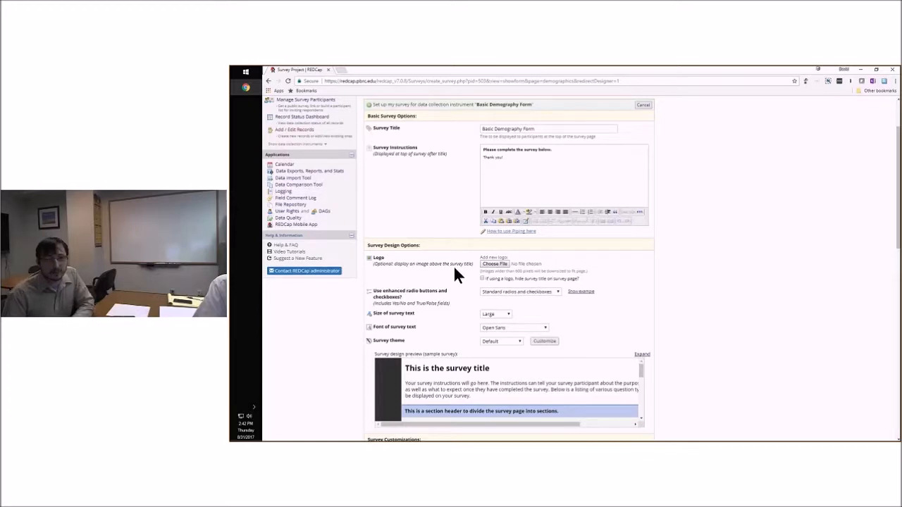
# Examine the choices offered for survey text size, font and theme in the Survey Design Options
pyautogui.scroll(-1, 626, 266)
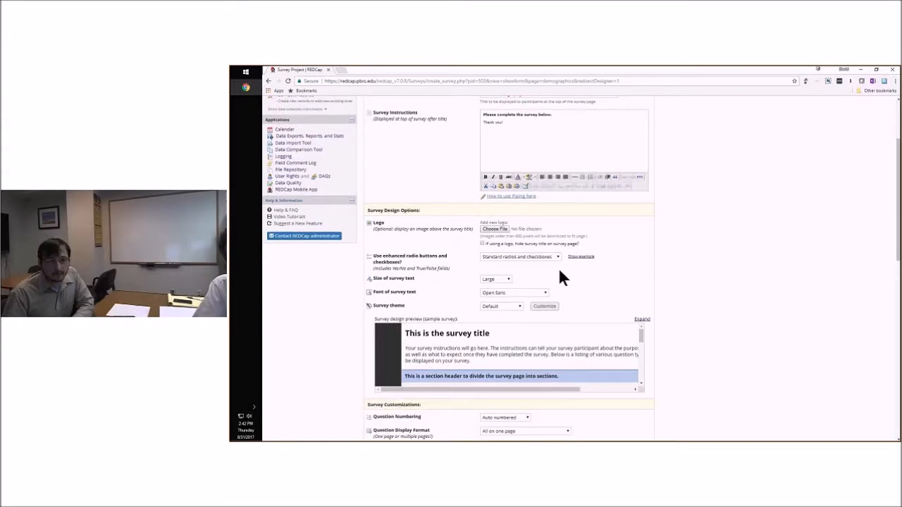
pyautogui.scroll(-1, 667, 252)
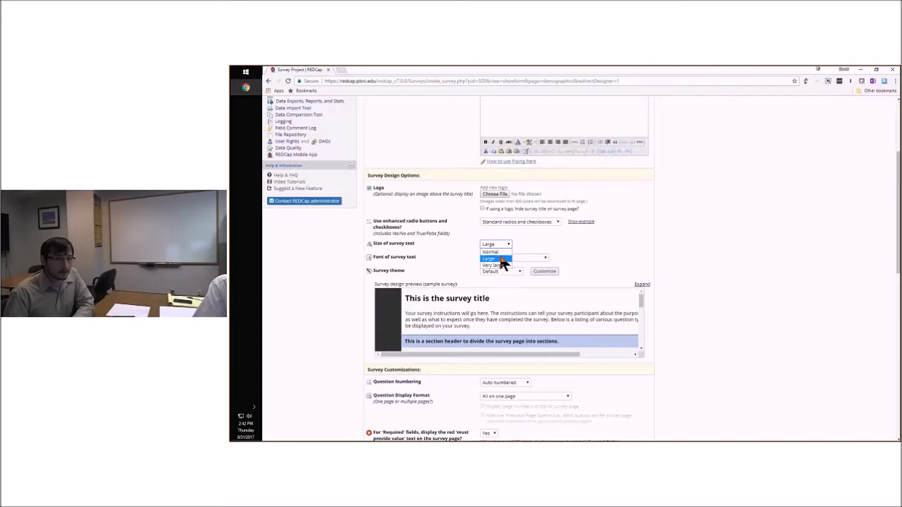
pyautogui.click(525, 258)
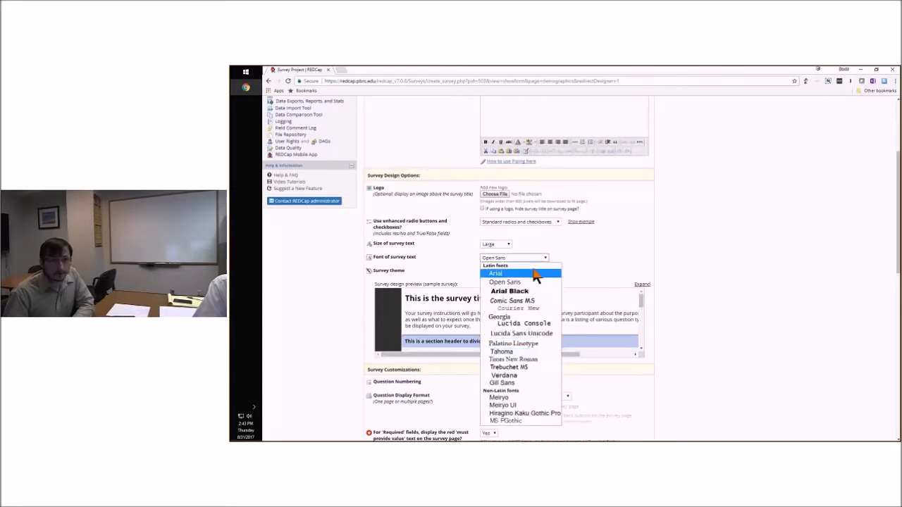
pyautogui.click(536, 258)
pyautogui.click(518, 272)
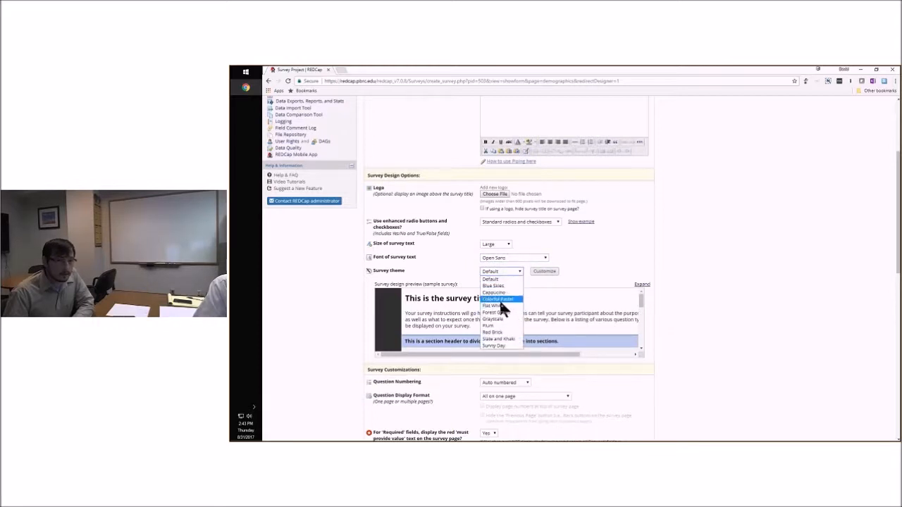
pyautogui.click(466, 278)
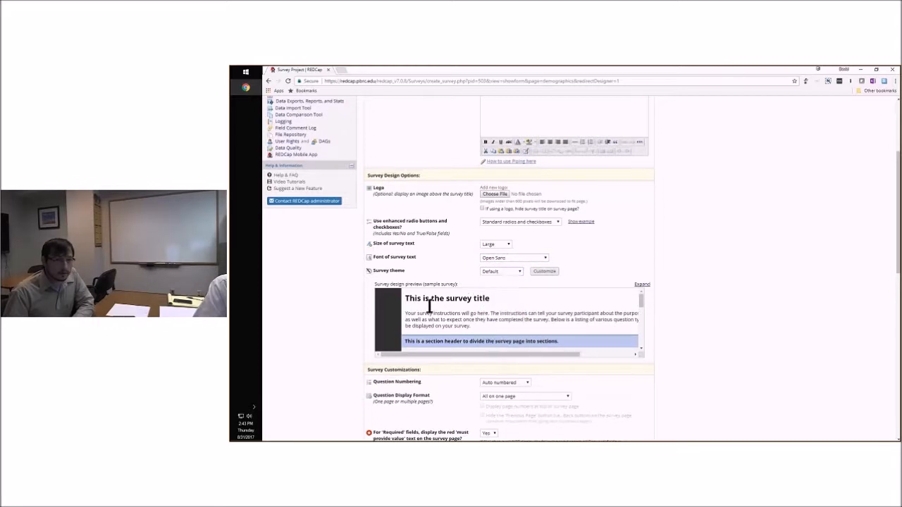
# Try the Blue Skies and Flat White survey themes in the design preview
pyautogui.scroll(-2, 422, 296)
pyautogui.scroll(1, 410, 323)
pyautogui.scroll(1, 399, 324)
pyautogui.click(497, 272)
pyautogui.click(504, 295)
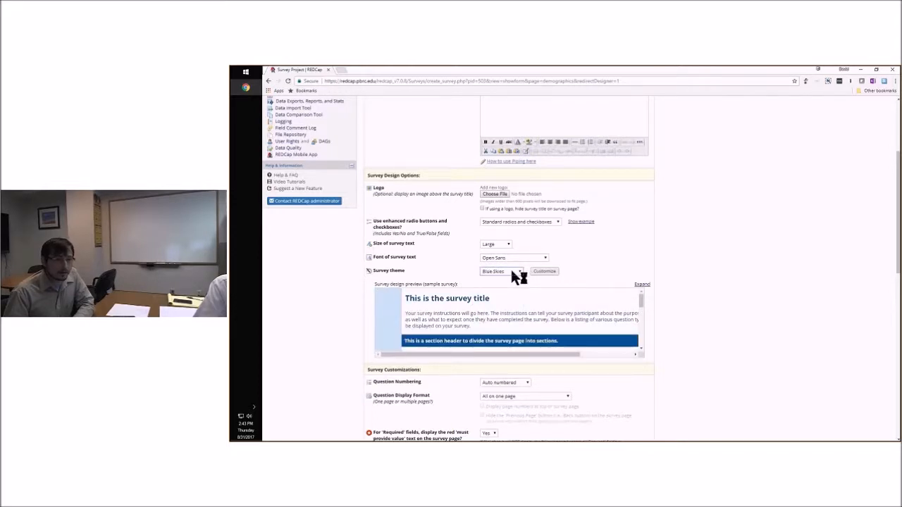
pyautogui.click(513, 274)
pyautogui.click(506, 281)
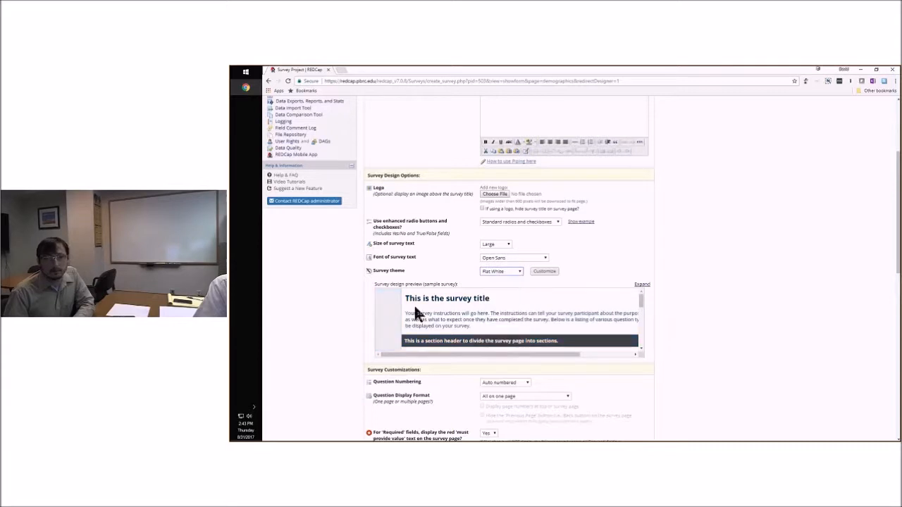
# Set the survey theme back to Default
pyautogui.click(502, 271)
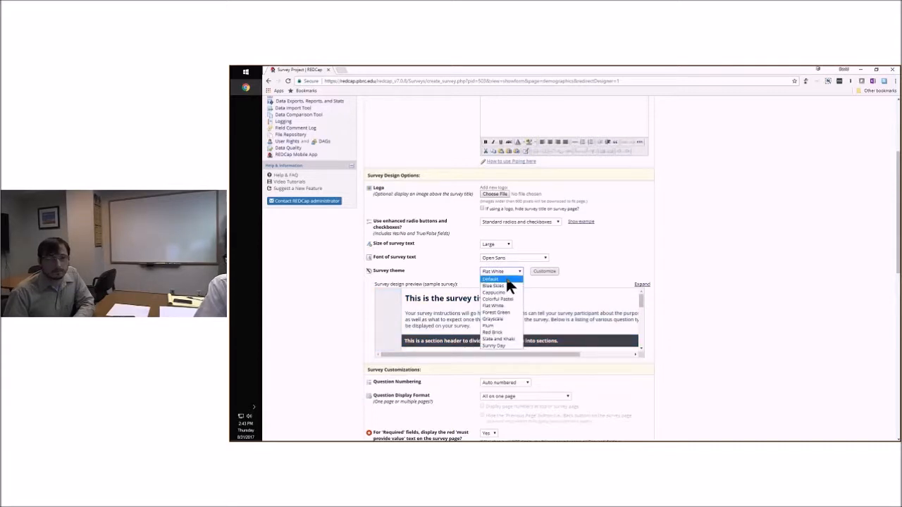
pyautogui.click(513, 272)
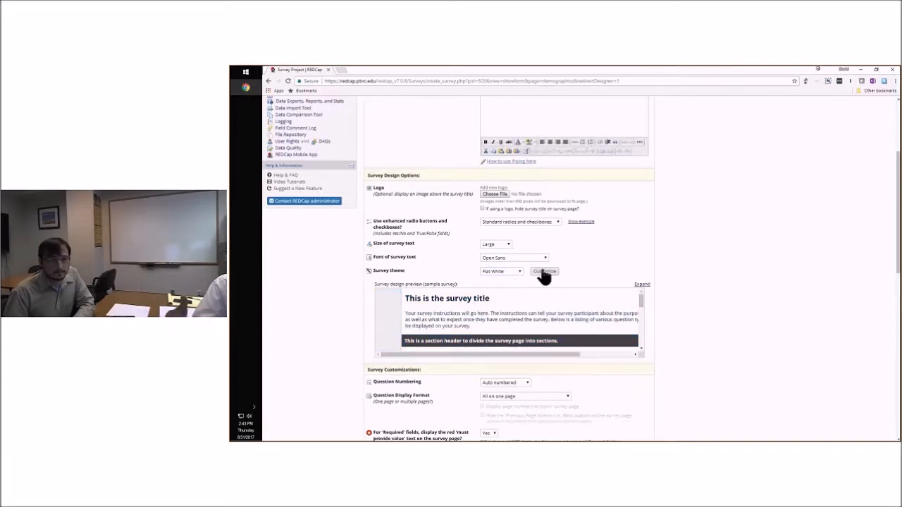
pyautogui.click(513, 272)
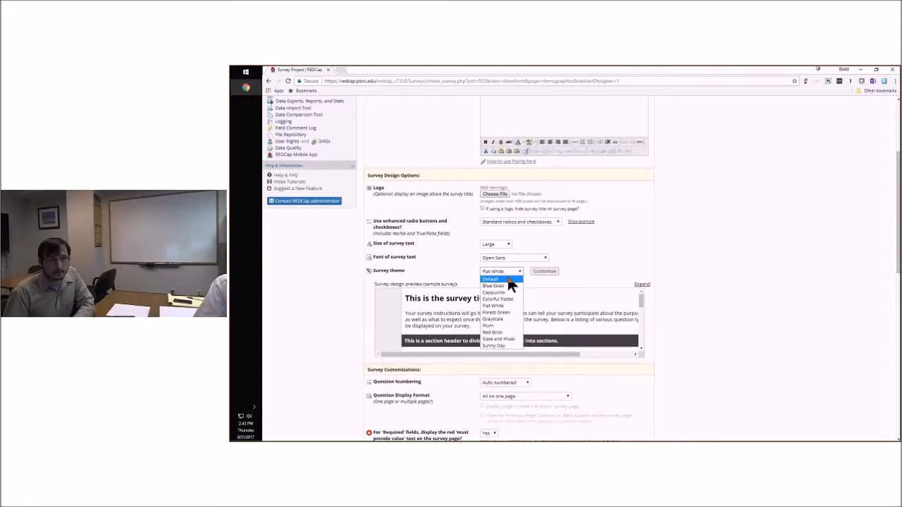
pyautogui.click(510, 280)
# Look at the custom survey theme options, including the page background color palette, and exit the customization
pyautogui.click(544, 272)
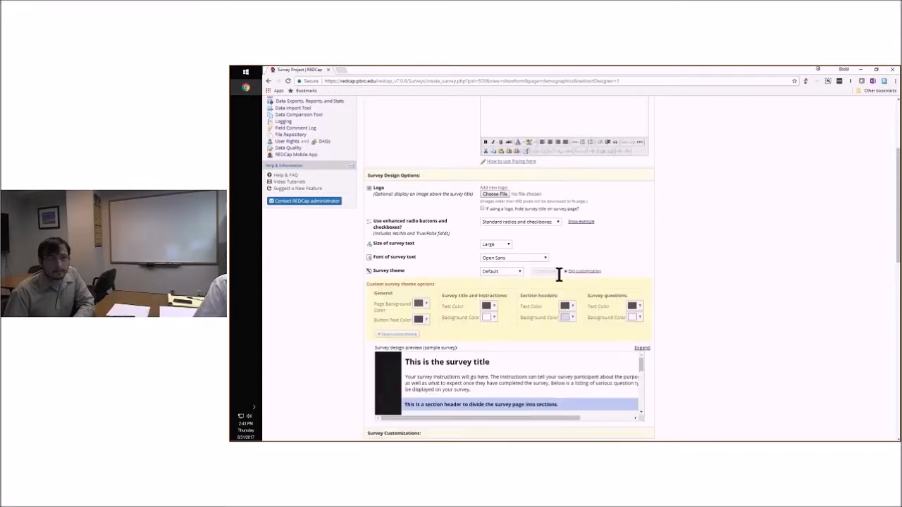
pyautogui.click(423, 304)
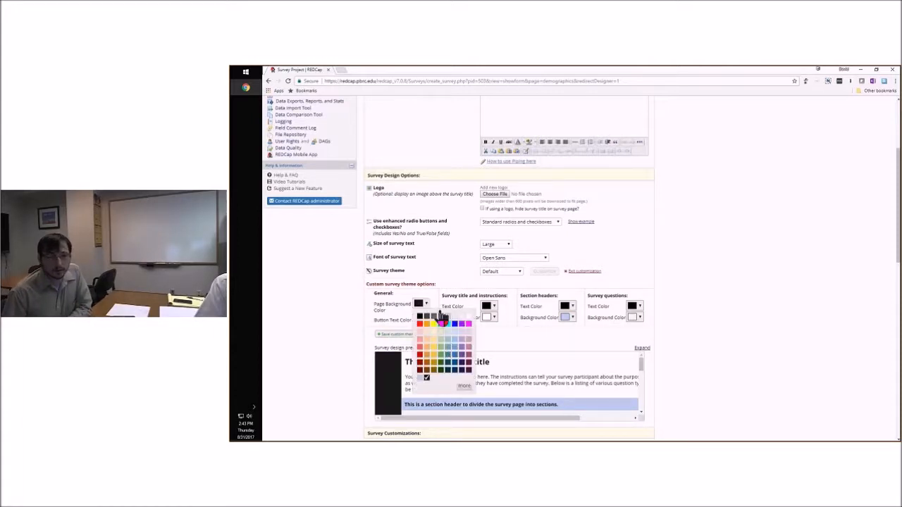
pyautogui.click(440, 277)
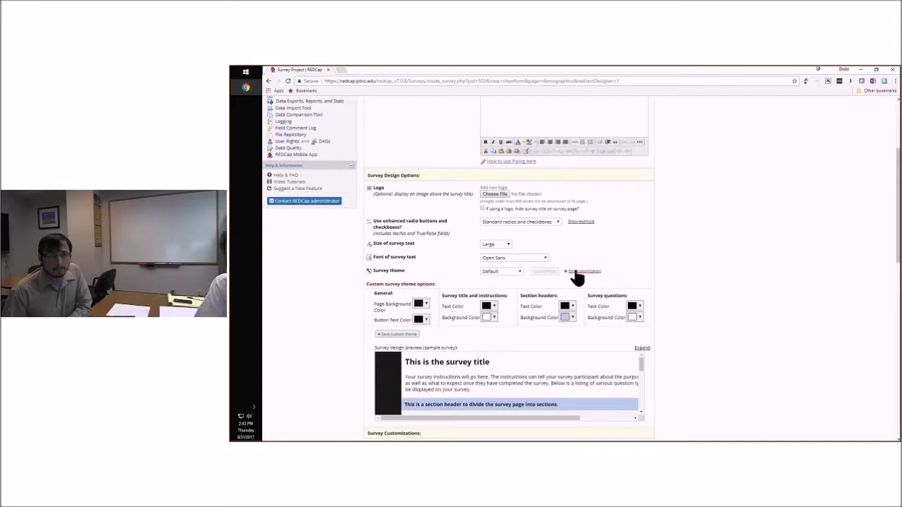
pyautogui.click(574, 272)
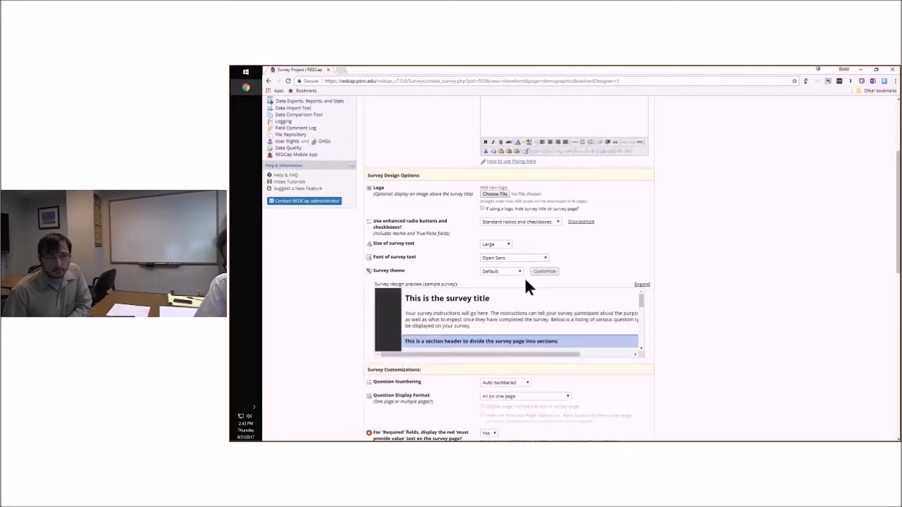
# Keep Question Numbering on Auto numbered and set Question Display Format to One section per page (multiple pages)
pyautogui.scroll(-3, 525, 278)
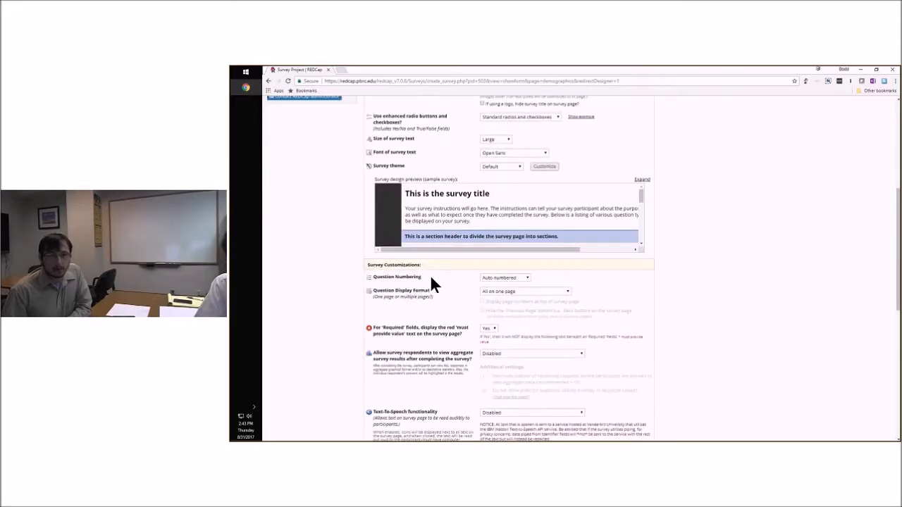
pyautogui.click(517, 279)
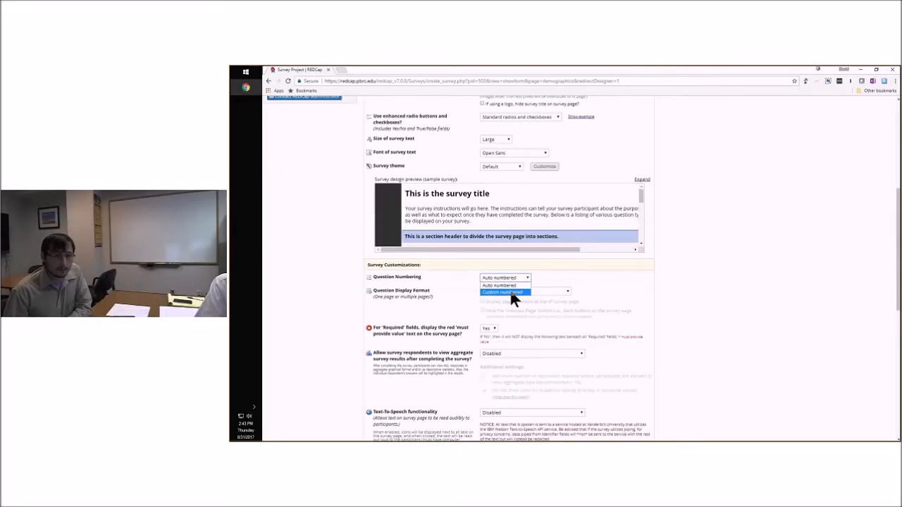
pyautogui.click(512, 286)
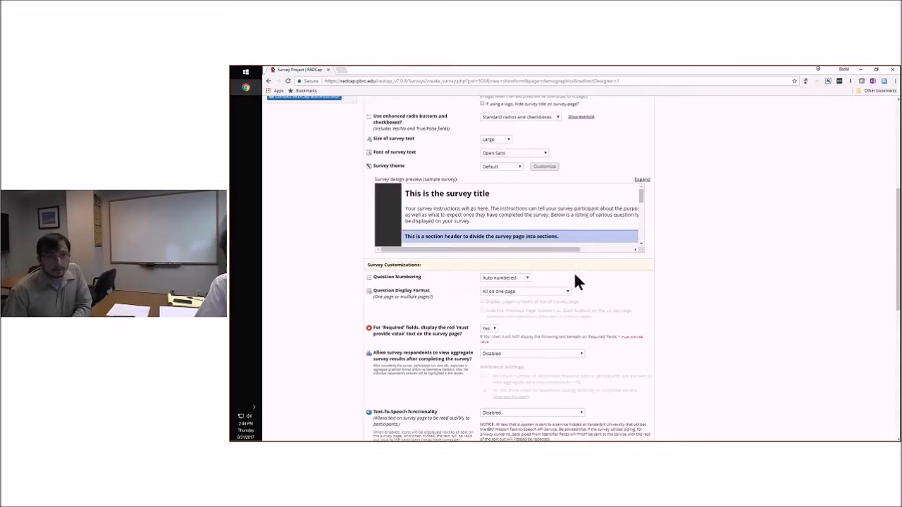
pyautogui.scroll(-1, 574, 272)
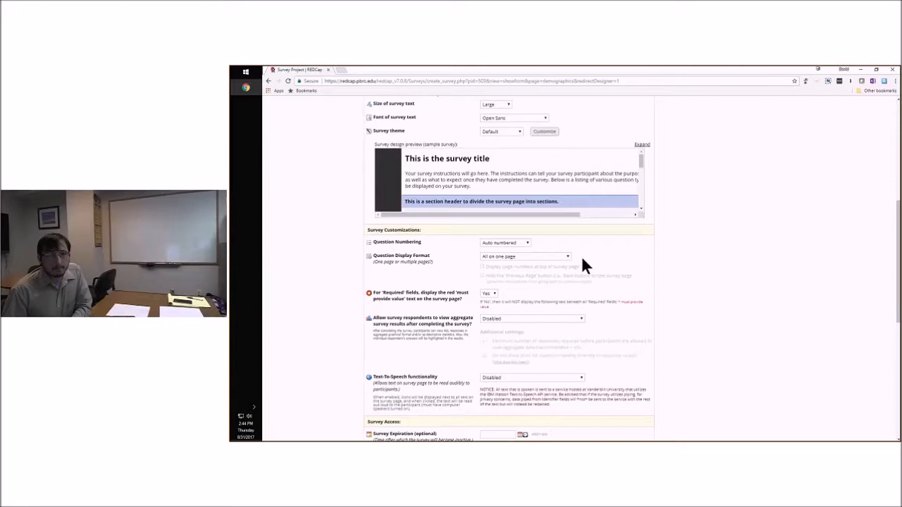
pyautogui.click(564, 256)
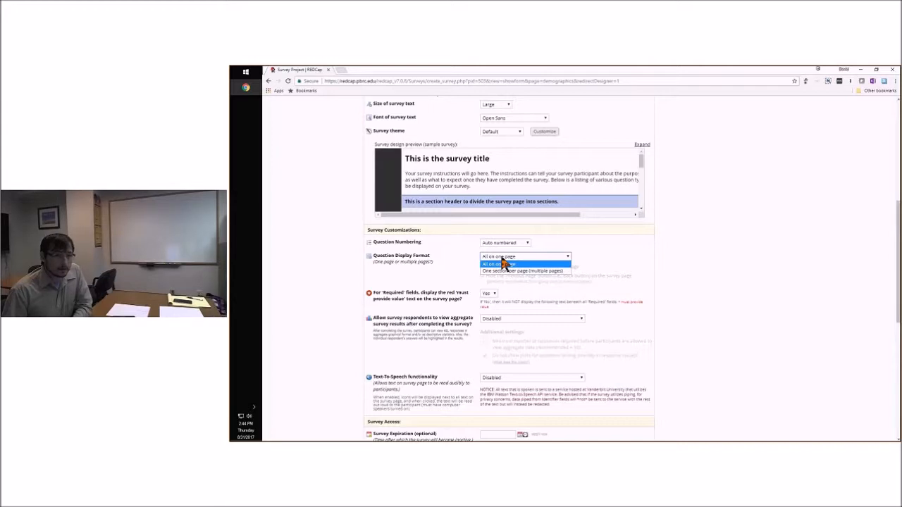
pyautogui.click(543, 272)
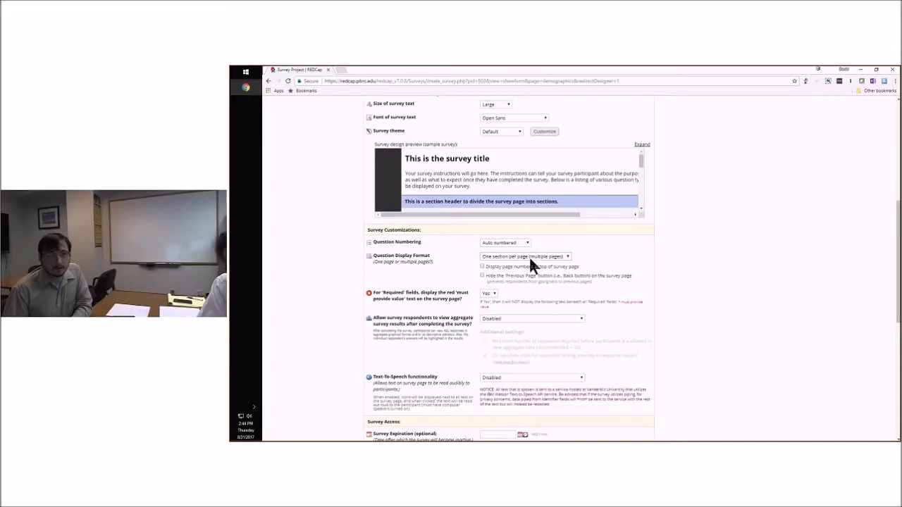
# Examine the required-field text, aggregate results, text-to-speech, survey access and survey termination options
pyautogui.scroll(-2, 587, 264)
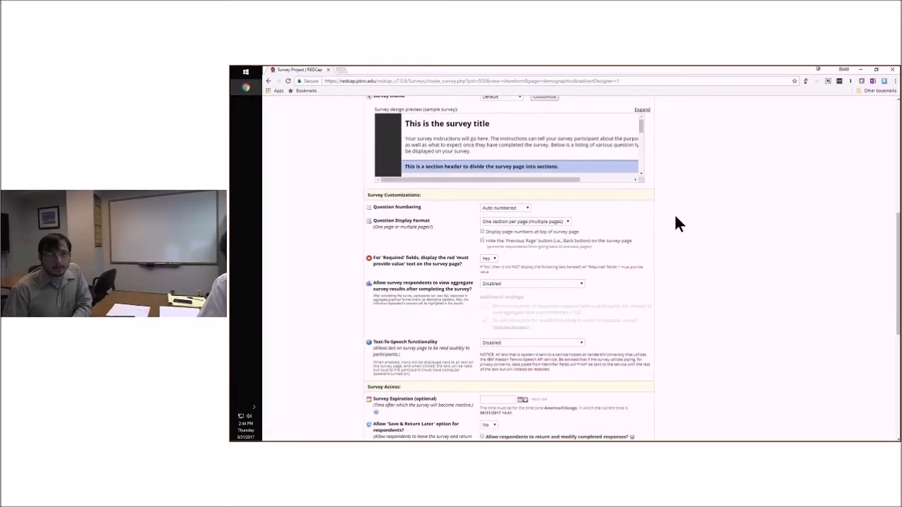
pyautogui.scroll(-1, 683, 215)
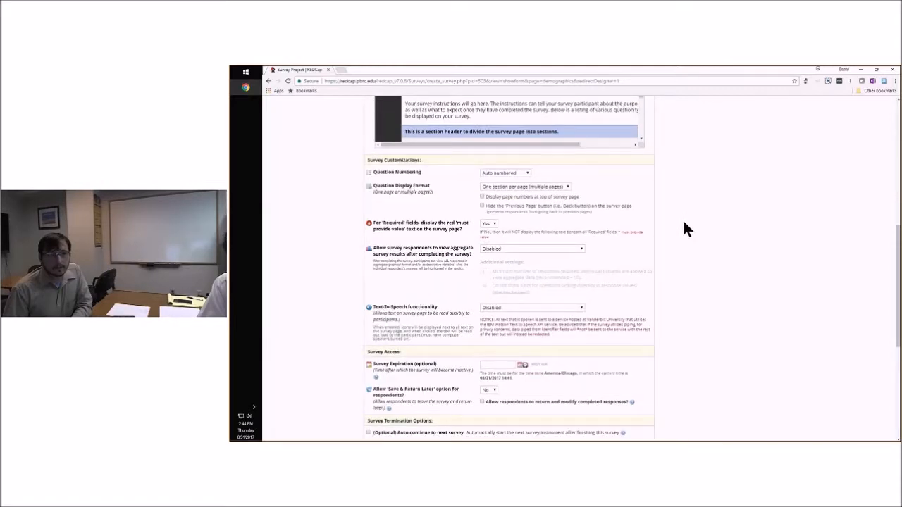
pyautogui.scroll(-1, 693, 231)
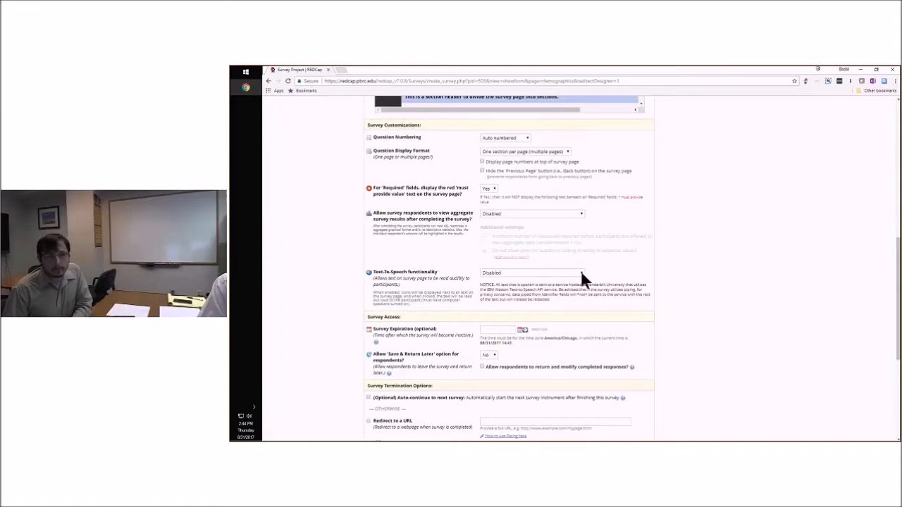
pyautogui.scroll(-1, 652, 259)
pyautogui.scroll(1, 652, 259)
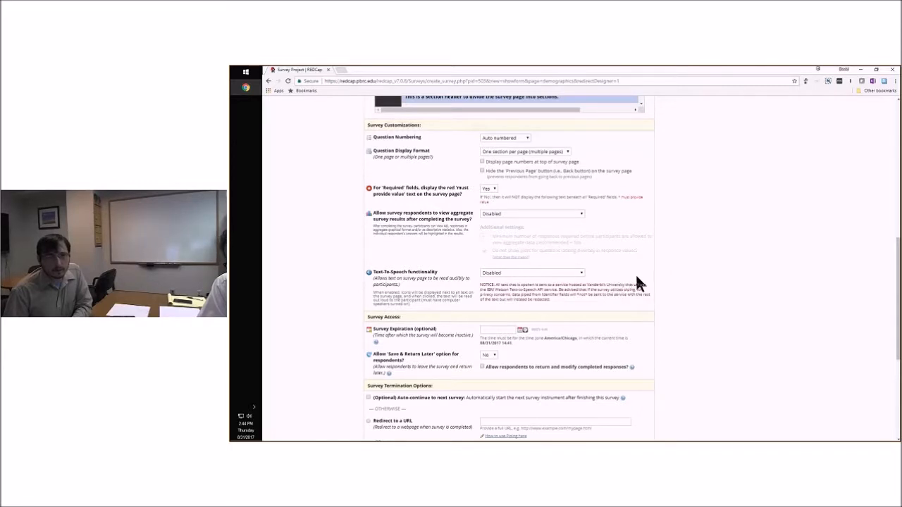
pyautogui.scroll(-1, 636, 275)
pyautogui.scroll(-1, 680, 275)
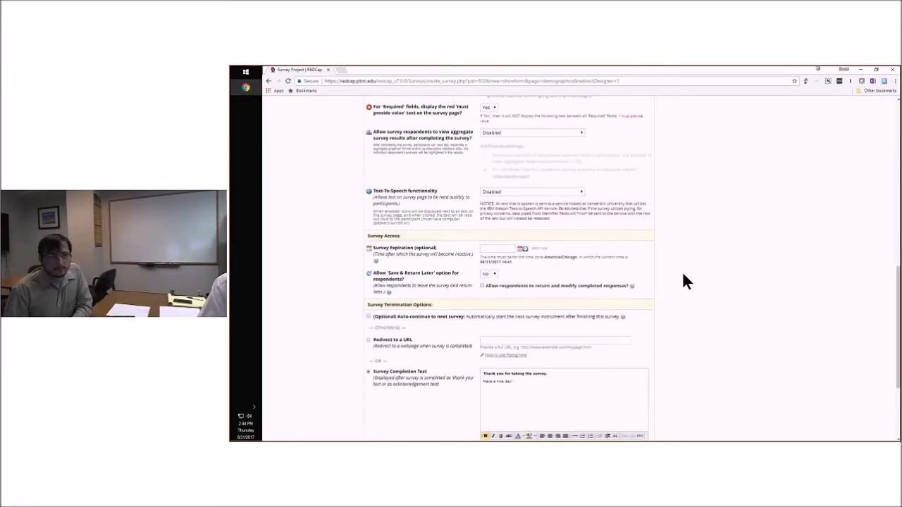
pyautogui.scroll(-4, 680, 279)
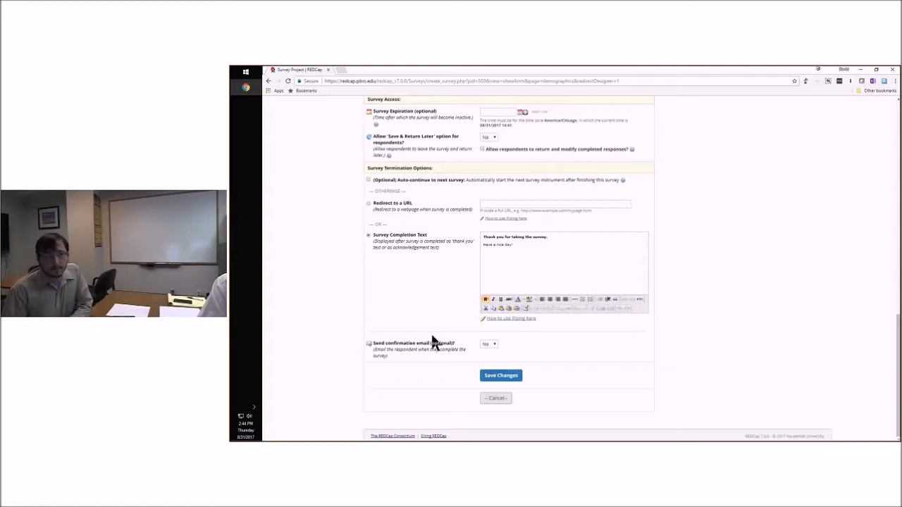
# Try enabling the confirmation email to look at its message fields, and set the option back to No
pyautogui.click(486, 344)
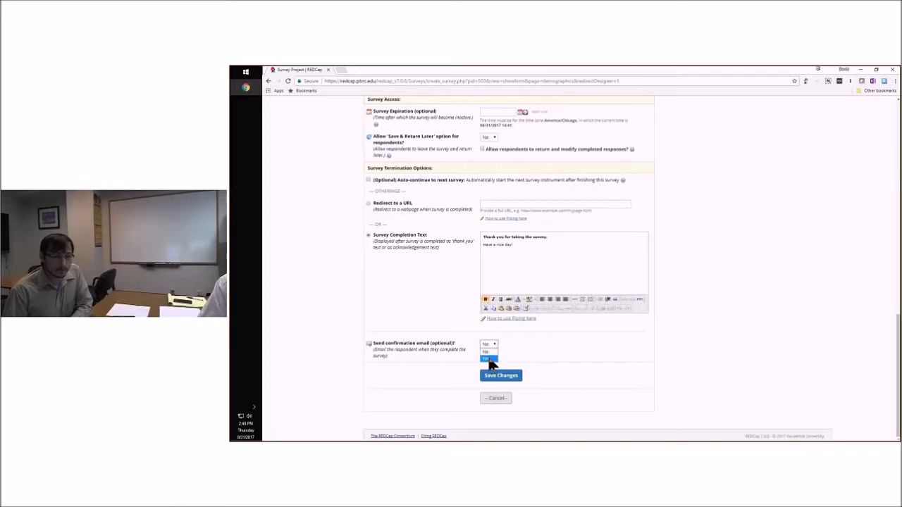
pyautogui.click(489, 359)
pyautogui.scroll(-1, 575, 339)
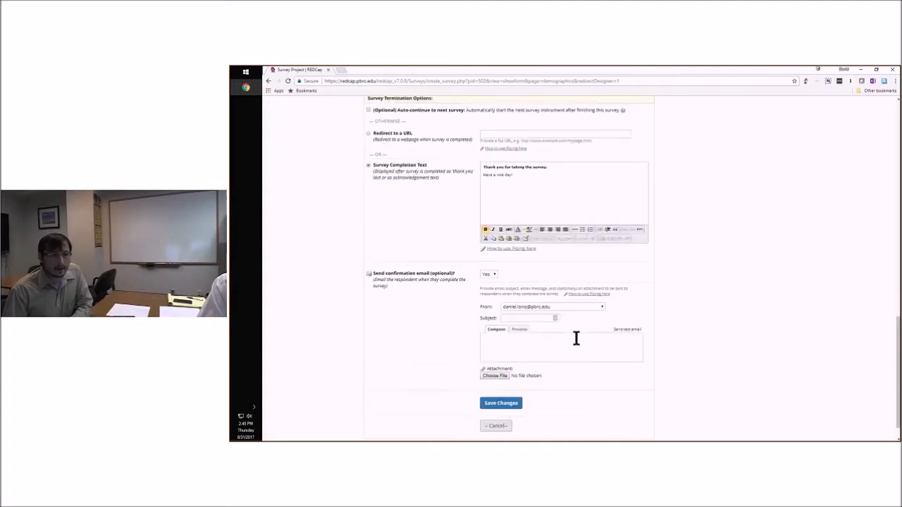
pyautogui.click(512, 344)
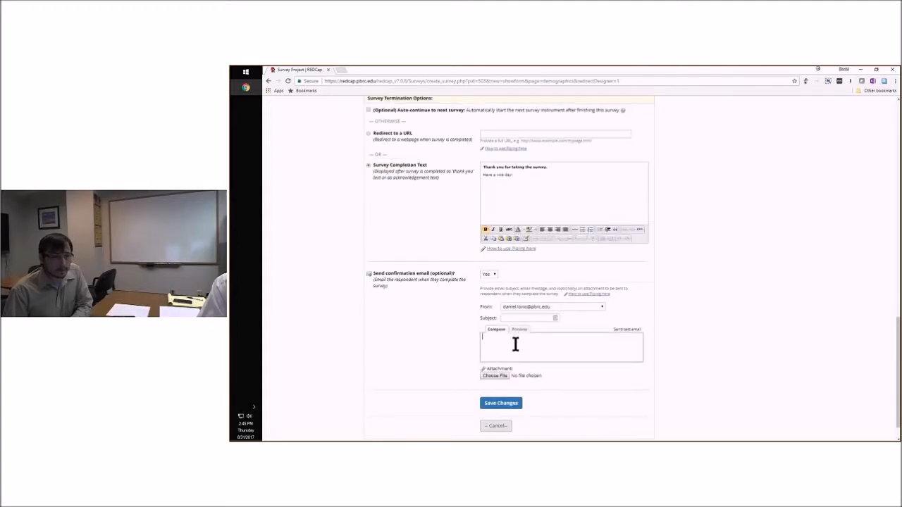
pyautogui.click(488, 274)
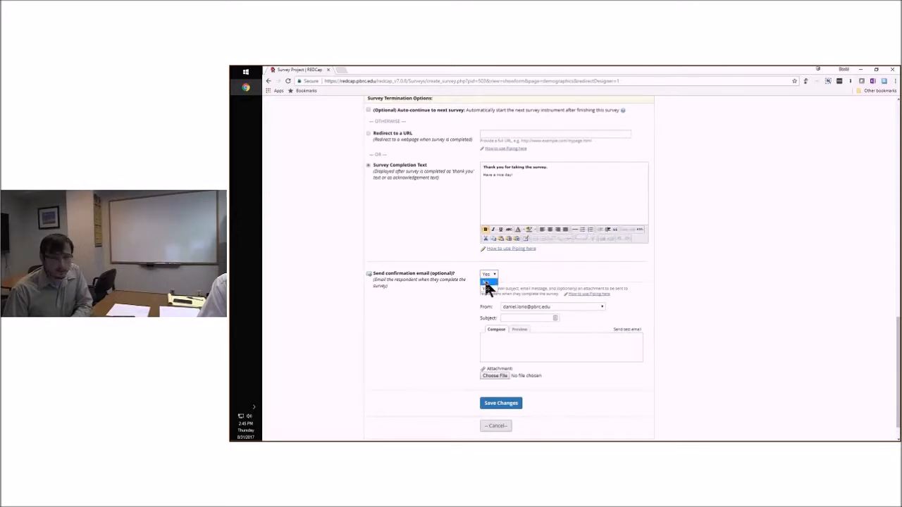
pyautogui.click(487, 284)
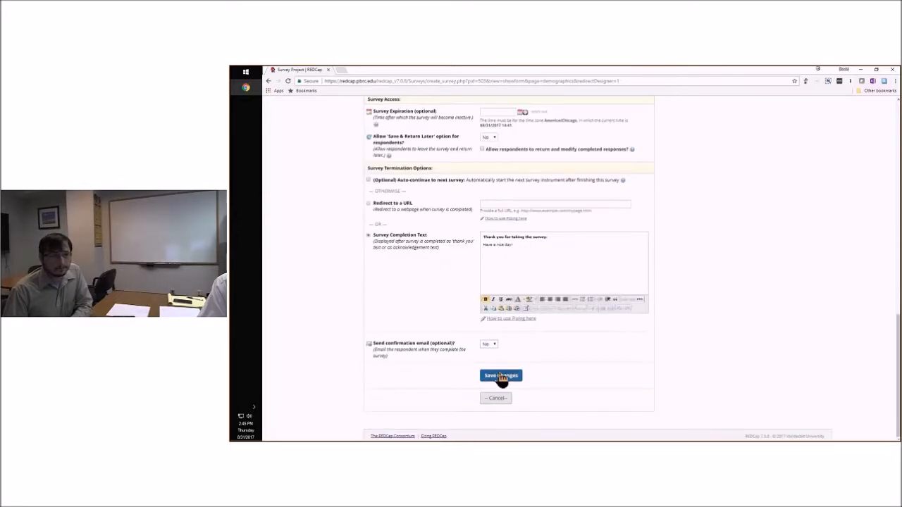
# Try saving the survey settings with Send confirmation email set to Yes, checking the sender options and leaving subject and message blank
pyautogui.click(488, 344)
pyautogui.click(487, 355)
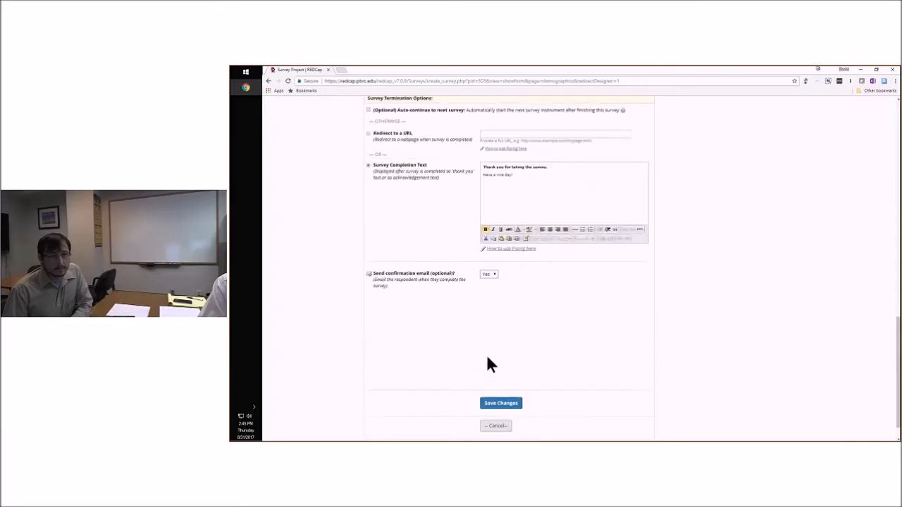
pyautogui.click(558, 310)
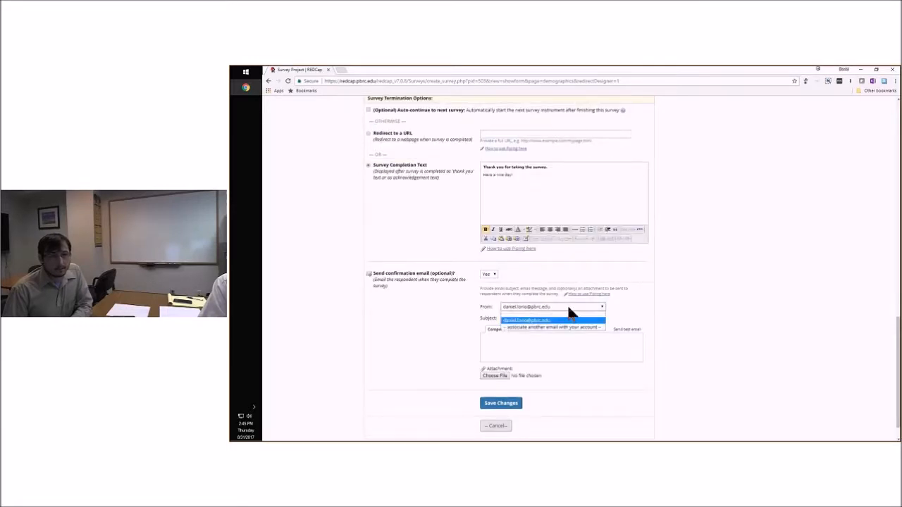
pyautogui.click(568, 309)
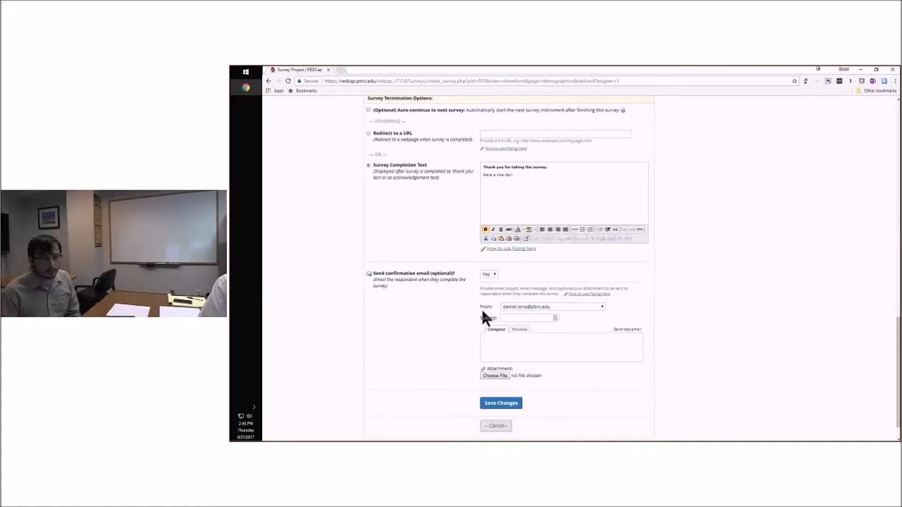
pyautogui.click(502, 318)
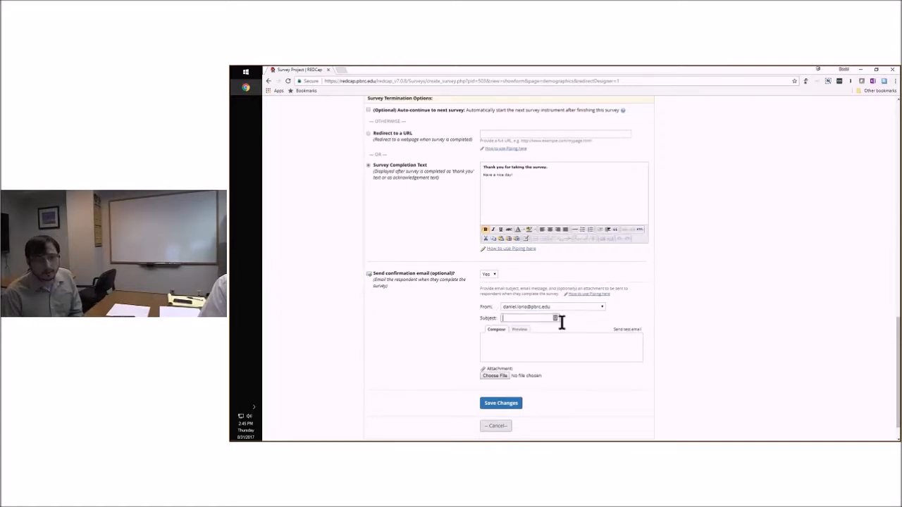
pyautogui.click(493, 403)
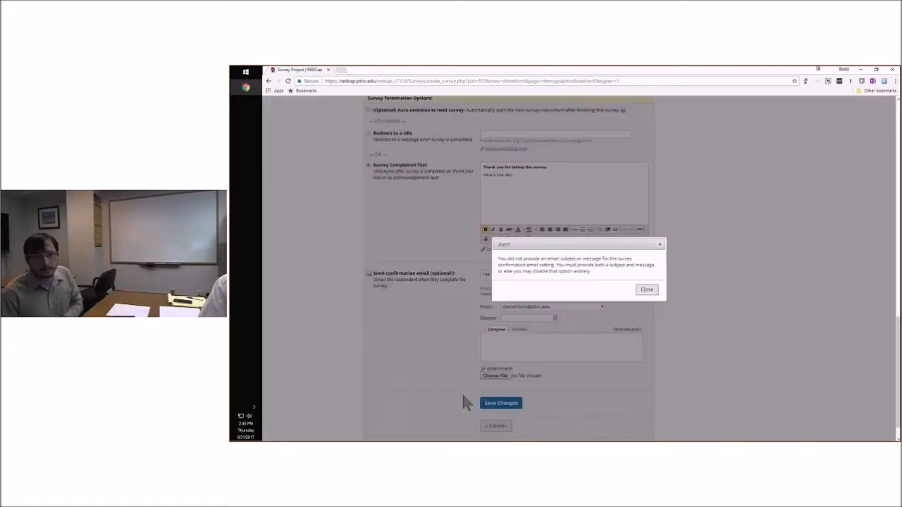
# Dismiss the alert, set Send confirmation email to No, and save the survey settings
pyautogui.click(647, 291)
pyautogui.click(497, 273)
pyautogui.click(493, 287)
pyautogui.click(497, 375)
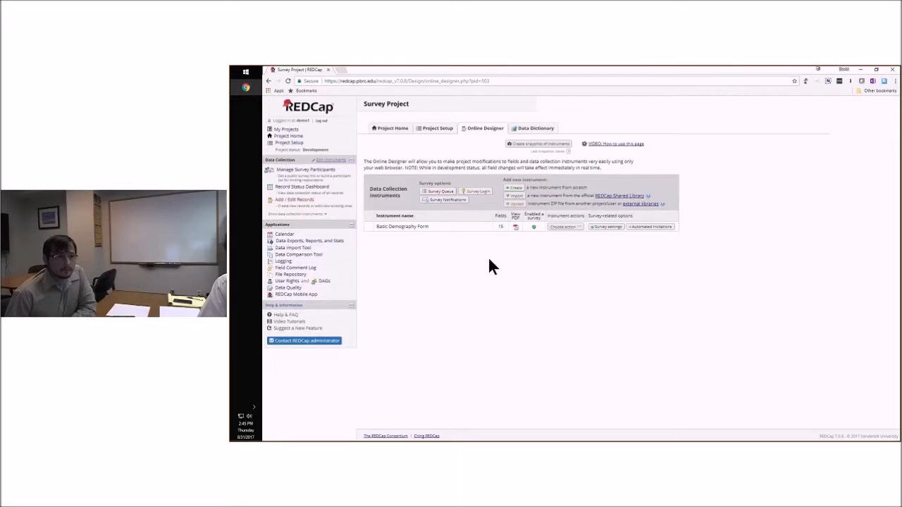
# Go to Manage Survey Participants and highlight the Public Survey URL
pyautogui.click(315, 171)
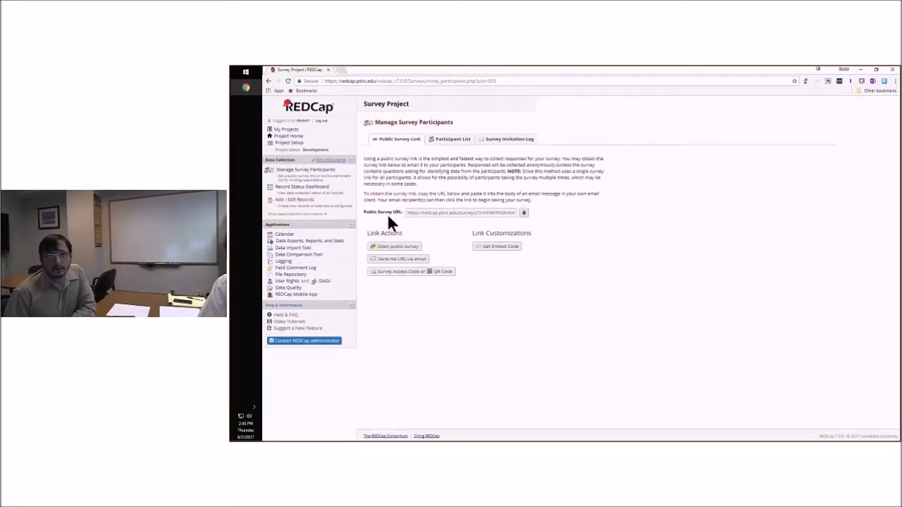
pyautogui.click(410, 218)
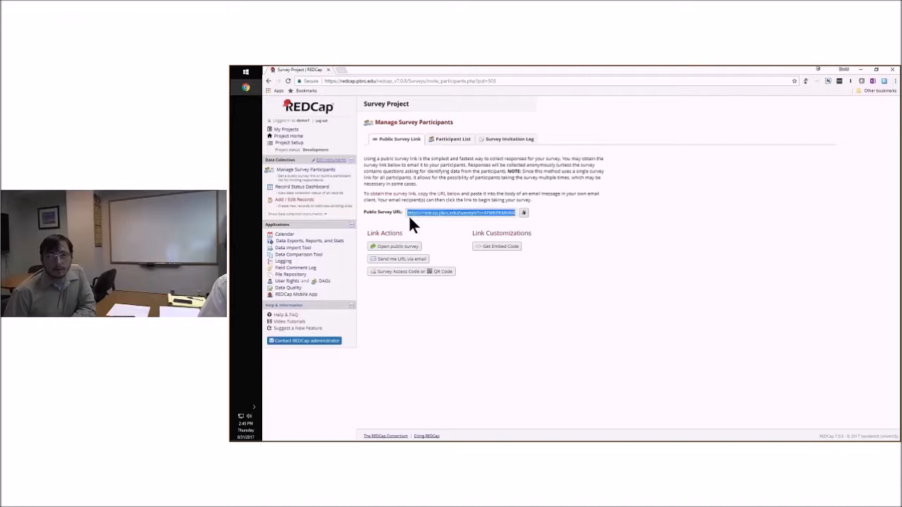
pyautogui.click(409, 217)
pyautogui.click(444, 212)
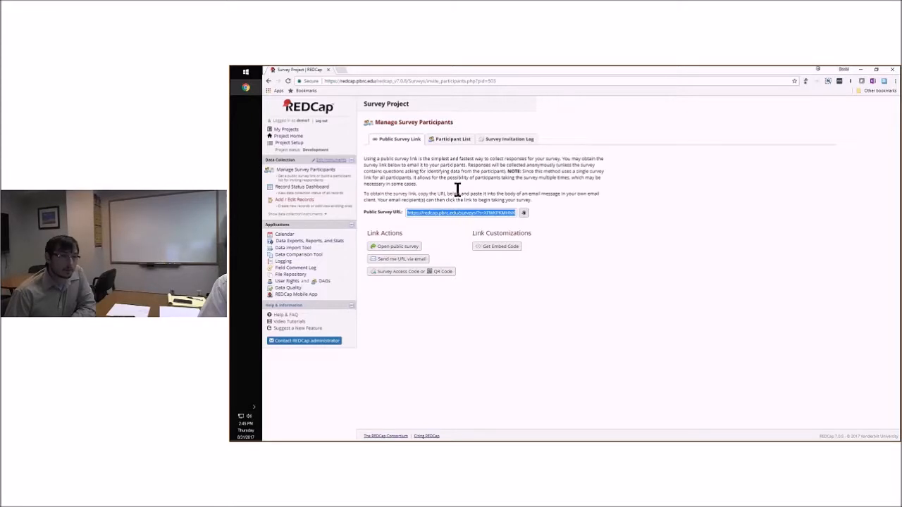
pyautogui.click(446, 210)
pyautogui.click(481, 213)
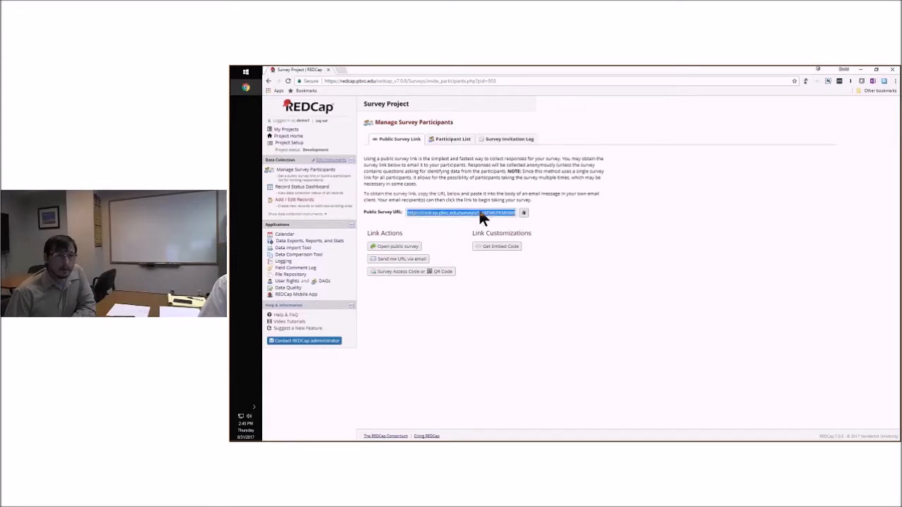
pyautogui.click(480, 213)
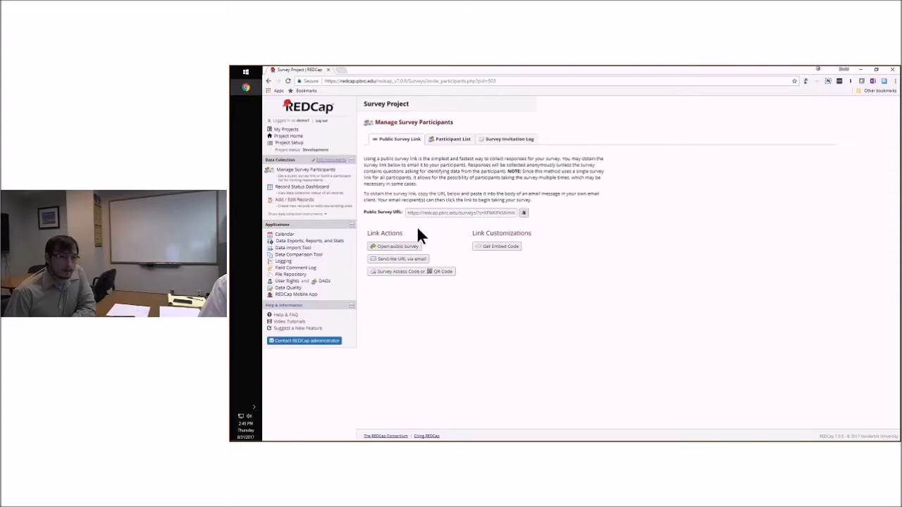
# Open the public survey and examine the Basic Demography Form's instructions, Contact Information questions and page navigation
pyautogui.click(393, 246)
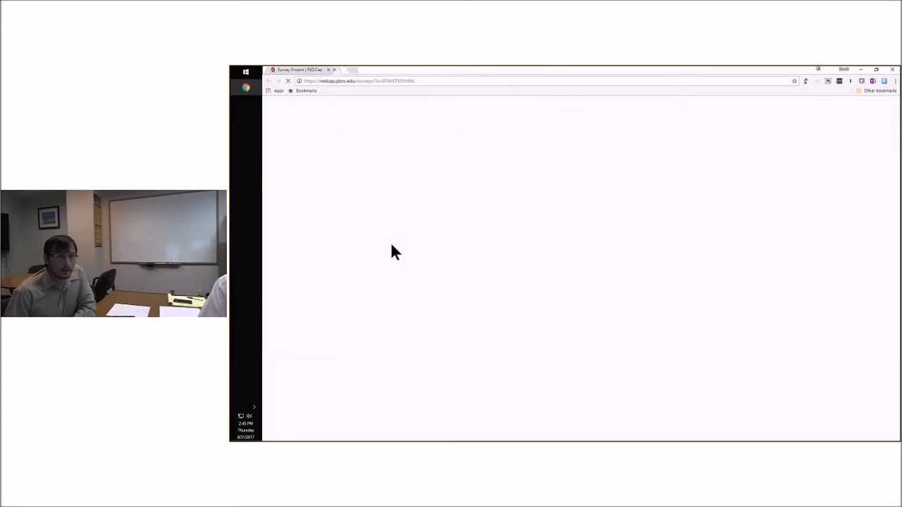
pyautogui.scroll(-1, 719, 168)
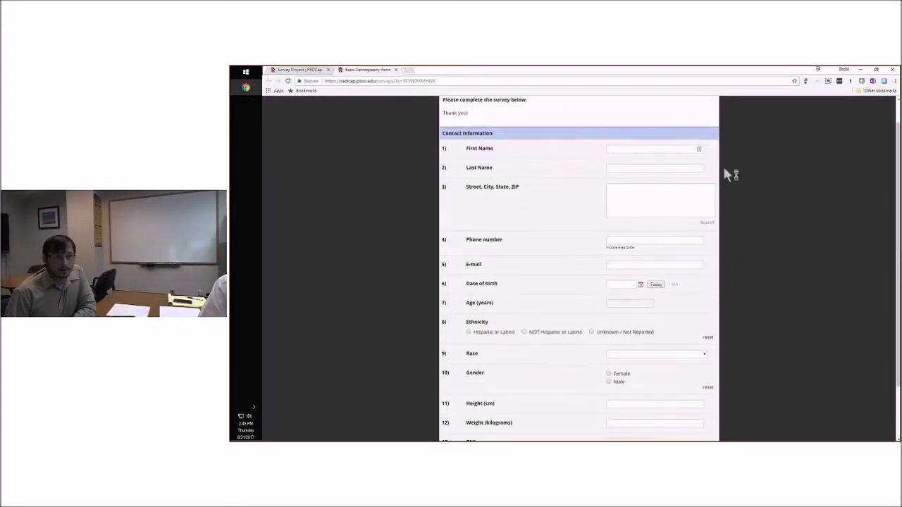
pyautogui.scroll(-1, 726, 174)
pyautogui.scroll(2, 741, 192)
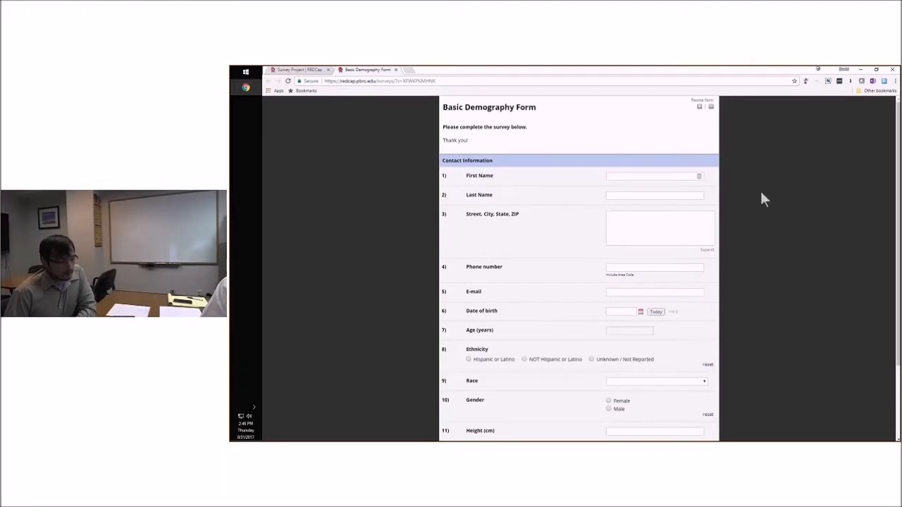
pyautogui.scroll(-3, 523, 189)
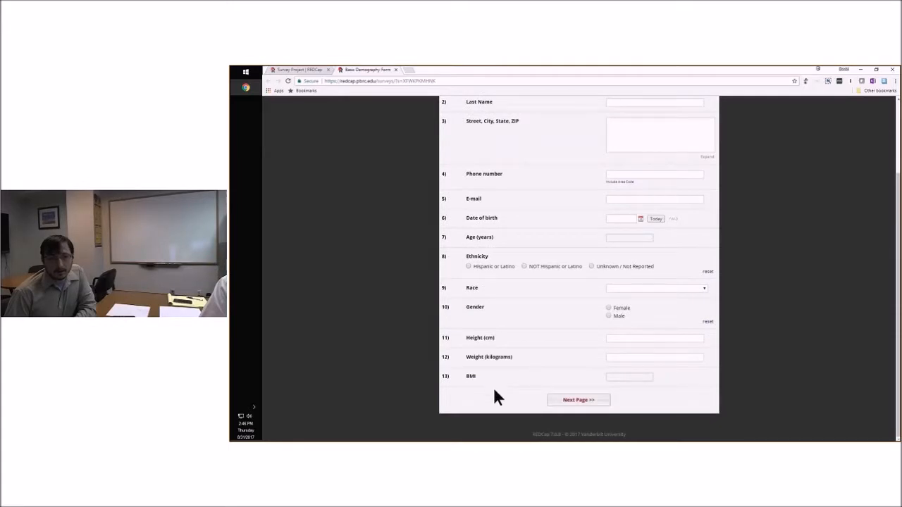
pyautogui.scroll(2, 574, 317)
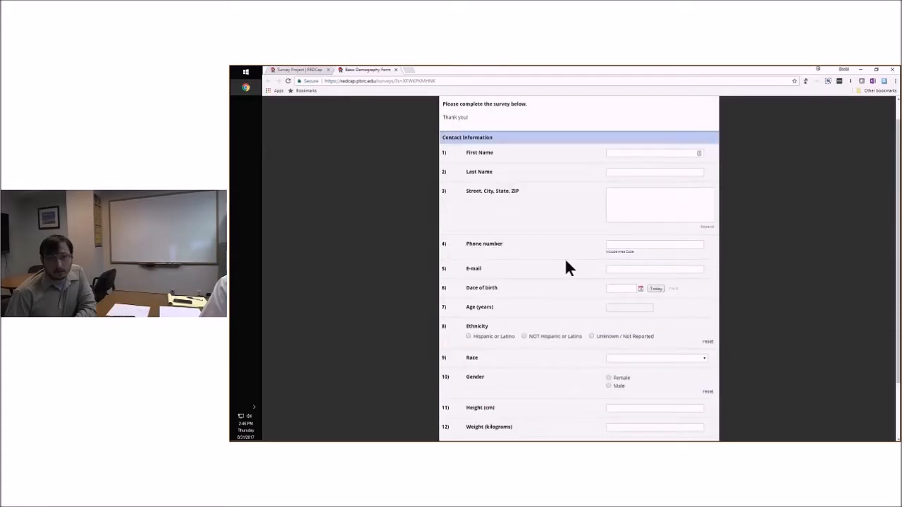
pyautogui.scroll(-1, 576, 306)
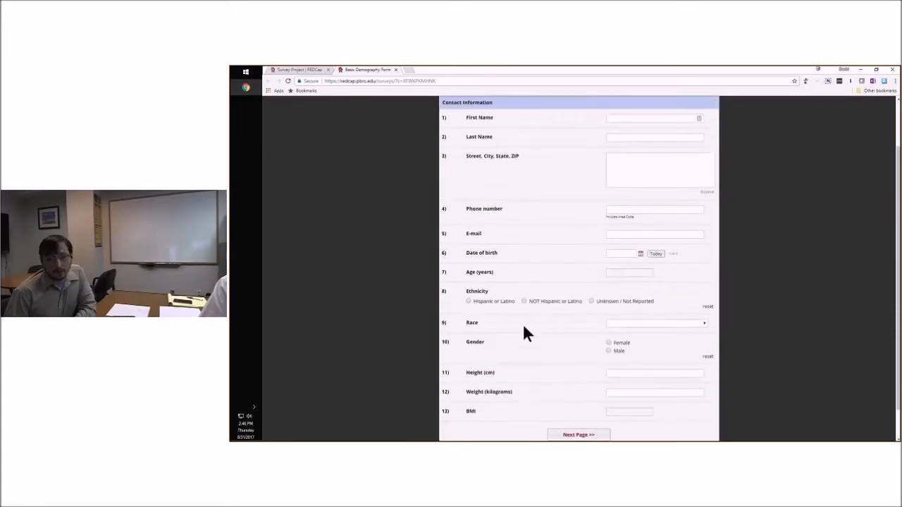
pyautogui.click(577, 435)
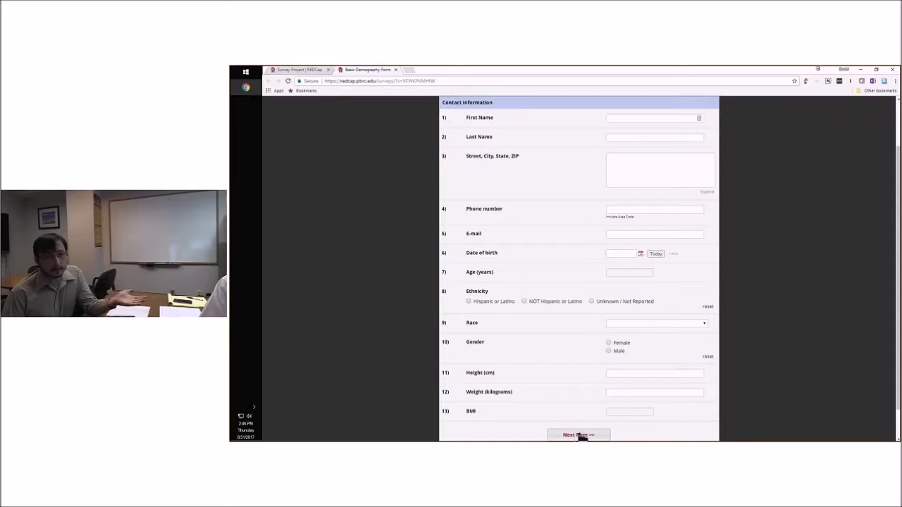
pyautogui.scroll(-1, 596, 419)
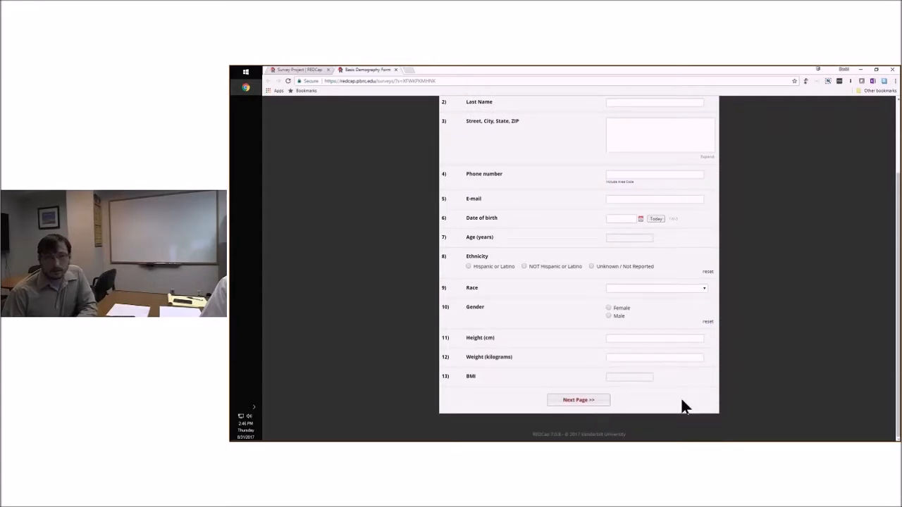
pyautogui.scroll(2, 688, 384)
pyautogui.scroll(-2, 701, 318)
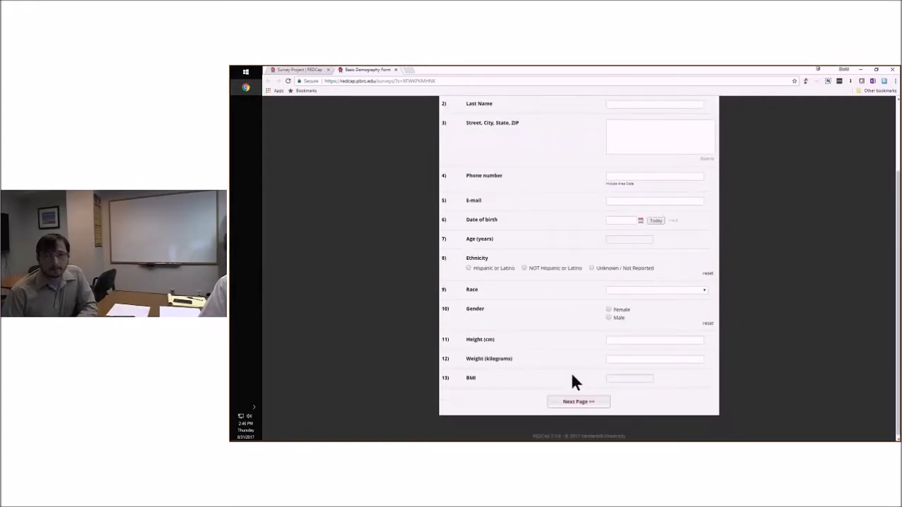
pyautogui.scroll(3, 608, 368)
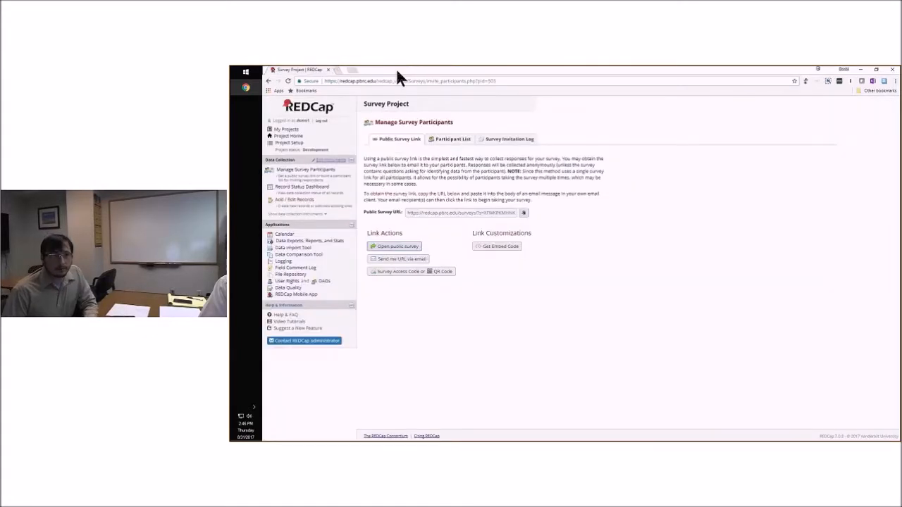
# Display the survey access code and QR code details, and load the listed survey web address in a new browser tab
pyautogui.click(423, 273)
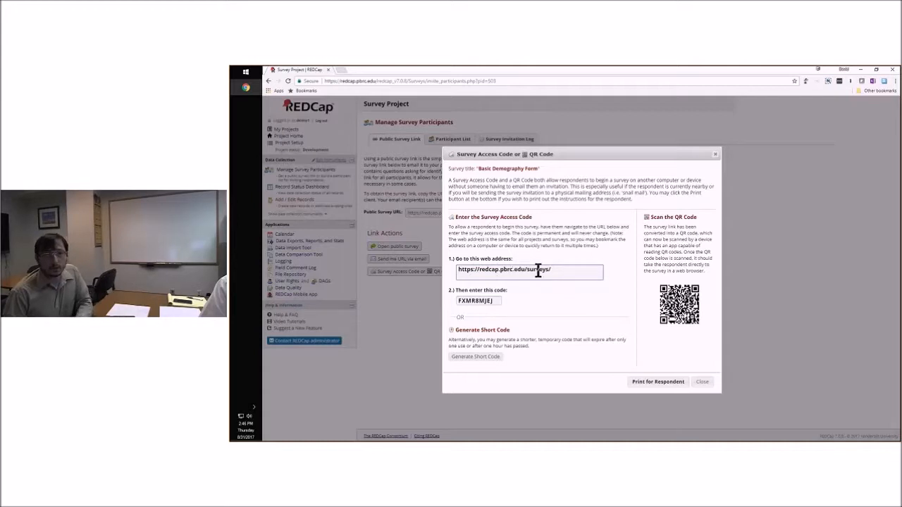
pyautogui.moveTo(560, 270); pyautogui.dragTo(459, 275)
pyautogui.hotkey('ctrl', 'c')
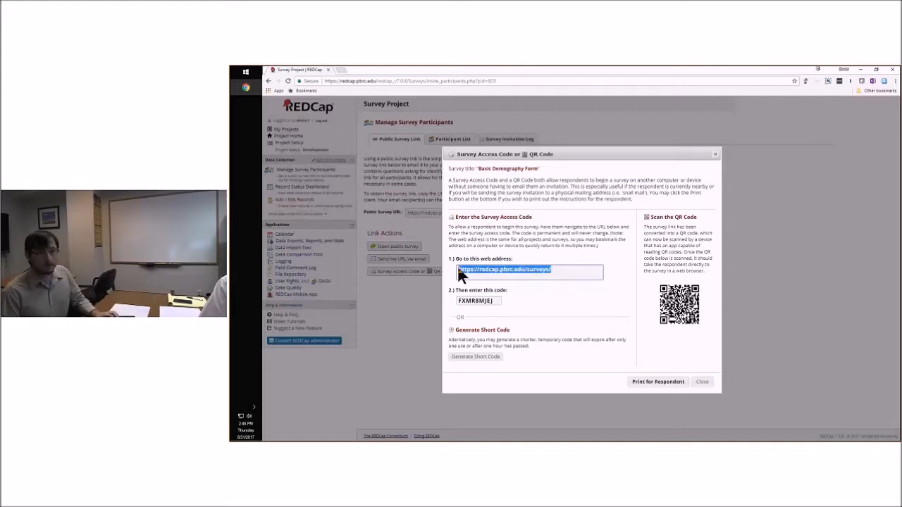
pyautogui.click(346, 72)
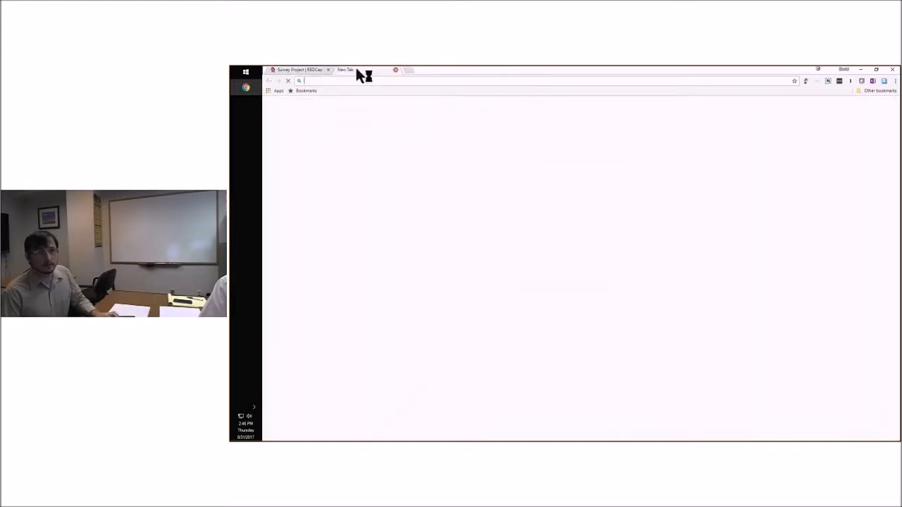
pyautogui.hotkey('ctrl', 'v')
pyautogui.press('Return')
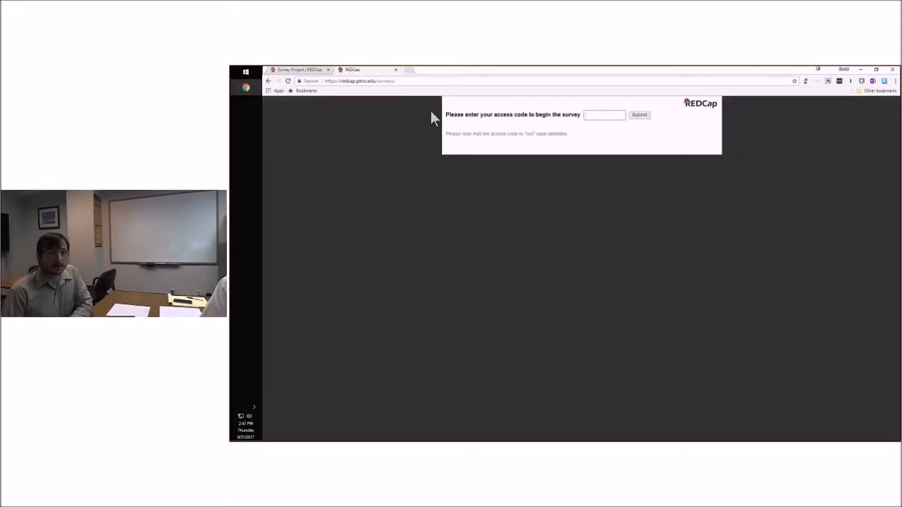
# Copy the survey access code, submit it on the survey entry page, and look over the Basic Demography Form
pyautogui.click(305, 70)
pyautogui.click(495, 301)
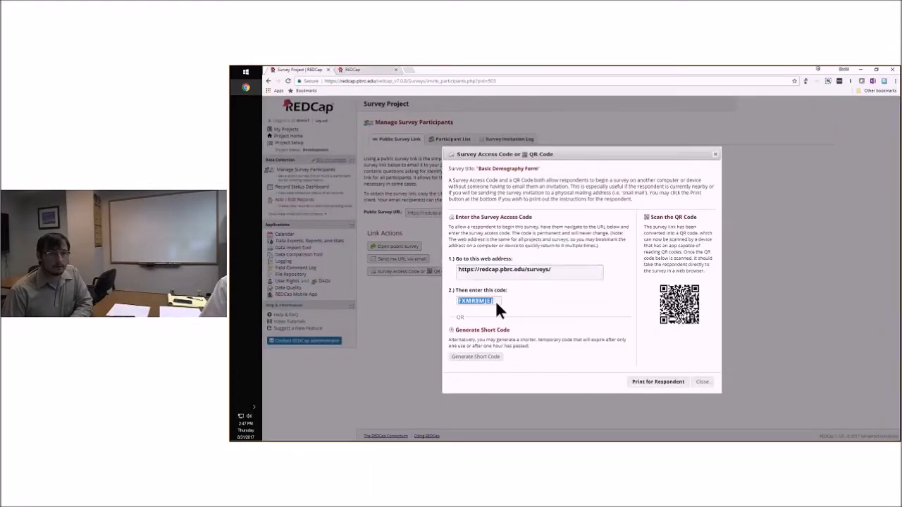
pyautogui.click(500, 300)
pyautogui.doubleClick(490, 301)
pyautogui.hotkey('ctrl', 'c')
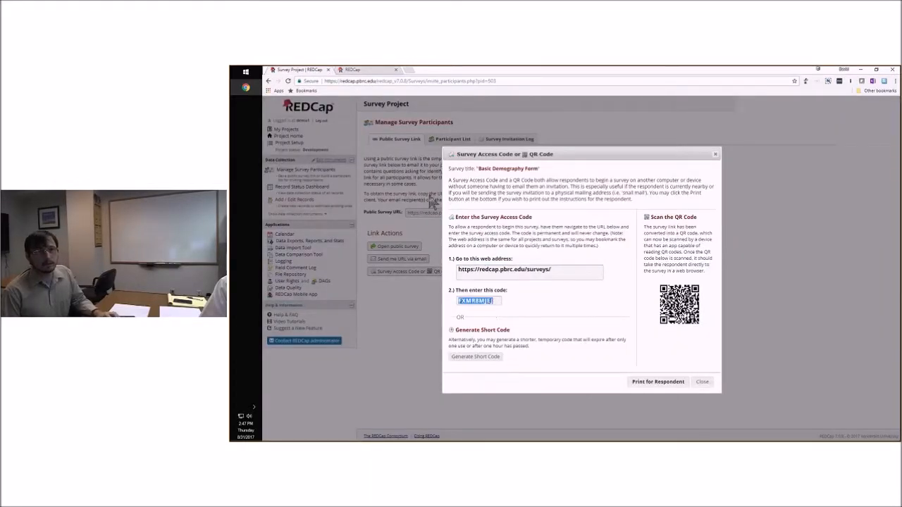
pyautogui.click(374, 69)
pyautogui.hotkey('ctrl', 'v')
pyautogui.click(639, 115)
pyautogui.scroll(-2, 558, 202)
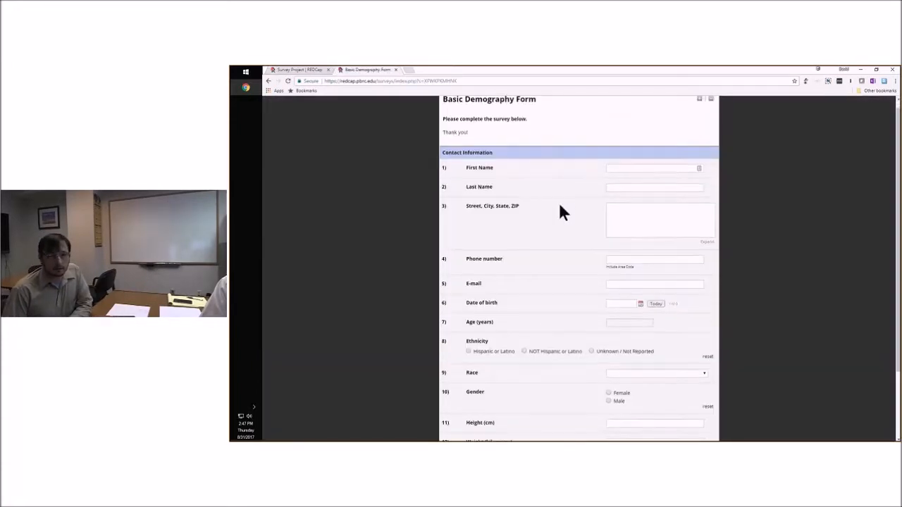
pyautogui.scroll(2, 423, 162)
# Copy the survey web address from the access code details and reload the survey entry page with it
pyautogui.click(306, 70)
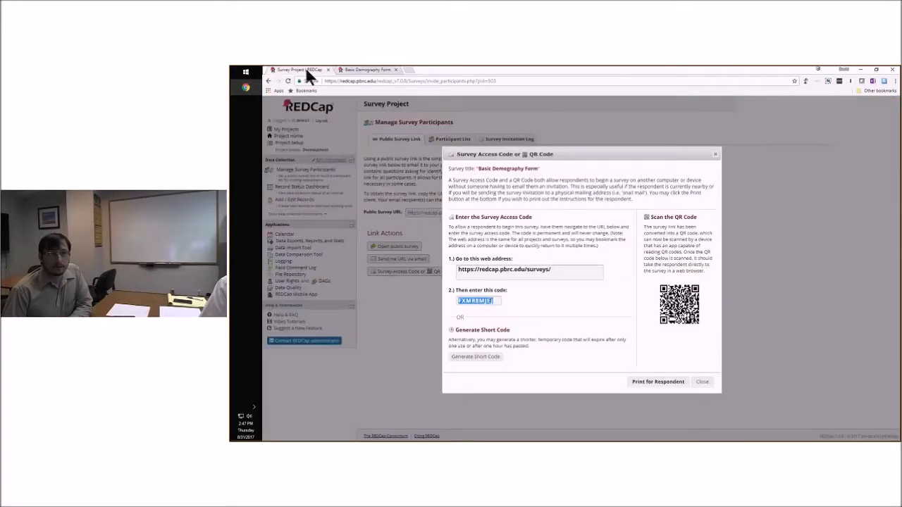
pyautogui.click(486, 332)
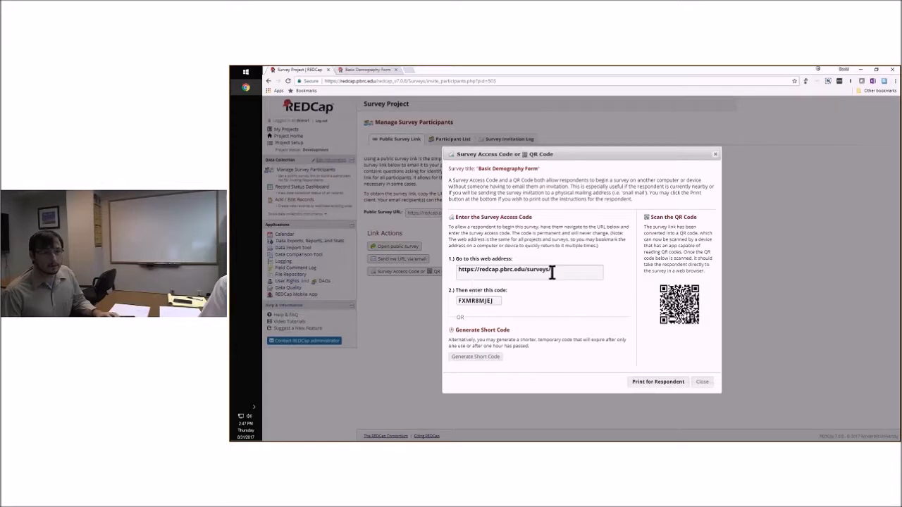
pyautogui.moveTo(554, 270); pyautogui.dragTo(469, 274)
pyautogui.hotkey('ctrl', 'c')
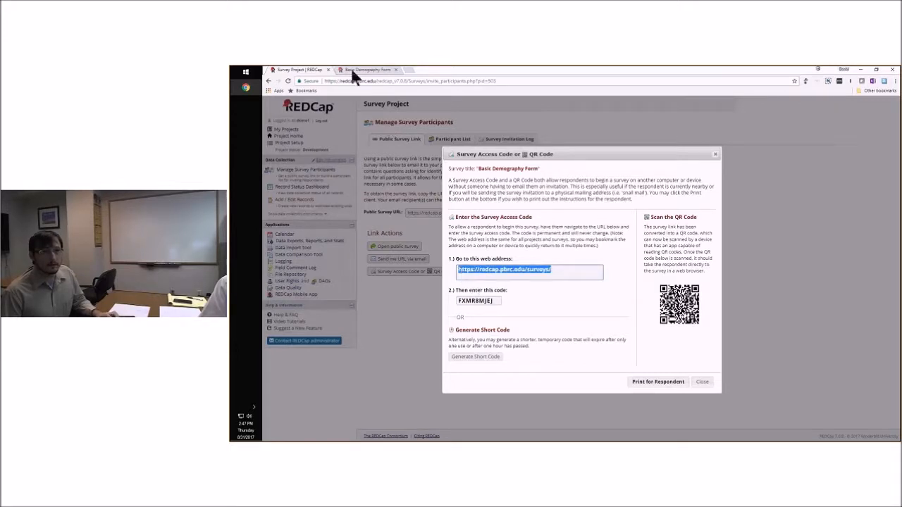
pyautogui.click(352, 71)
pyautogui.click(373, 81)
pyautogui.hotkey('ctrl', 'v')
pyautogui.press('Return')
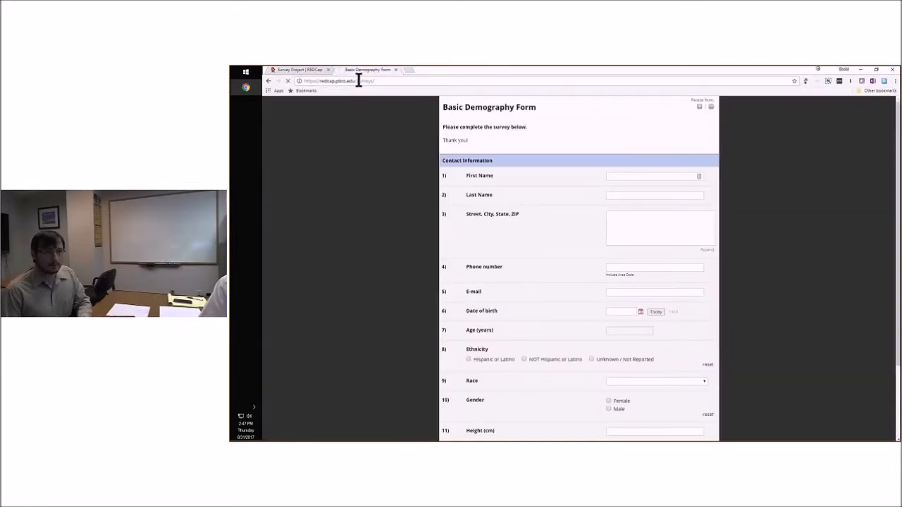
# Generate a temporary short access code for the survey and submit it on the survey entry page
pyautogui.click(298, 70)
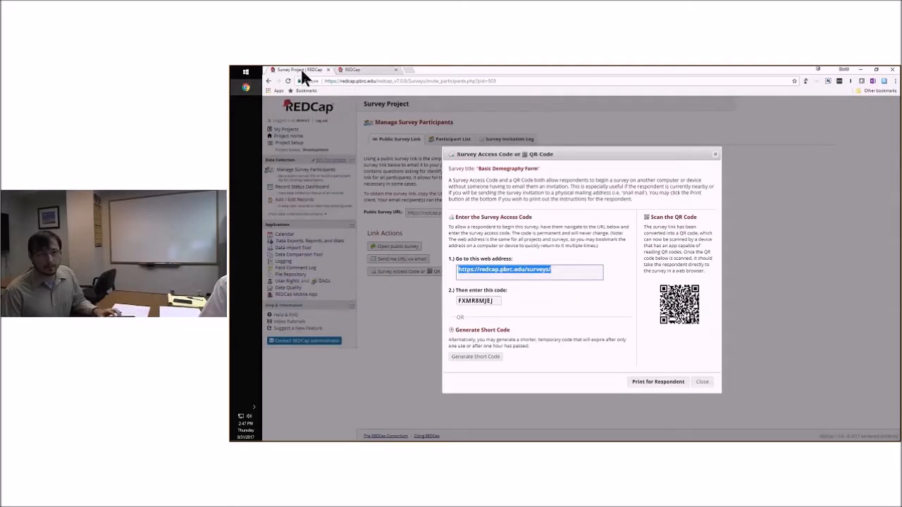
pyautogui.click(475, 356)
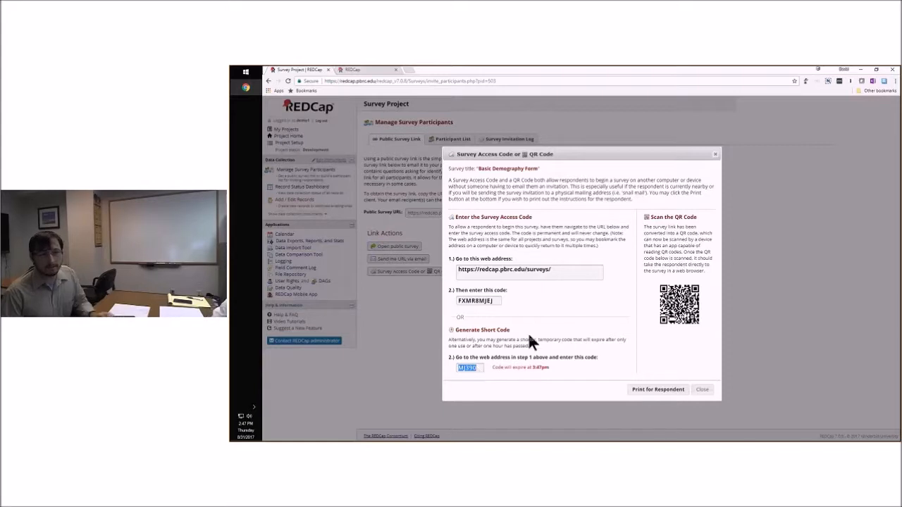
pyautogui.click(375, 70)
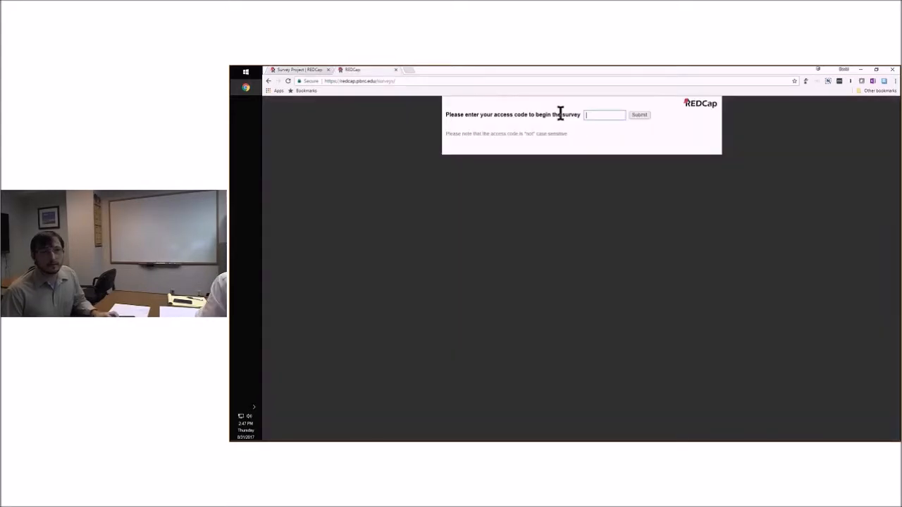
pyautogui.click(600, 114)
pyautogui.write('MJ390')
pyautogui.click(637, 115)
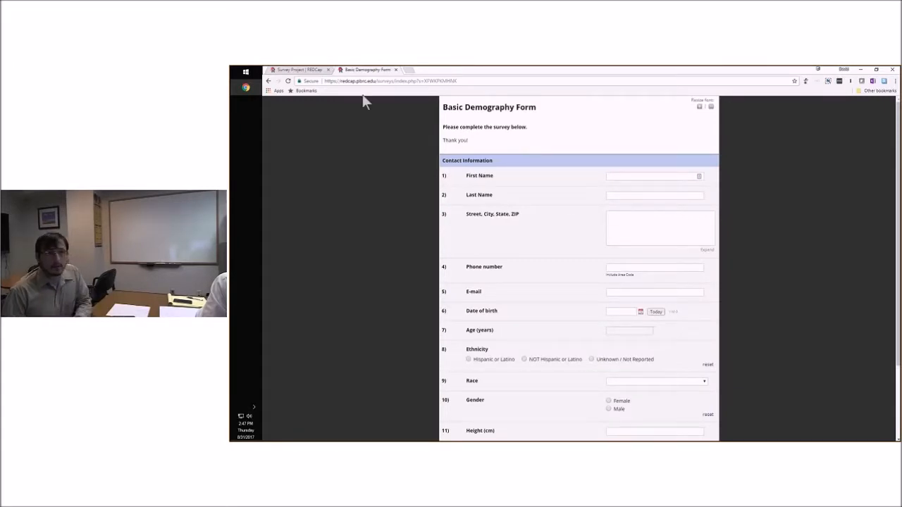
# Return to the access code details, copy the listed survey web address, and load the entry page again in the other tab
pyautogui.click(396, 70)
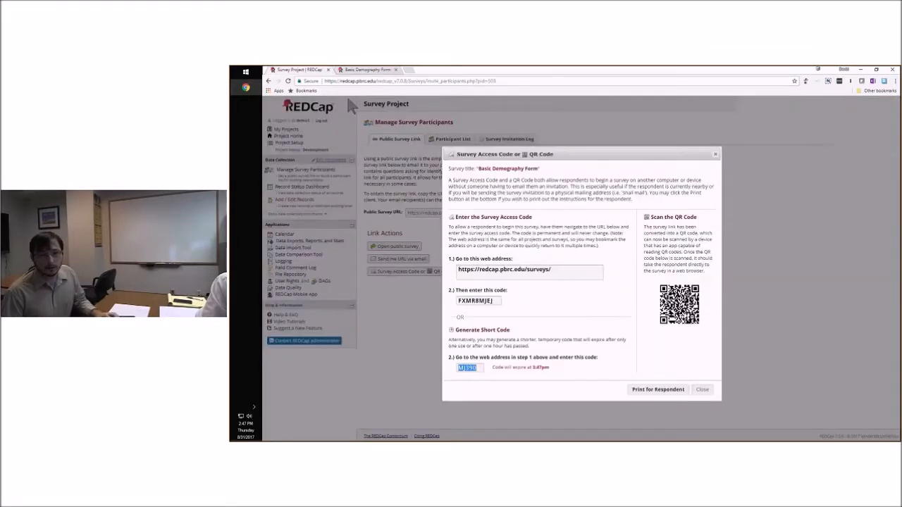
pyautogui.click(552, 269)
pyautogui.hotkey('ctrl', 'c')
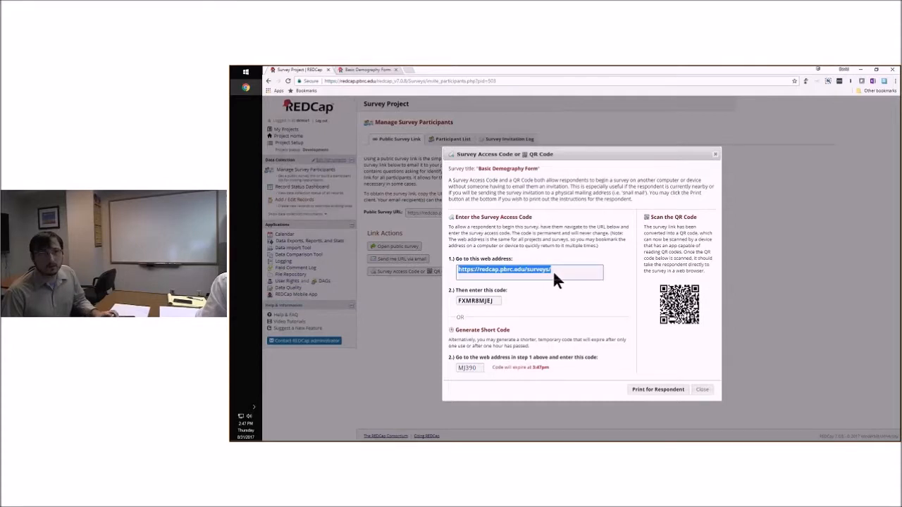
pyautogui.click(374, 71)
pyautogui.click(403, 82)
pyautogui.hotkey('ctrl', 'v')
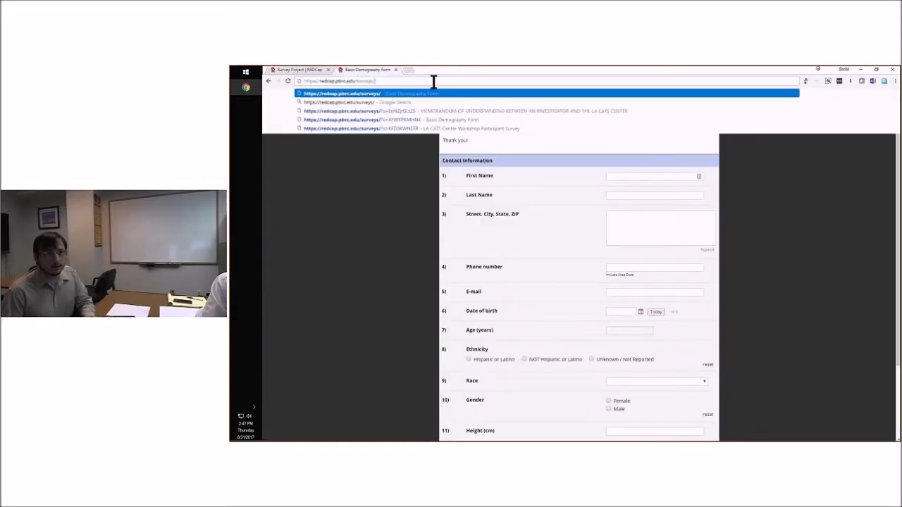
pyautogui.press('Return')
# Copy the same short access code again and try to reuse it on the survey entry page
pyautogui.click(307, 72)
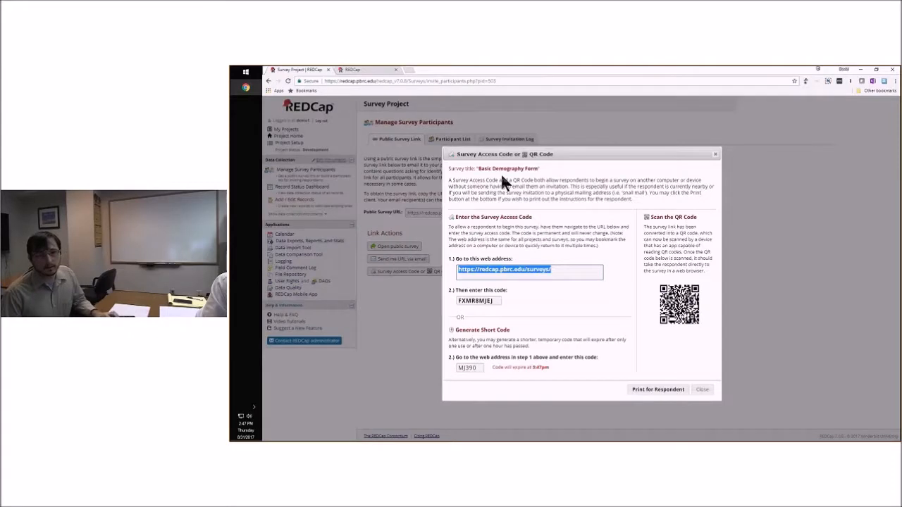
pyautogui.click(466, 367)
pyautogui.hotkey('ctrl', 'c')
pyautogui.click(375, 71)
pyautogui.hotkey('ctrl', 'v')
pyautogui.click(639, 116)
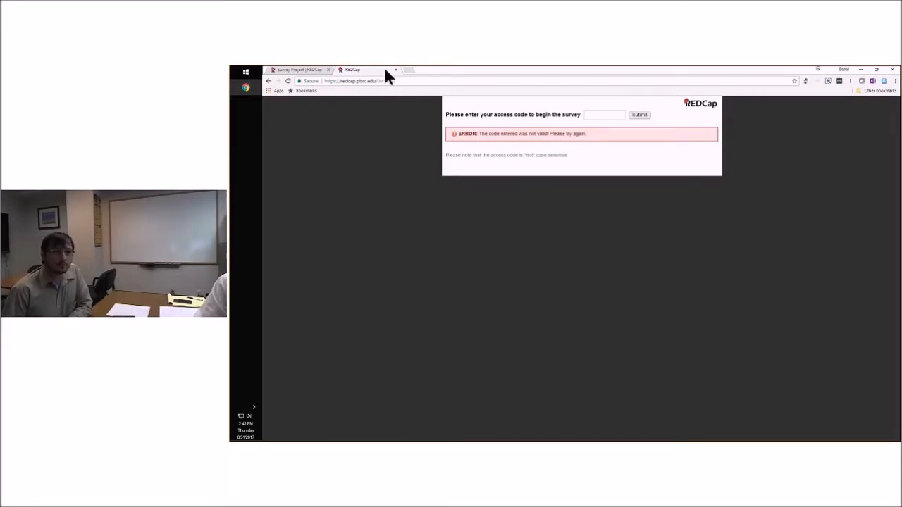
# Look over the QR code section in the survey access code details, and close the details
pyautogui.click(300, 70)
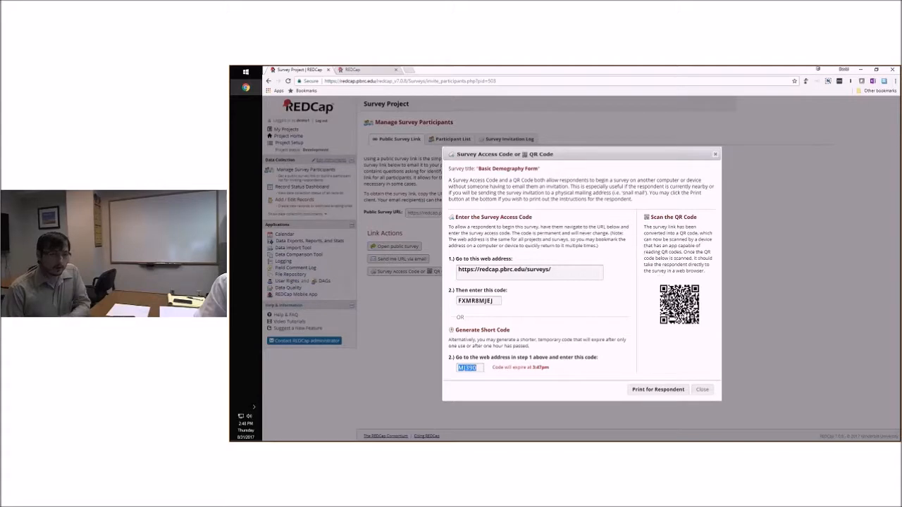
pyautogui.click(660, 268)
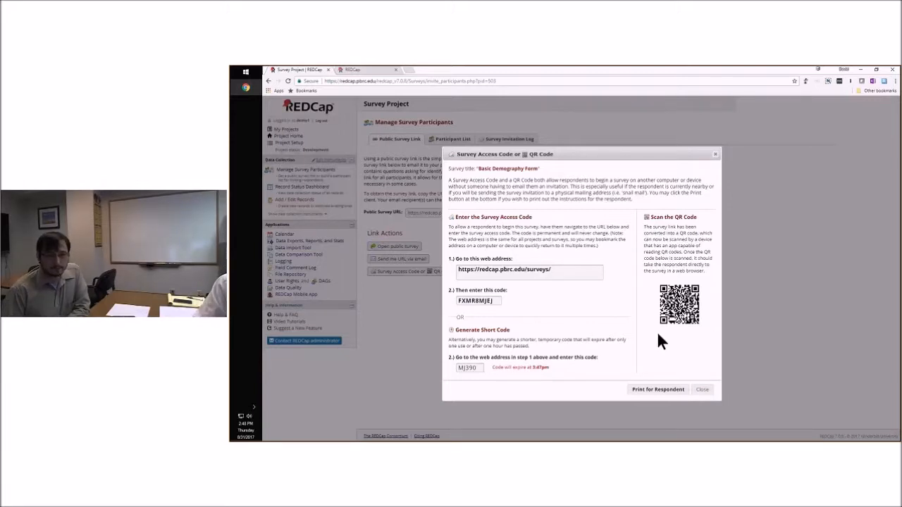
pyautogui.click(709, 390)
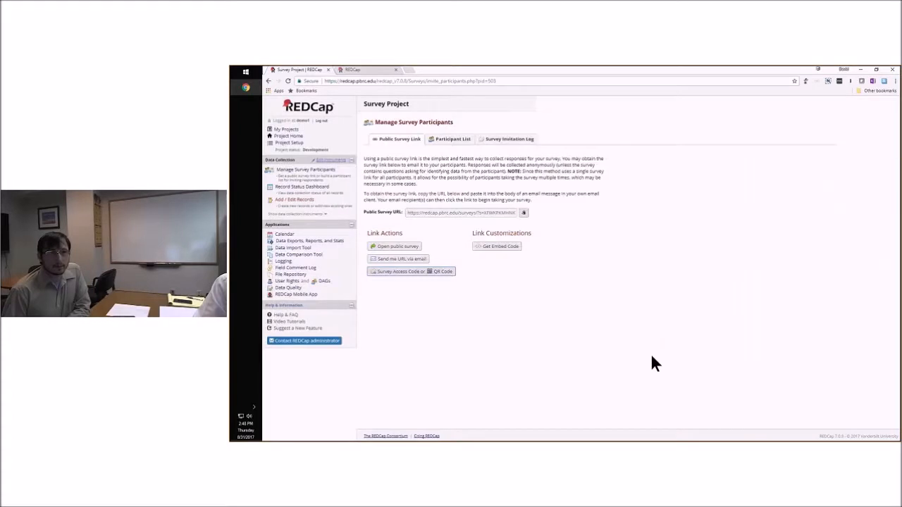
# Add a test participant's e-mail address to the Basic Demography Form's participant list
pyautogui.click(434, 139)
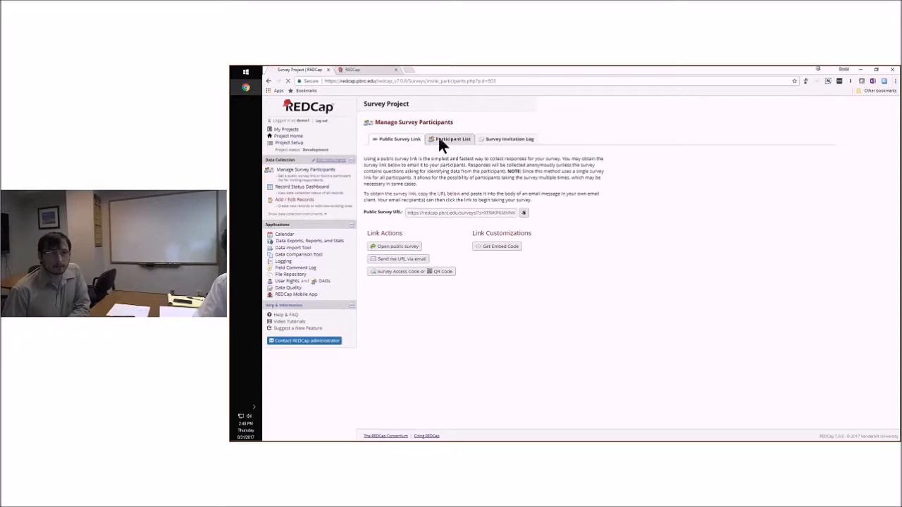
pyautogui.click(477, 190)
pyautogui.click(471, 201)
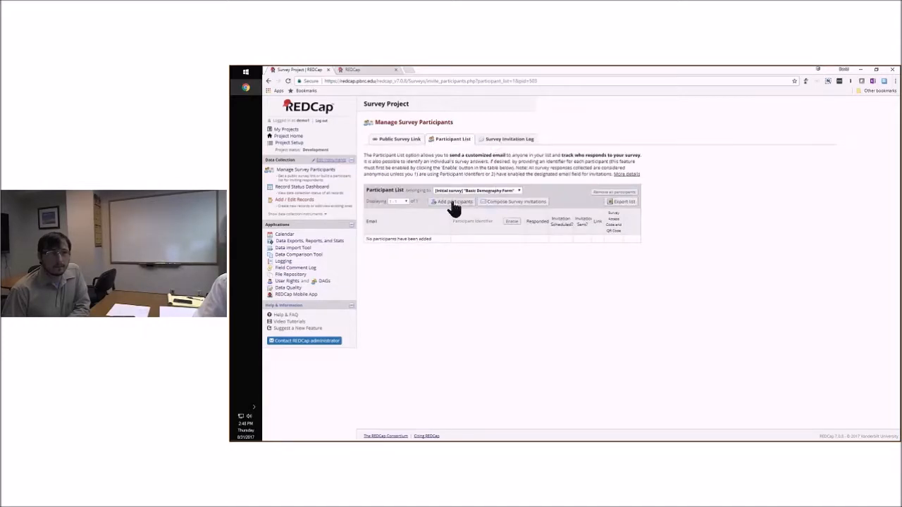
pyautogui.click(455, 203)
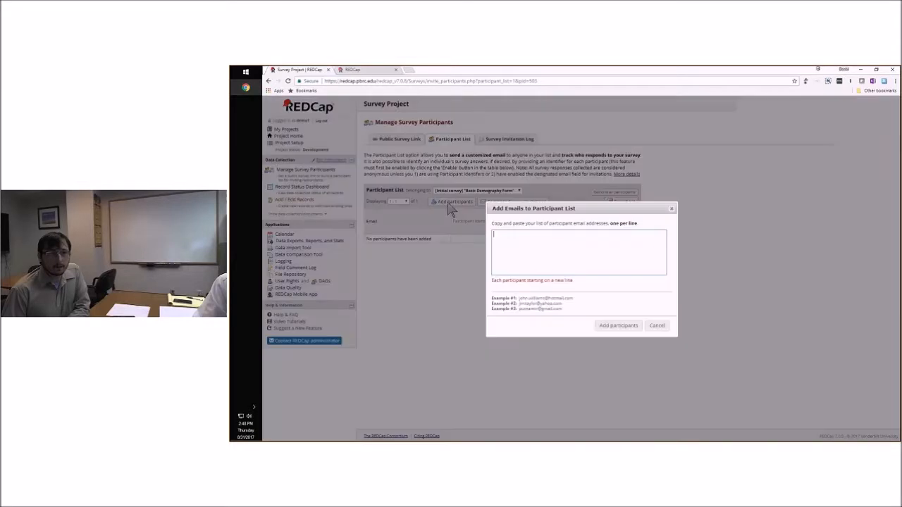
pyautogui.click(546, 265)
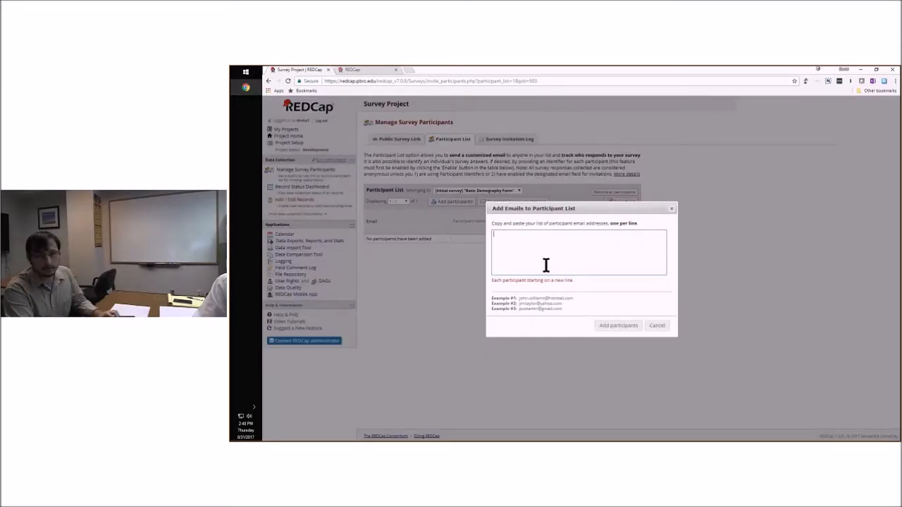
pyautogui.write('test')
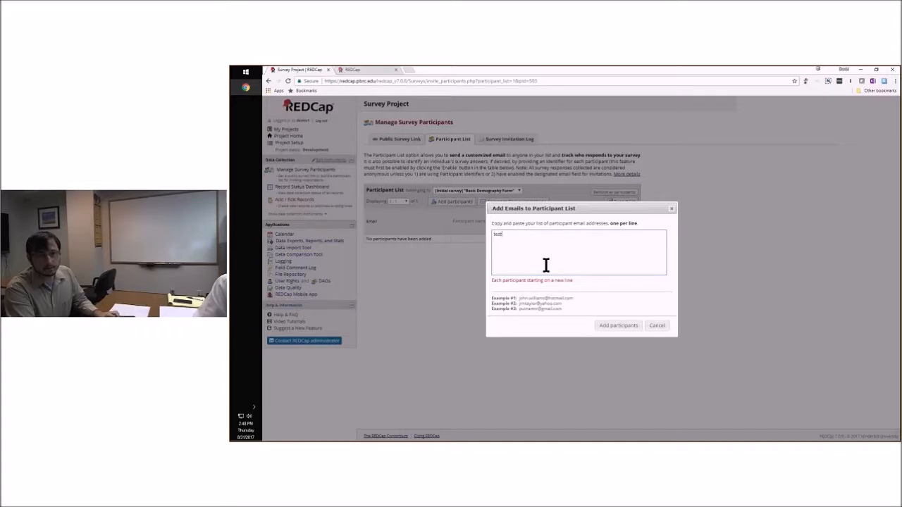
pyautogui.write('User@tester.com')
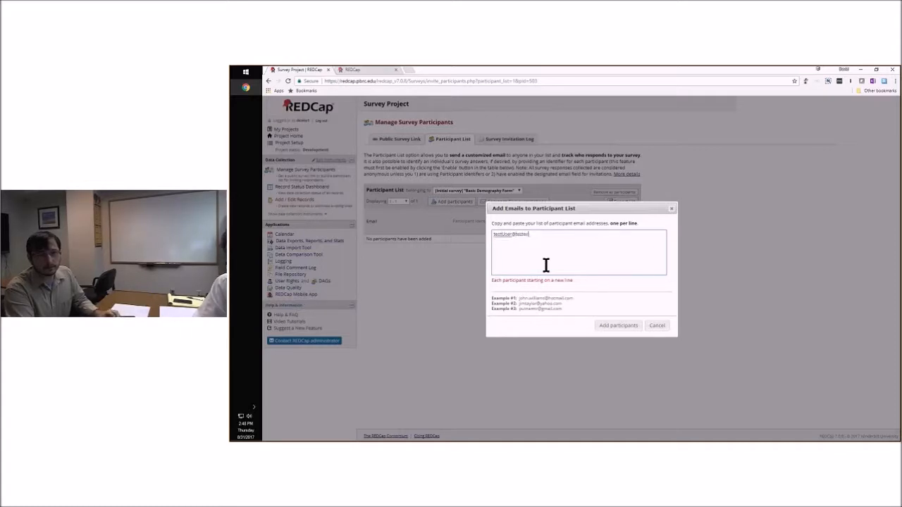
pyautogui.click(625, 327)
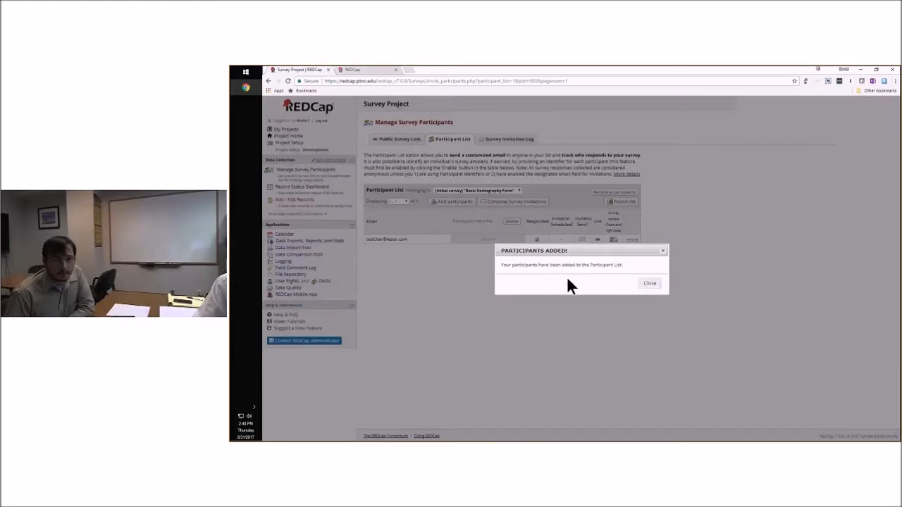
pyautogui.click(649, 284)
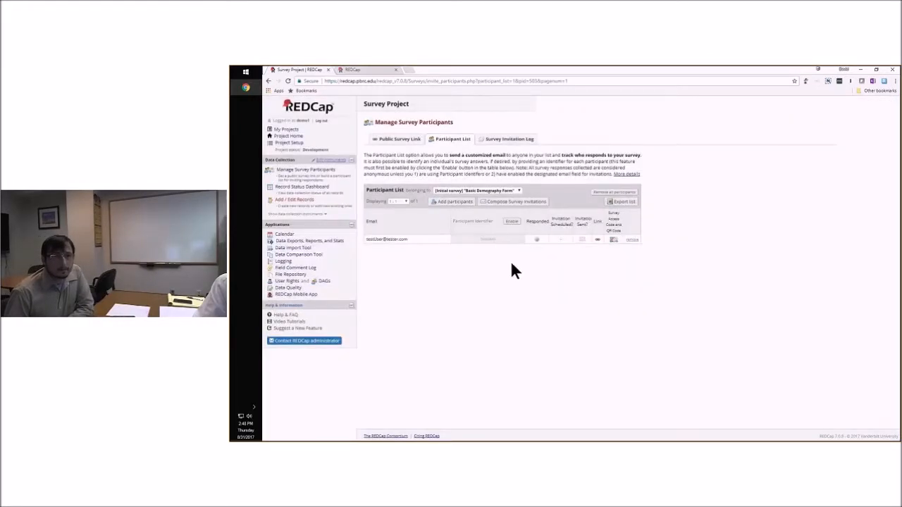
# Compose a survey invitation for the Basic Demography Form participants and schedule its sending for 08/31/2017 18:48
pyautogui.click(476, 191)
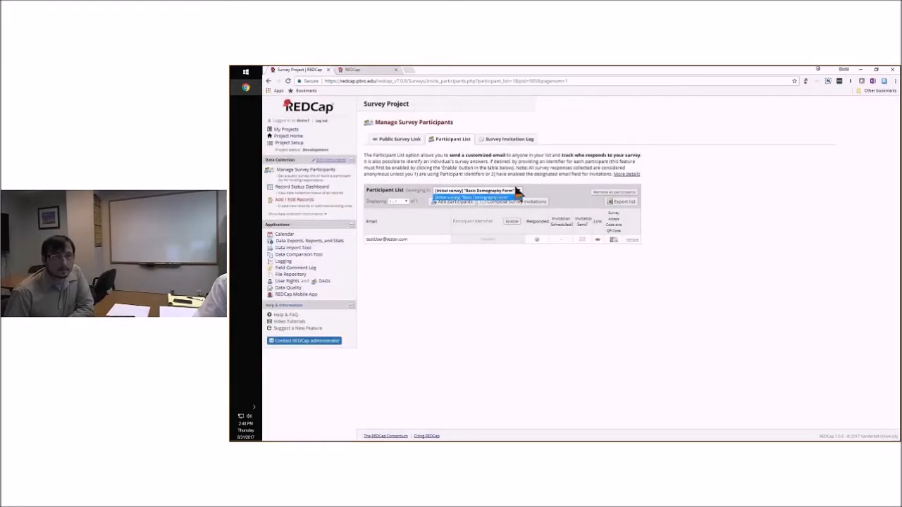
pyautogui.click(512, 197)
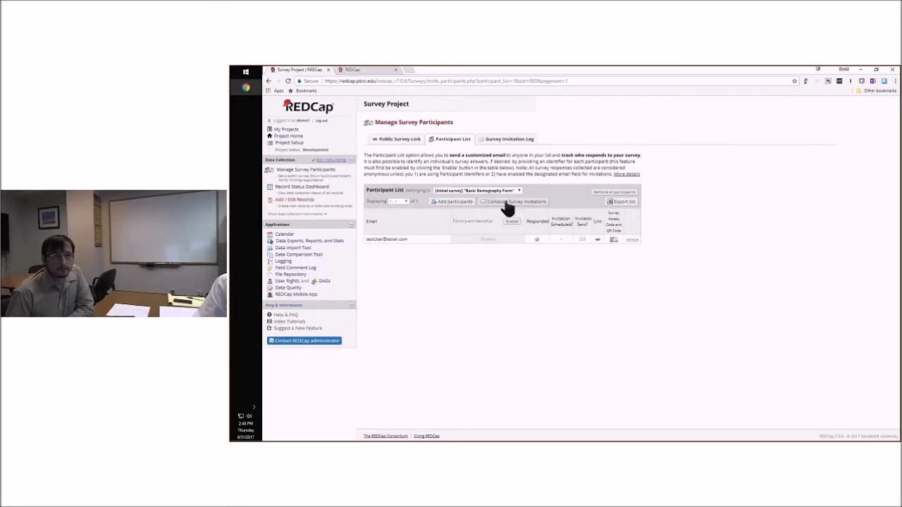
pyautogui.click(507, 203)
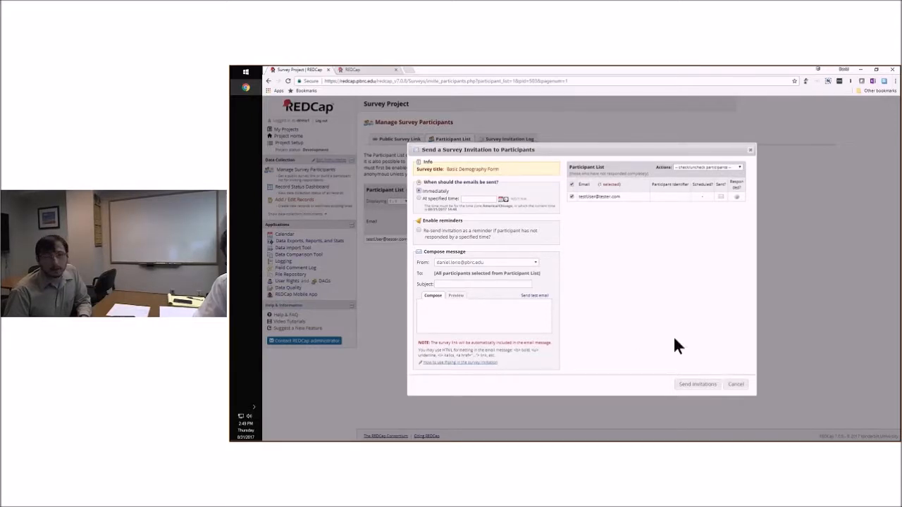
pyautogui.click(504, 315)
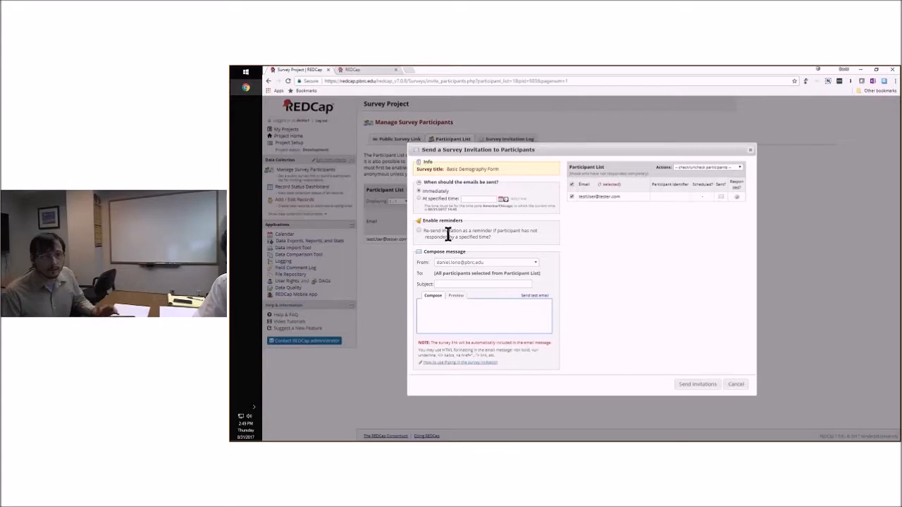
pyautogui.click(418, 198)
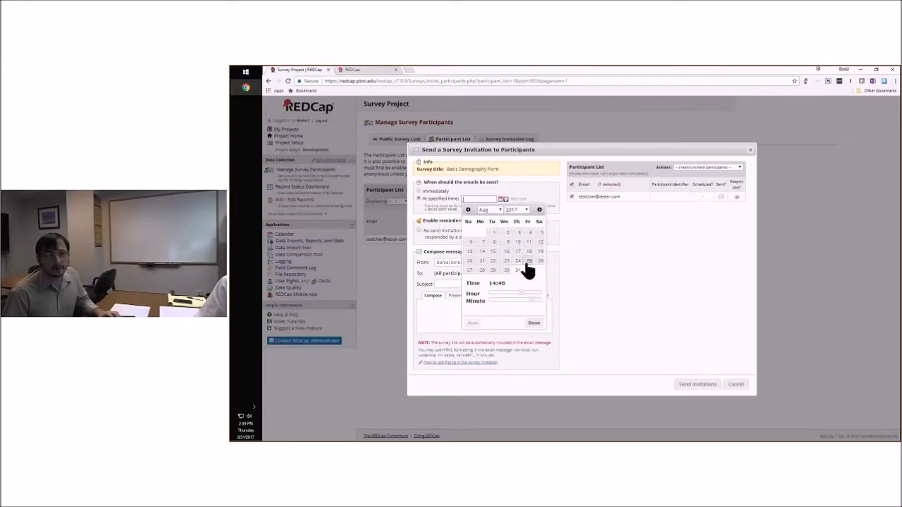
pyautogui.click(524, 208)
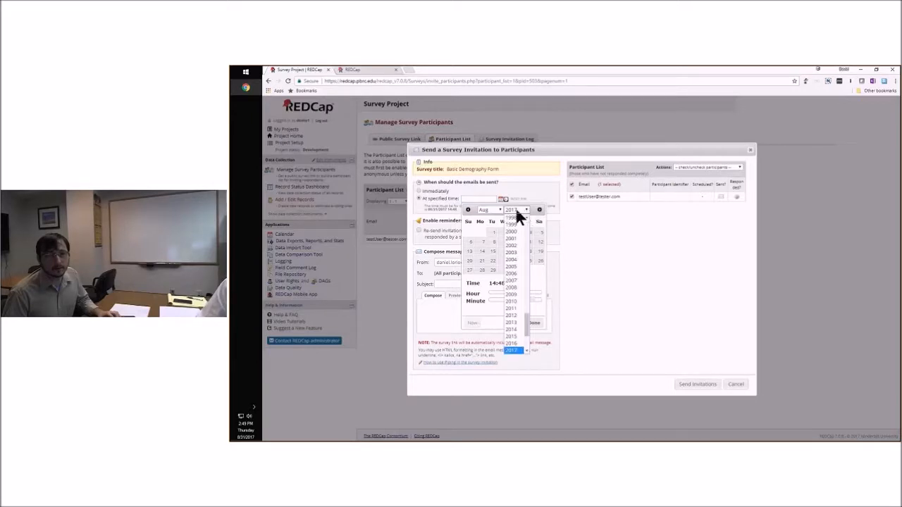
pyautogui.click(515, 209)
pyautogui.click(517, 272)
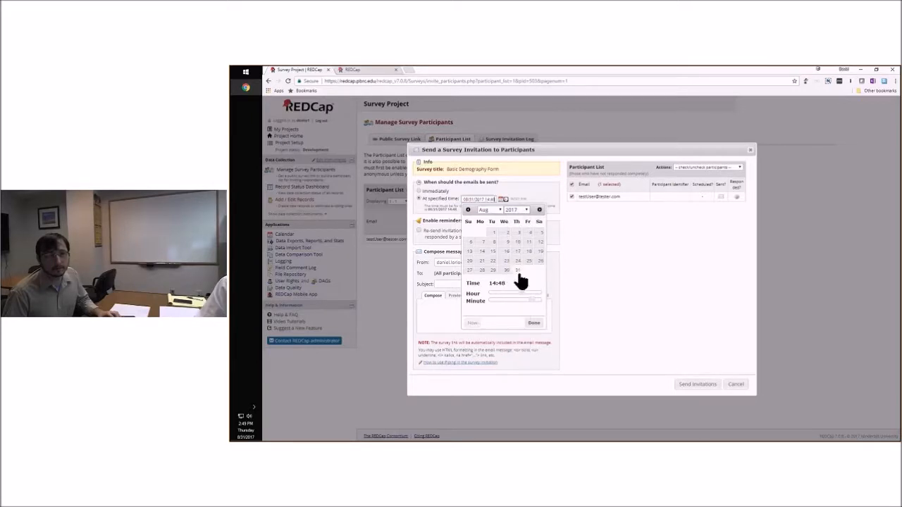
pyautogui.click(534, 323)
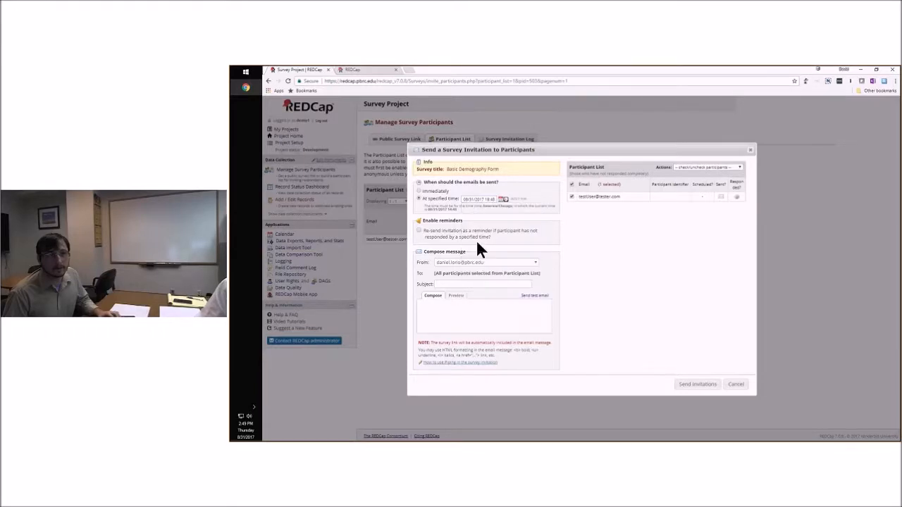
# Enable invitation reminders every Monday at 12:48, with recurrence set to send up to 4 times
pyautogui.click(418, 231)
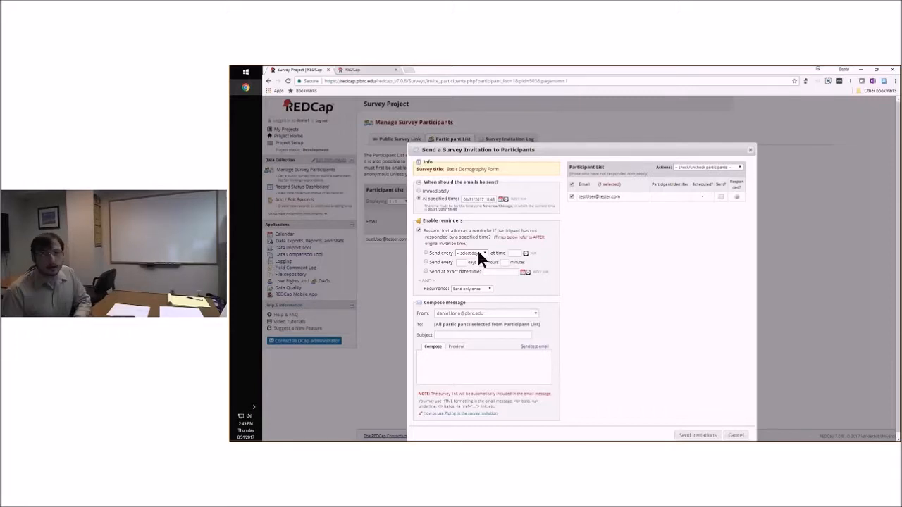
pyautogui.click(426, 252)
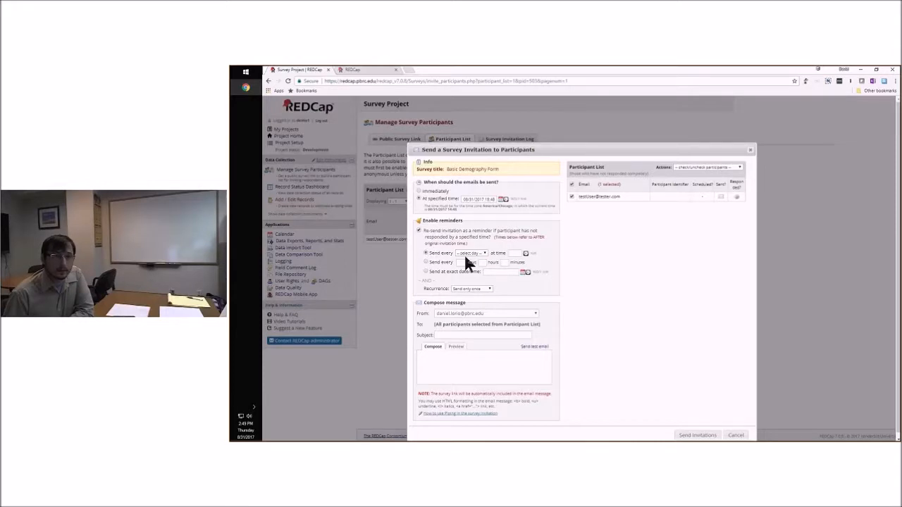
pyautogui.click(466, 253)
pyautogui.click(479, 287)
pyautogui.click(510, 254)
pyautogui.click(564, 284)
pyautogui.click(580, 317)
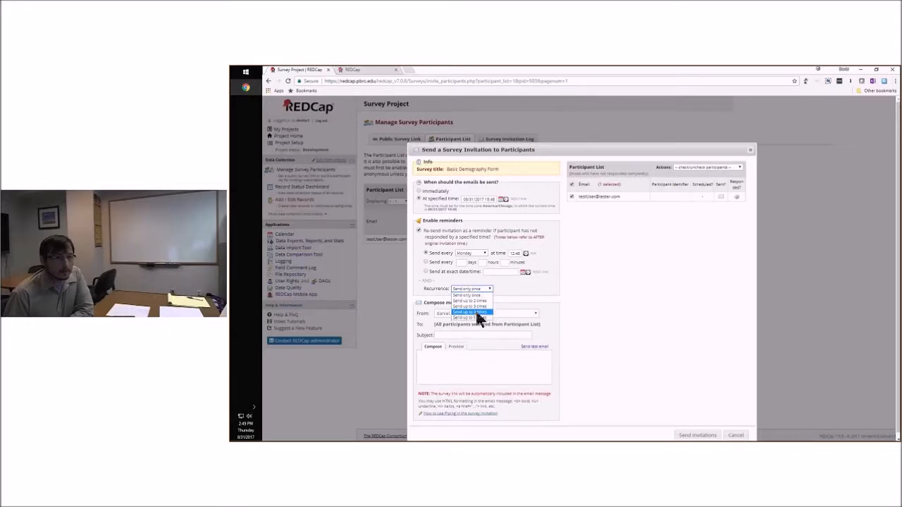
pyautogui.click(480, 312)
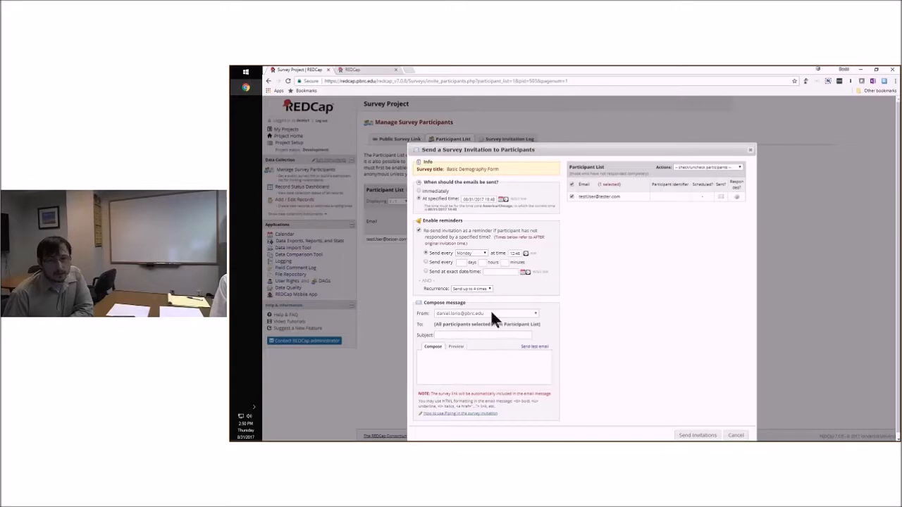
# Preview the invitation e-mail, and enter "This is the message" as its message body
pyautogui.click(459, 336)
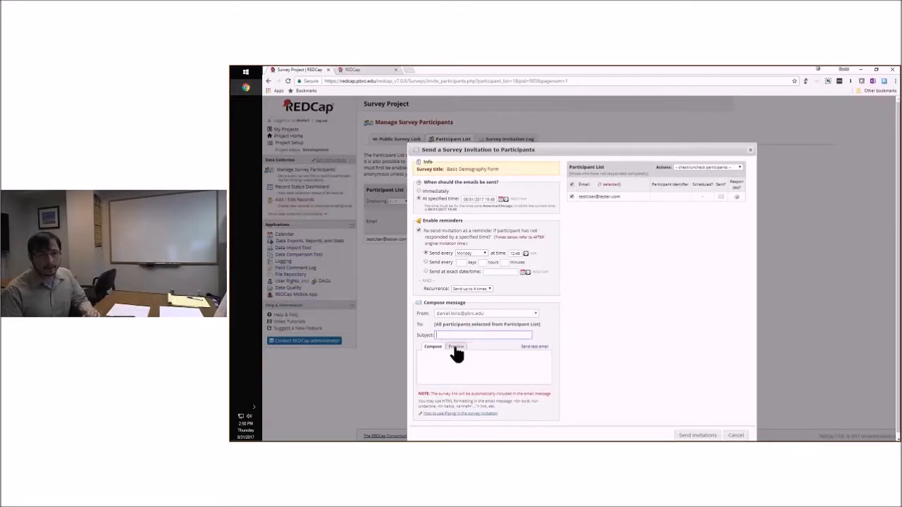
pyautogui.click(457, 349)
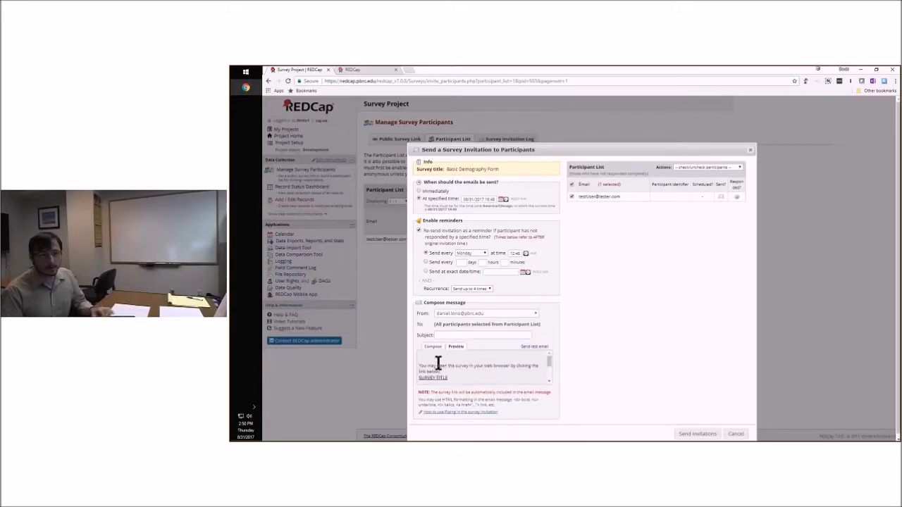
pyautogui.click(432, 347)
pyautogui.write('This is the message')
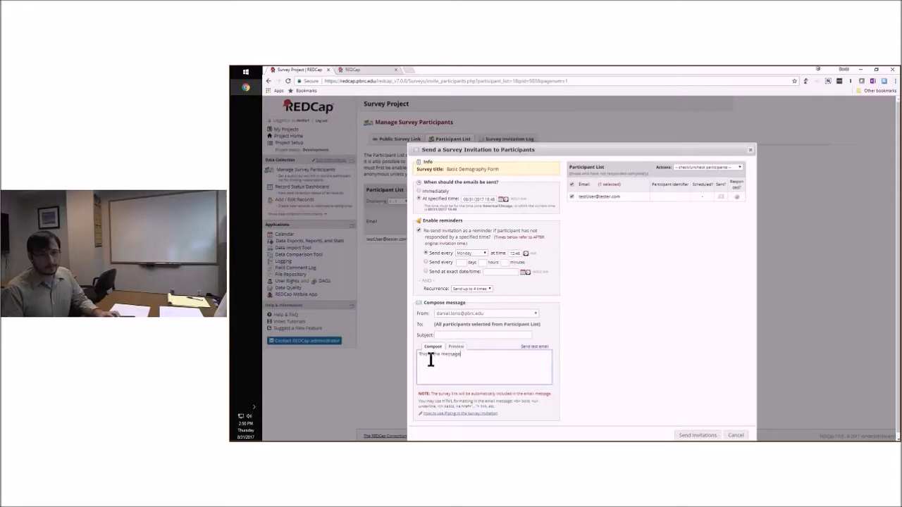
# Preview the full invitation e-mail with its survey link text, and cancel the invitation without sending it
pyautogui.click(458, 347)
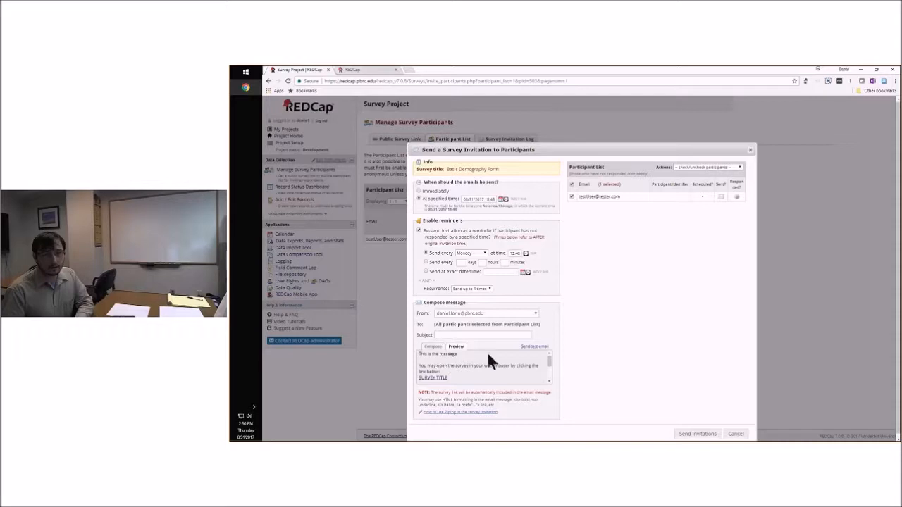
pyautogui.click(547, 380)
pyautogui.scroll(-1, 527, 377)
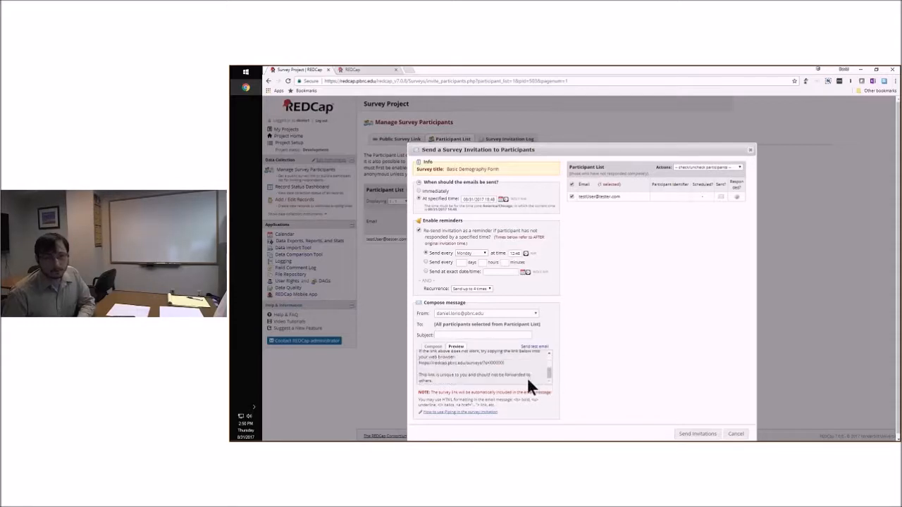
pyautogui.moveTo(548, 378); pyautogui.dragTo(549, 335)
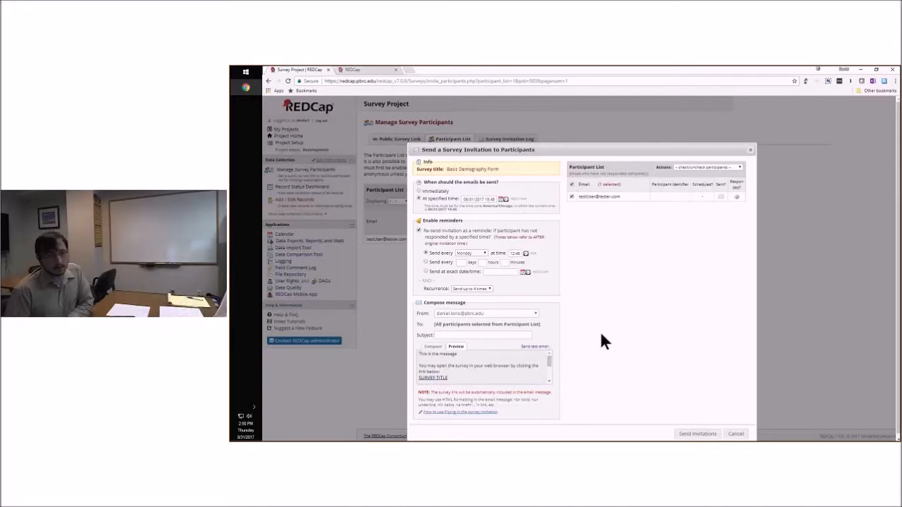
pyautogui.click(735, 434)
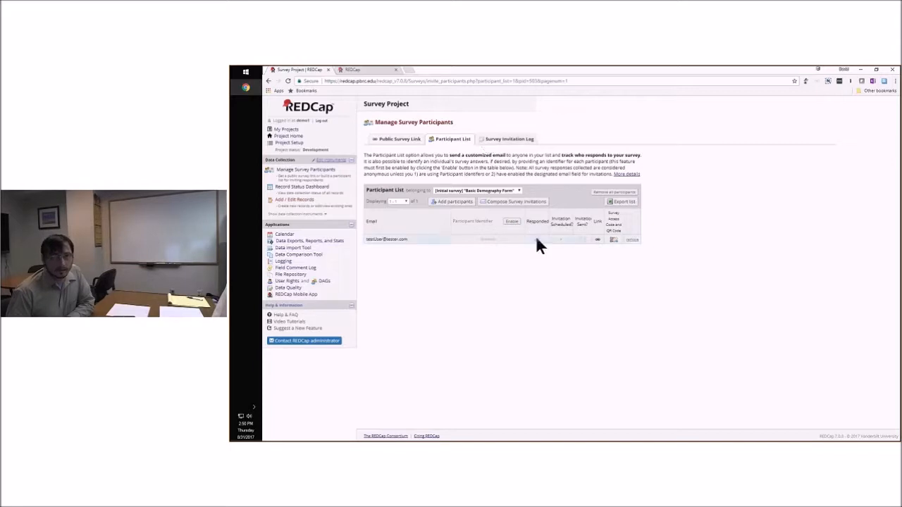
# View the survey behind the test participant's individual link, and look at that participant's survey access code details
pyautogui.click(596, 241)
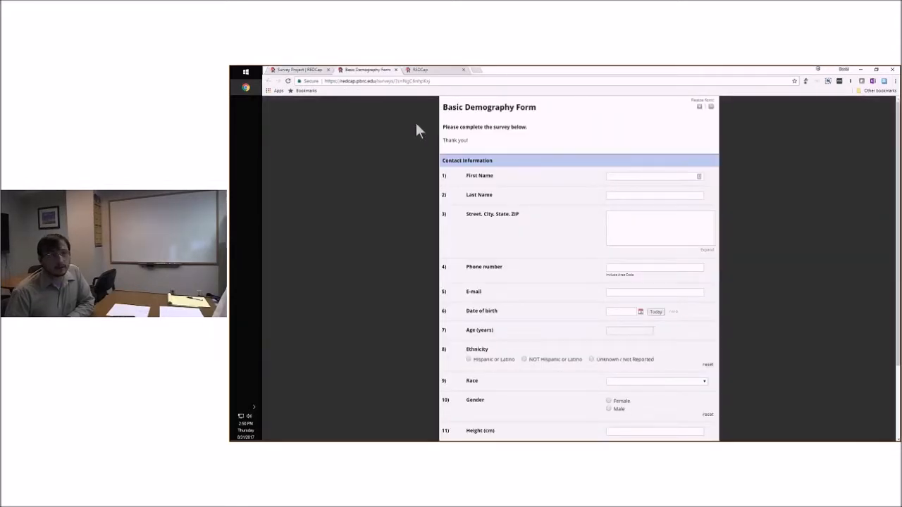
pyautogui.click(396, 69)
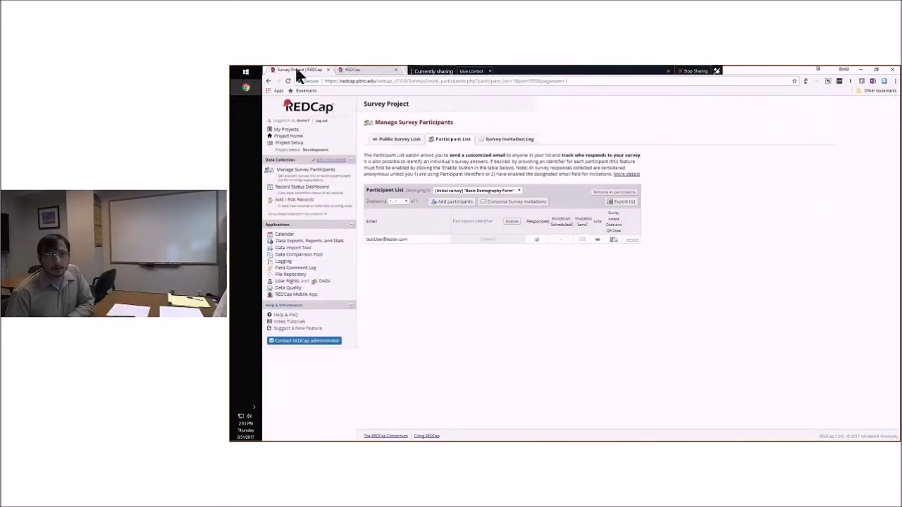
pyautogui.click(613, 241)
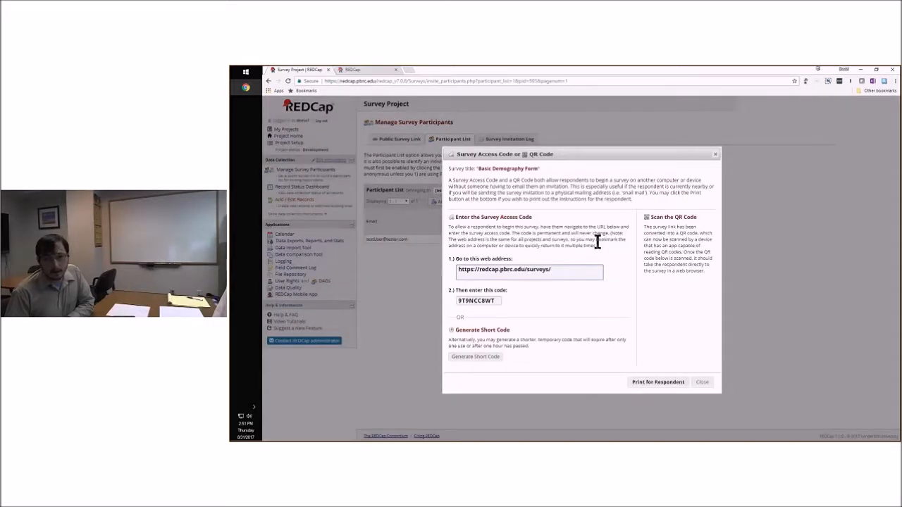
pyautogui.click(703, 382)
# Look over the survey invitation log and the public survey link page, and return to the project setup
pyautogui.click(508, 141)
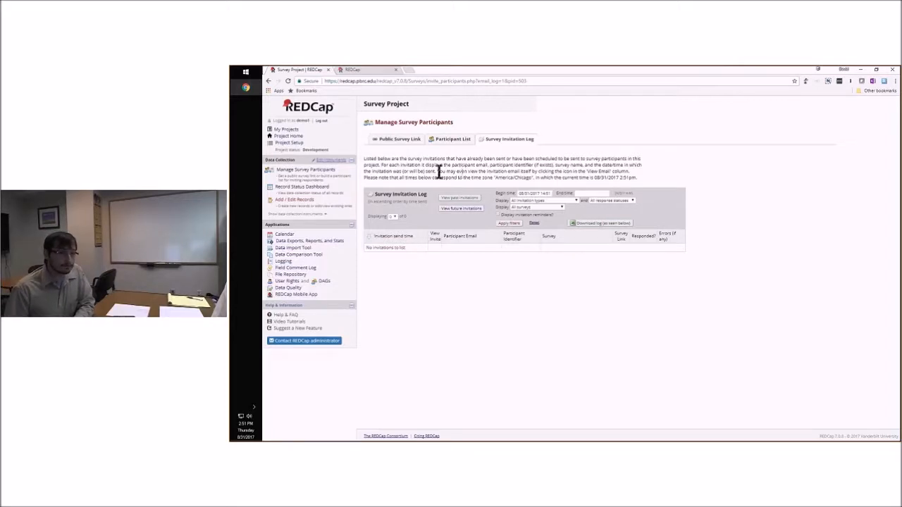
pyautogui.click(403, 142)
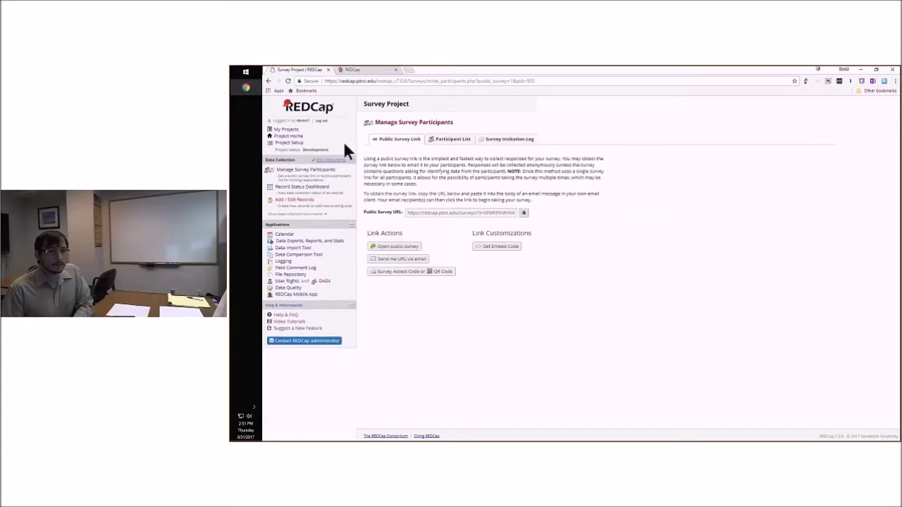
pyautogui.click(289, 143)
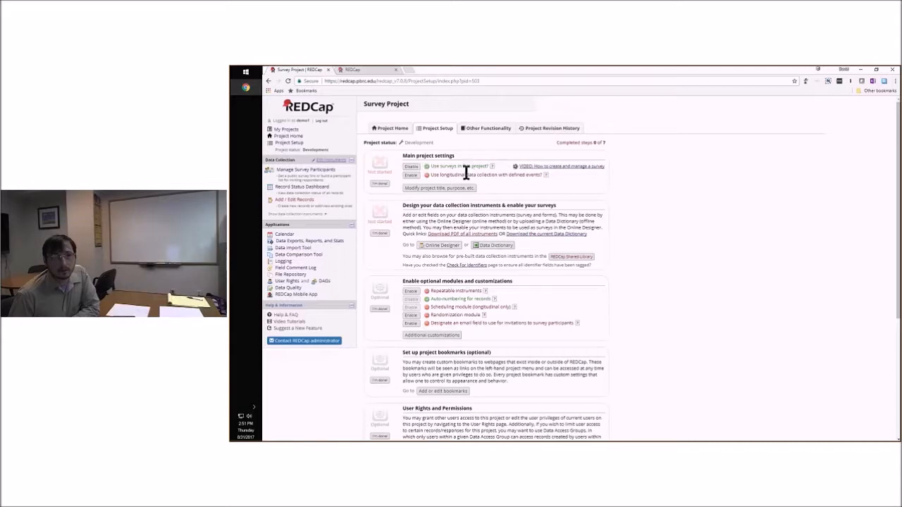
# View the project's title, purpose and notes settings, and close them without saving
pyautogui.click(430, 189)
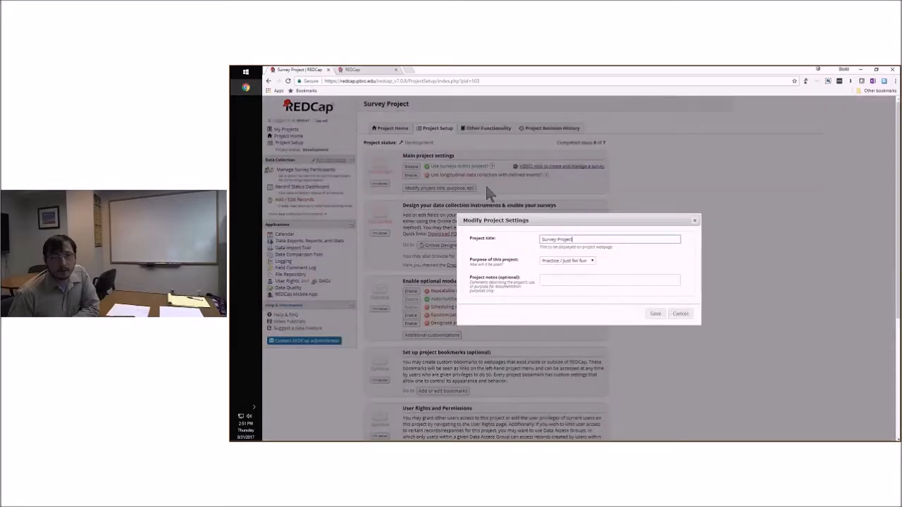
pyautogui.click(590, 239)
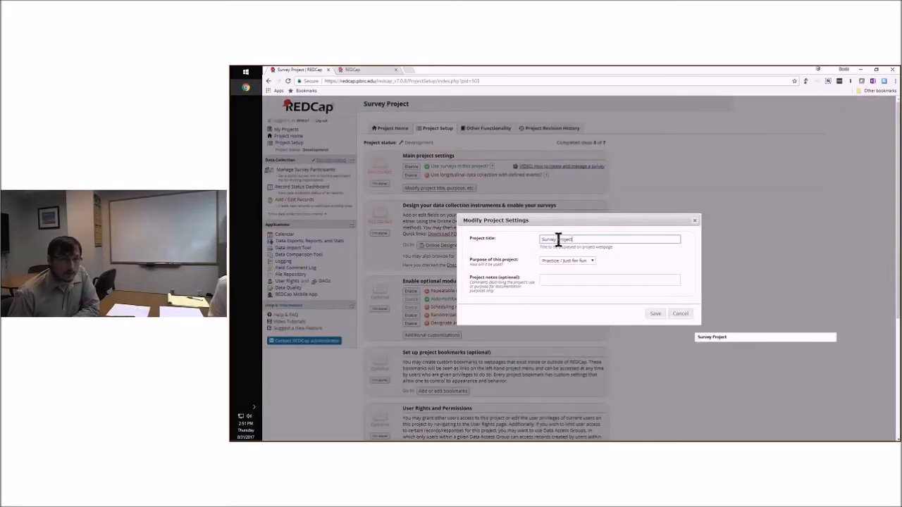
pyautogui.click(680, 314)
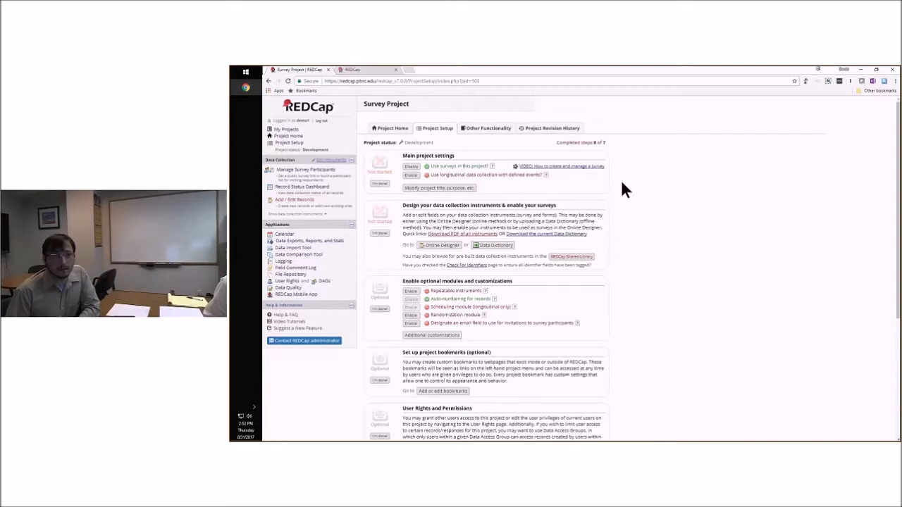
# View the Basic Demography Form's survey settings from the Online Designer, and return to the instrument list
pyautogui.click(435, 247)
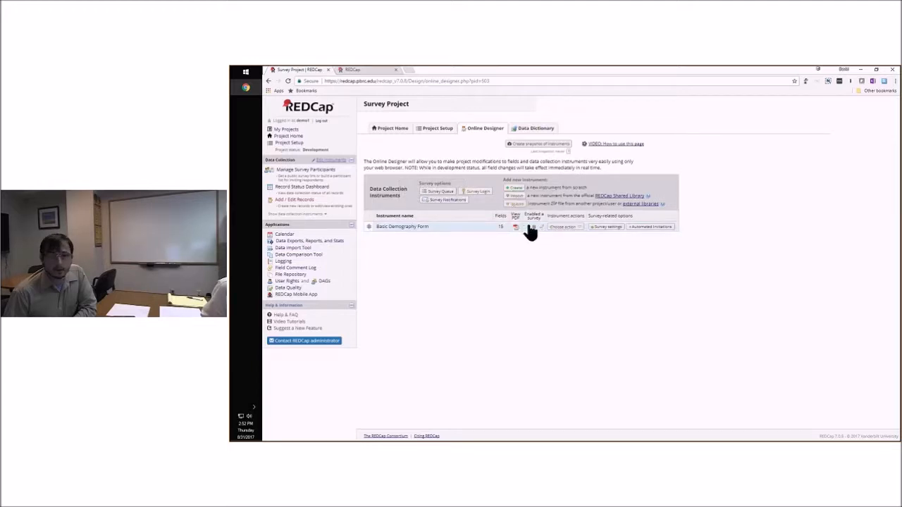
pyautogui.click(607, 230)
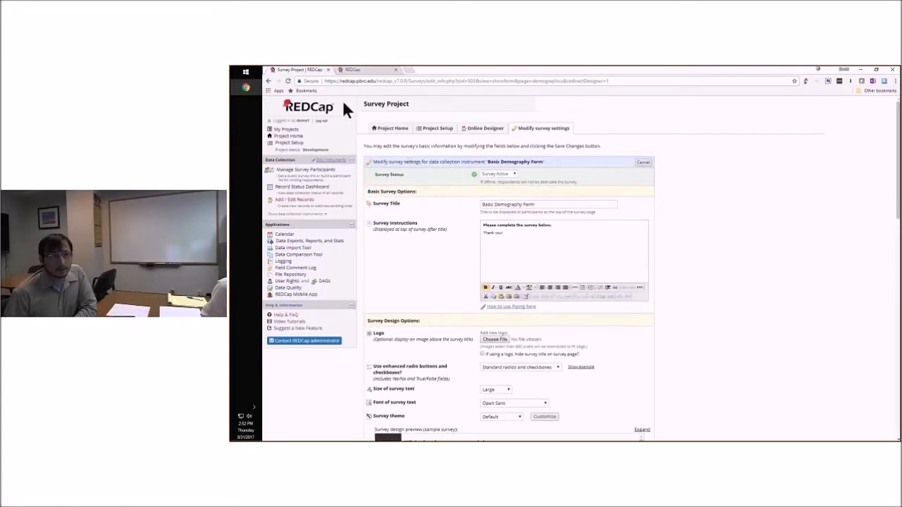
pyautogui.click(268, 79)
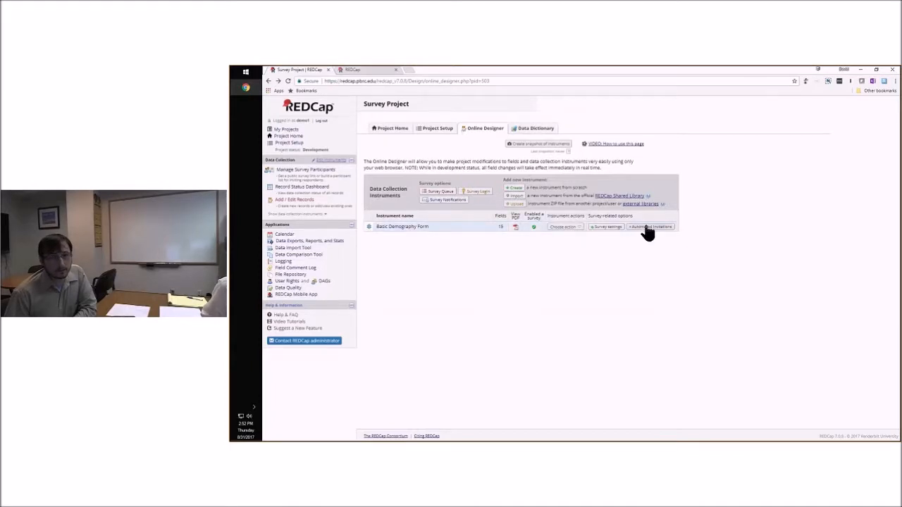
# Try automated invitations for the Basic Demography Form with the logic-becomes-true condition and sending after a lapse of time, and cancel
pyautogui.click(647, 227)
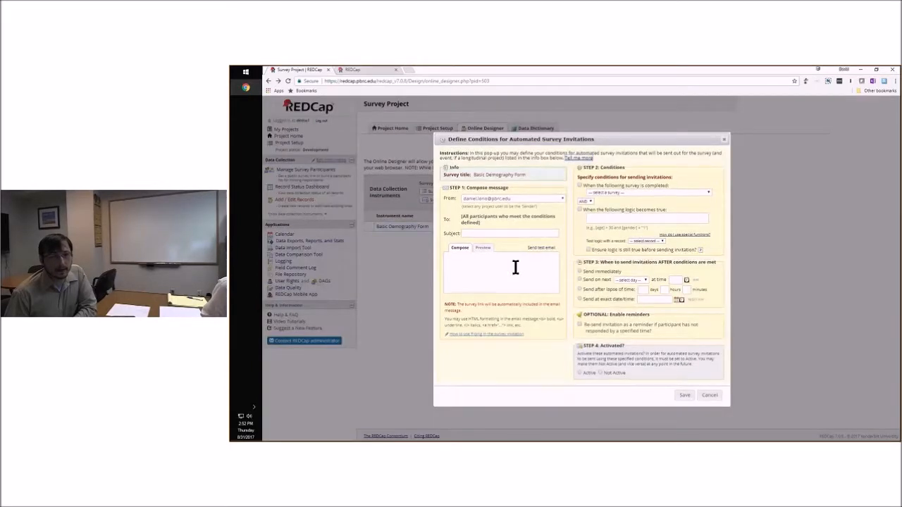
pyautogui.click(493, 199)
pyautogui.click(492, 197)
pyautogui.click(481, 263)
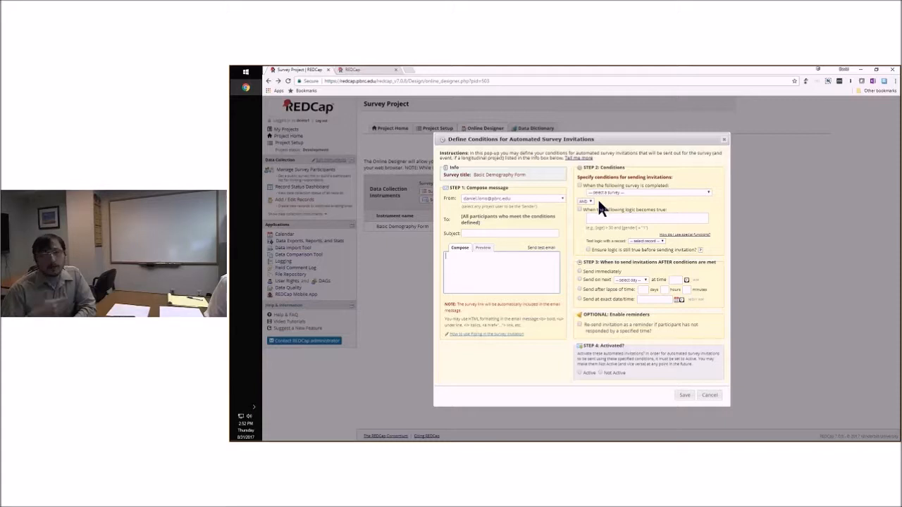
pyautogui.click(592, 219)
pyautogui.click(580, 209)
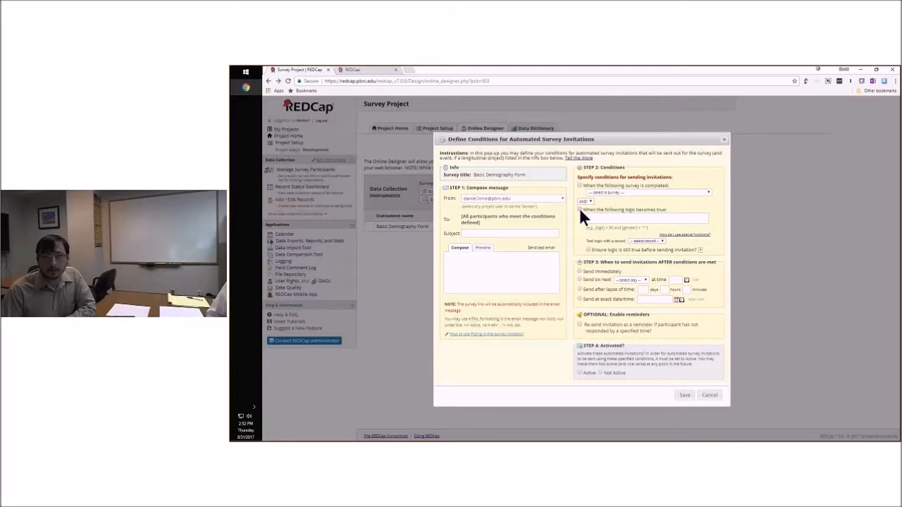
pyautogui.click(603, 220)
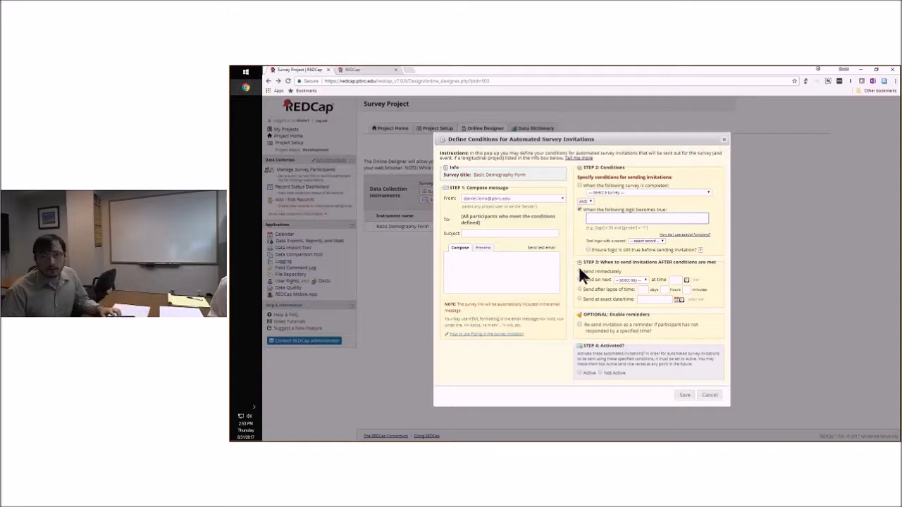
pyautogui.click(629, 280)
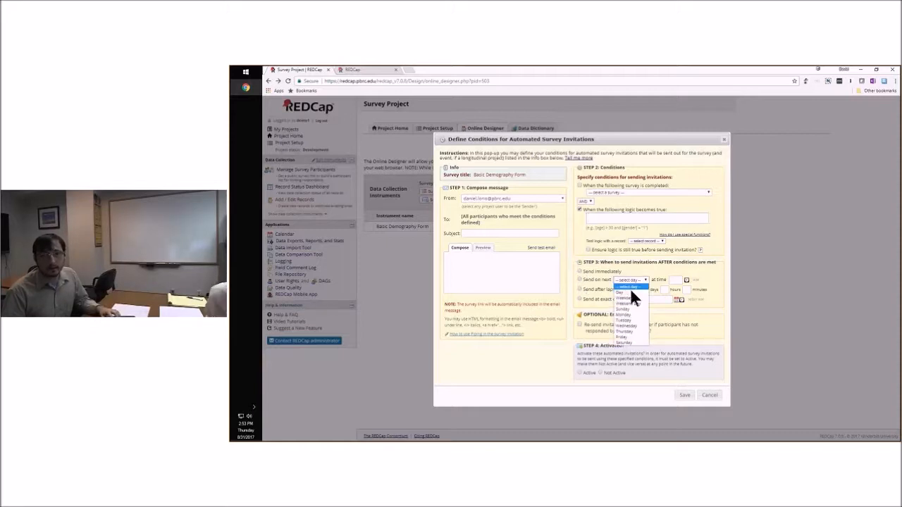
pyautogui.click(594, 291)
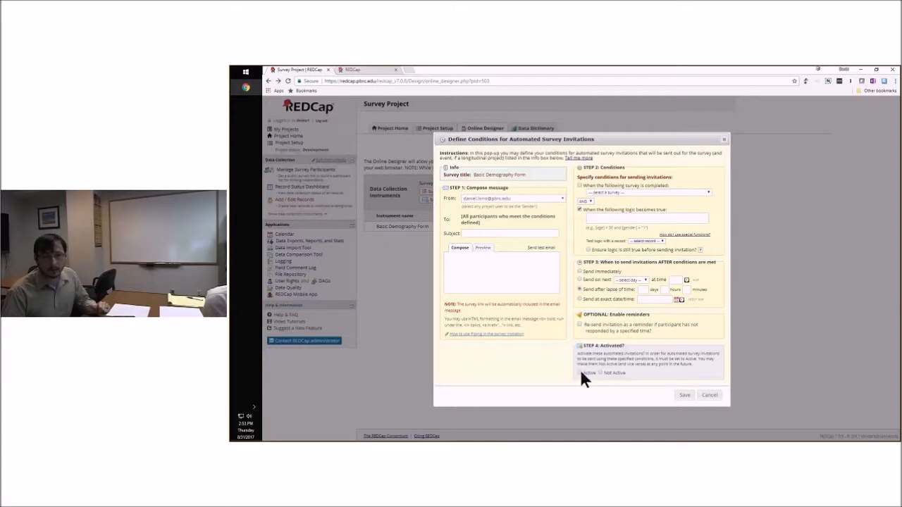
pyautogui.click(710, 396)
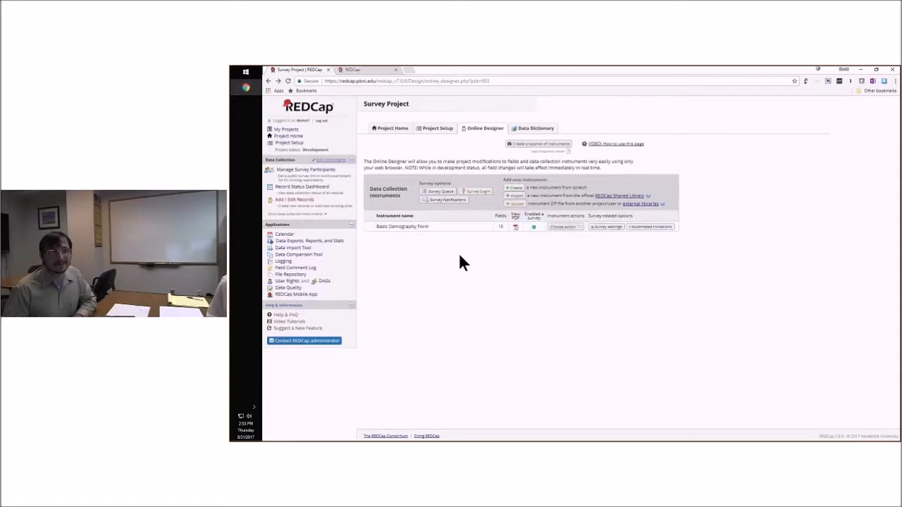
# Review the Basic Demography Form's fields in the Online Designer, preview the whole instrument, and return to the edit view
pyautogui.click(402, 227)
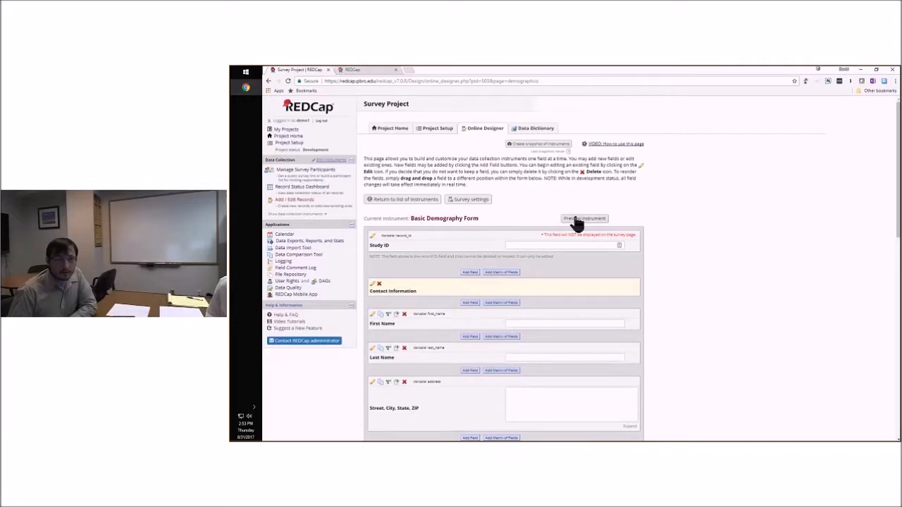
pyautogui.scroll(-3, 606, 233)
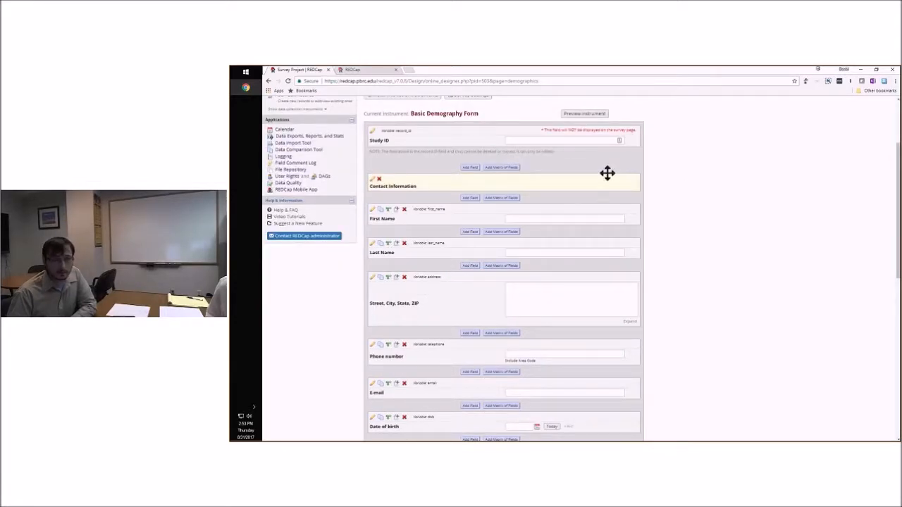
pyautogui.scroll(1, 688, 169)
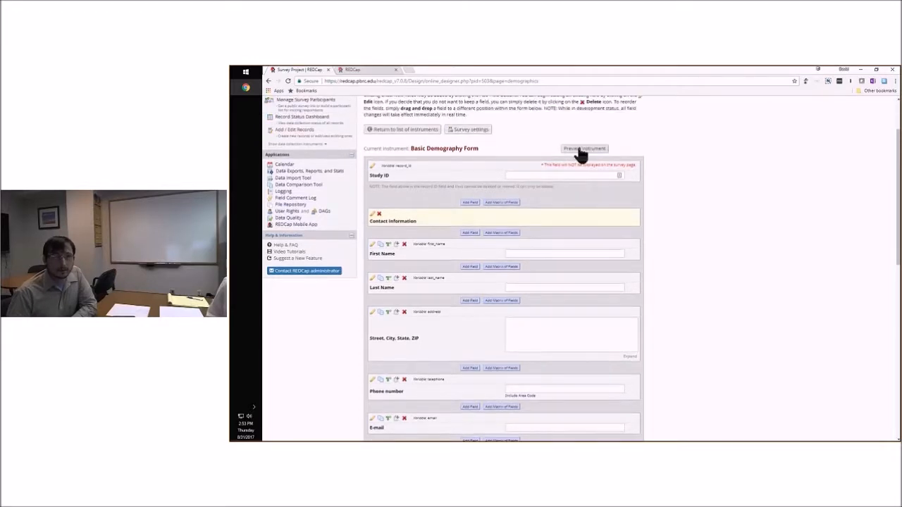
pyautogui.click(580, 149)
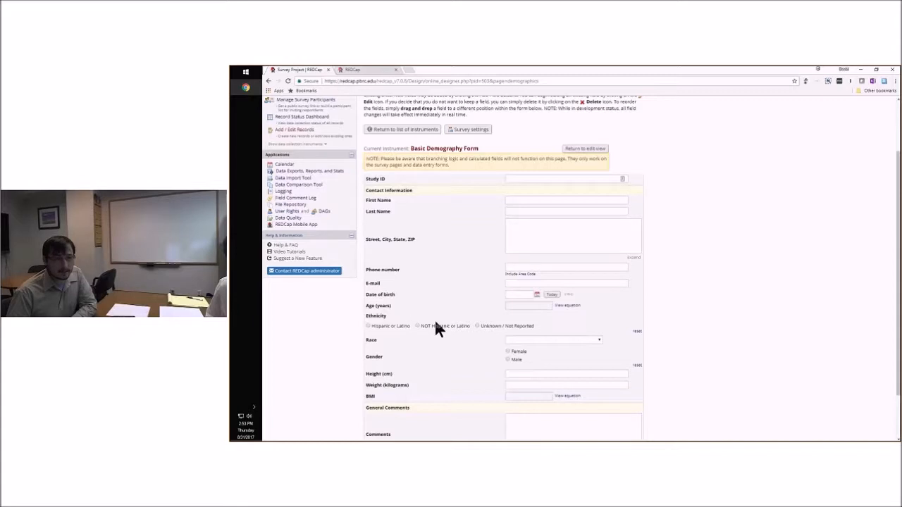
pyautogui.scroll(-1, 687, 289)
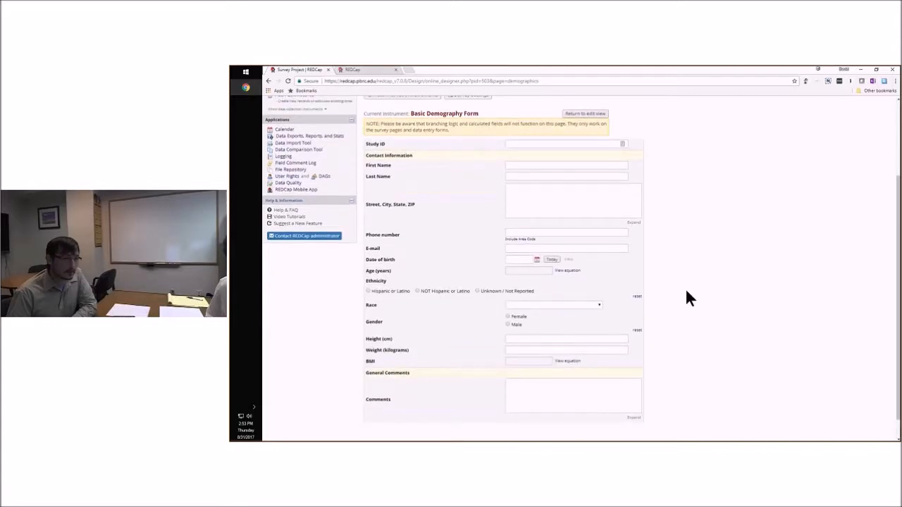
pyautogui.scroll(1, 436, 186)
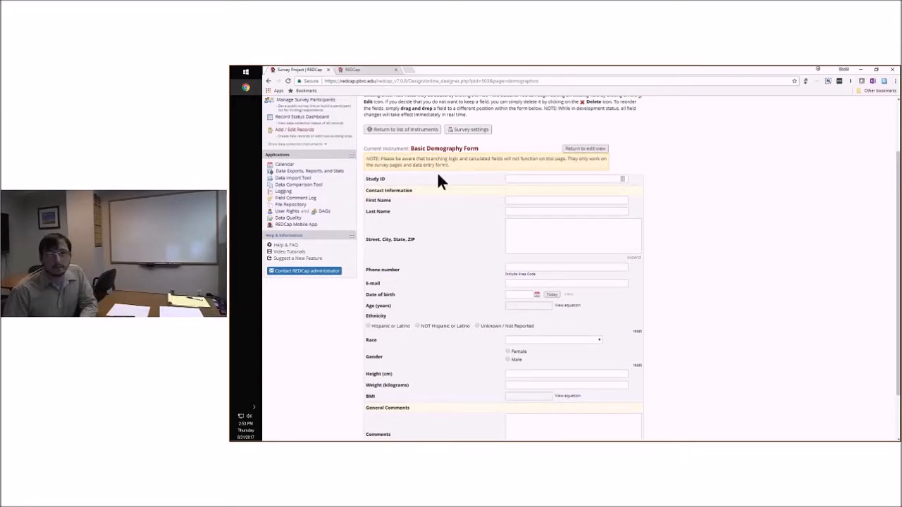
pyautogui.click(584, 152)
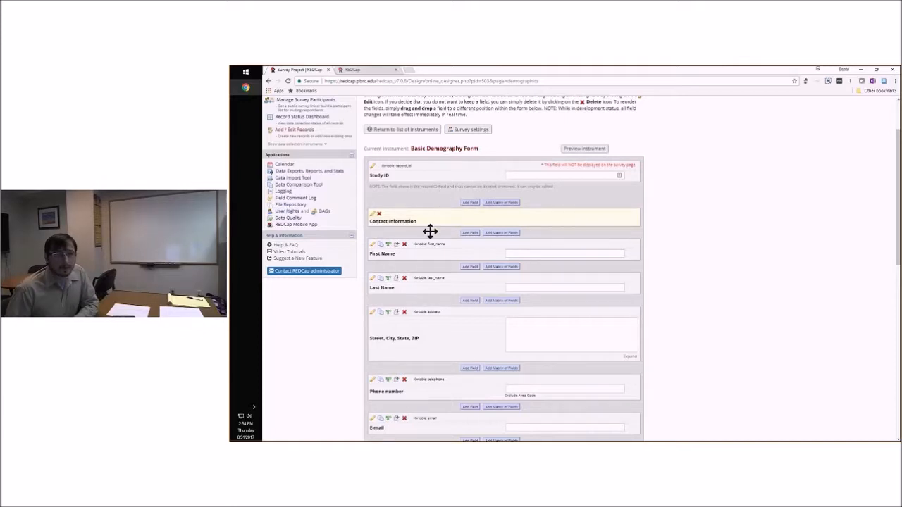
# Start a new Text Box field above the Contact Information section, examine its validation types, and cancel the field
pyautogui.click(469, 203)
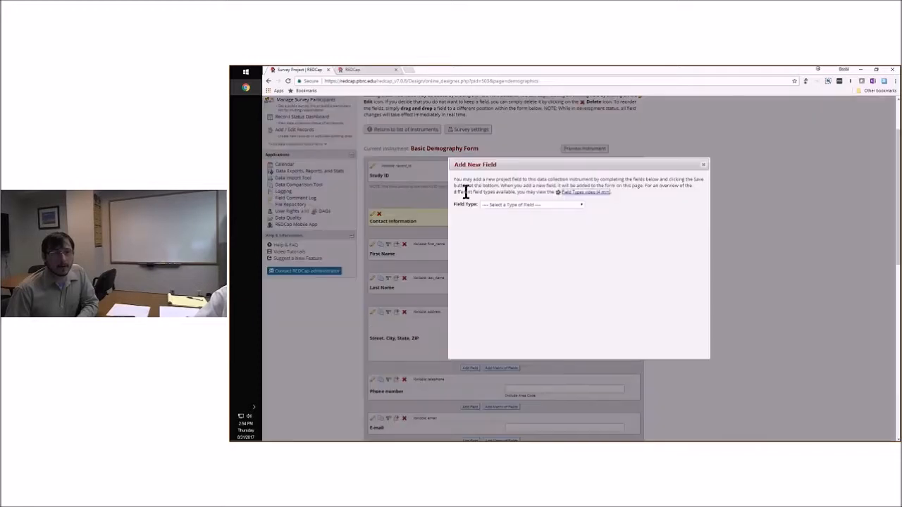
pyautogui.click(524, 204)
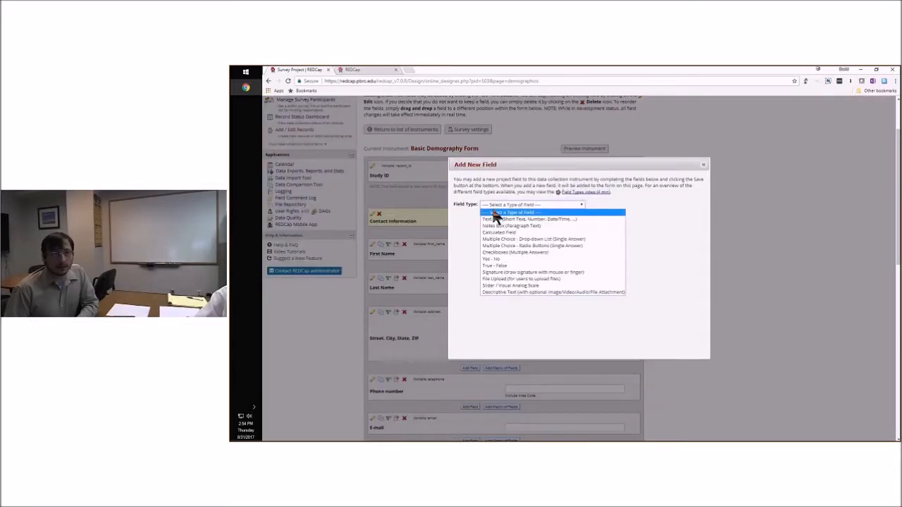
pyautogui.click(564, 220)
pyautogui.click(643, 246)
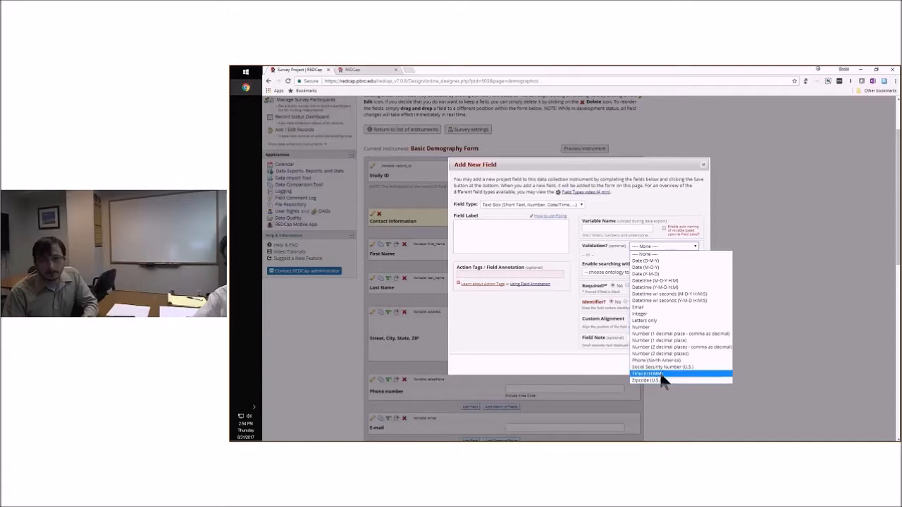
pyautogui.click(541, 311)
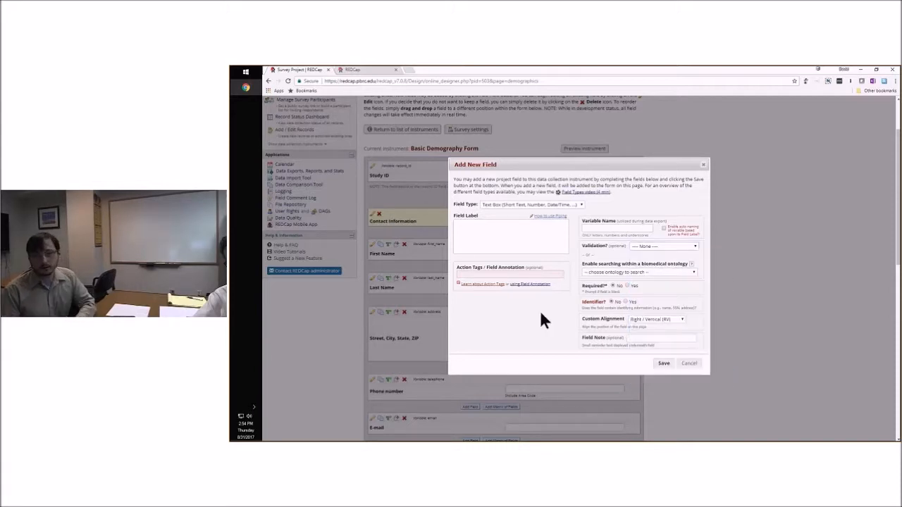
pyautogui.click(690, 365)
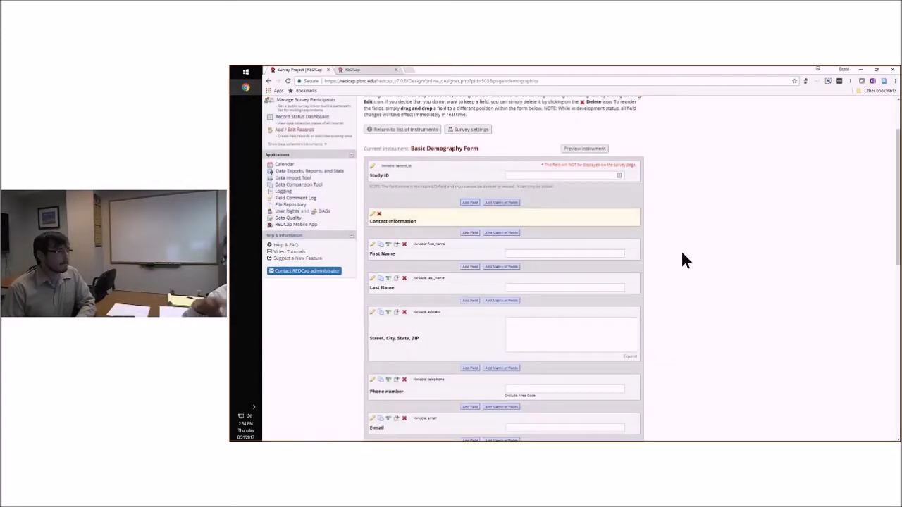
# Add a Slider / Visual Analog Scale field above the Contact Information section, with field label Slider and variable name slider
pyautogui.click(470, 202)
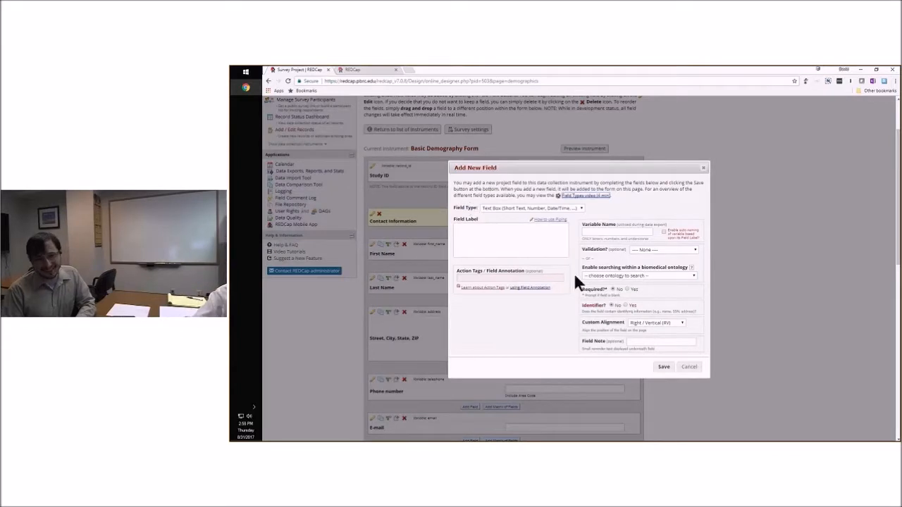
pyautogui.click(547, 245)
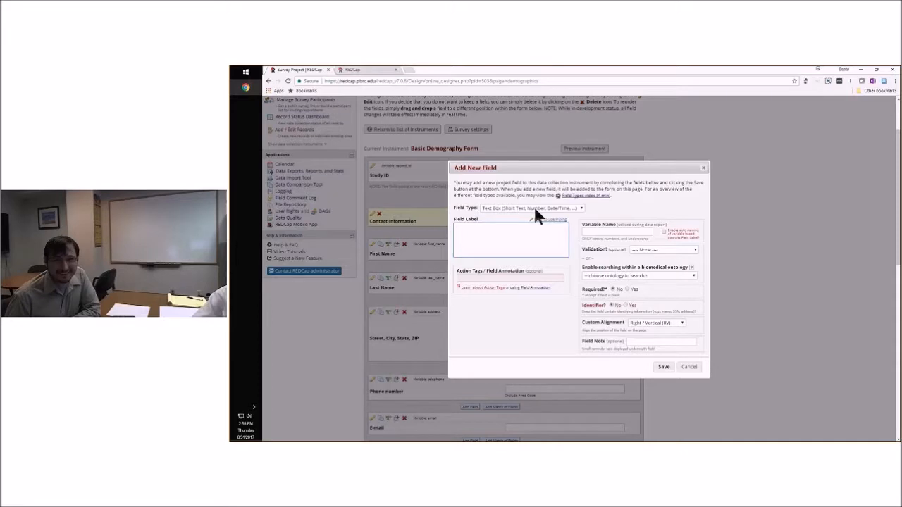
pyautogui.click(534, 207)
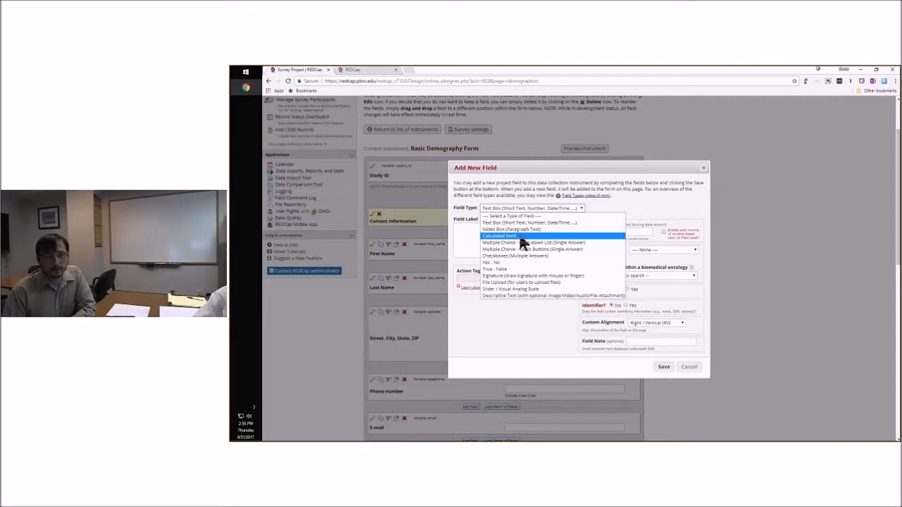
pyautogui.click(526, 289)
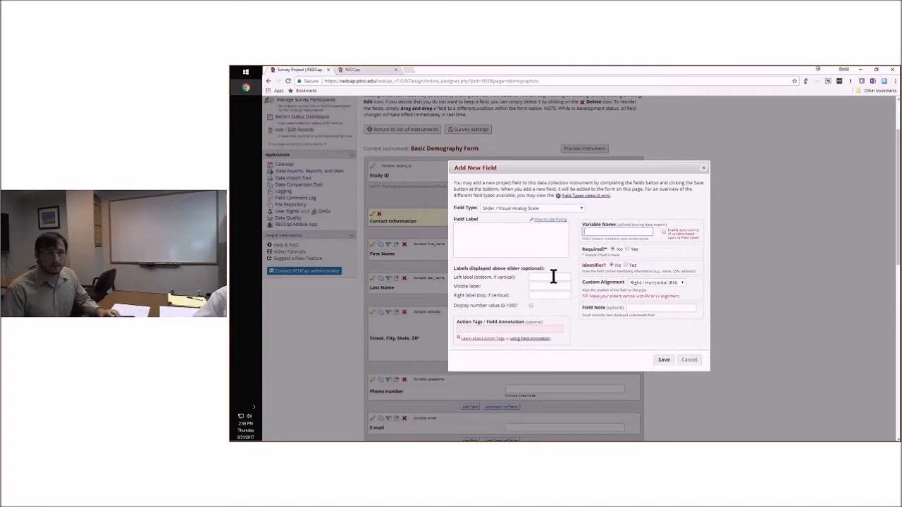
pyautogui.click(536, 242)
pyautogui.write('Slider')
pyautogui.click(593, 230)
pyautogui.write('slider')
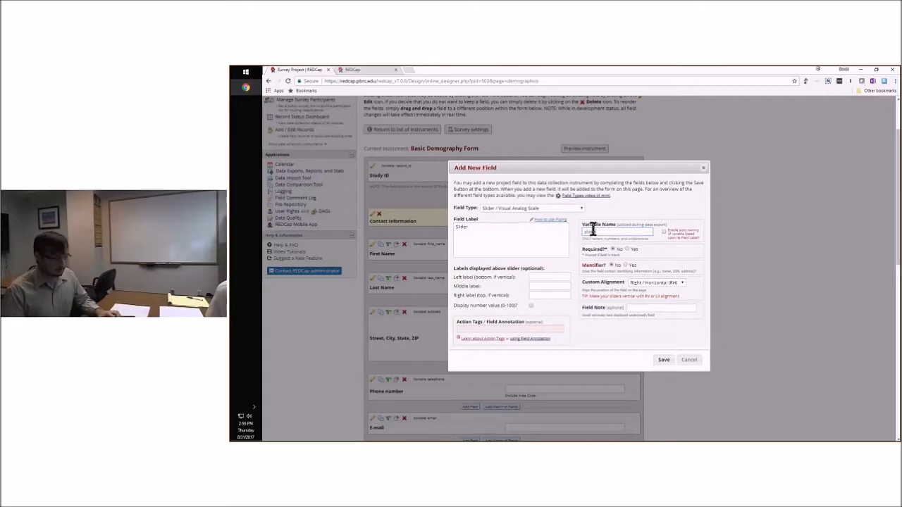
# Label the slider's left end Sad, its middle Ok and its right end Happy, and save the new field
pyautogui.click(539, 279)
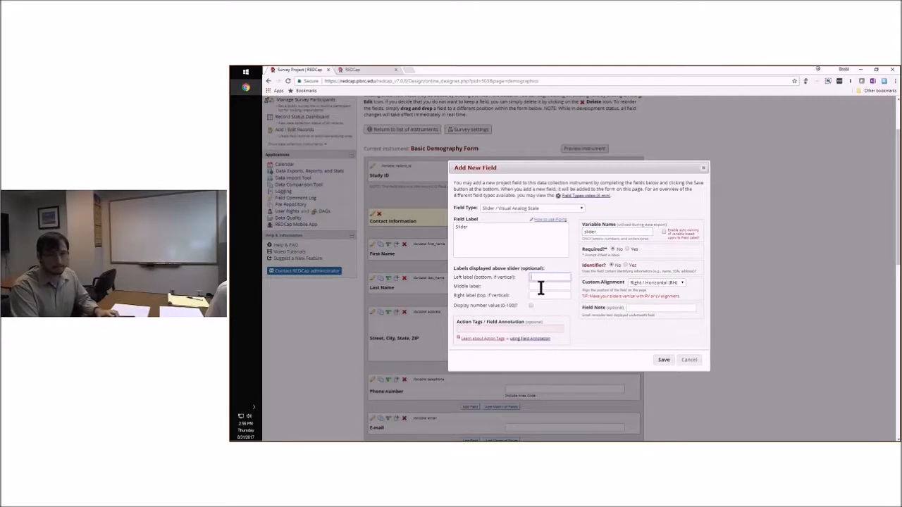
pyautogui.write('Sad')
pyautogui.press('Tab')
pyautogui.press('Tab')
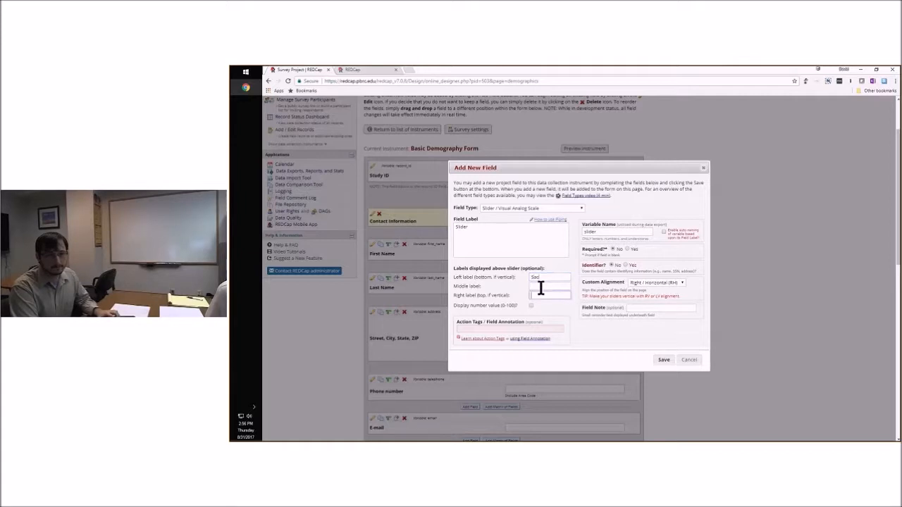
pyautogui.write('Happy')
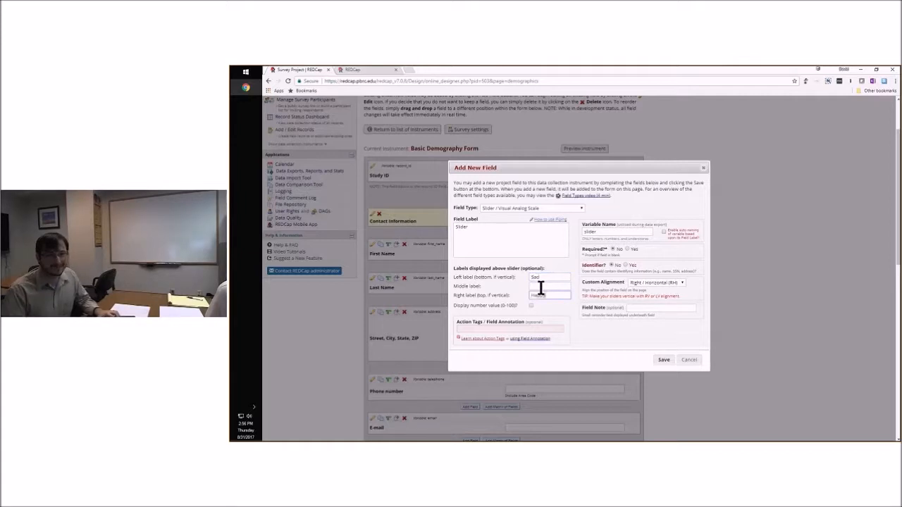
pyautogui.click(552, 288)
pyautogui.write('ok')
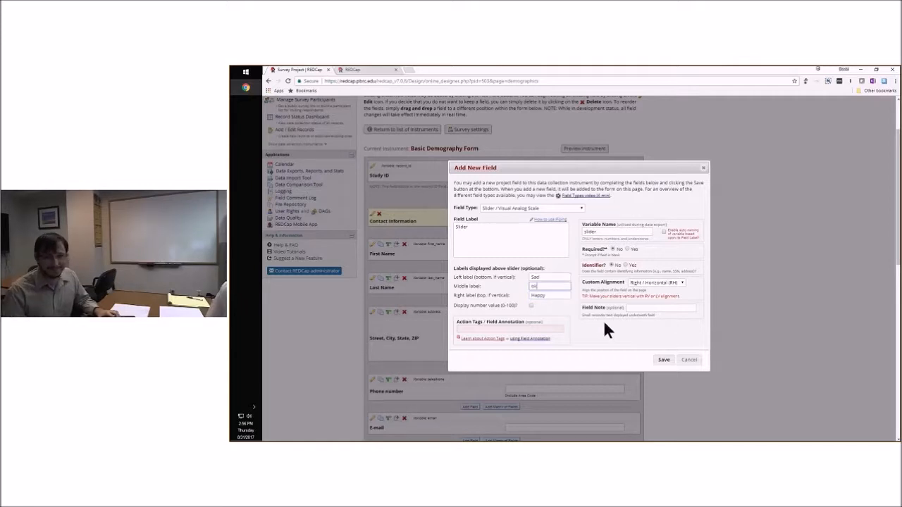
pyautogui.press('Left')
pyautogui.press('Left')
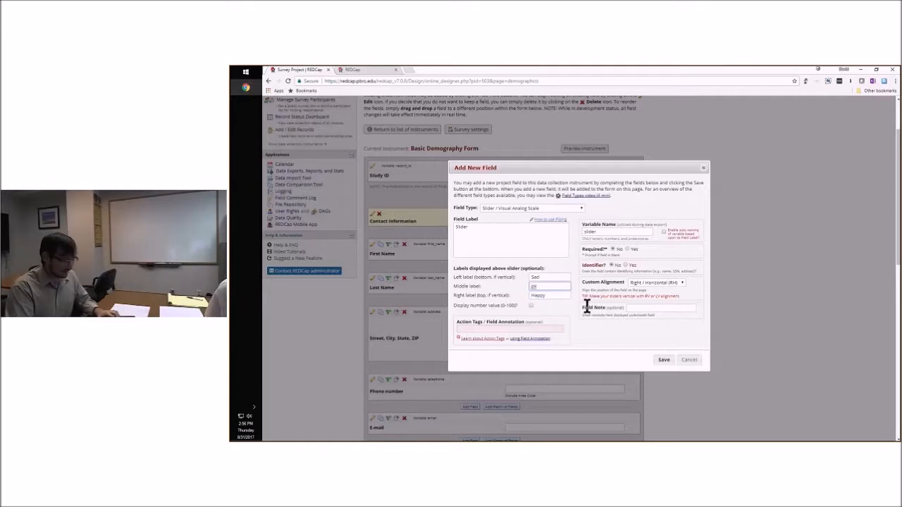
pyautogui.press('Delete')
pyautogui.press('Delete')
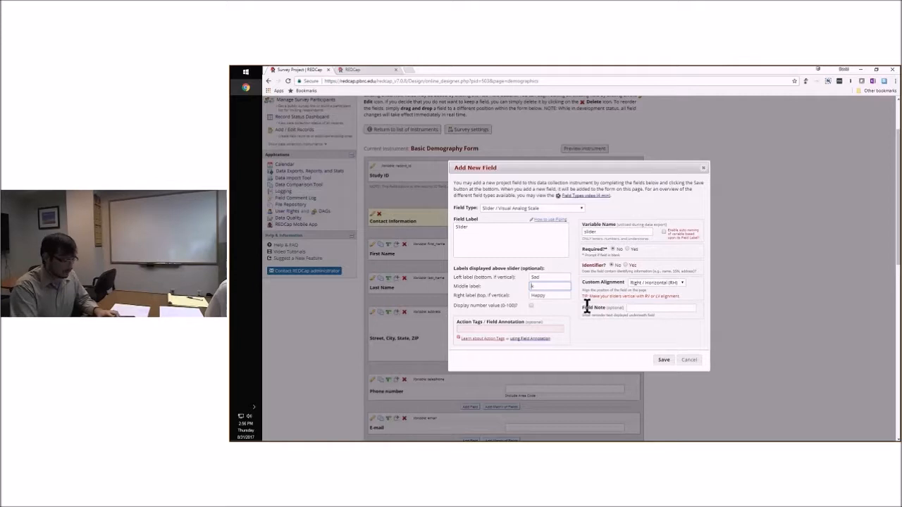
pyautogui.write('Ok')
pyautogui.click(587, 330)
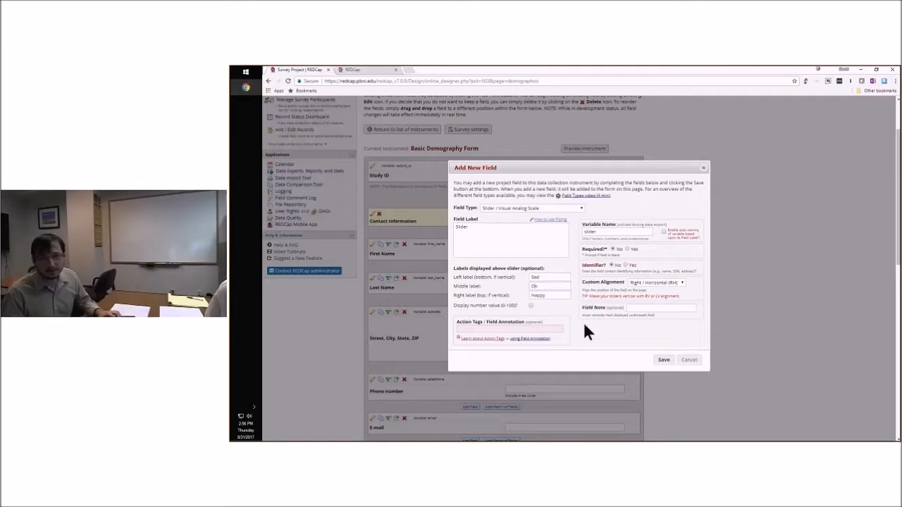
pyautogui.click(663, 361)
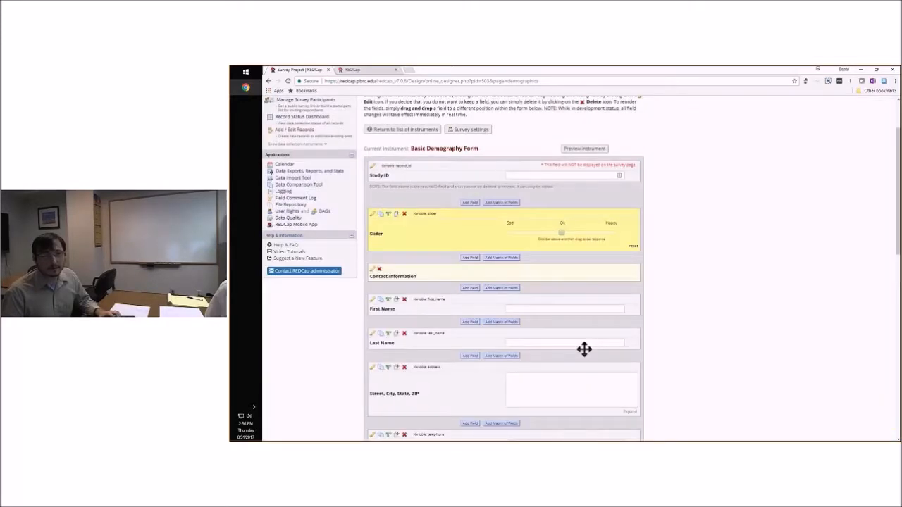
# Preview the Basic Demography Form and try out the new slider by moving its handle between Sad and Ok
pyautogui.click(583, 149)
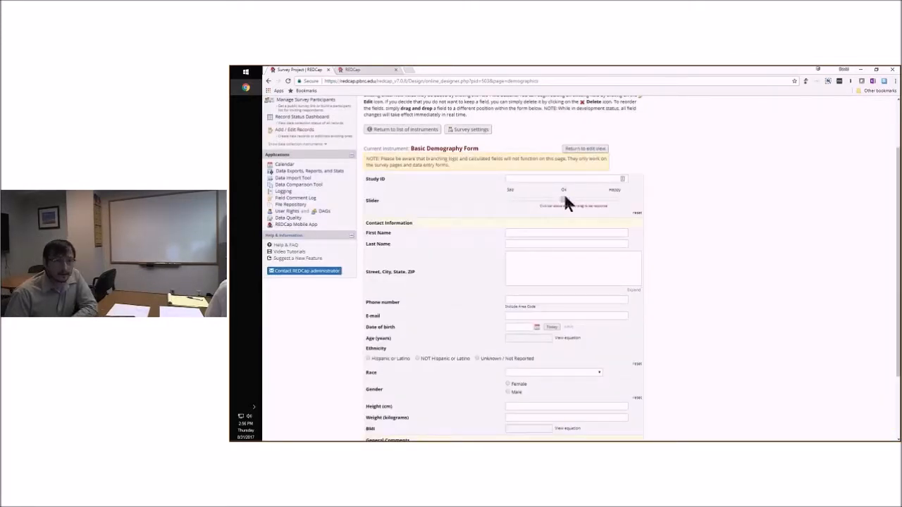
pyautogui.moveTo(562, 198); pyautogui.dragTo(611, 198)
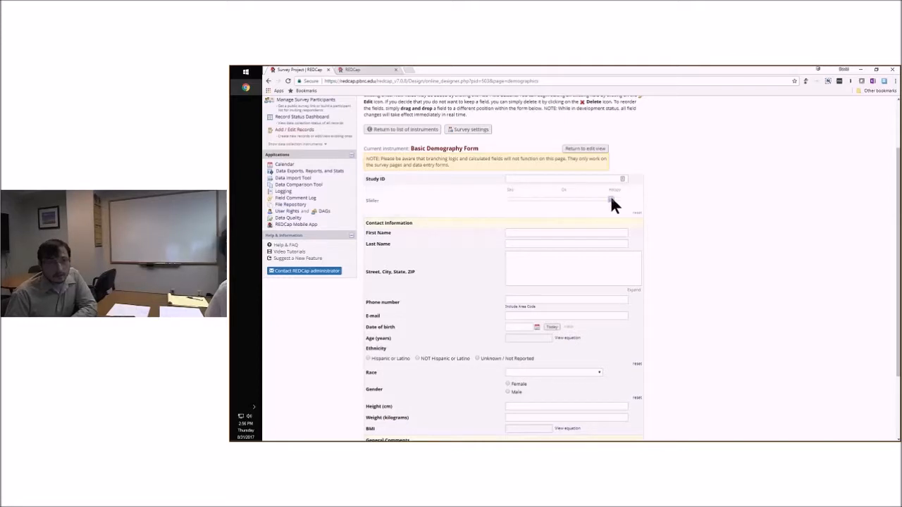
pyautogui.click(533, 200)
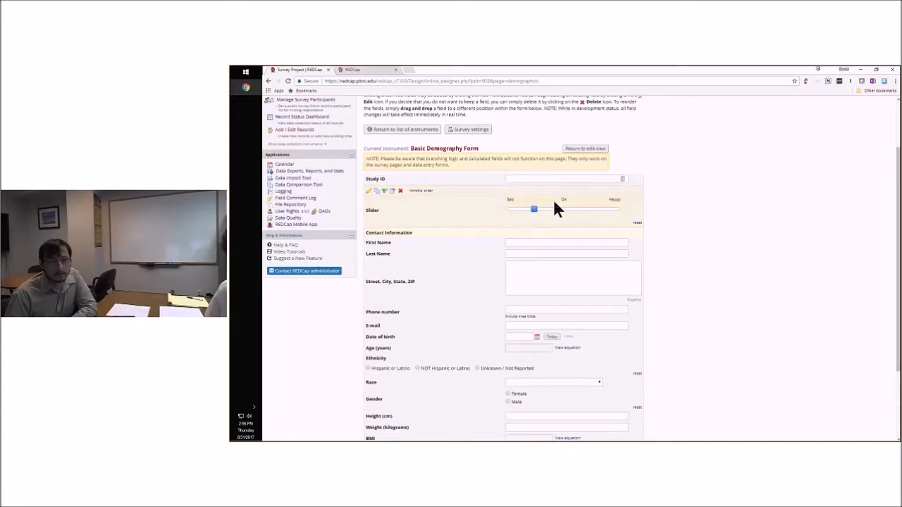
# Edit the Slider field to display its number value (0-100), save it, and try a slider position between Ok and Happy
pyautogui.click(368, 192)
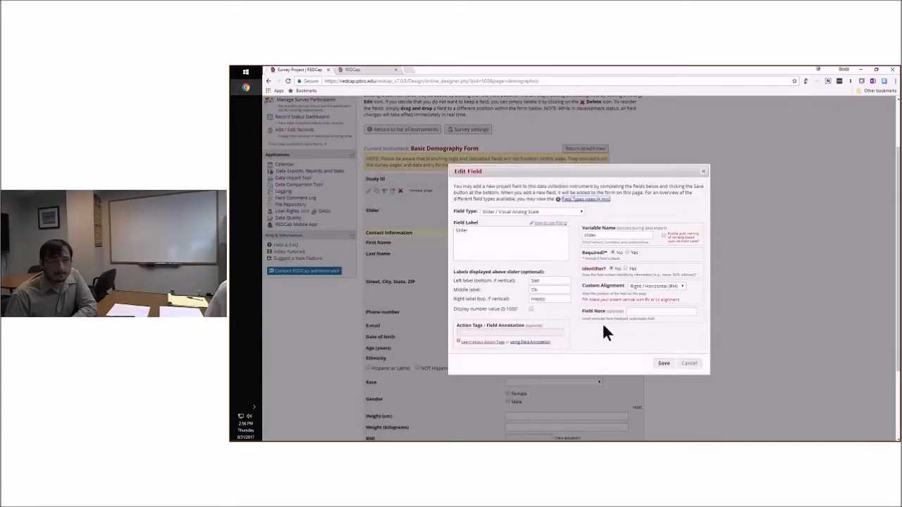
pyautogui.click(532, 310)
pyautogui.click(652, 359)
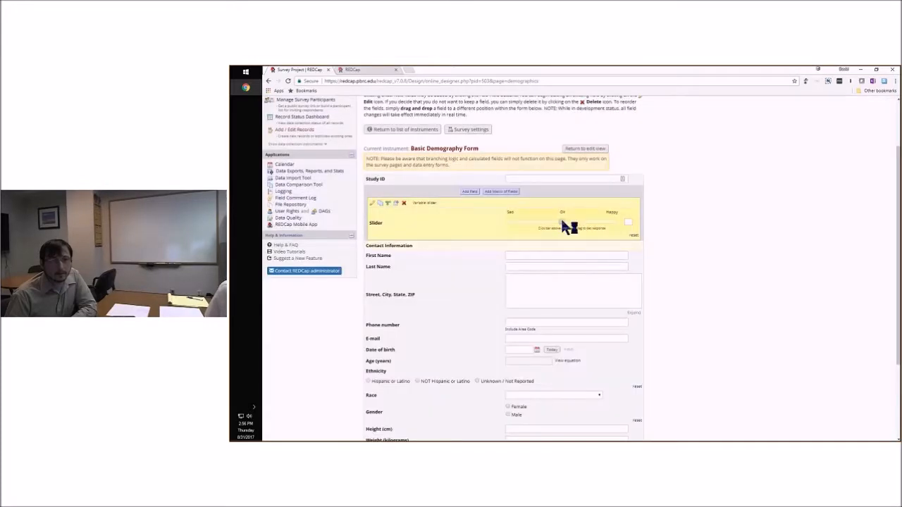
pyautogui.click(587, 221)
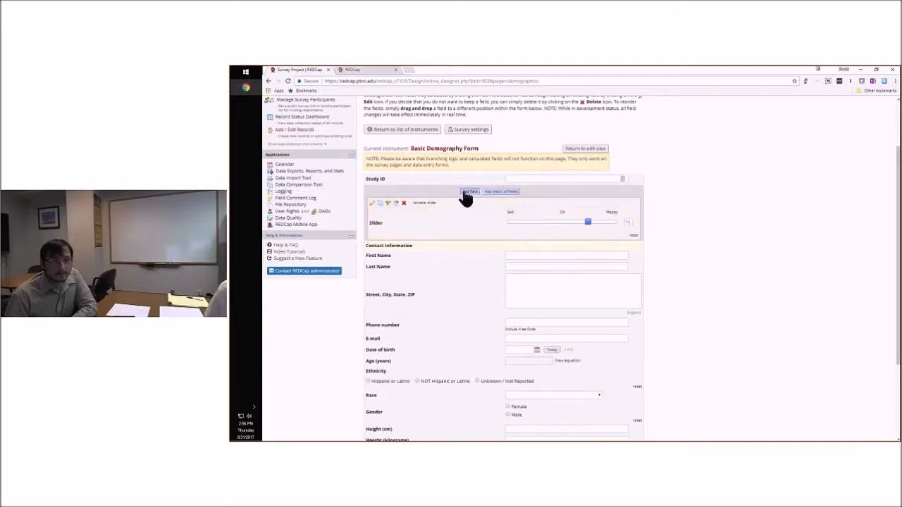
# Reopen the Slider field for editing, and examine the available field types and the Action Tags / Field Annotation box
pyautogui.click(373, 204)
pyautogui.click(532, 211)
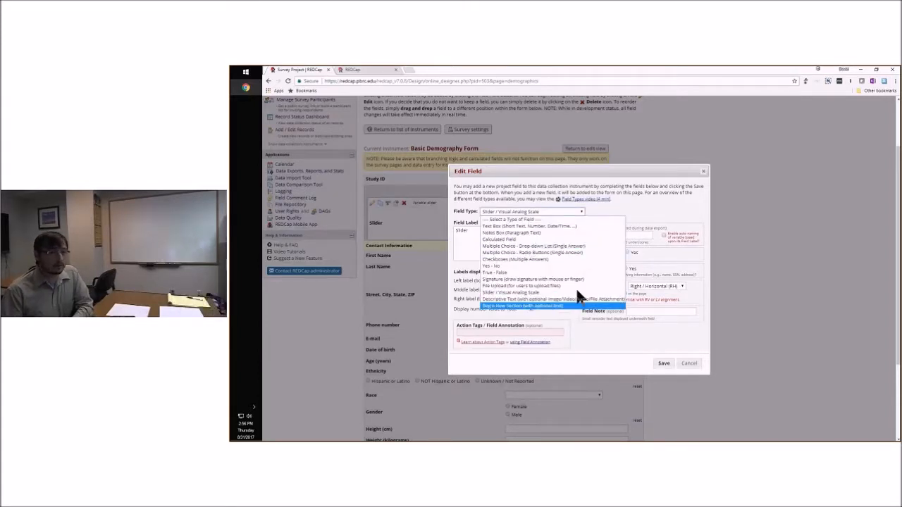
pyautogui.click(612, 212)
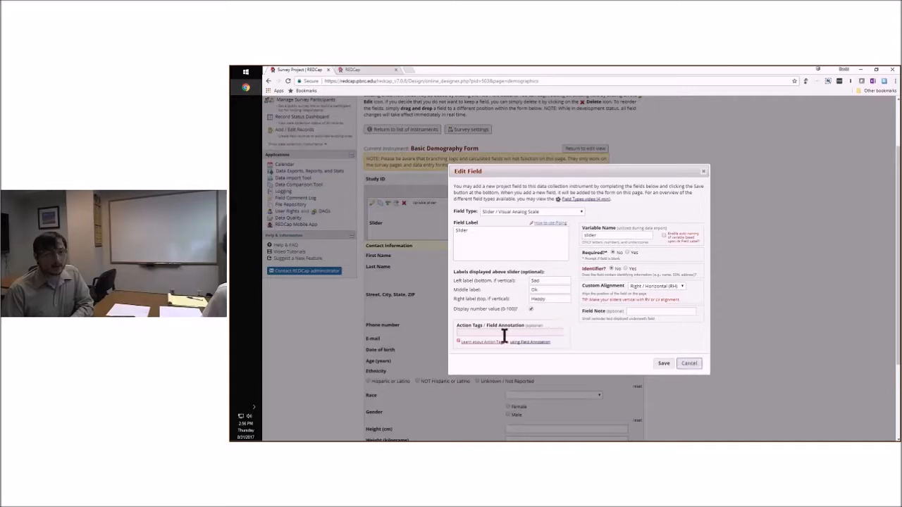
pyautogui.click(559, 333)
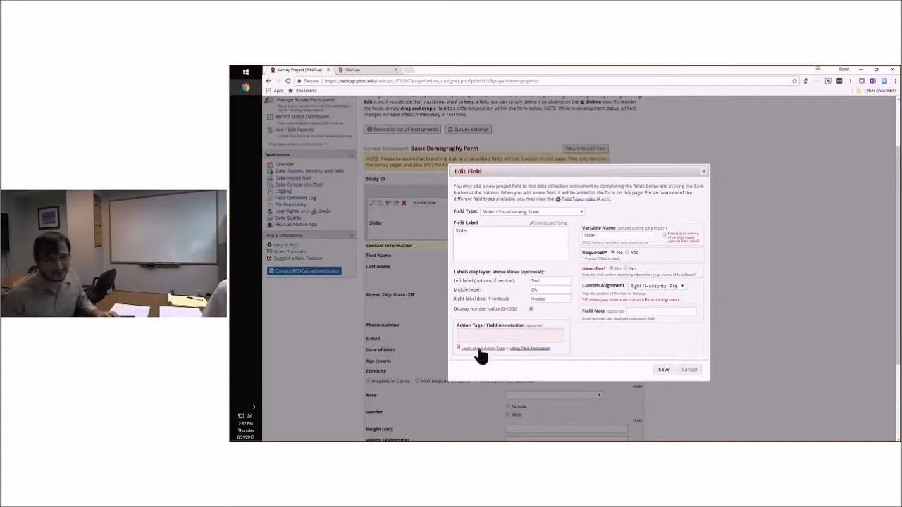
pyautogui.click(491, 337)
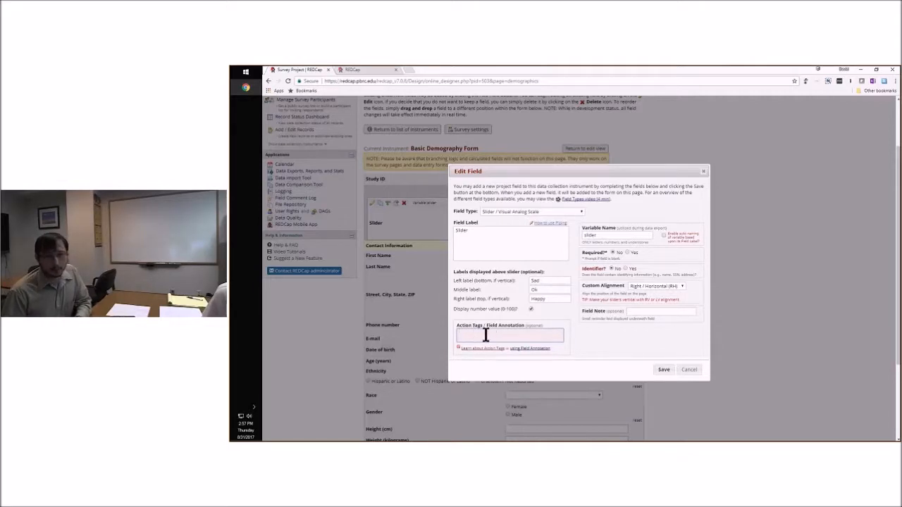
pyautogui.click(572, 335)
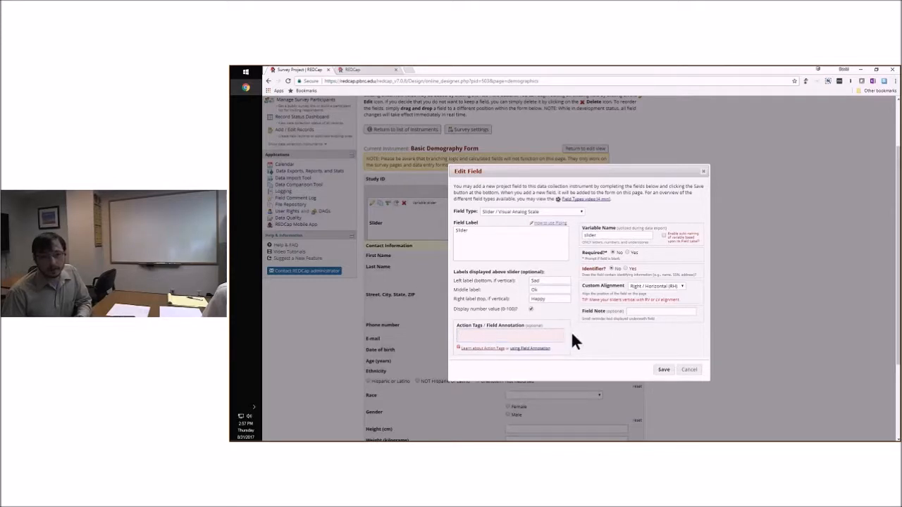
pyautogui.click(510, 340)
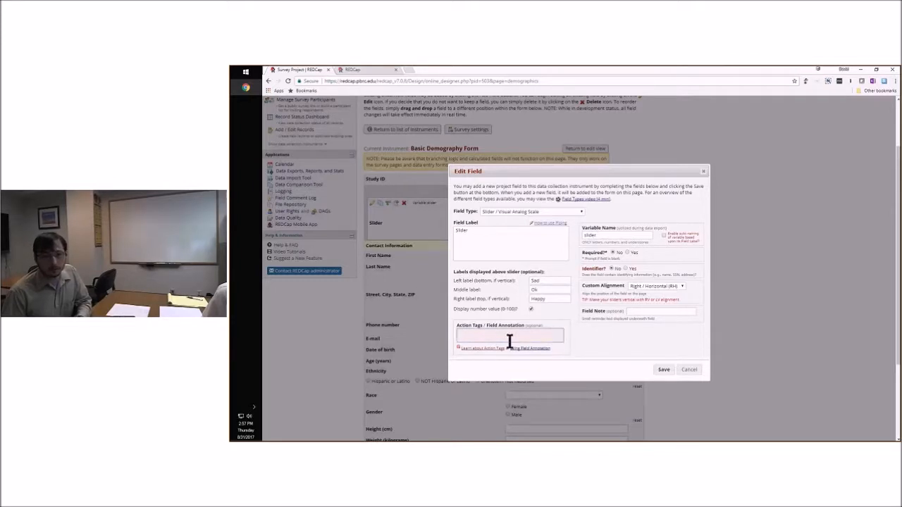
pyautogui.click(473, 349)
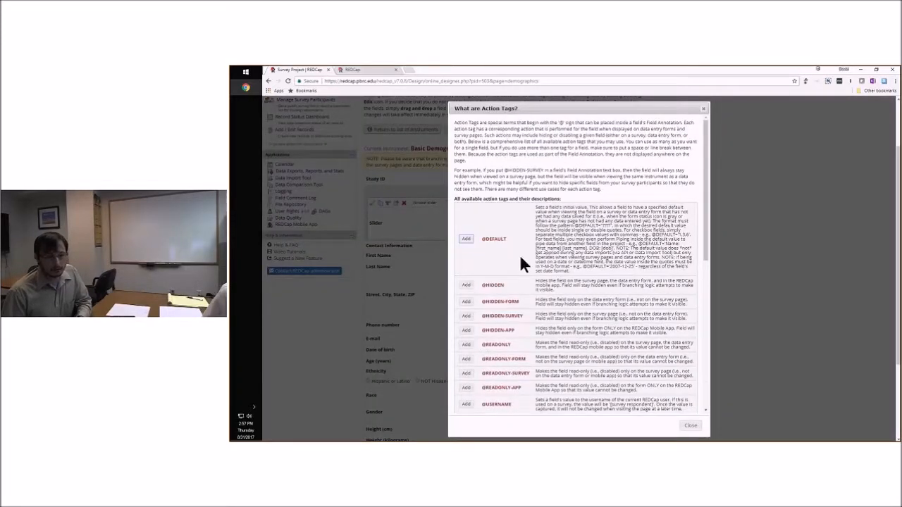
pyautogui.scroll(-2, 535, 268)
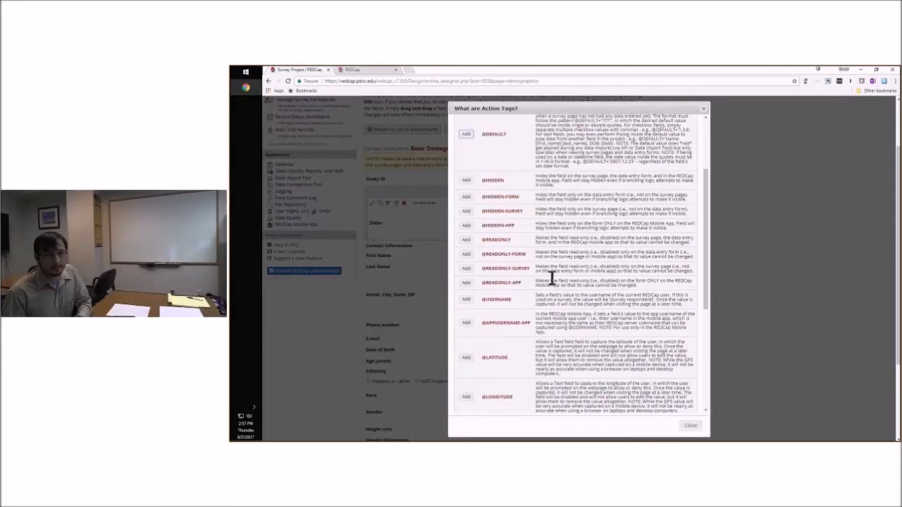
pyautogui.scroll(-2, 585, 280)
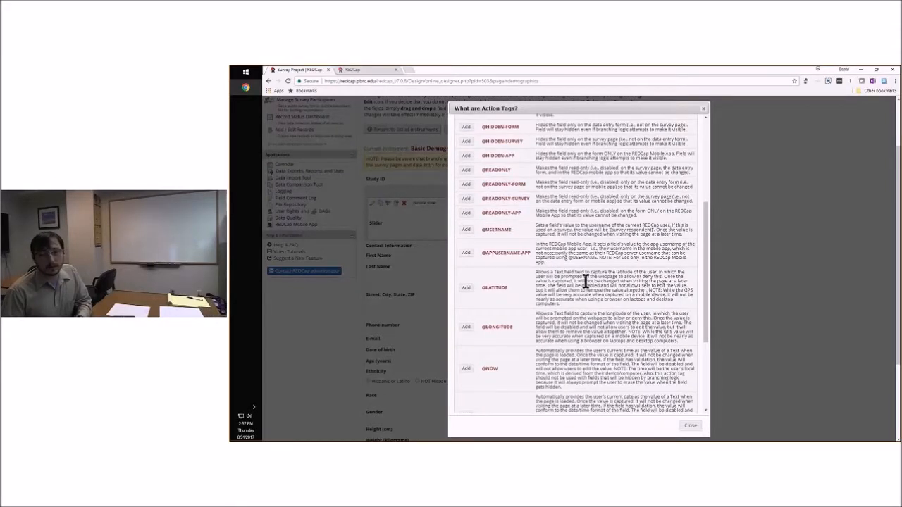
pyautogui.scroll(-1, 585, 280)
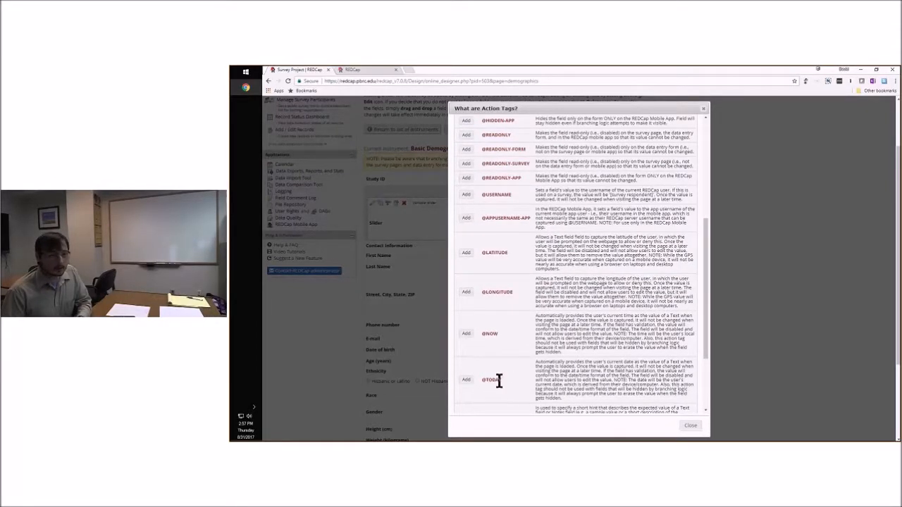
pyautogui.moveTo(483, 381); pyautogui.dragTo(502, 381)
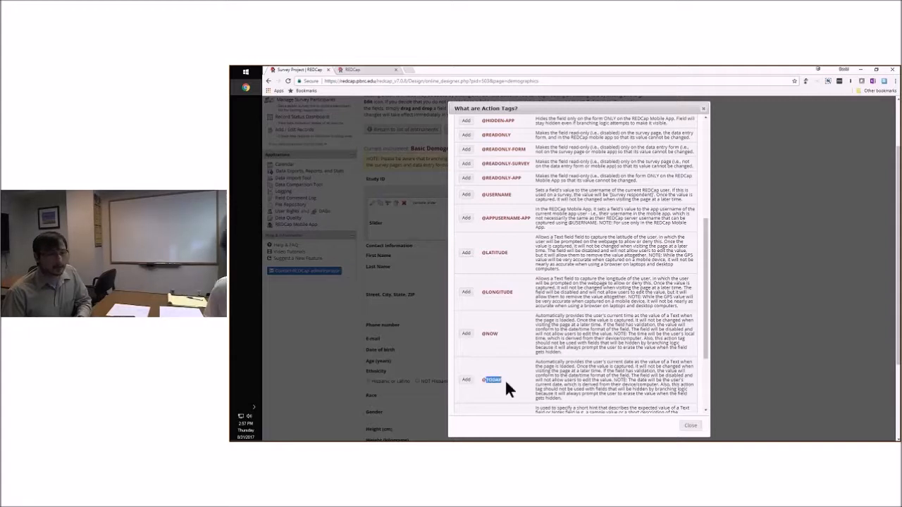
pyautogui.click(527, 376)
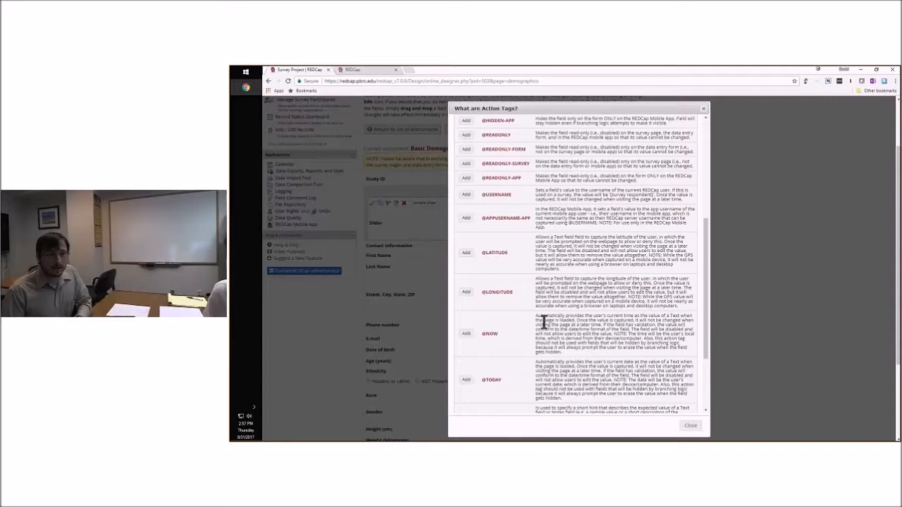
pyautogui.scroll(1, 543, 322)
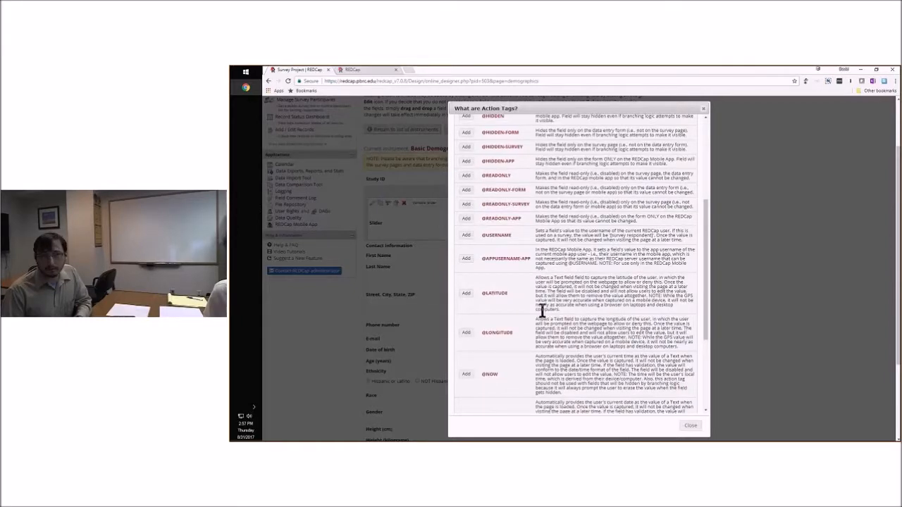
pyautogui.scroll(3, 541, 311)
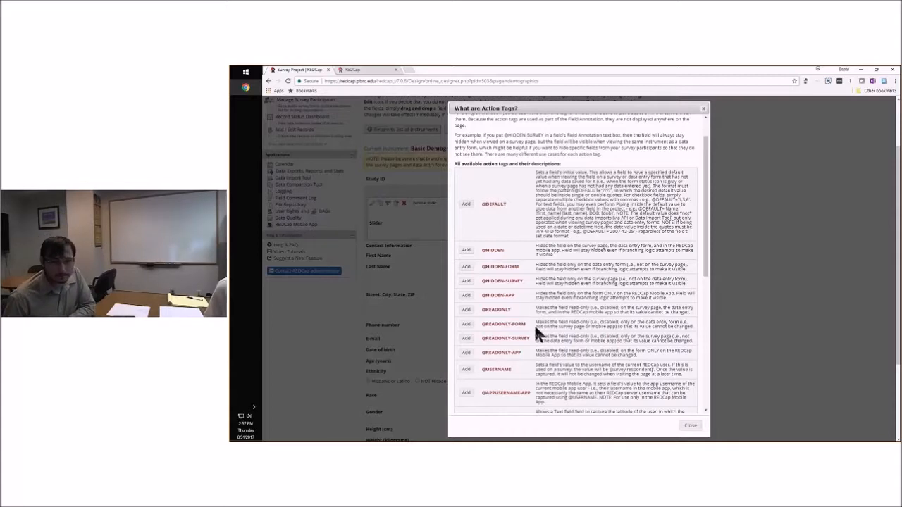
pyautogui.scroll(-4, 654, 380)
pyautogui.scroll(-2, 638, 371)
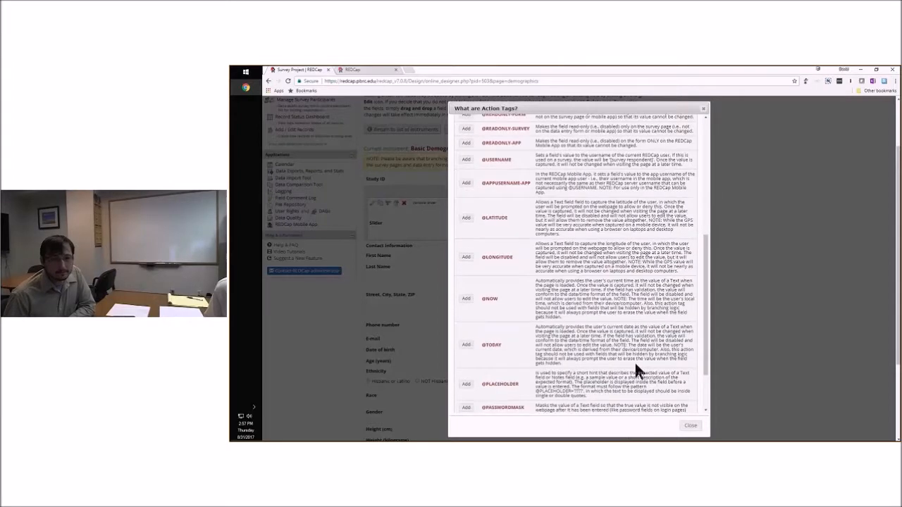
pyautogui.scroll(-2, 633, 367)
pyautogui.scroll(-2, 630, 354)
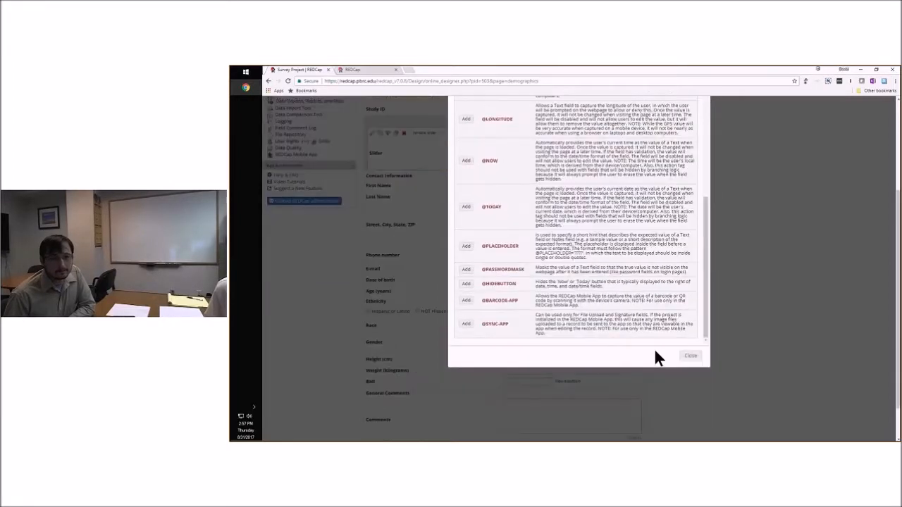
# Close the action tags explanation, cancel editing the Slider field, and delete that field from the Basic Demography Form
pyautogui.click(692, 357)
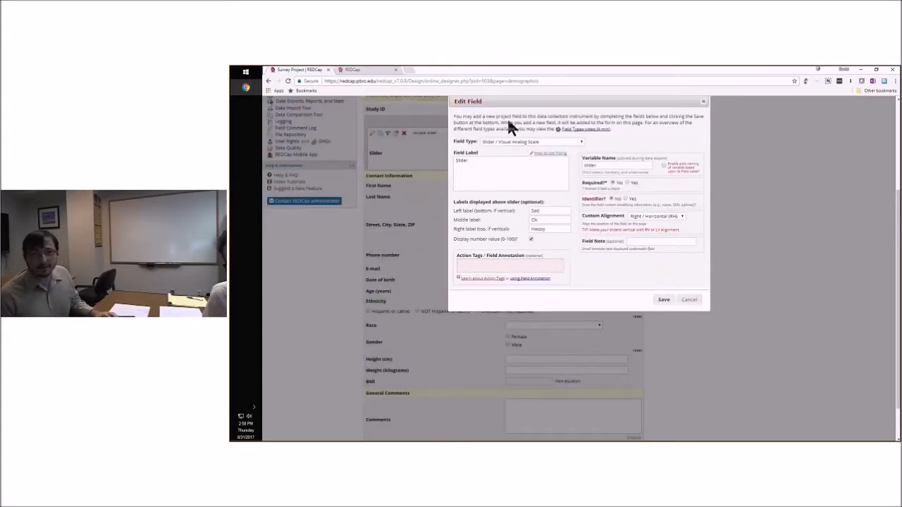
pyautogui.click(685, 299)
pyautogui.scroll(2, 699, 280)
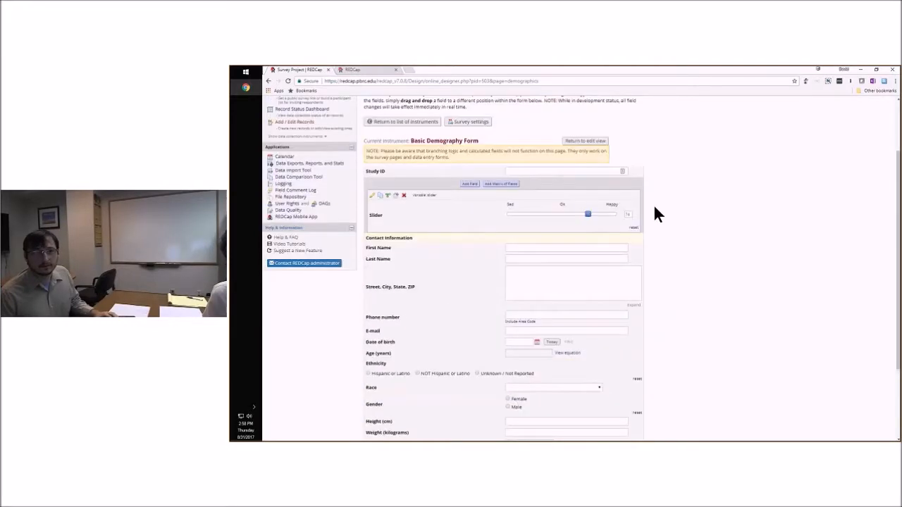
pyautogui.click(404, 204)
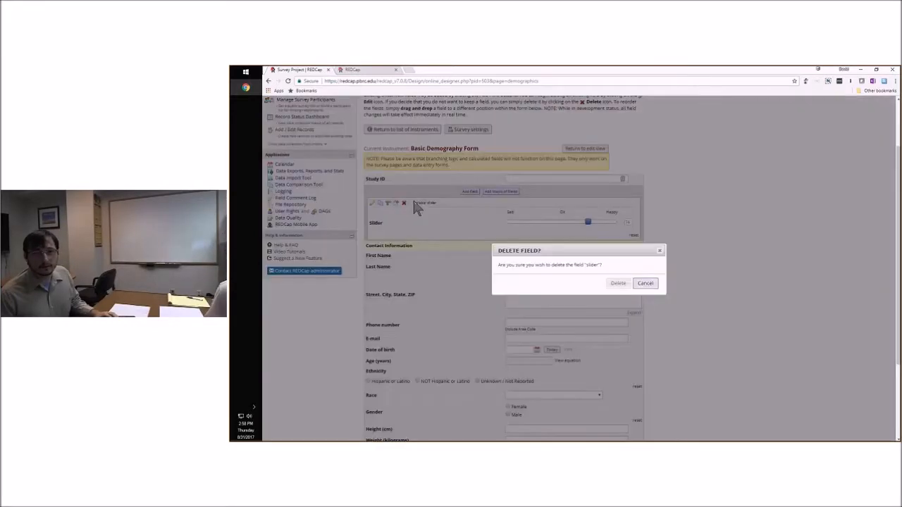
pyautogui.click(617, 283)
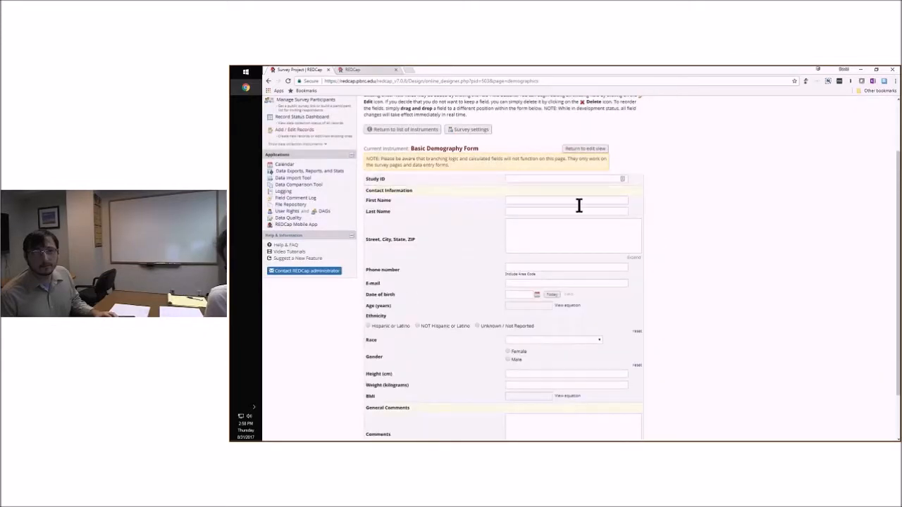
# Return to edit view and start a matrix of fields below Study ID with header text "Matrix Header" and first row label "Fruit"
pyautogui.click(586, 150)
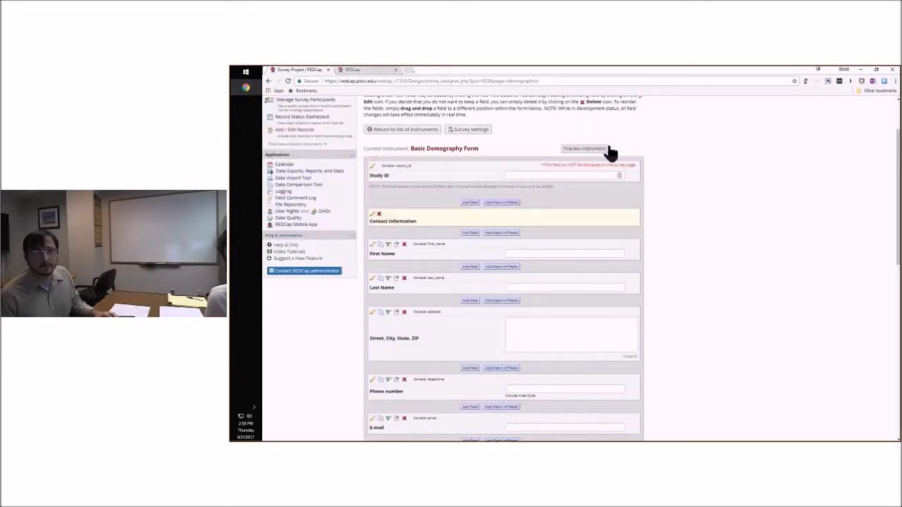
pyautogui.click(503, 203)
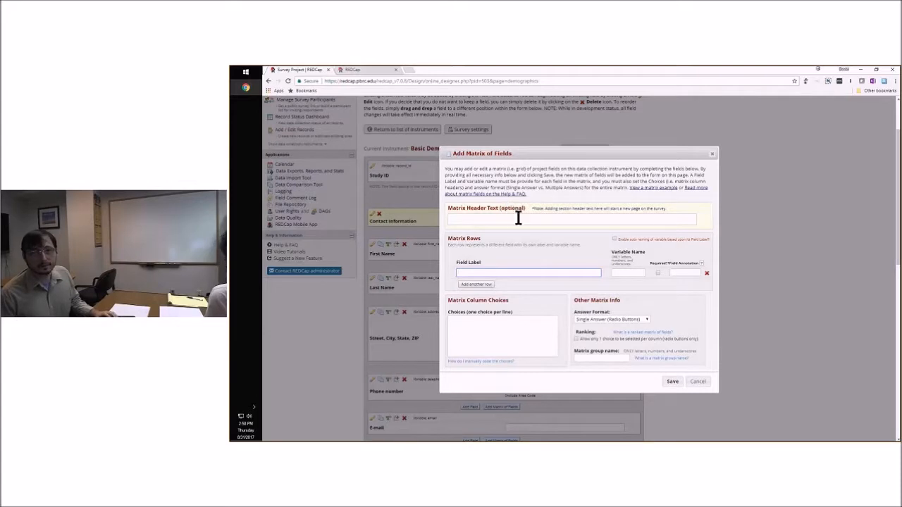
pyautogui.click(517, 218)
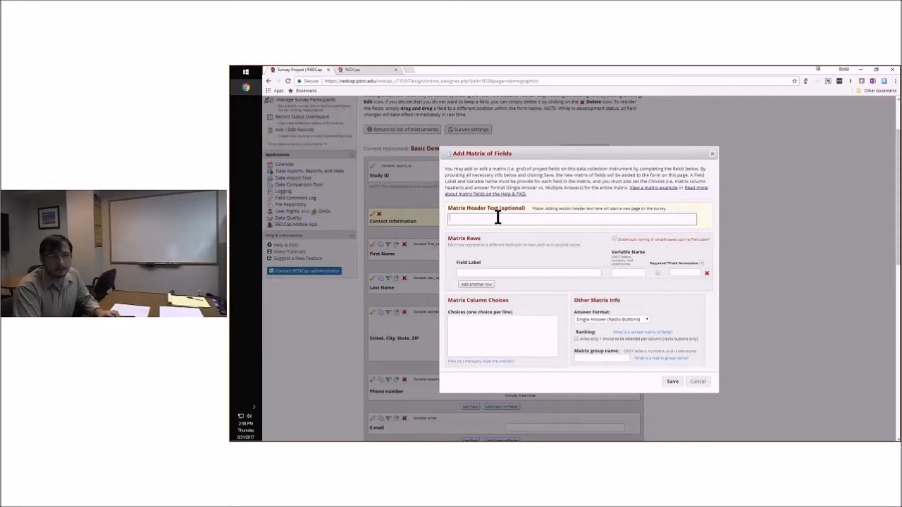
pyautogui.write('M')
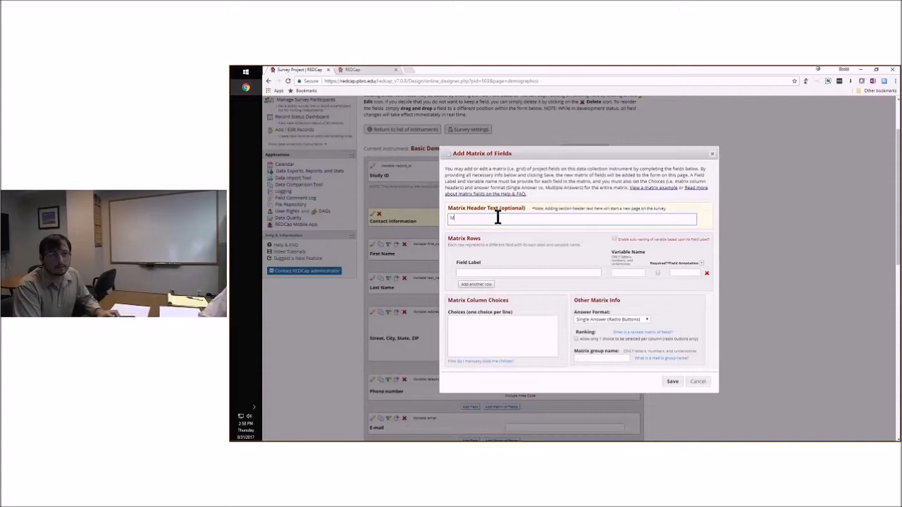
pyautogui.write('atrix Header')
pyautogui.click(532, 271)
pyautogui.write('Fruit')
# Enter the matrix column choices "Enjoyed a lot", "Somewhat" and "Not soo much", one per line, and let them be coded automatically
pyautogui.click(485, 319)
pyautogui.write('1')
pyautogui.write('njo')
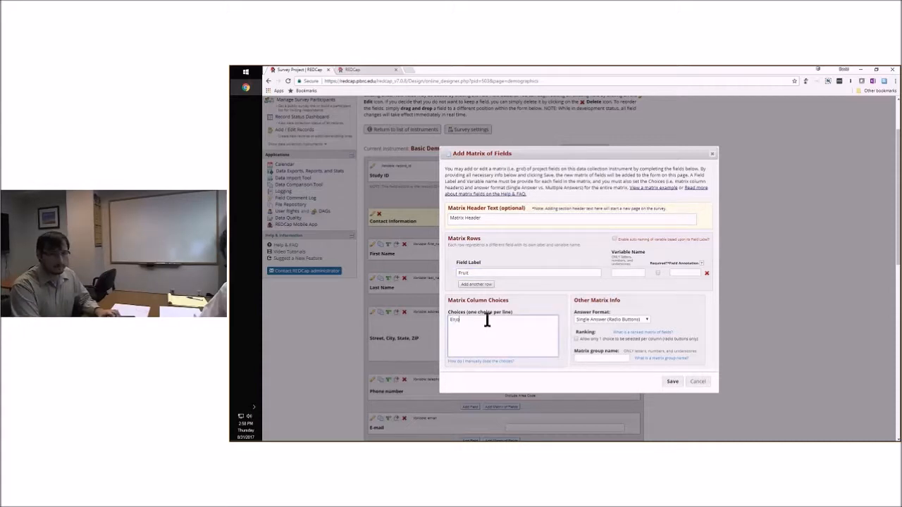
pyautogui.write('yed a')
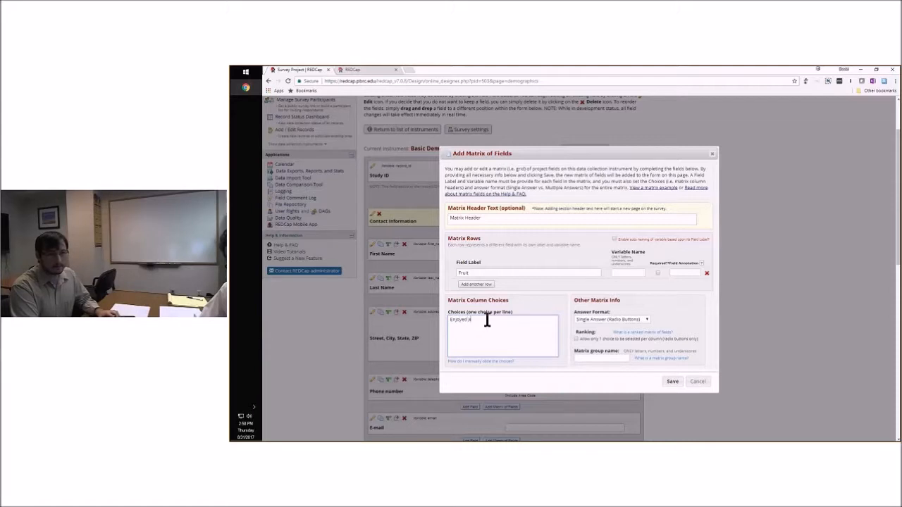
pyautogui.write(' lot')
pyautogui.press('Return')
pyautogui.write('Somewha')
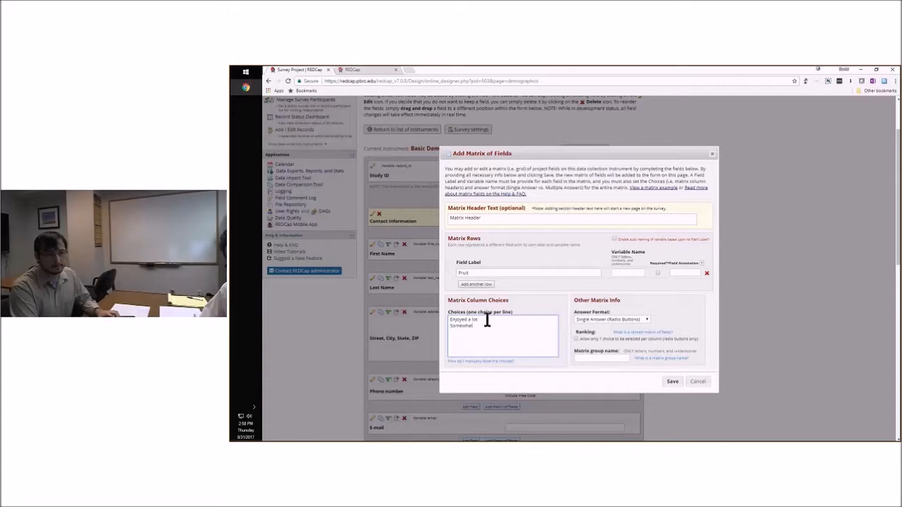
pyautogui.write('t')
pyautogui.press('Return')
pyautogui.write('Not soo much')
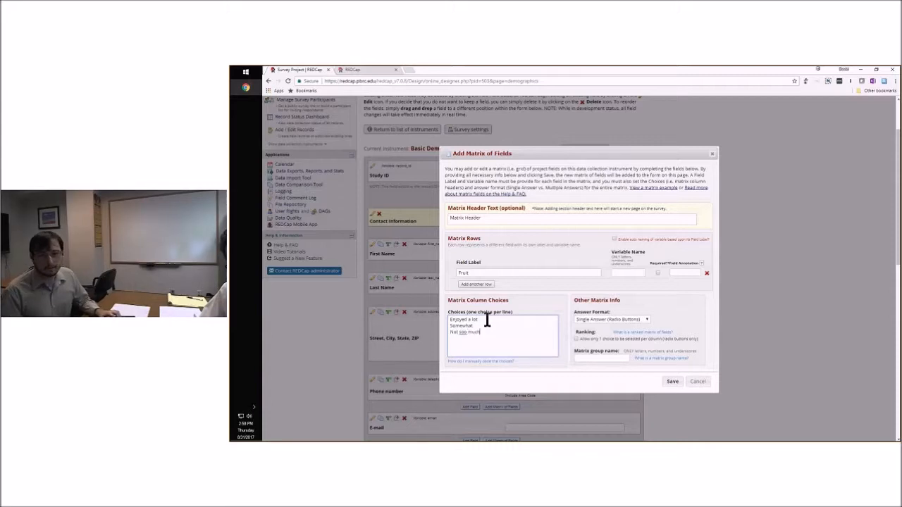
pyautogui.click(665, 301)
pyautogui.click(646, 312)
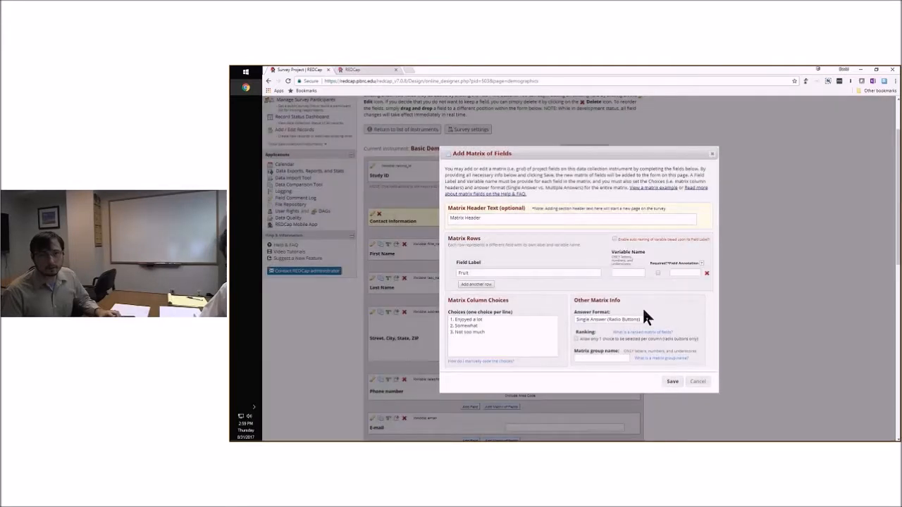
# Give the Fruit matrix row the variable name "fruit"
pyautogui.click(536, 273)
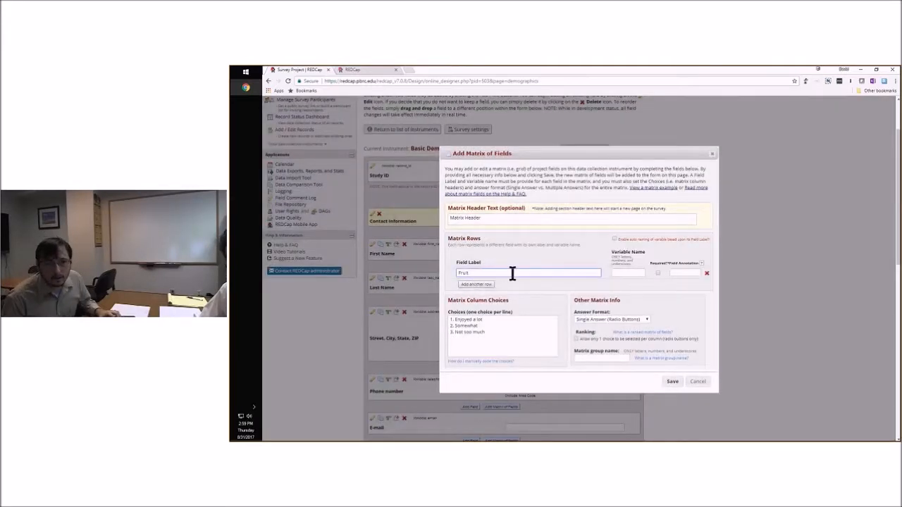
pyautogui.click(630, 273)
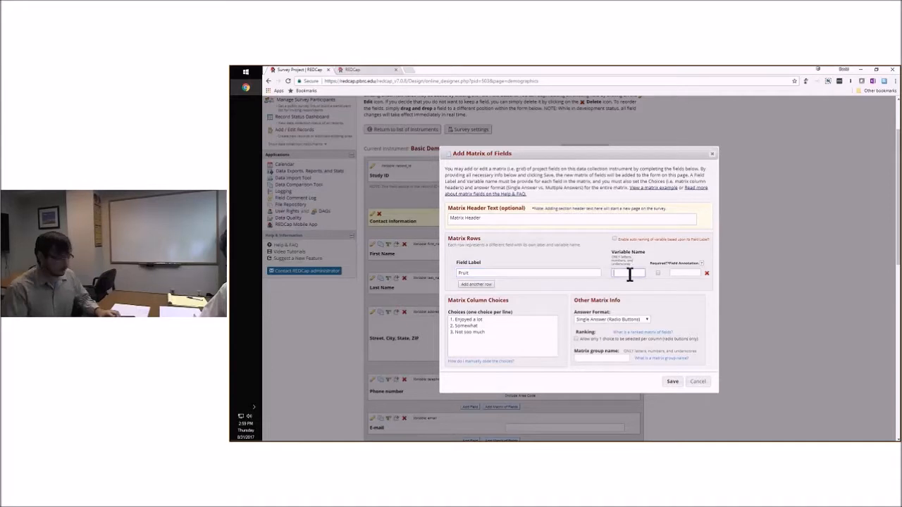
pyautogui.write('fruit')
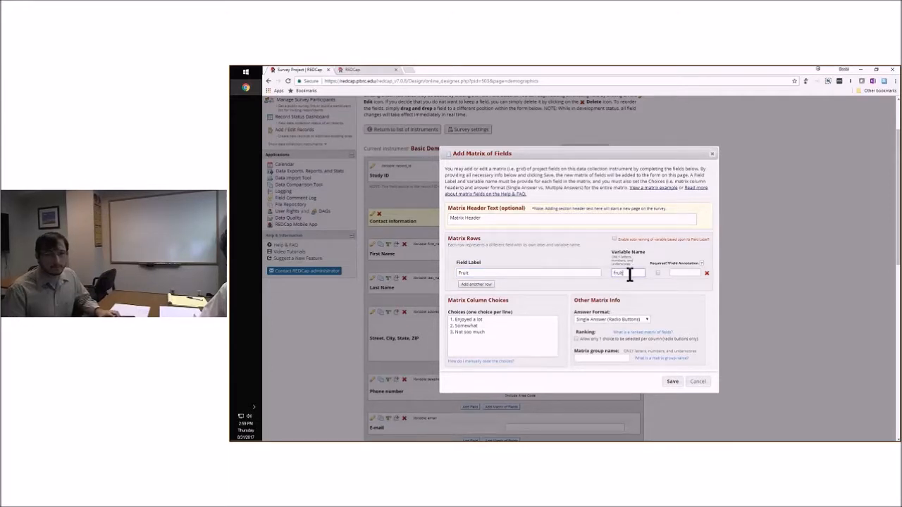
# Replace the matrix header text with "How much do you like these foods?"
pyautogui.click(564, 221)
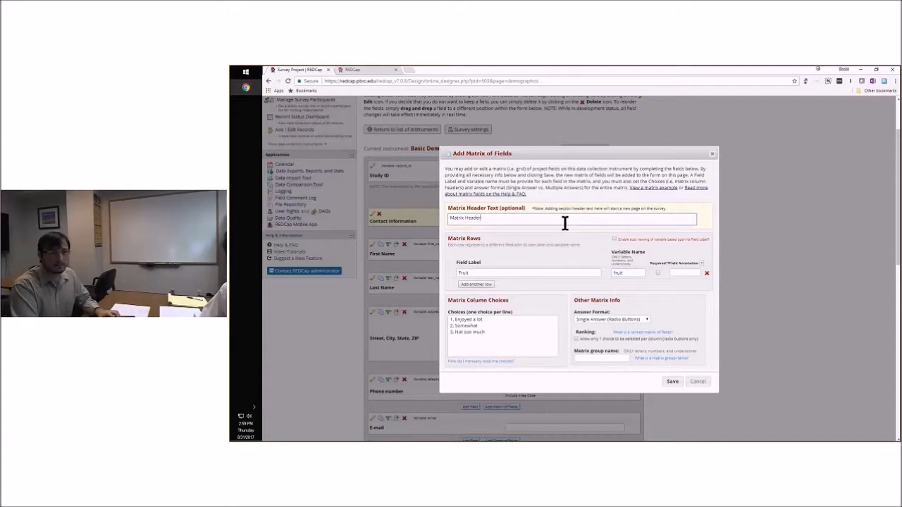
pyautogui.press('Return')
pyautogui.write('How')
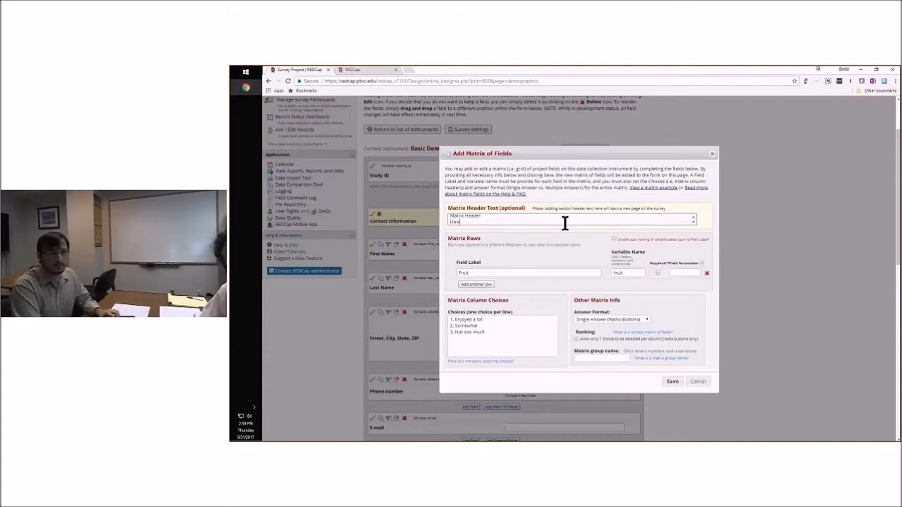
pyautogui.write(' much do you like these foods?')
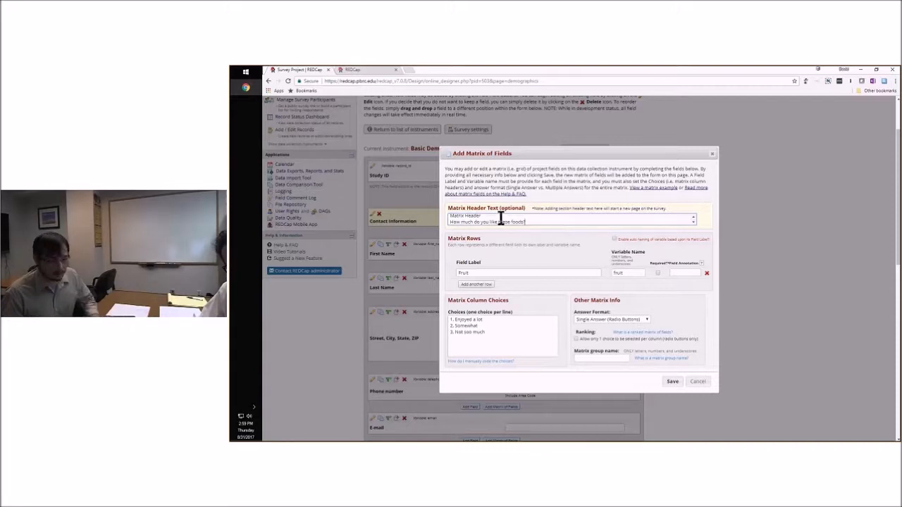
pyautogui.press('BackSpace')
pyautogui.press('BackSpace')
pyautogui.press('BackSpace')
pyautogui.press('BackSpace')
pyautogui.press('BackSpace')
pyautogui.press('BackSpace')
pyautogui.press('BackSpace')
pyautogui.press('BackSpace')
pyautogui.press('BackSpace')
pyautogui.press('BackSpace')
pyautogui.press('BackSpace')
pyautogui.press('BackSpace')
pyautogui.press('BackSpace')
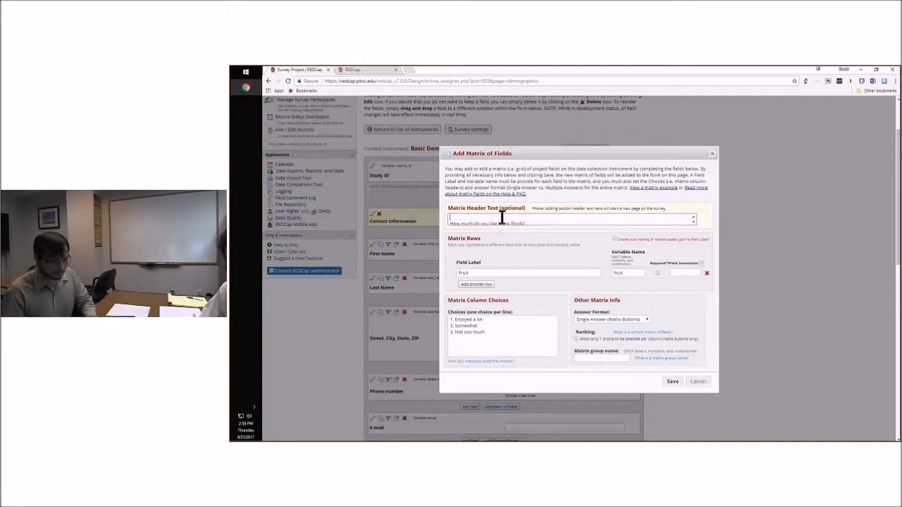
pyautogui.press('Delete')
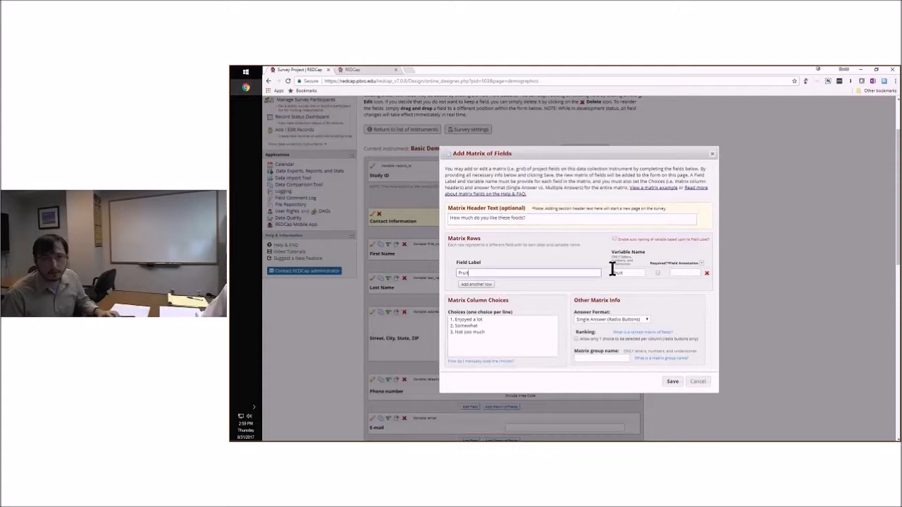
# Add two more matrix rows labelled "Bannana" and "kewi"
pyautogui.click(477, 285)
pyautogui.write('Vanan')
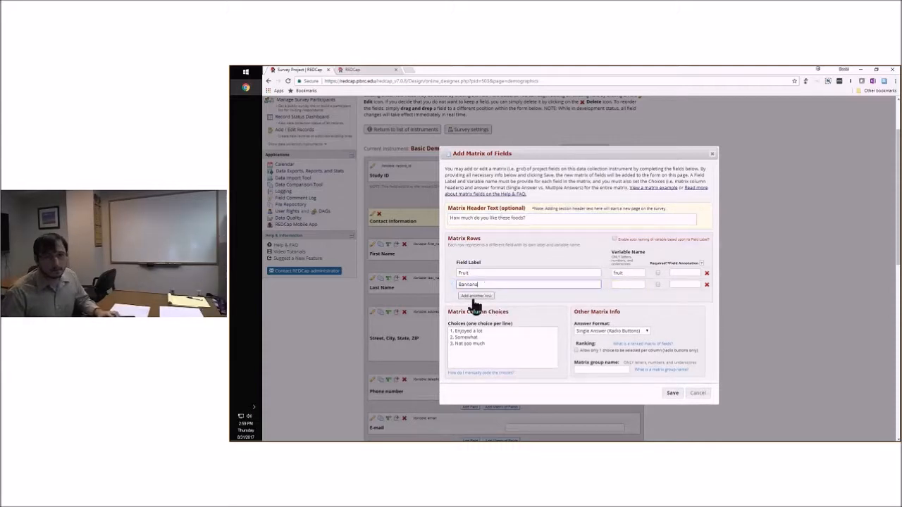
pyautogui.click(476, 297)
pyautogui.write('Watermel')
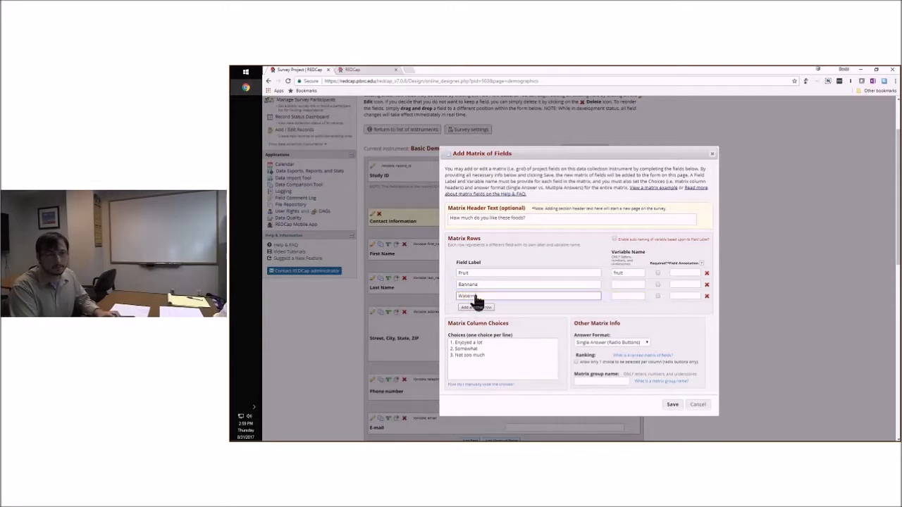
pyautogui.hotkey('ctrl', 'a')
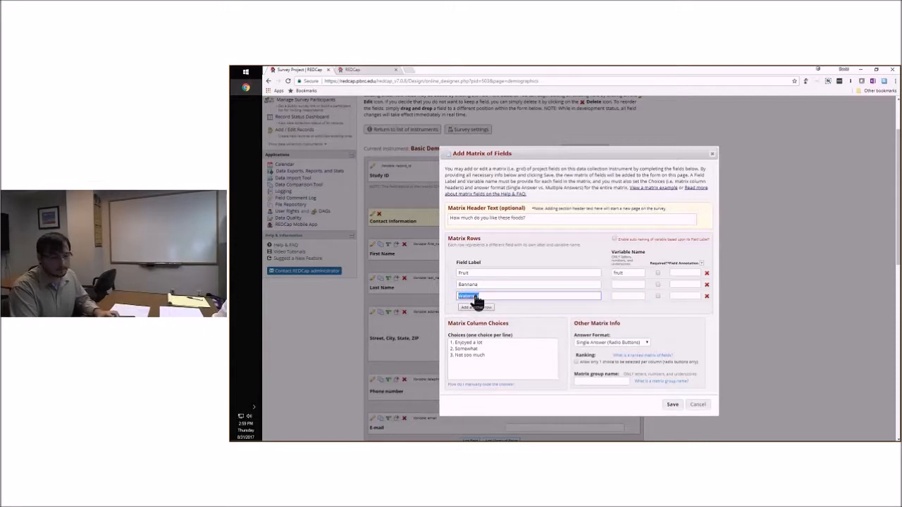
pyautogui.write('kiwi')
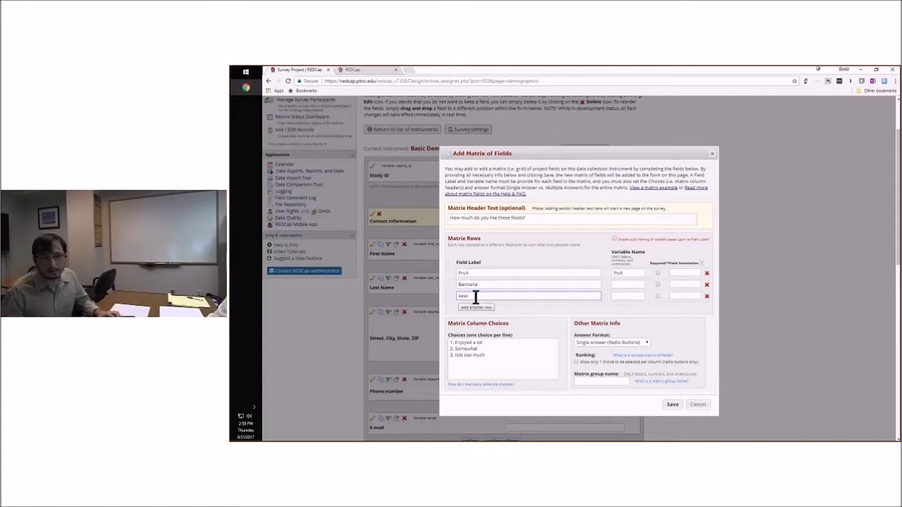
# Set the variable names of the second and third matrix rows to "bananna" and "kewi"
pyautogui.click(622, 279)
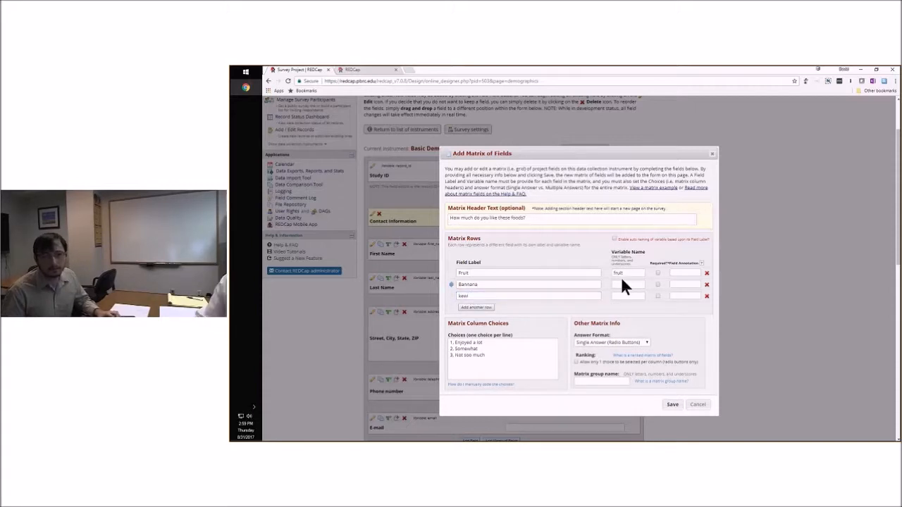
pyautogui.click(621, 283)
pyautogui.write('bannana')
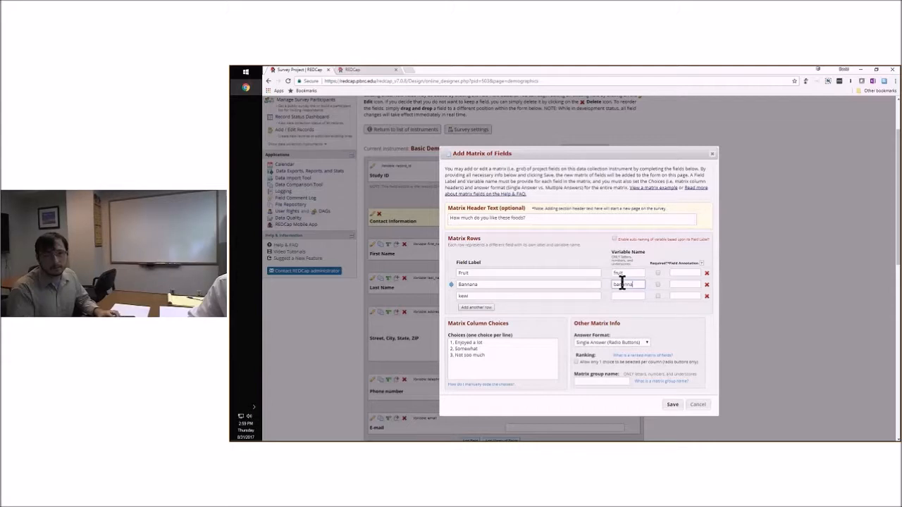
pyautogui.click(617, 301)
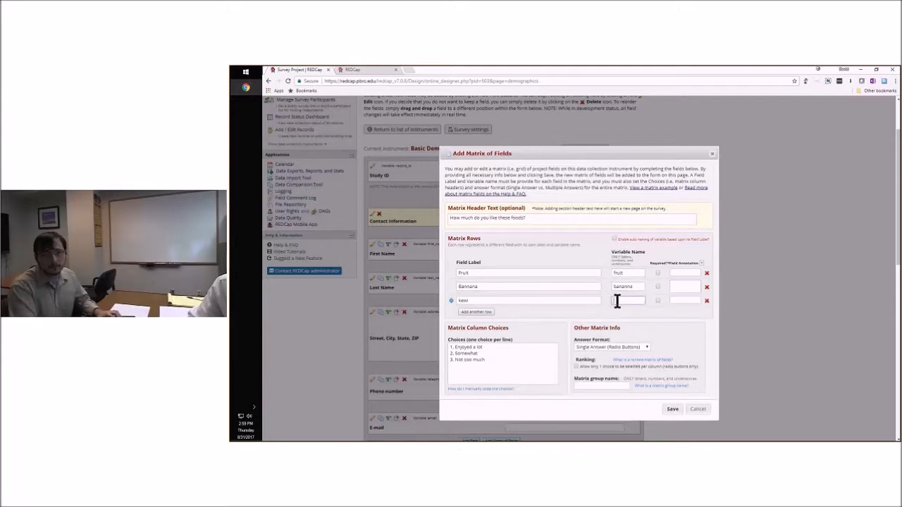
pyautogui.write('kewi')
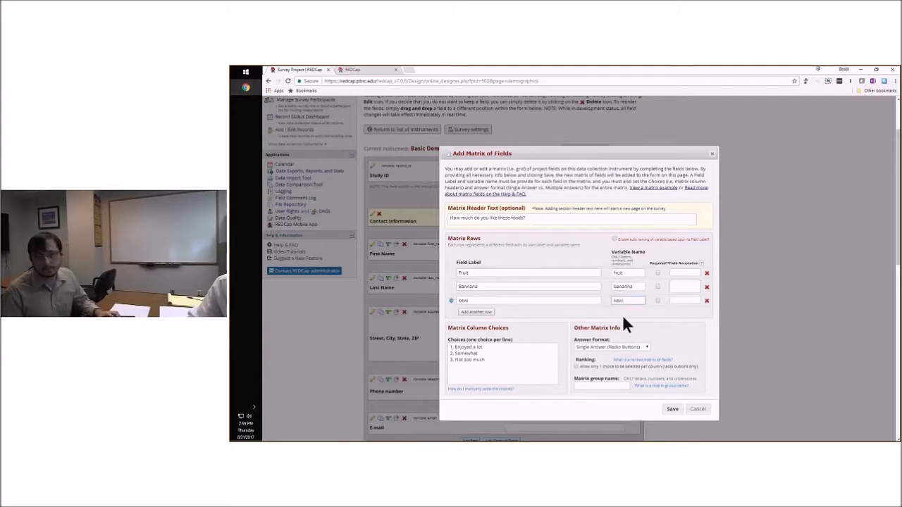
pyautogui.click(688, 325)
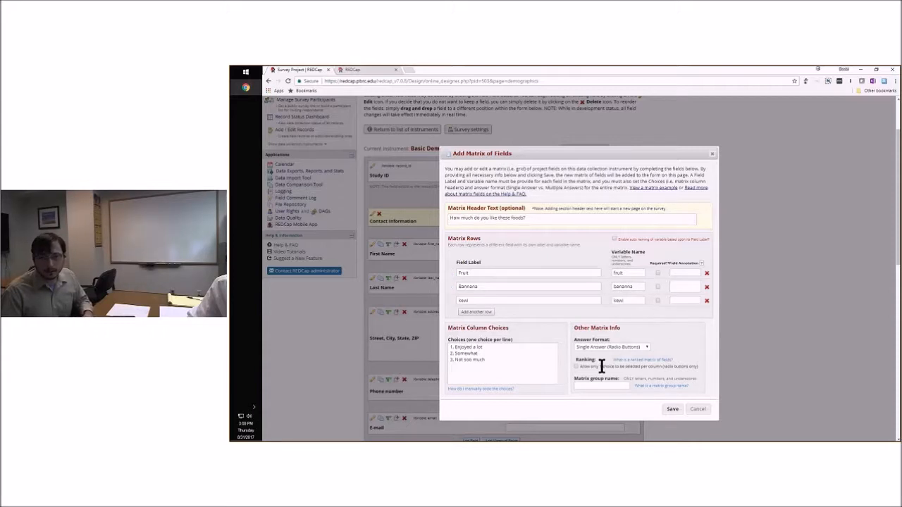
# Keep the answer format as Single Answer (Radio Buttons), name the matrix group "fruit", and save the matrix
pyautogui.click(631, 347)
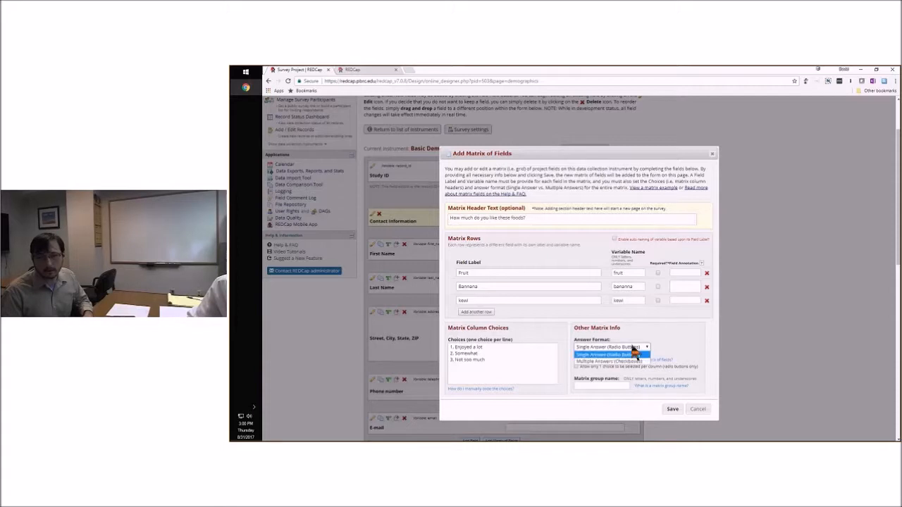
pyautogui.click(633, 352)
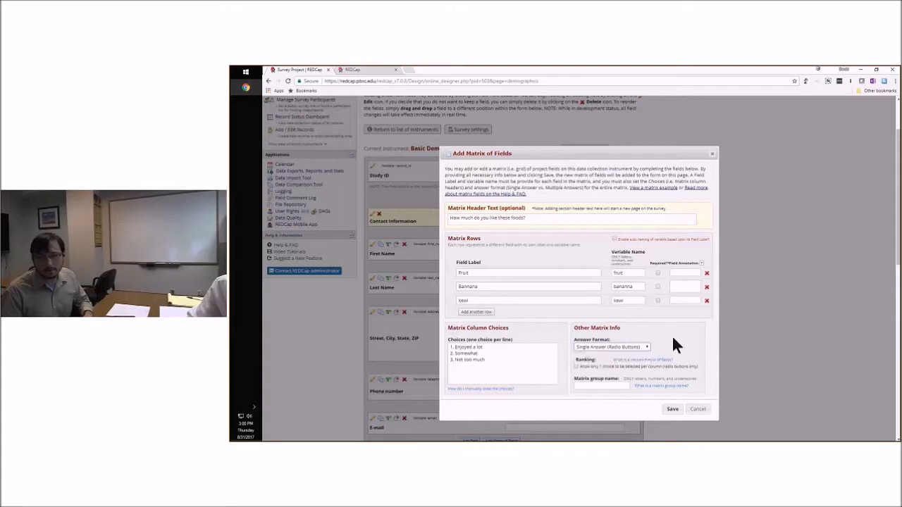
pyautogui.click(596, 387)
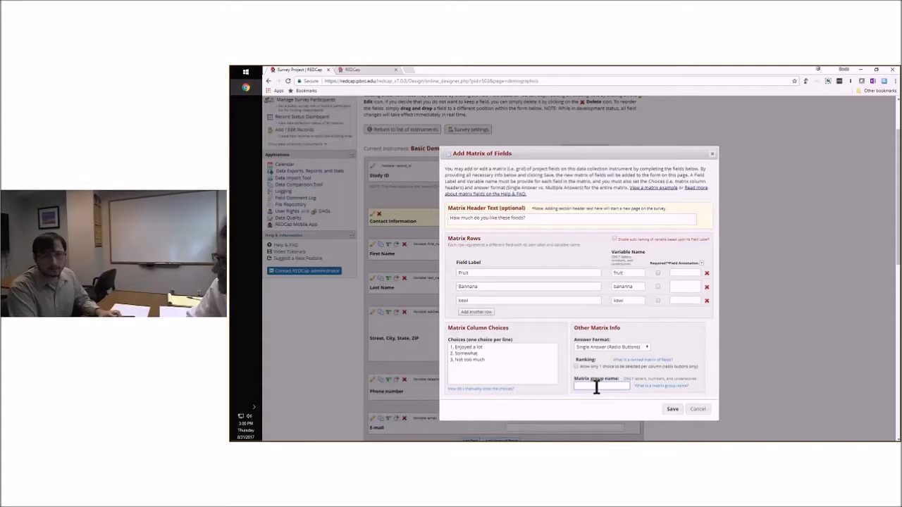
pyautogui.write('fruit')
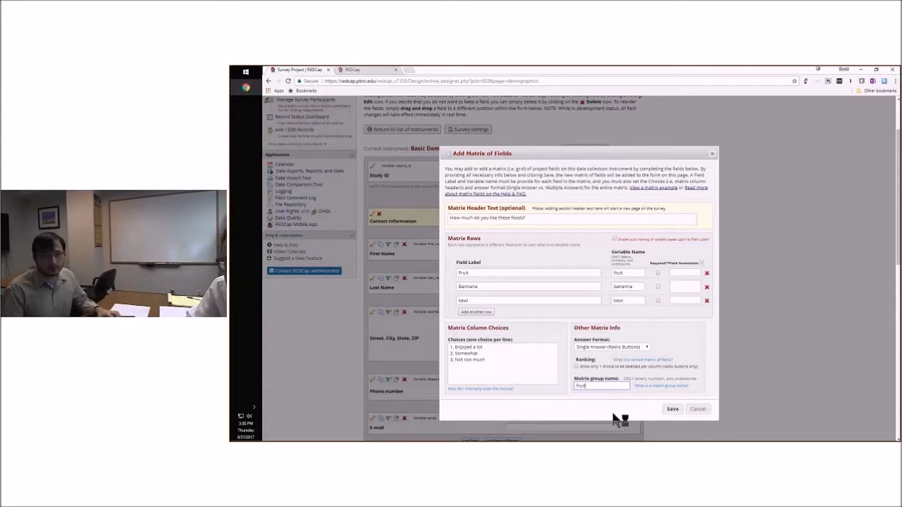
pyautogui.click(673, 412)
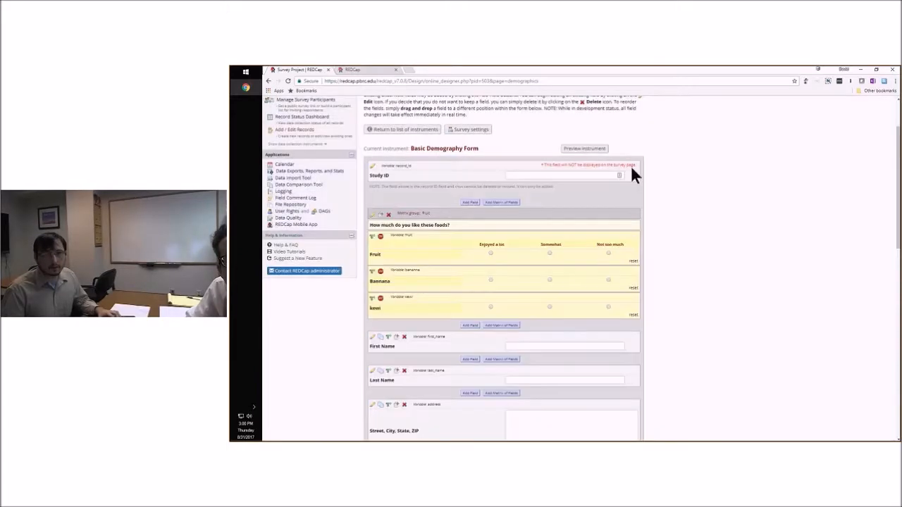
# Preview the Basic Demography Form with the fruit matrix in place and return to the edit view
pyautogui.click(585, 149)
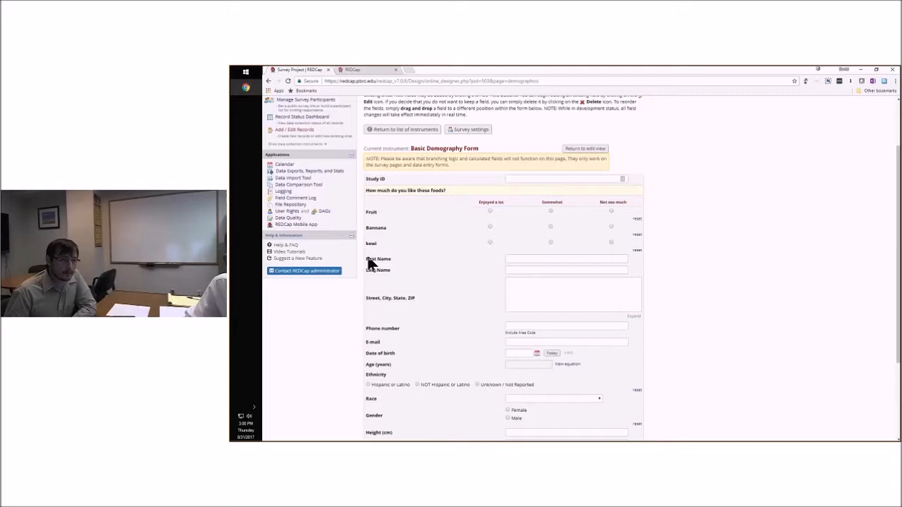
pyautogui.click(576, 150)
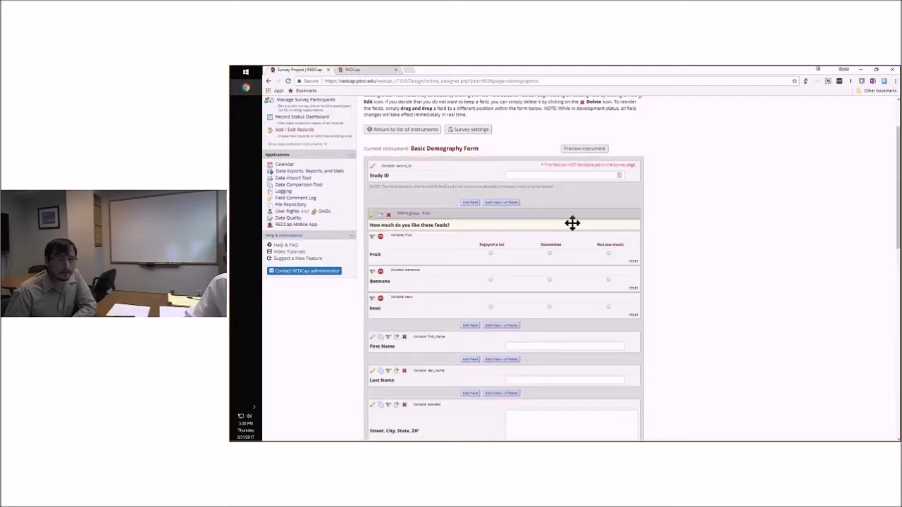
# Add a Begin New Section field with the label "</br>" directly after the fruit matrix and save it
pyautogui.click(469, 325)
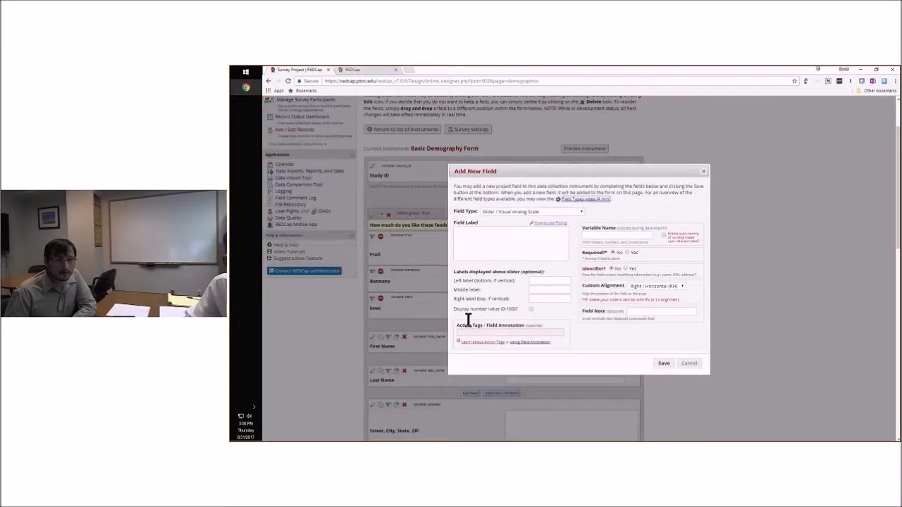
pyautogui.click(533, 211)
pyautogui.click(516, 300)
pyautogui.click(524, 251)
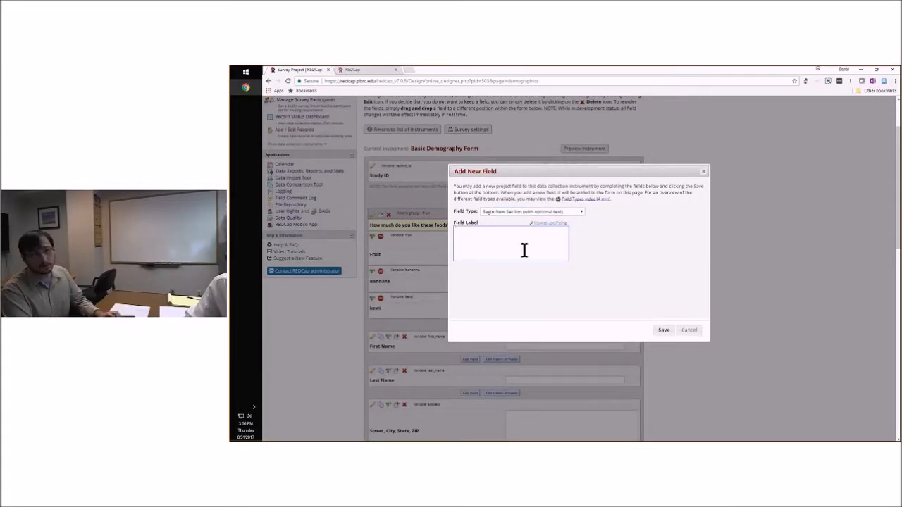
pyautogui.write('</br>')
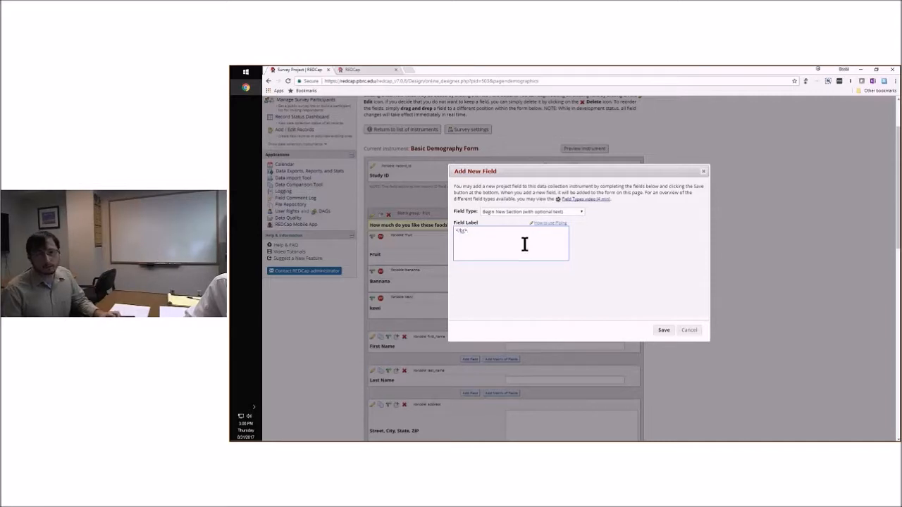
pyautogui.click(661, 330)
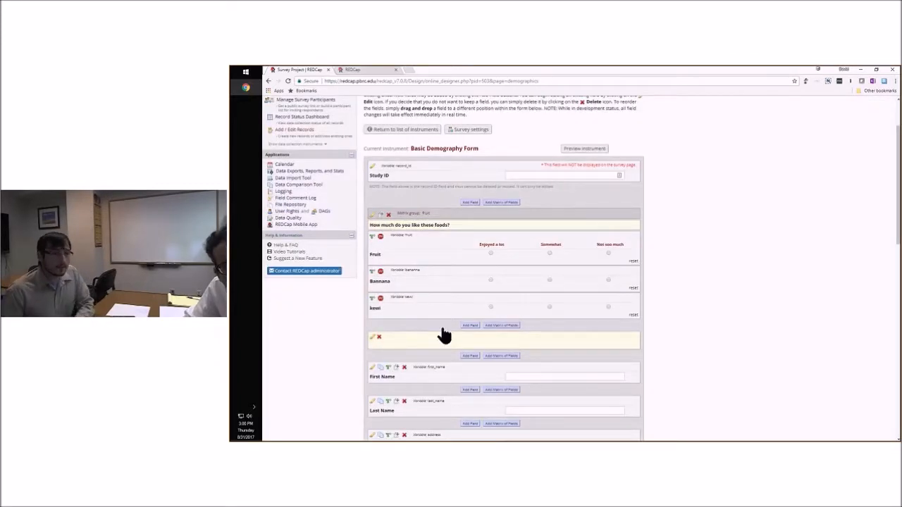
# Review the new section's field settings without changing them, and preview the form with the section break
pyautogui.click(374, 338)
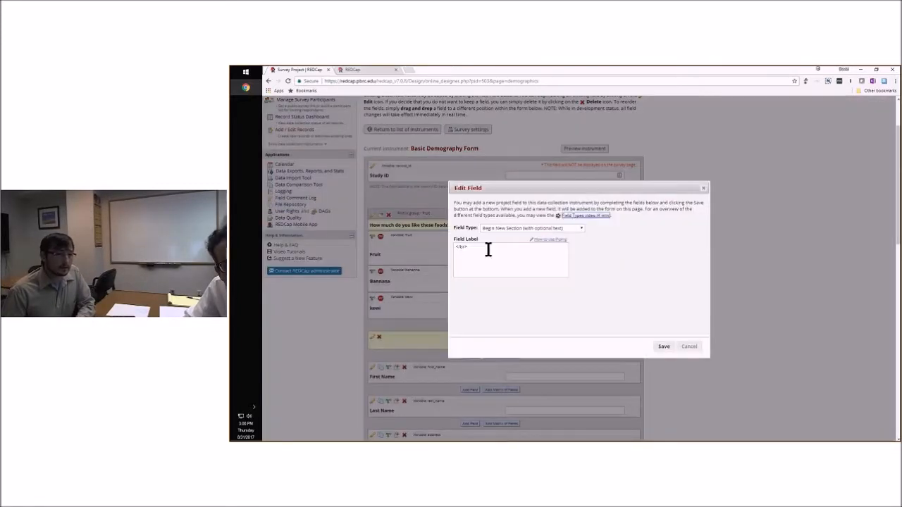
pyautogui.click(688, 348)
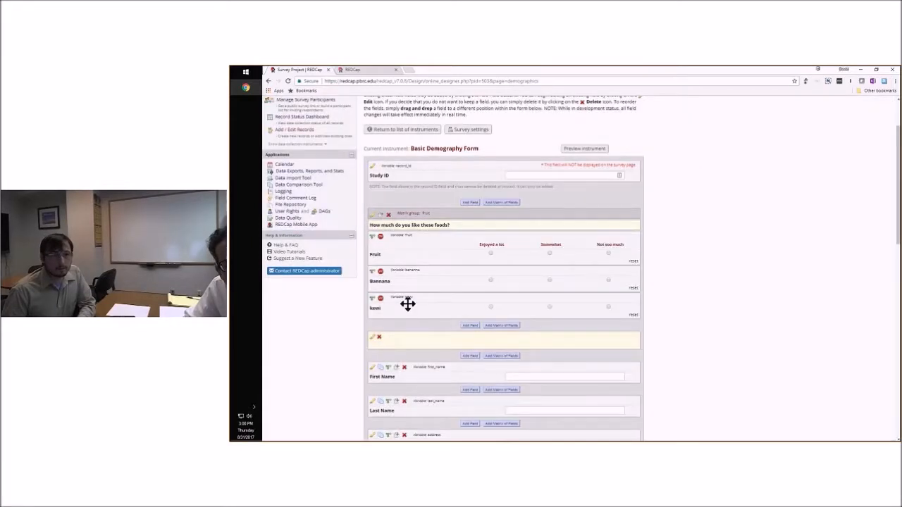
pyautogui.click(584, 148)
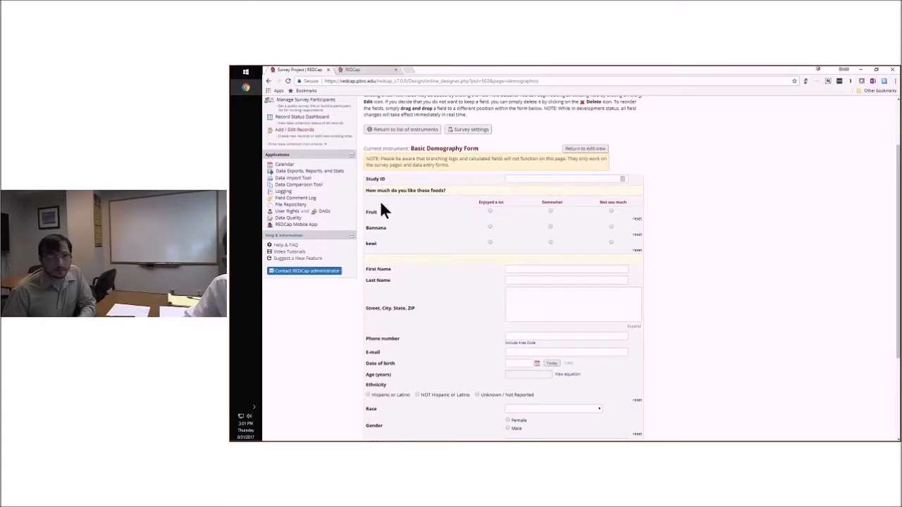
pyautogui.click(579, 150)
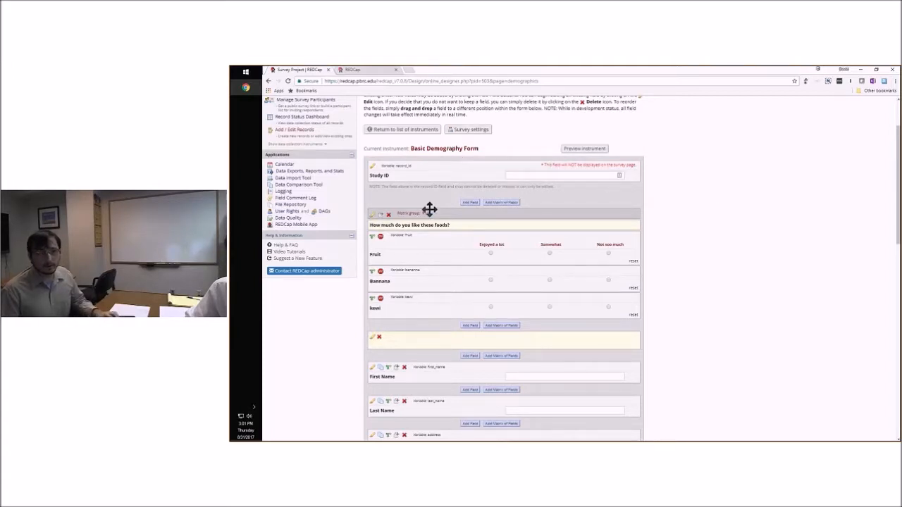
# Delete the entire "fruit" matrix group and the blank section header above First Name
pyautogui.click(388, 215)
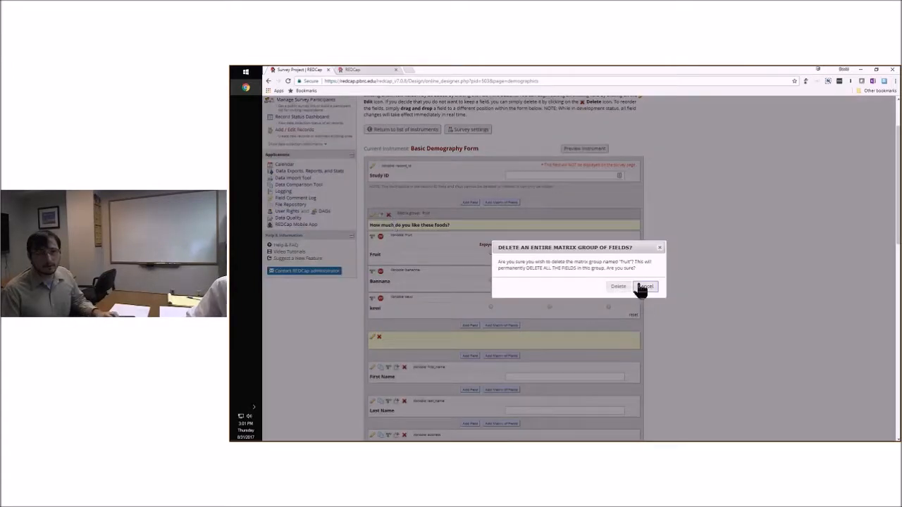
pyautogui.click(618, 286)
pyautogui.click(379, 215)
pyautogui.click(618, 282)
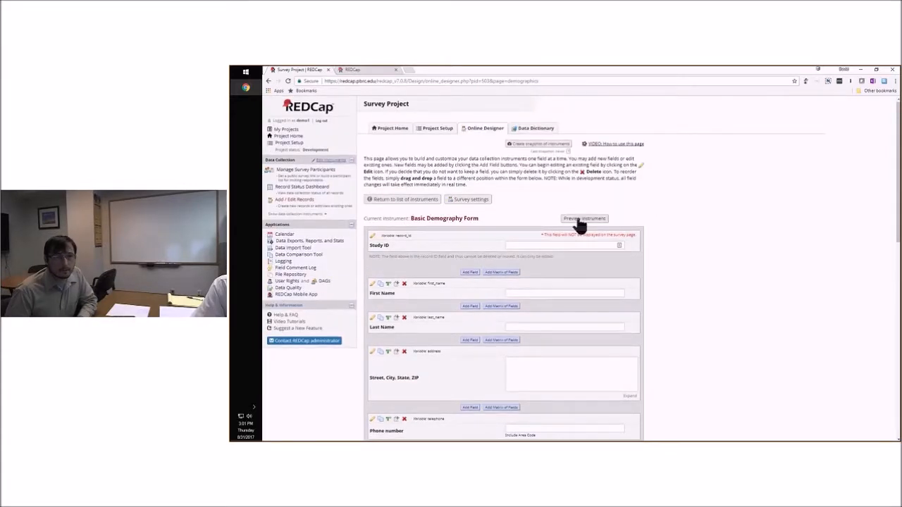
# Preview the whole instrument without the matrix and section header, and return to the edit view
pyautogui.click(580, 220)
pyautogui.scroll(-2, 659, 205)
pyautogui.scroll(-1, 662, 206)
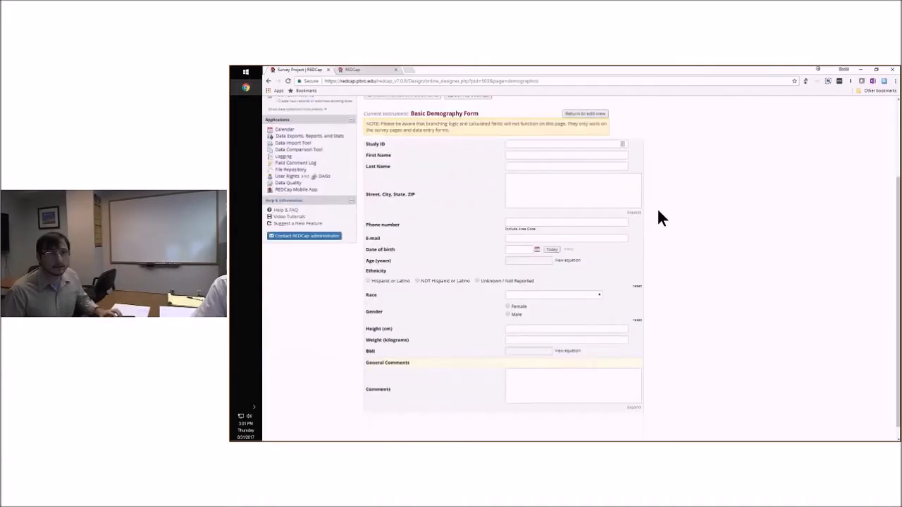
pyautogui.scroll(3, 657, 208)
pyautogui.scroll(1, 610, 211)
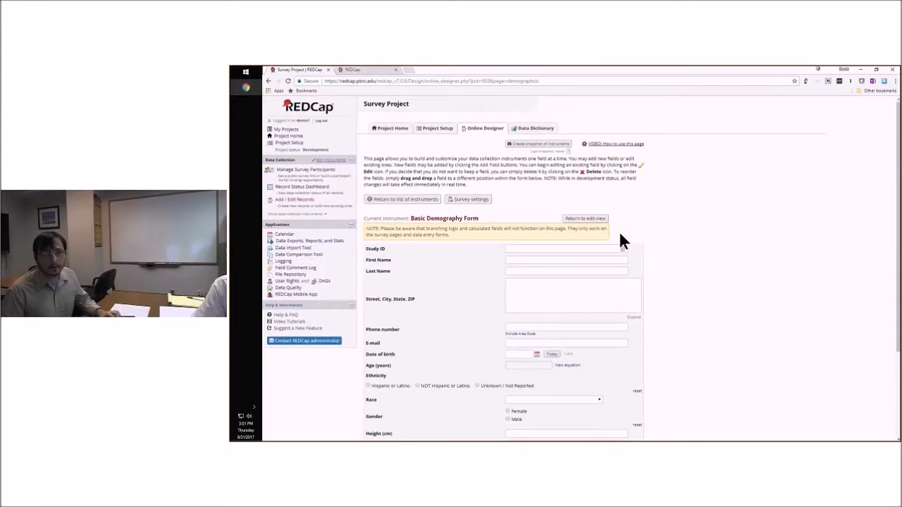
pyautogui.click(585, 218)
# Examine the Add/Edit Branching Logic options for the Height (cm) field and close them without changes
pyautogui.scroll(-2, 665, 251)
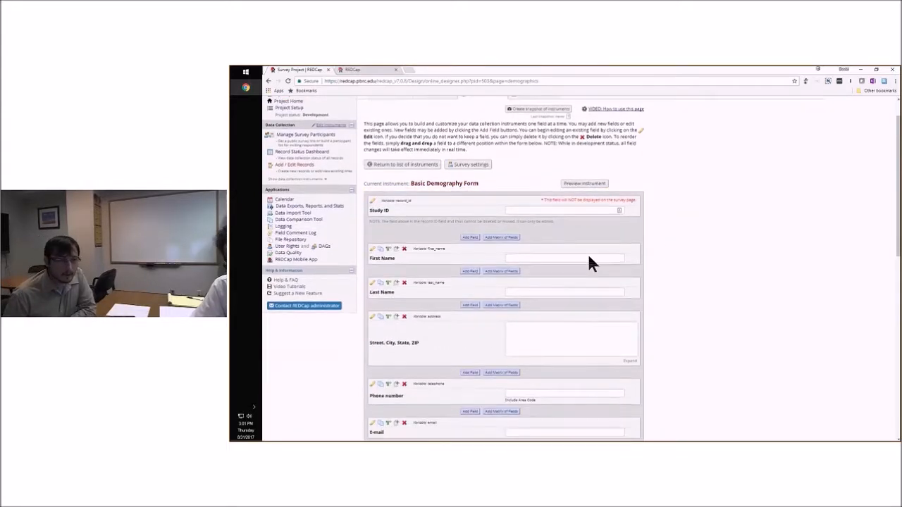
pyautogui.scroll(-1, 401, 282)
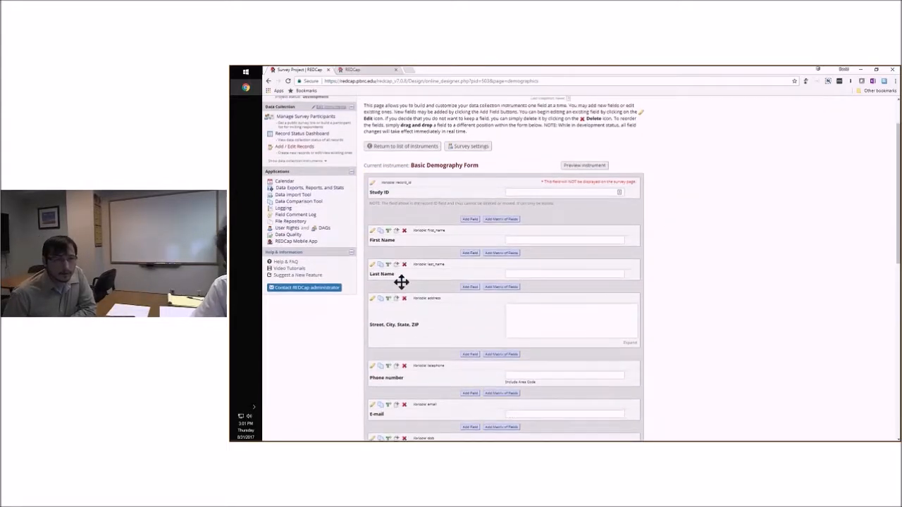
pyautogui.scroll(-1, 451, 276)
pyautogui.scroll(-8, 650, 274)
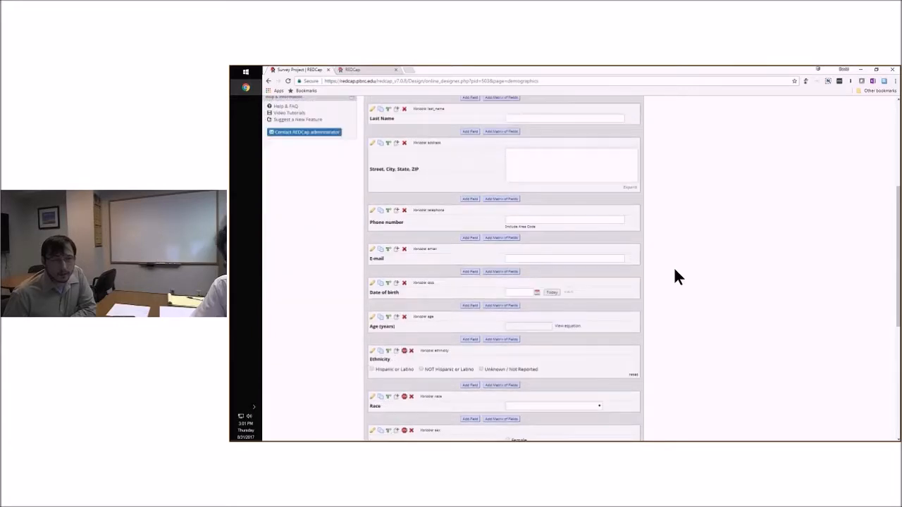
pyautogui.scroll(-4, 665, 269)
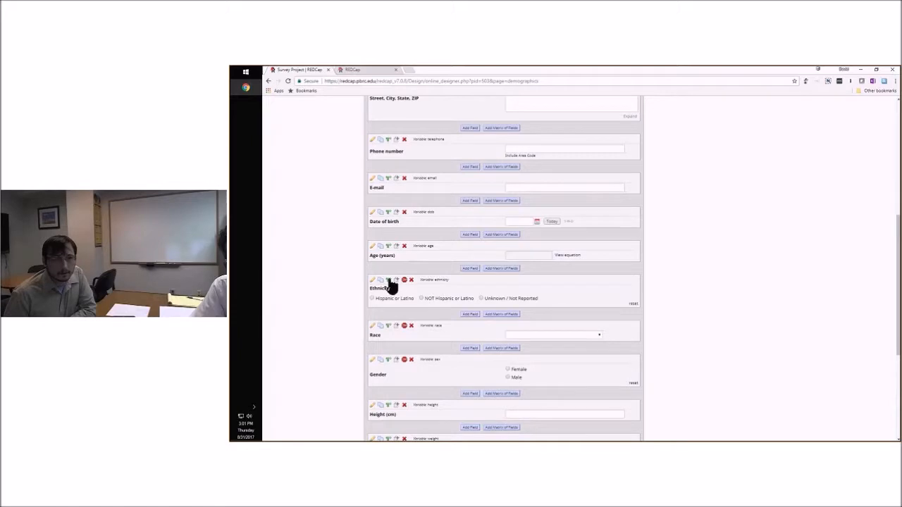
pyautogui.scroll(-5, 419, 267)
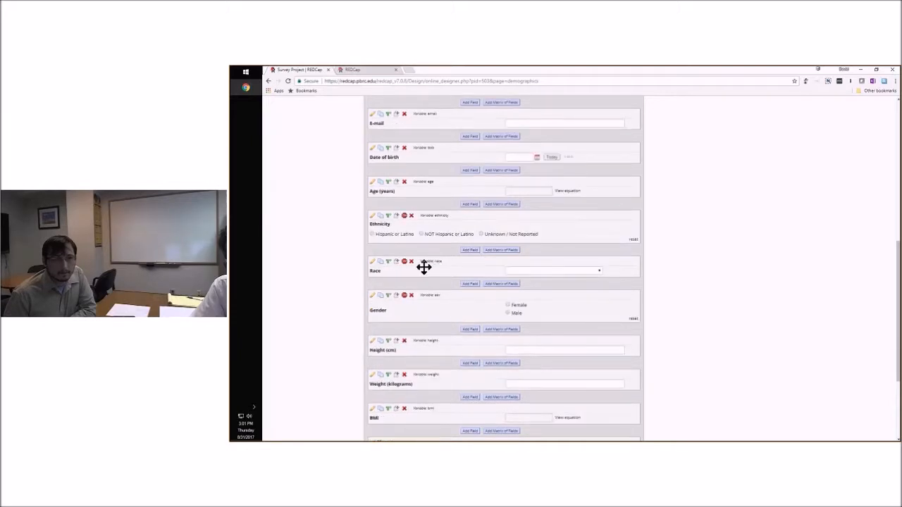
pyautogui.scroll(-2, 408, 277)
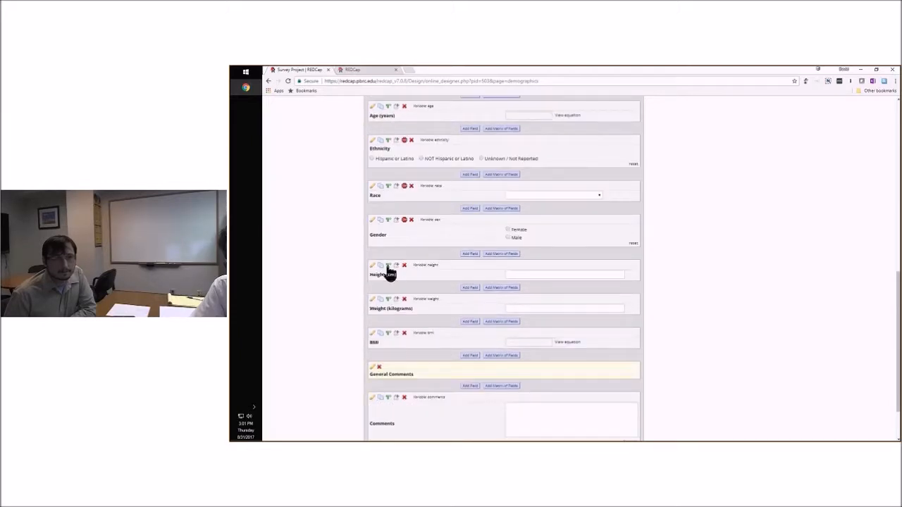
pyautogui.click(387, 269)
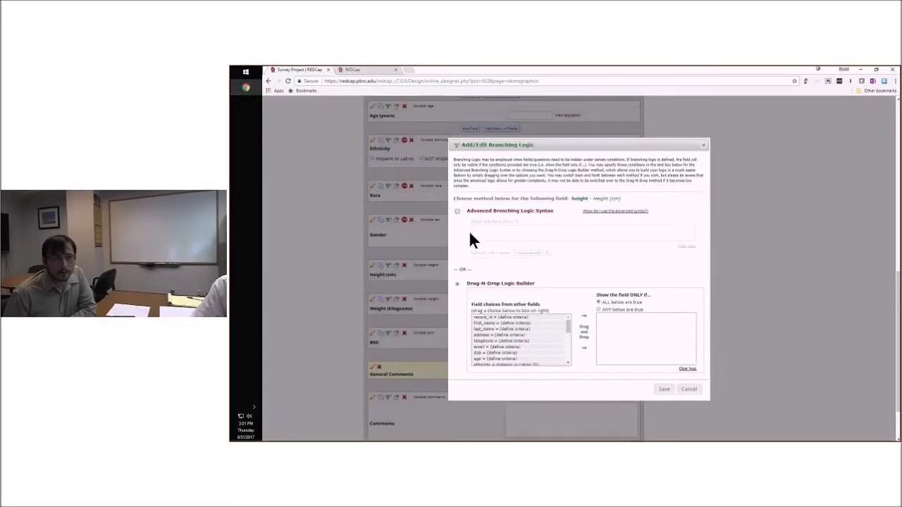
pyautogui.click(689, 389)
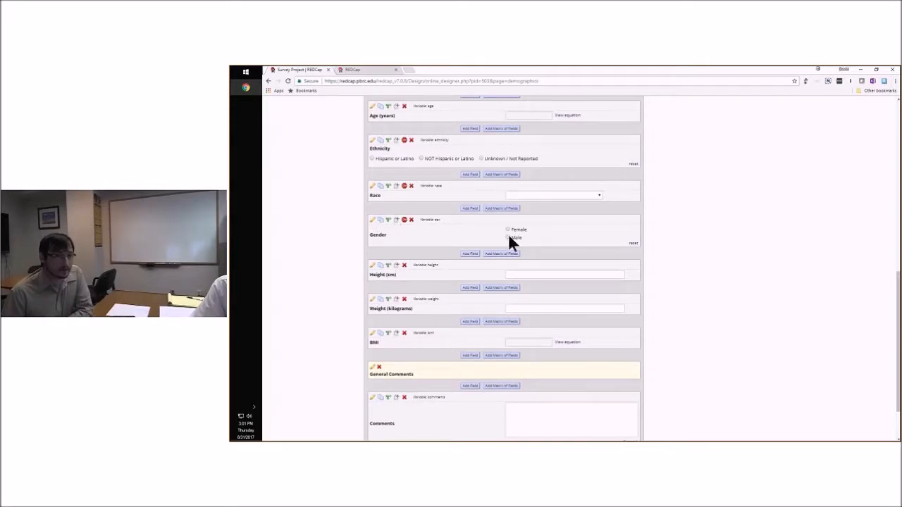
# Try branching logic that shows the Height (cm) field only if sex = Male (1), and cancel without saving
pyautogui.click(396, 265)
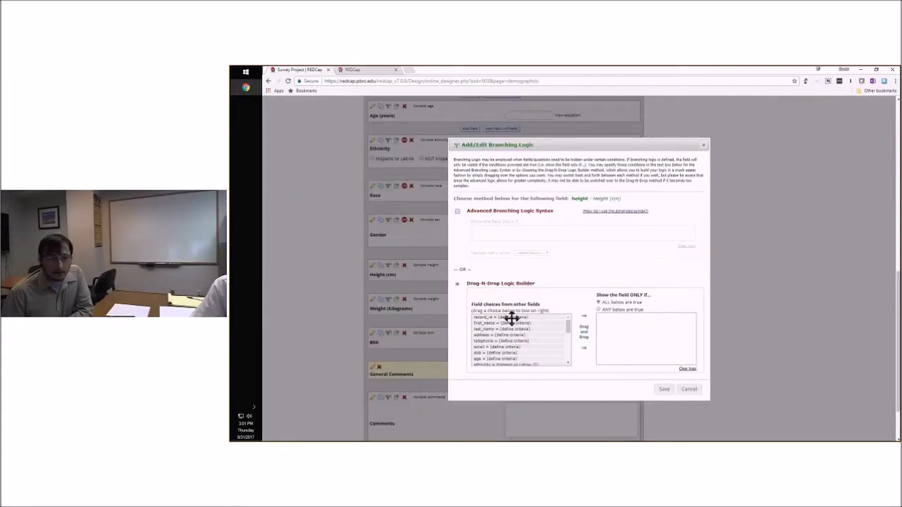
pyautogui.scroll(-3, 567, 331)
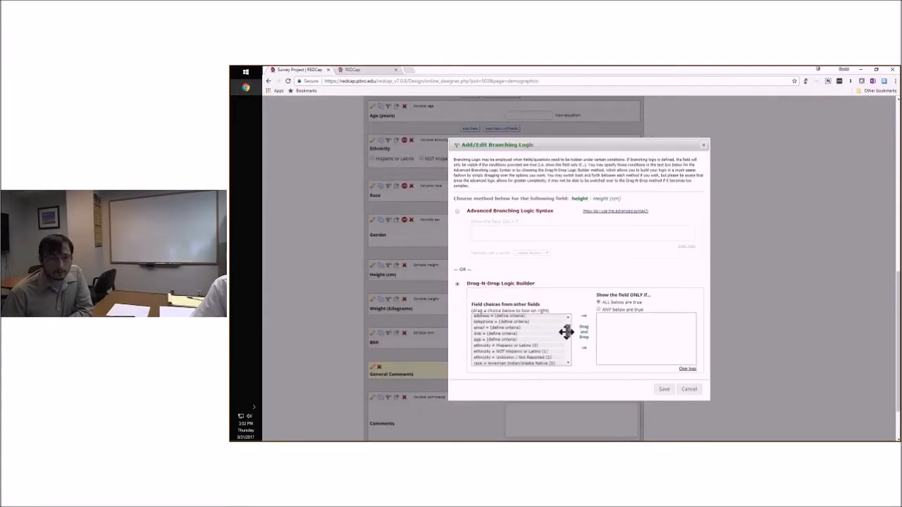
pyautogui.scroll(-2, 566, 338)
pyautogui.scroll(-3, 566, 340)
pyautogui.moveTo(497, 339); pyautogui.dragTo(621, 335)
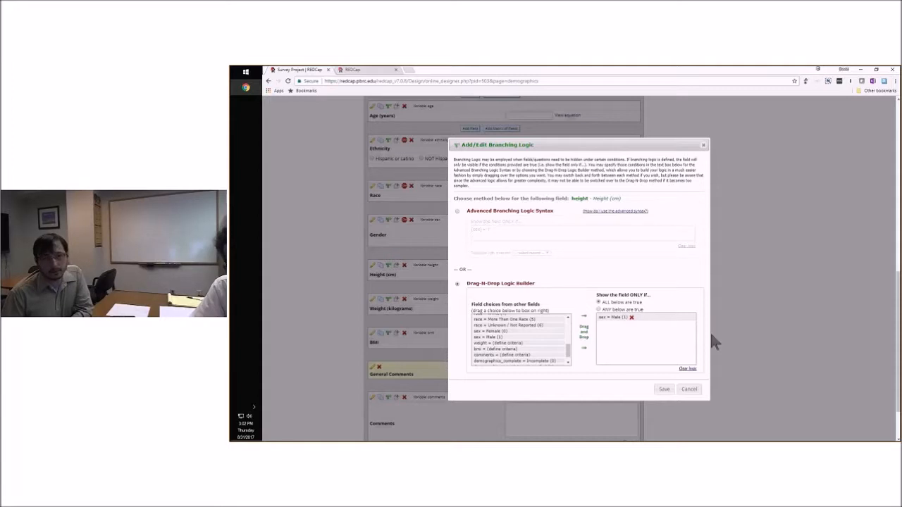
pyautogui.click(688, 389)
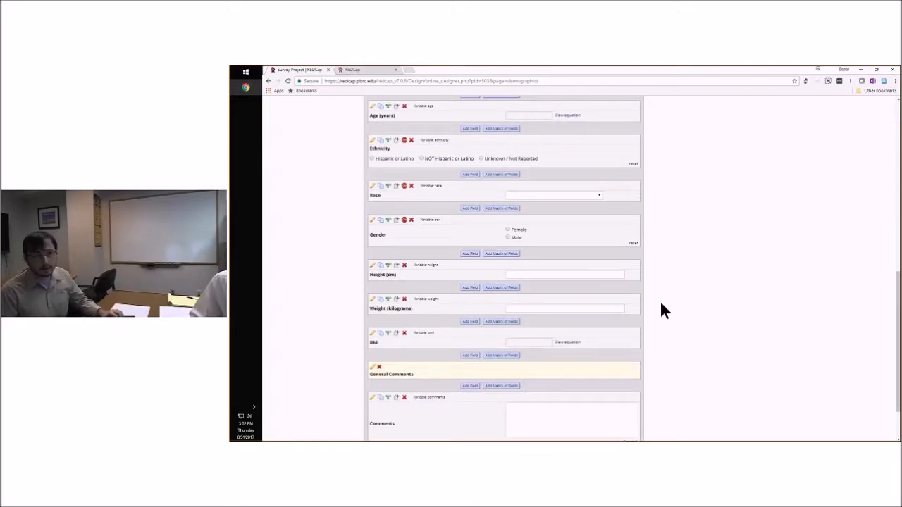
# Return to the project setup page and mark the main project settings section as done
pyautogui.scroll(-3, 669, 303)
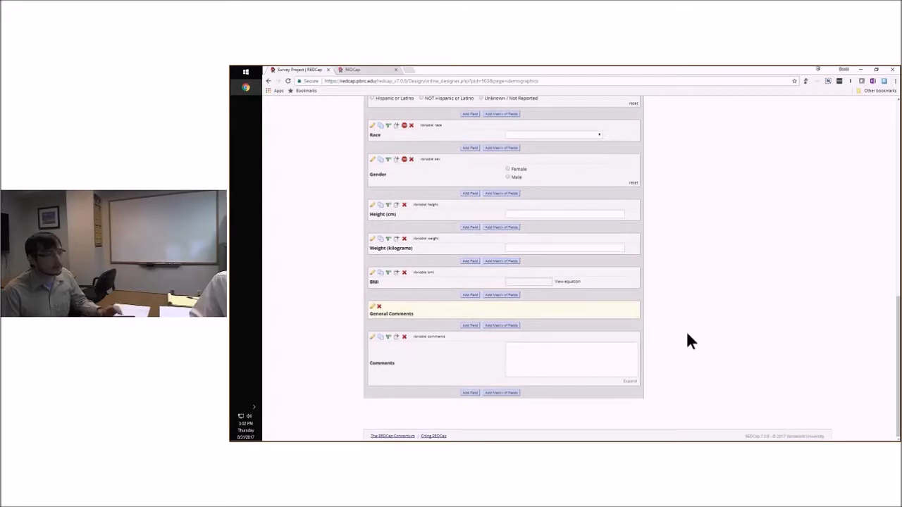
pyautogui.scroll(5, 683, 330)
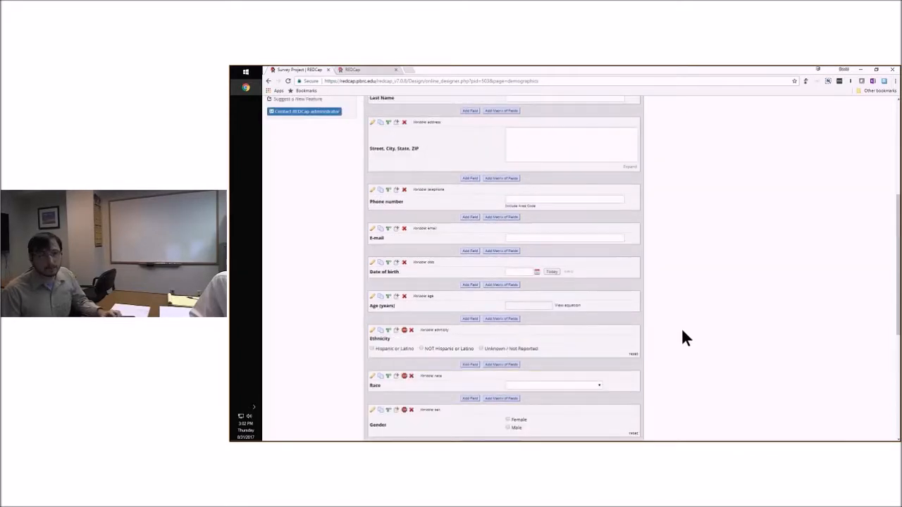
pyautogui.scroll(3, 682, 338)
pyautogui.scroll(2, 682, 337)
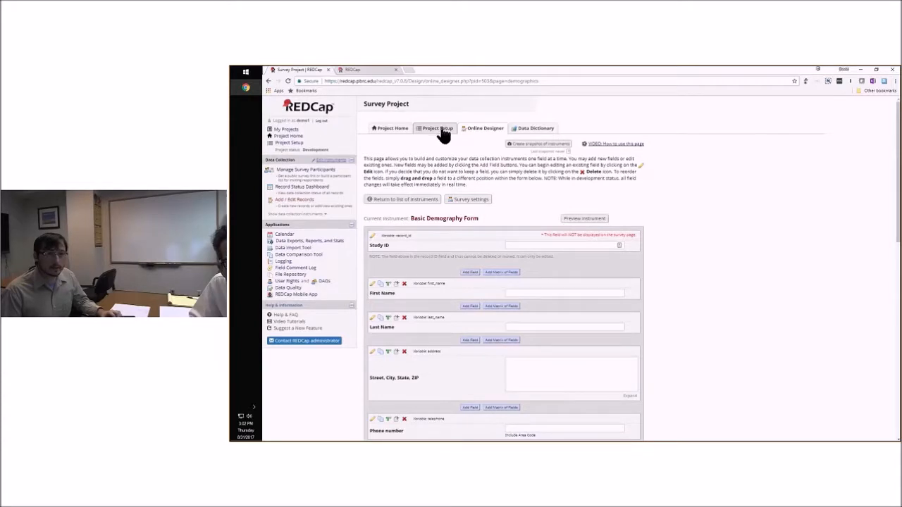
pyautogui.moveTo(442, 131); pyautogui.dragTo(441, 131)
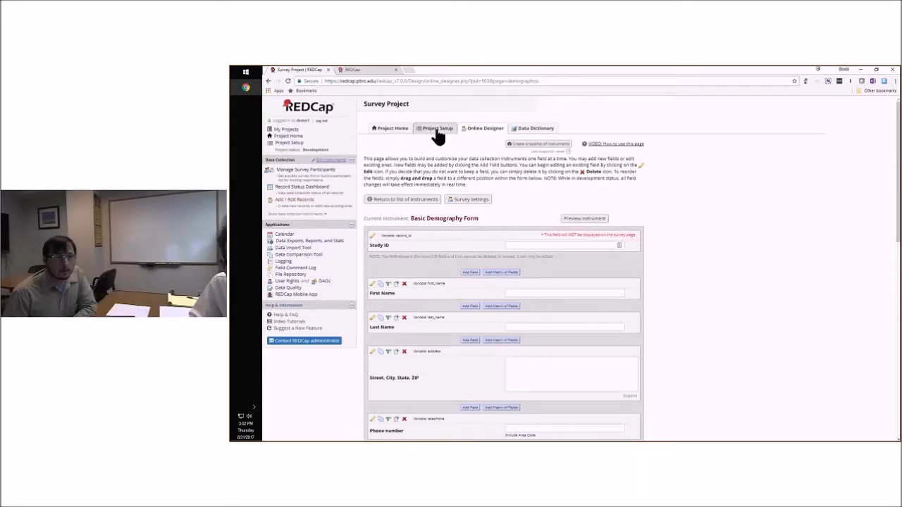
pyautogui.click(438, 133)
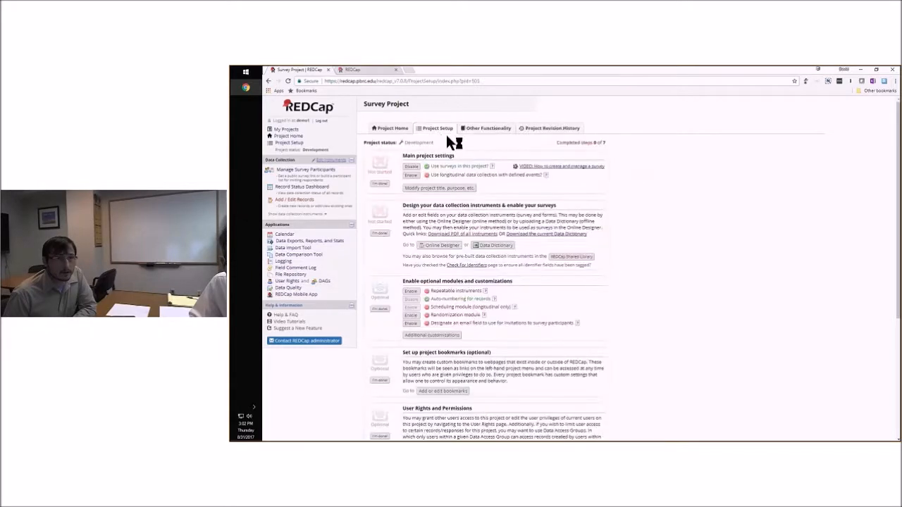
pyautogui.click(379, 185)
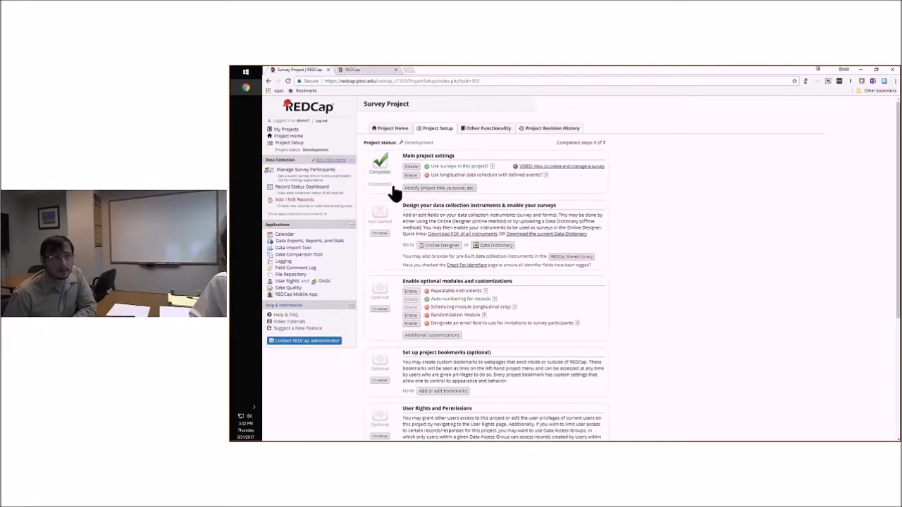
# Download the project's current data dictionary and open the CSV file in Excel
pyautogui.click(498, 248)
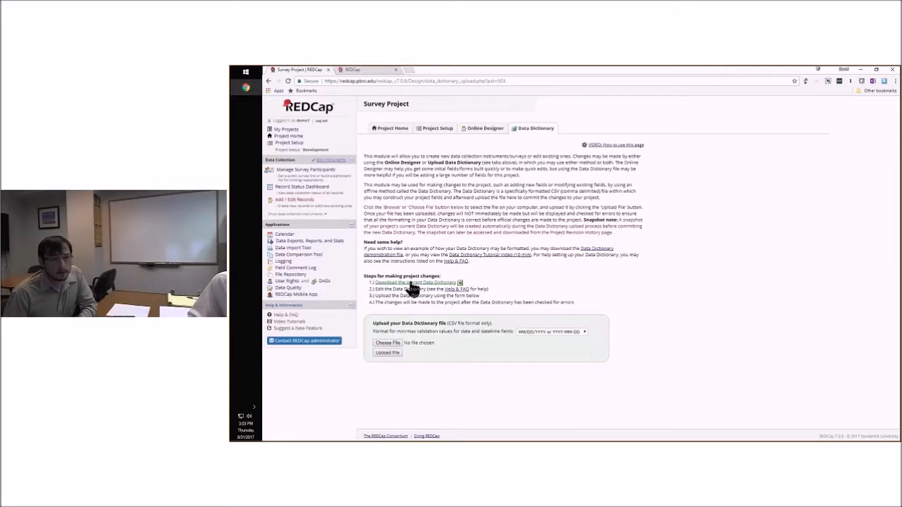
pyautogui.click(410, 282)
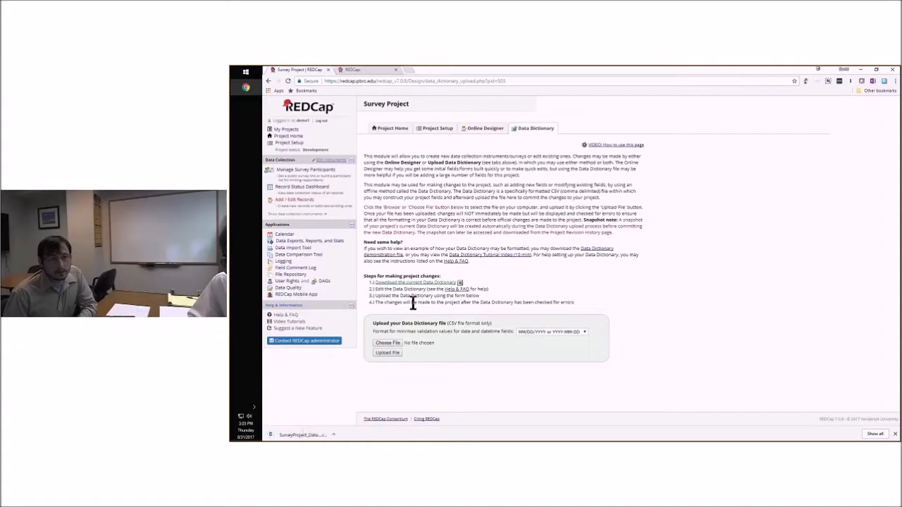
pyautogui.click(296, 436)
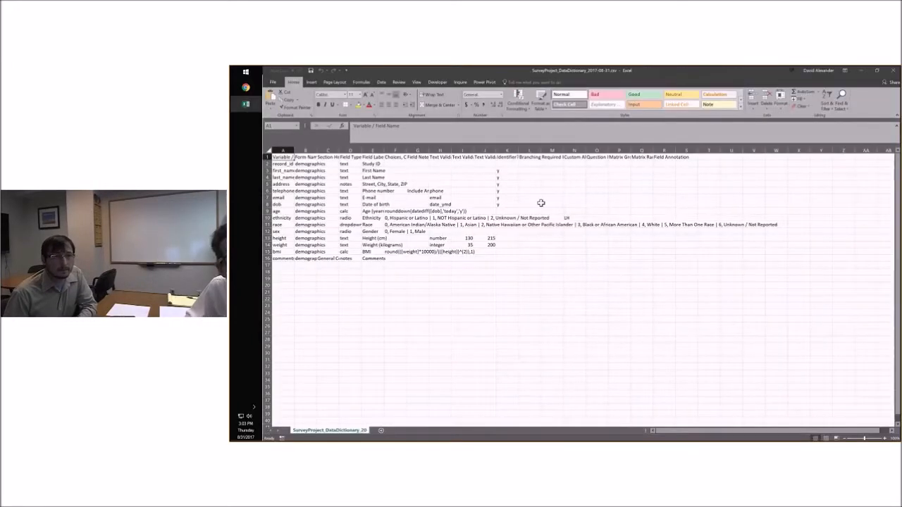
# Fit the Variable / Field Name column to its contents and go through the variable names down to comments
pyautogui.click(379, 286)
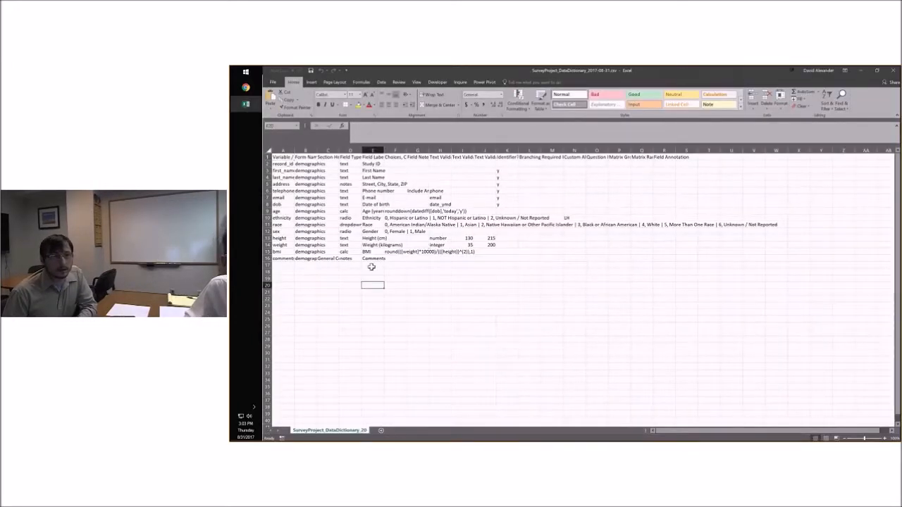
pyautogui.doubleClick(294, 151)
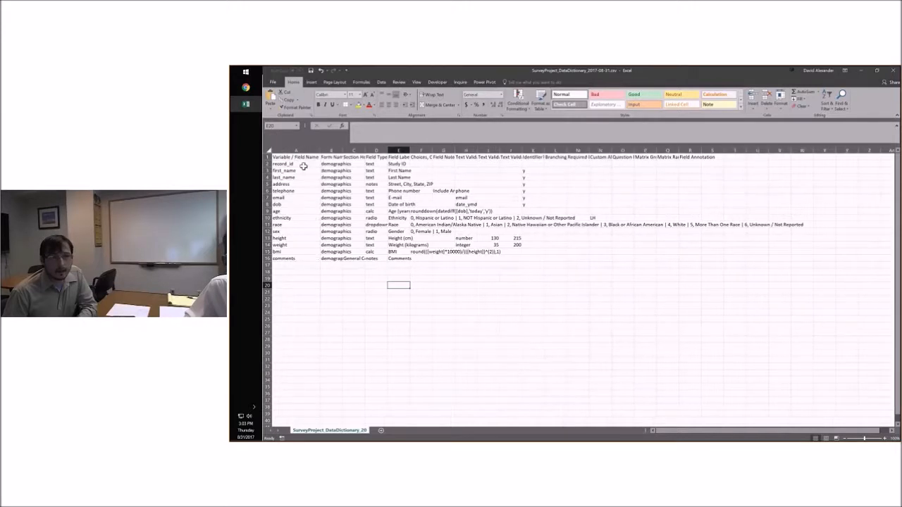
pyautogui.moveTo(303, 166); pyautogui.dragTo(296, 197)
pyautogui.hotkey('ctrl', 'Down')
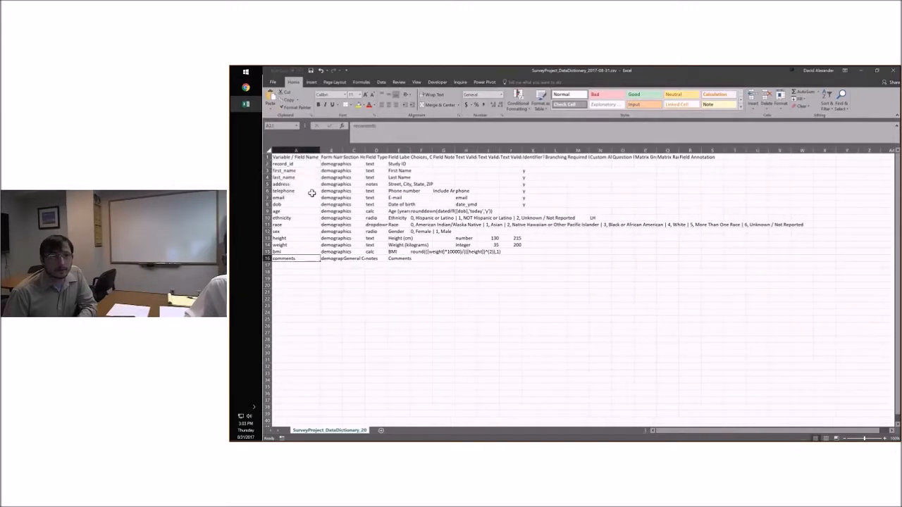
# Examine the Form Name and Field Type columns of the data dictionary, down to the bmi field's type
pyautogui.moveTo(331, 157); pyautogui.dragTo(337, 260)
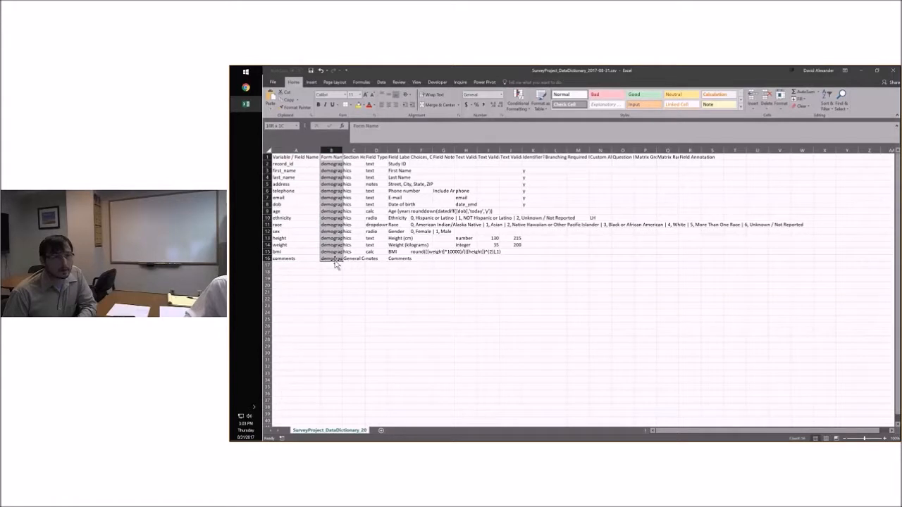
pyautogui.click(350, 266)
pyautogui.moveTo(377, 156); pyautogui.dragTo(372, 254)
pyautogui.click(372, 253)
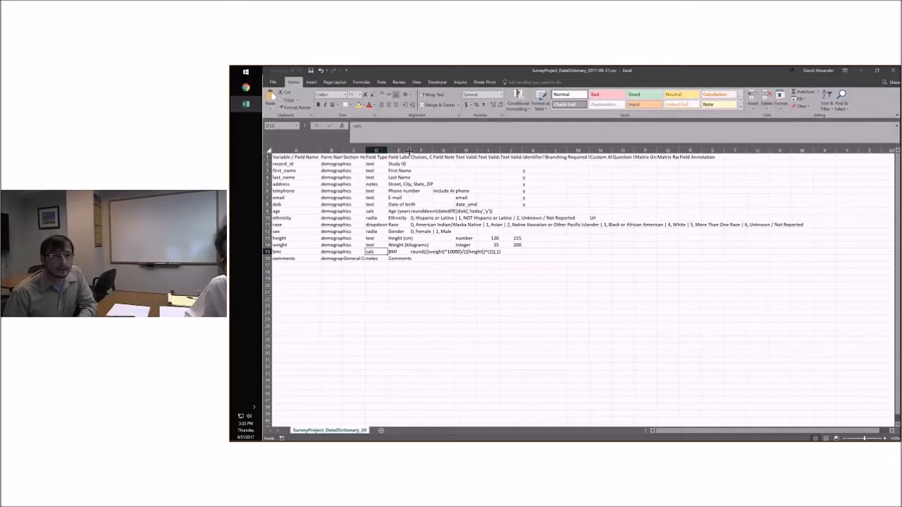
# Fit the Field Label and Choices, Calculations, OR Slider Labels columns to their contents and inspect the age and BMI calculations
pyautogui.doubleClick(409, 150)
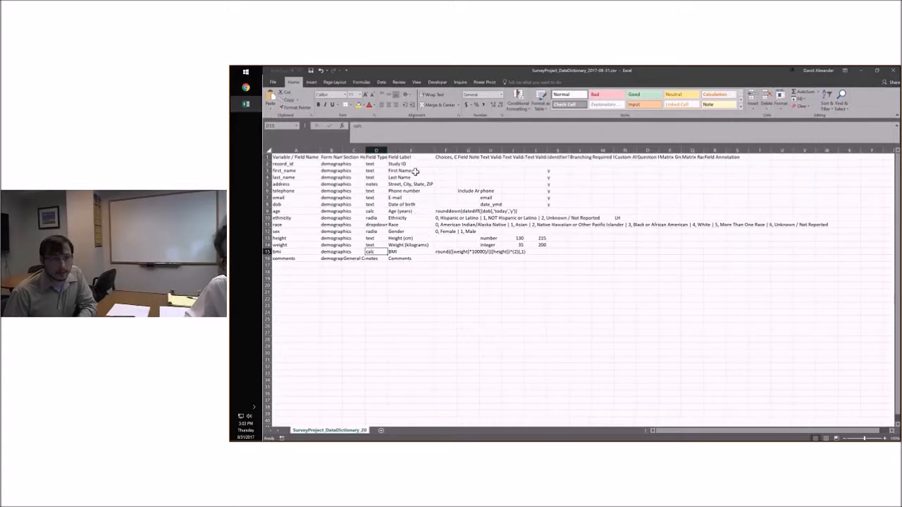
pyautogui.click(445, 209)
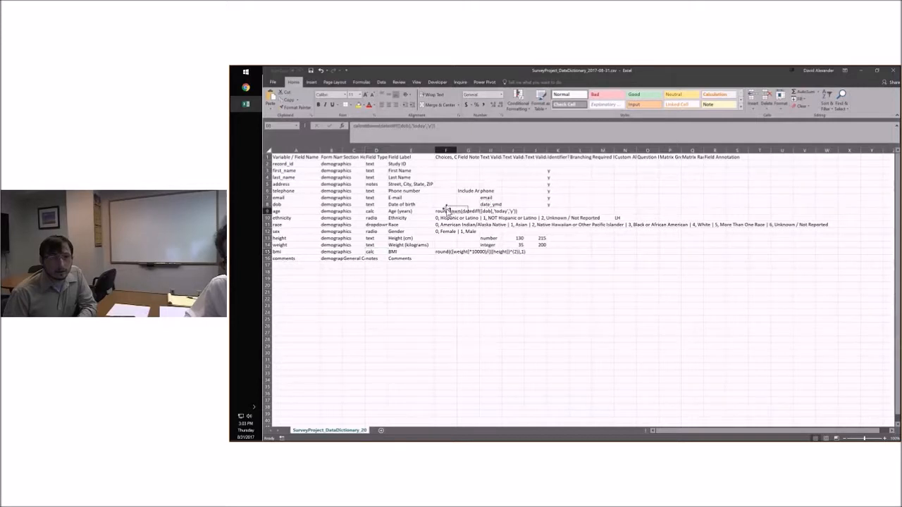
pyautogui.doubleClick(457, 150)
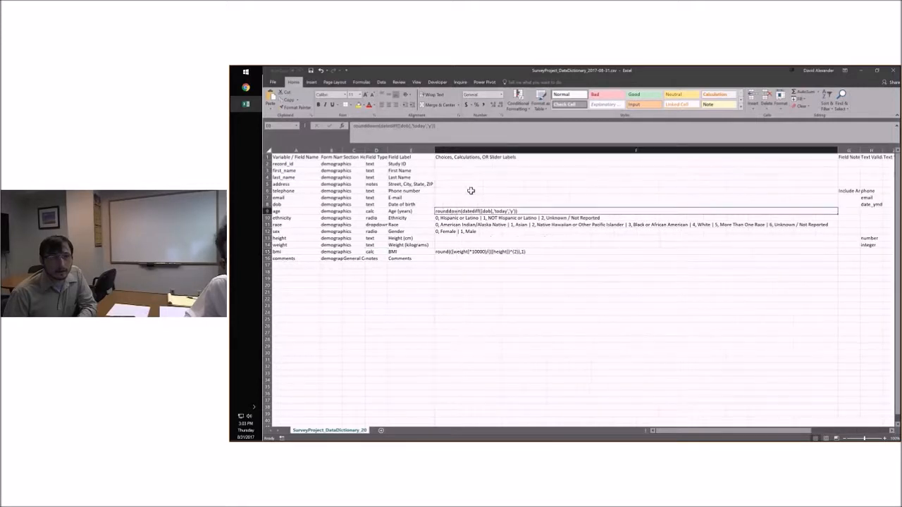
pyautogui.click(486, 253)
pyautogui.click(468, 211)
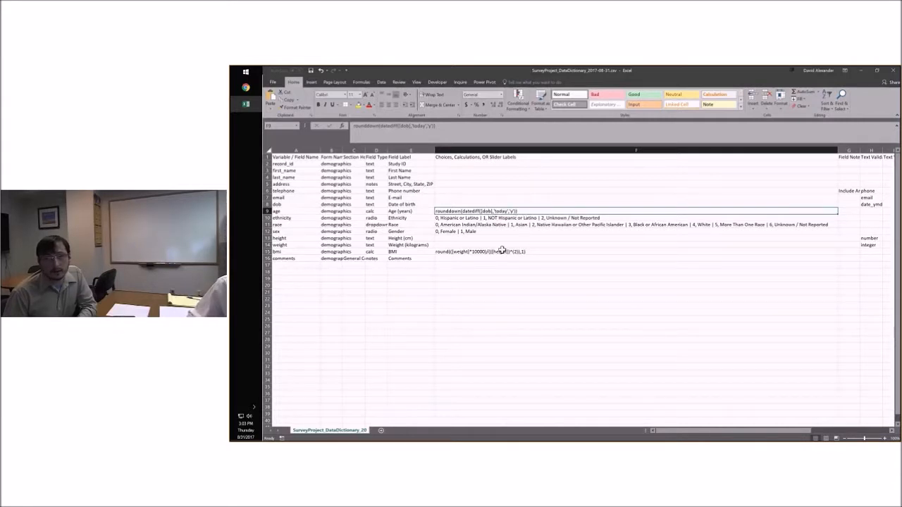
pyautogui.click(459, 252)
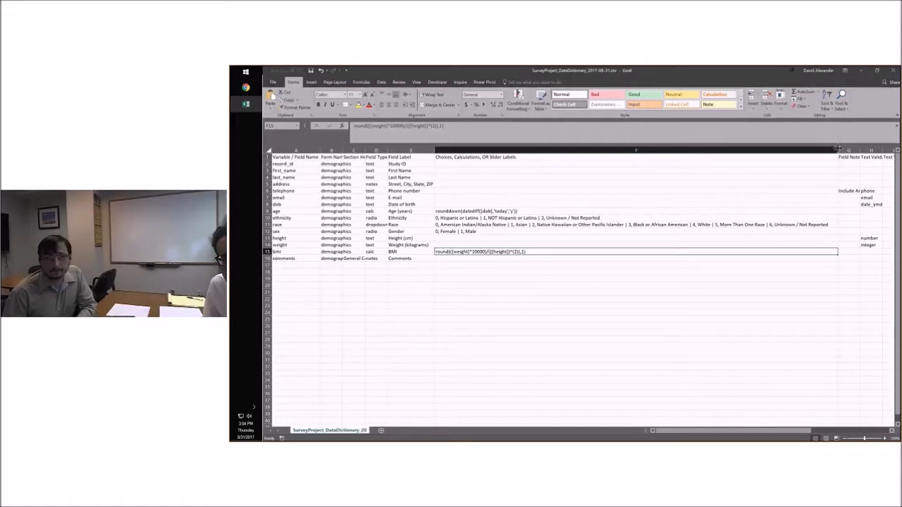
# Narrow the Choices, Calculations, OR Slider Labels column and widen the Text Validation Min and Text Validation Max columns to show their full headings
pyautogui.moveTo(838, 149); pyautogui.dragTo(498, 150)
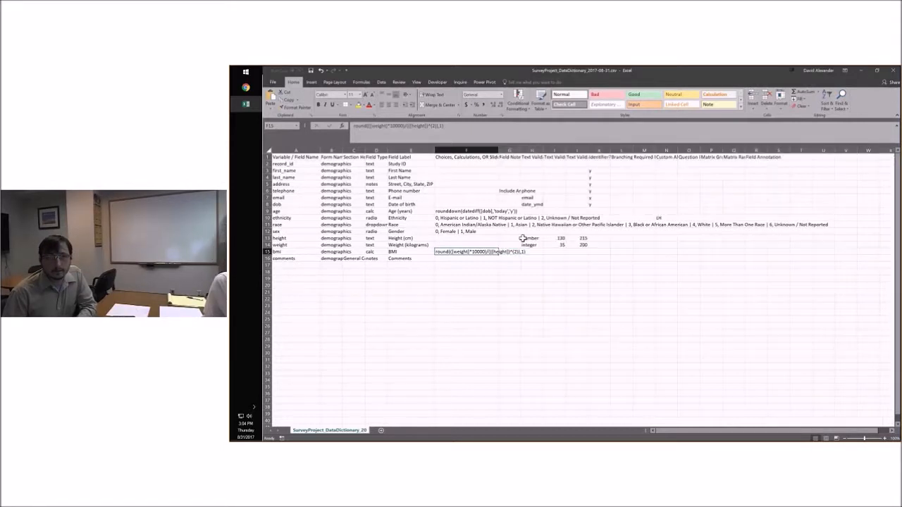
pyautogui.click(556, 272)
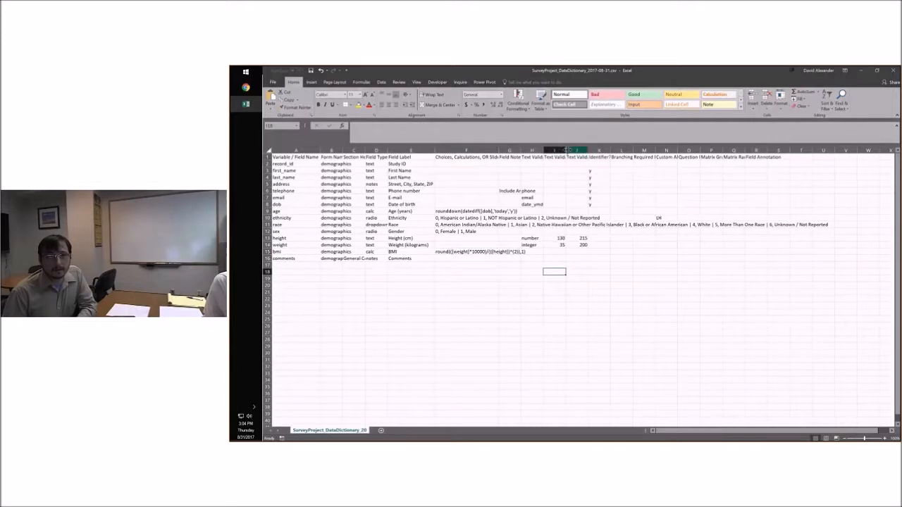
pyautogui.moveTo(566, 151); pyautogui.dragTo(632, 148)
# Examine the minimum and maximum text validation values for the height and weight fields
pyautogui.click(568, 238)
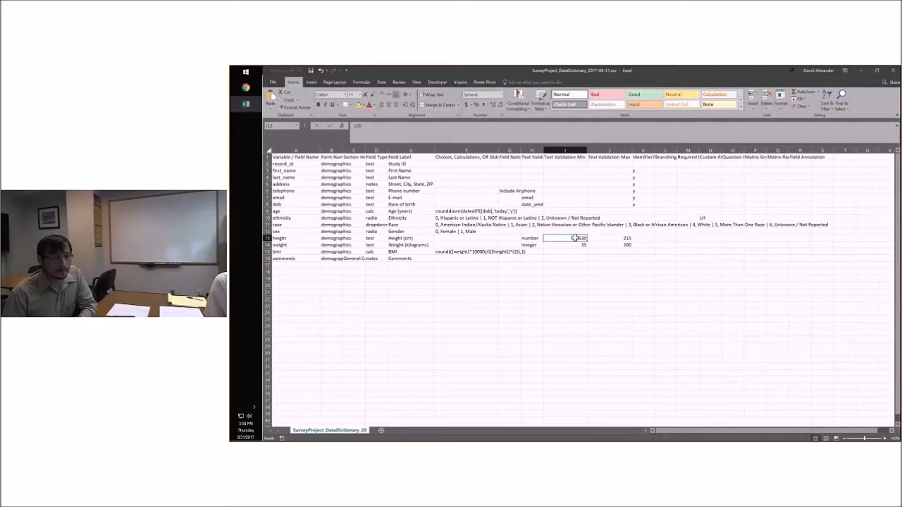
pyautogui.click(622, 239)
pyautogui.click(577, 240)
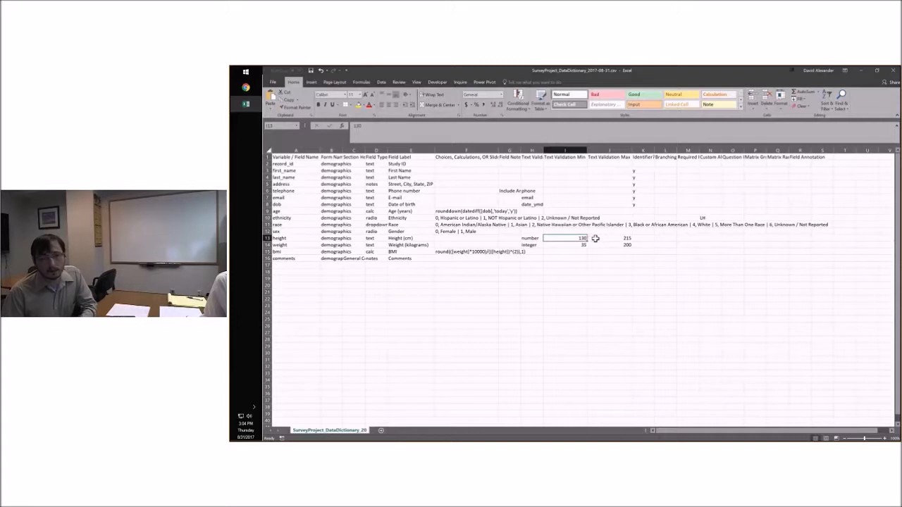
pyautogui.click(600, 239)
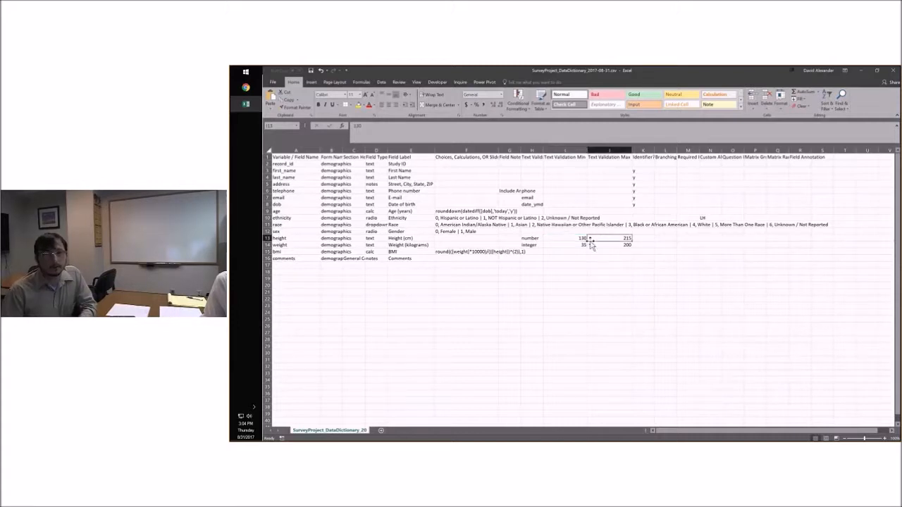
pyautogui.moveTo(574, 238); pyautogui.dragTo(606, 249)
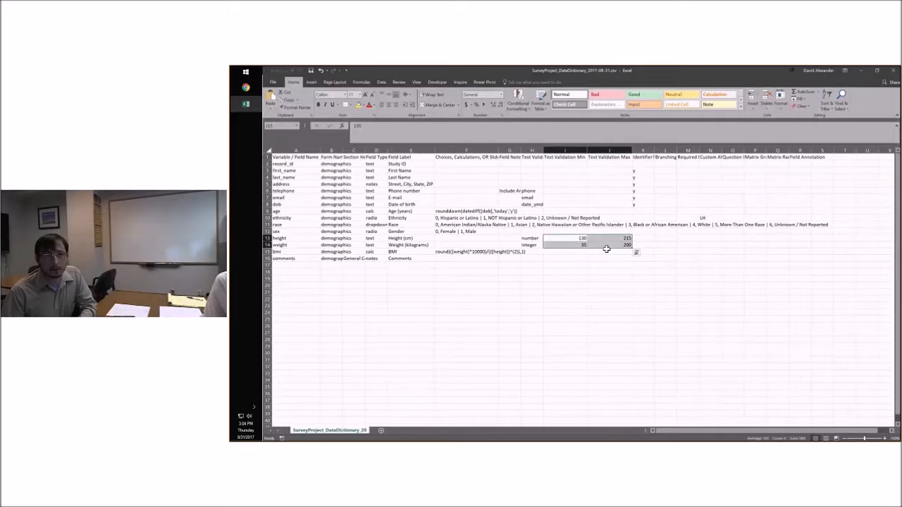
pyautogui.click(567, 289)
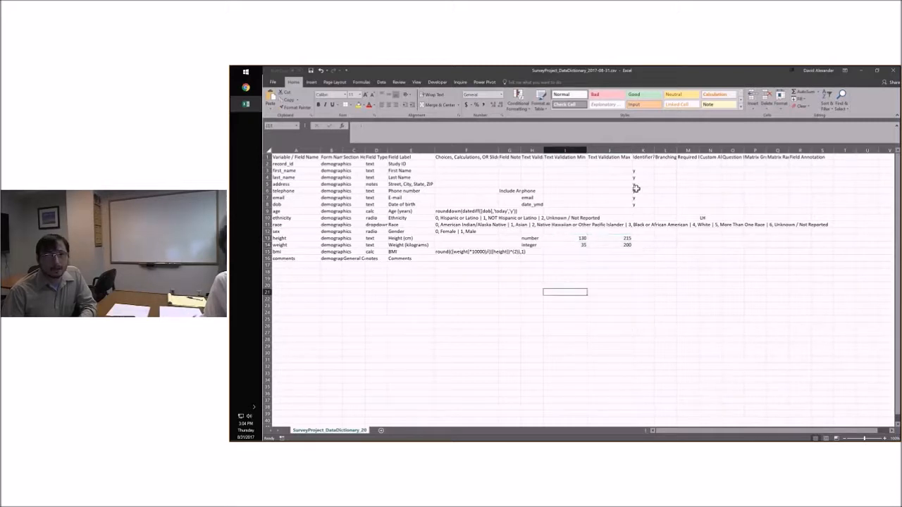
# Review the Identifier flags of the first_name through dob fields, highlighting their rows from the variable name to the Identifier column
pyautogui.moveTo(641, 169)
pyautogui.mouseDown()
pyautogui.moveTo(643, 196)
pyautogui.moveTo(641, 170)
pyautogui.mouseUp()
pyautogui.click(640, 210)
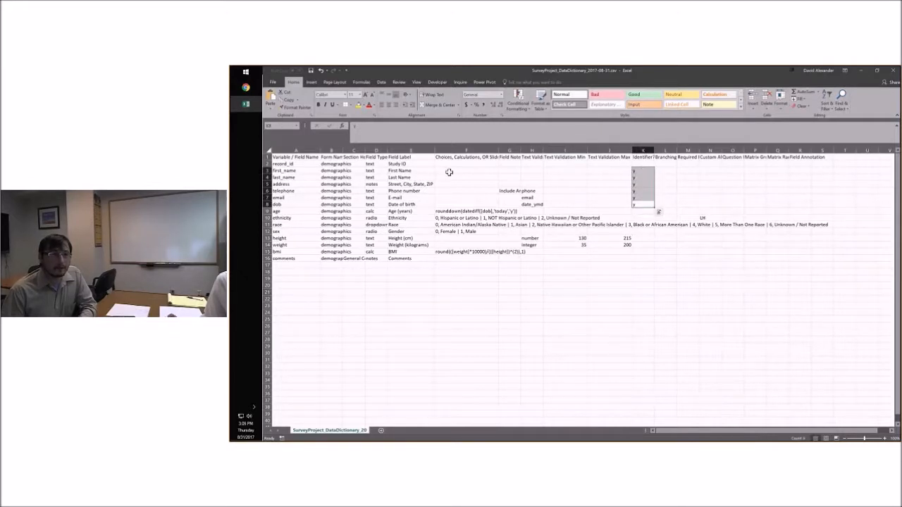
pyautogui.moveTo(282, 170); pyautogui.dragTo(642, 204)
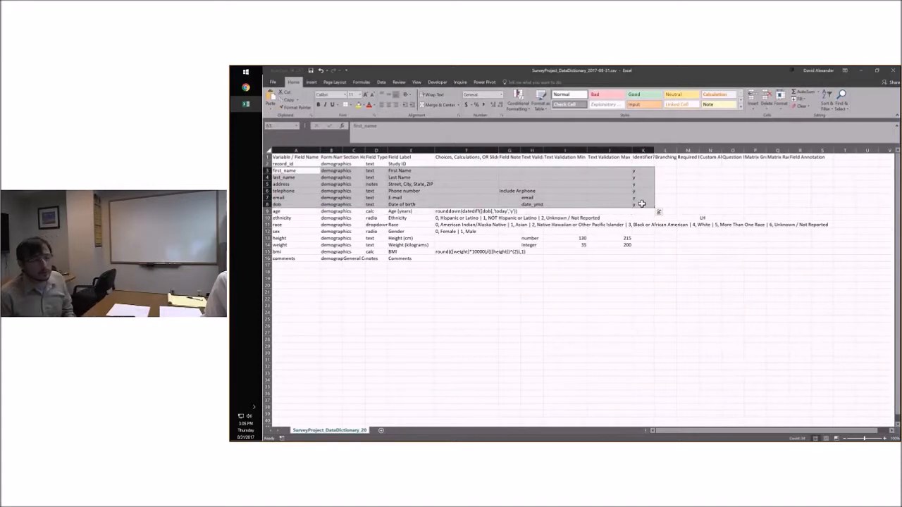
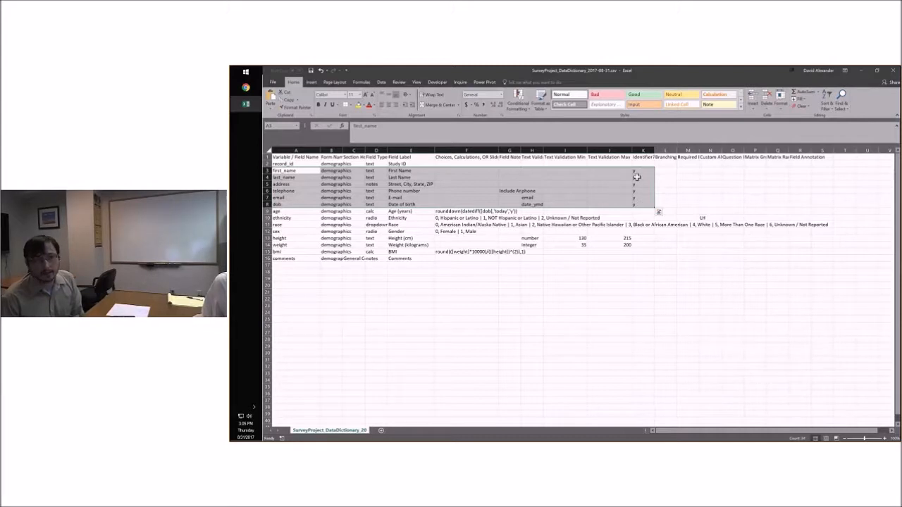
# Check the Identifier flags of the telephone and first_name fields, keeping the data dictionary workbook open
pyautogui.click(629, 190)
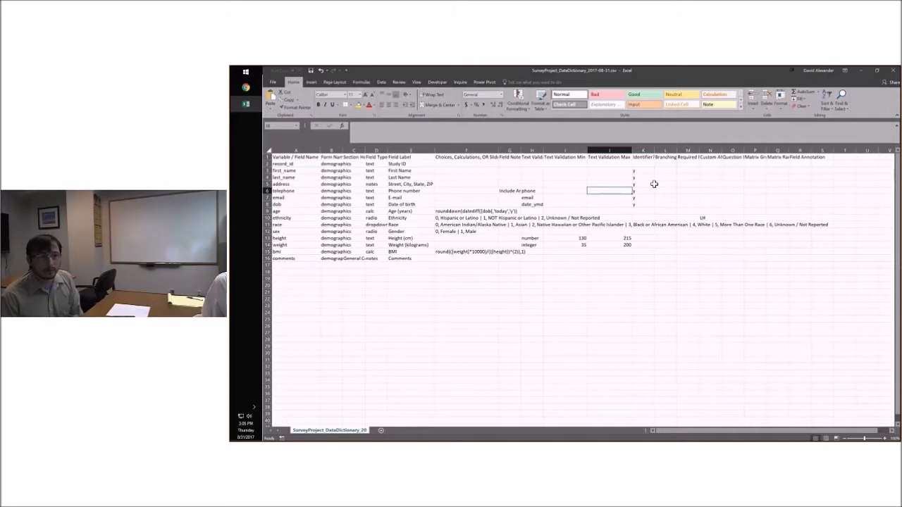
pyautogui.press('Right')
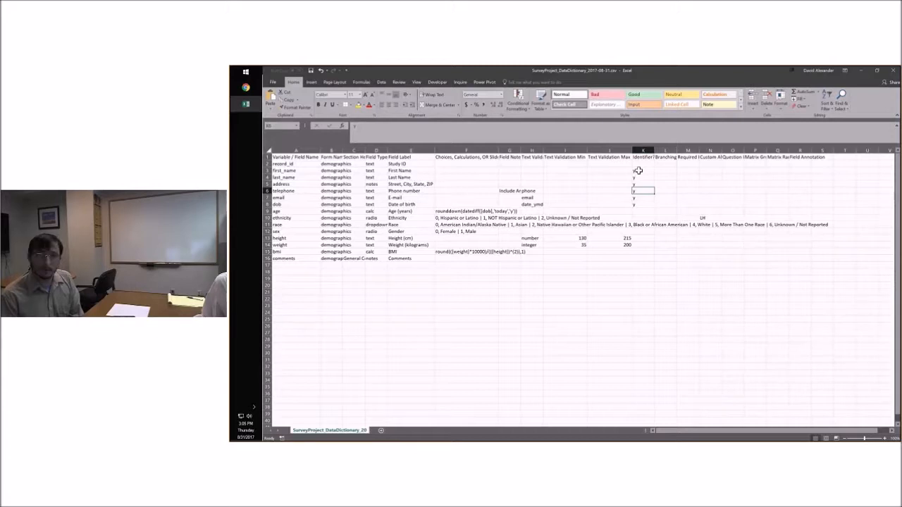
pyautogui.click(638, 170)
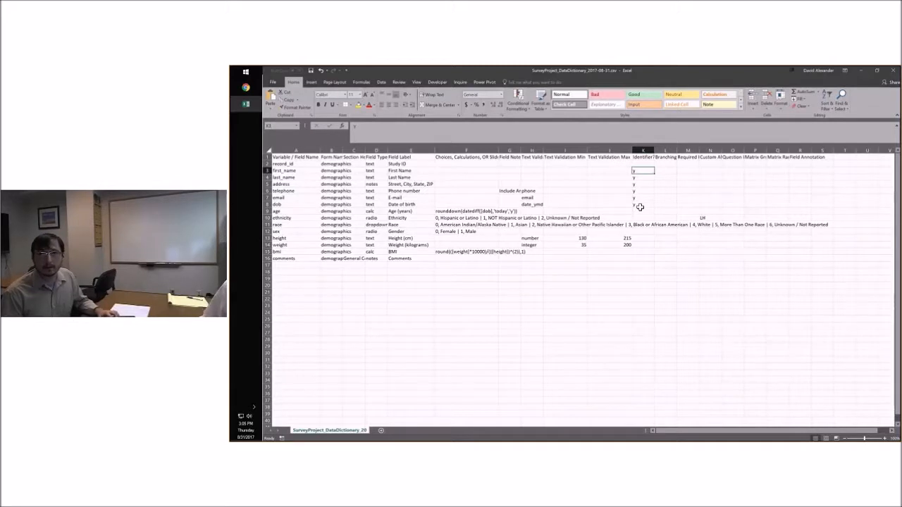
pyautogui.click(893, 74)
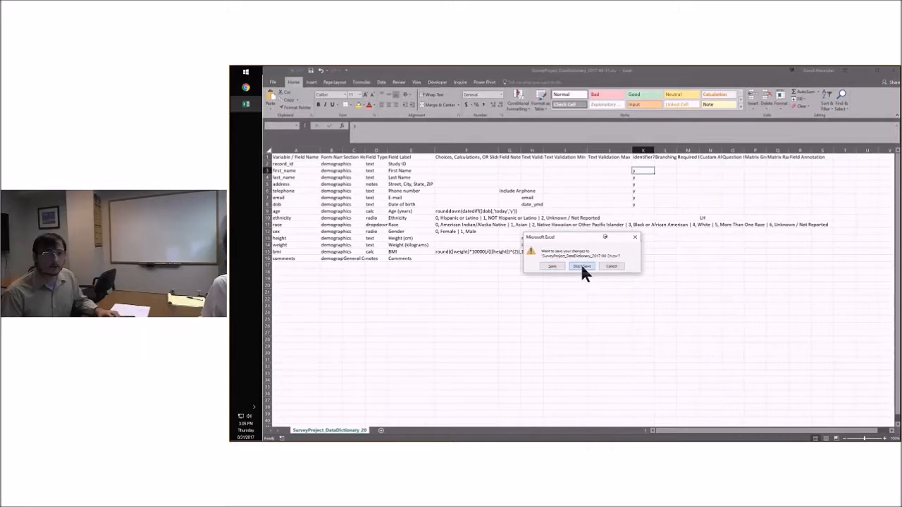
pyautogui.click(610, 266)
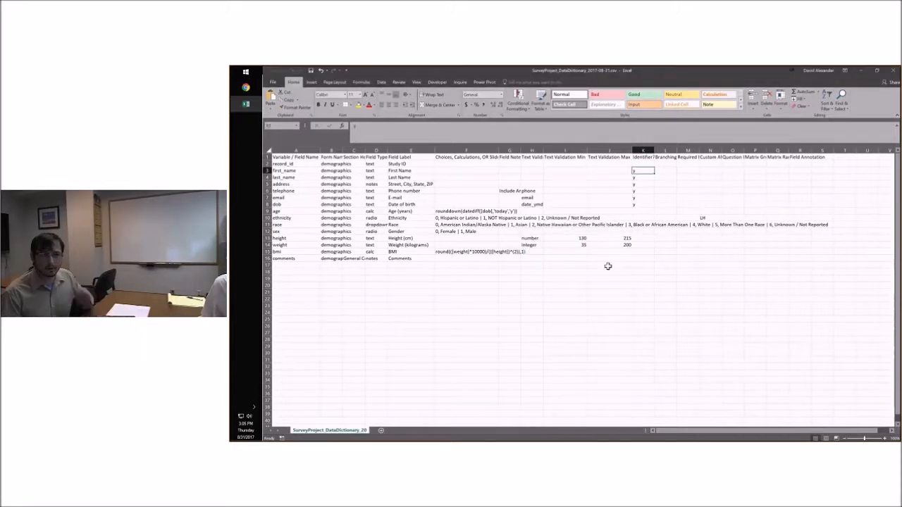
pyautogui.click(532, 265)
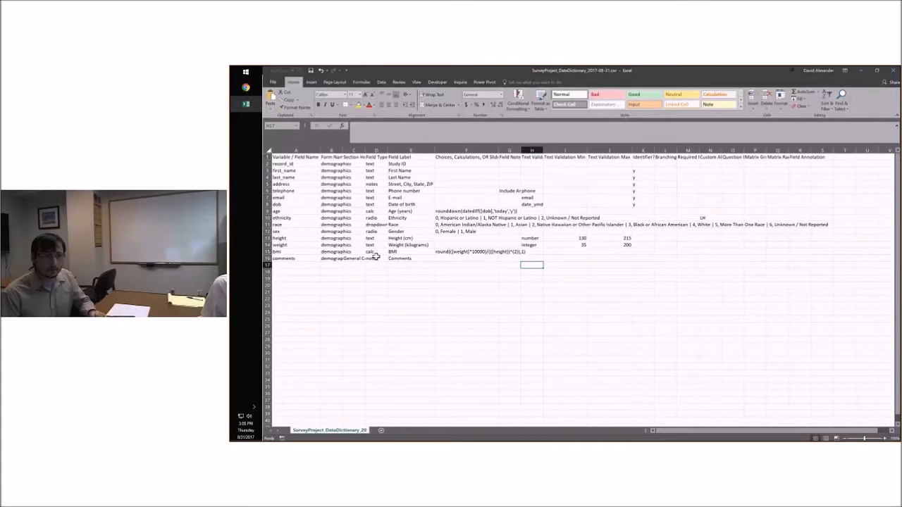
pyautogui.click(303, 265)
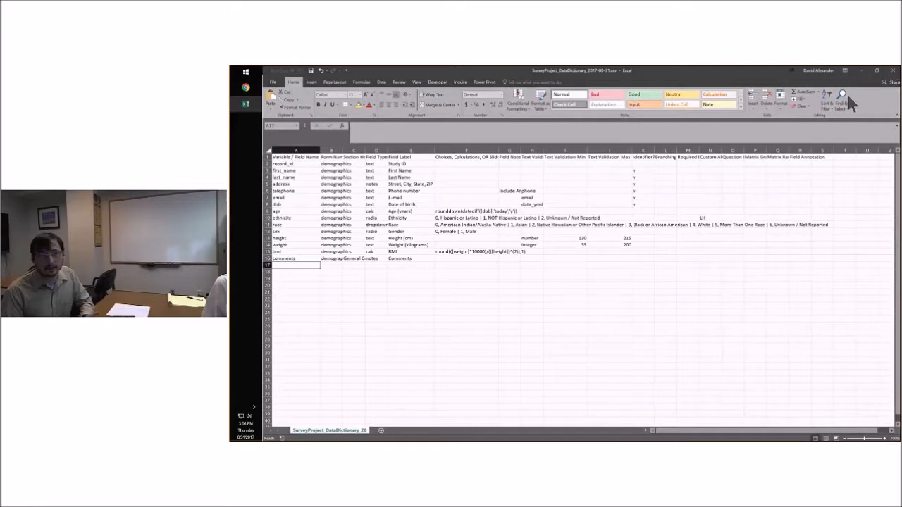
pyautogui.click(429, 263)
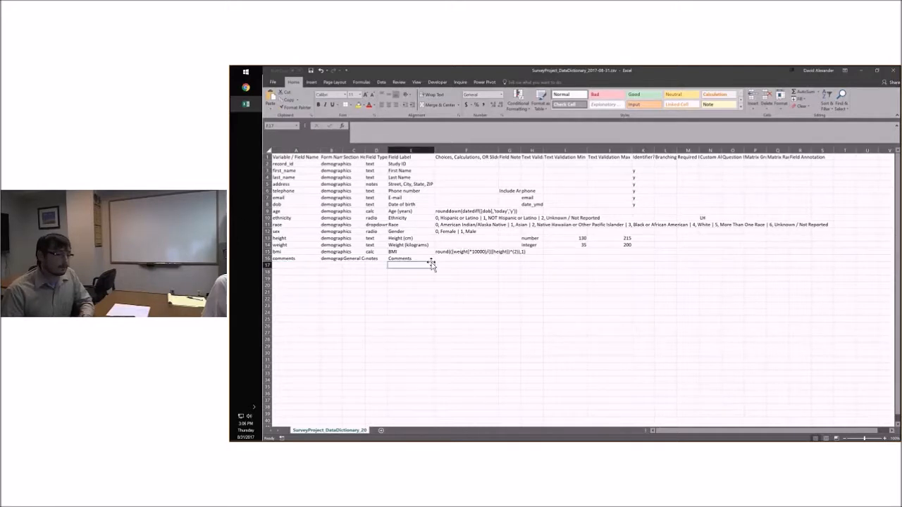
pyautogui.click(461, 259)
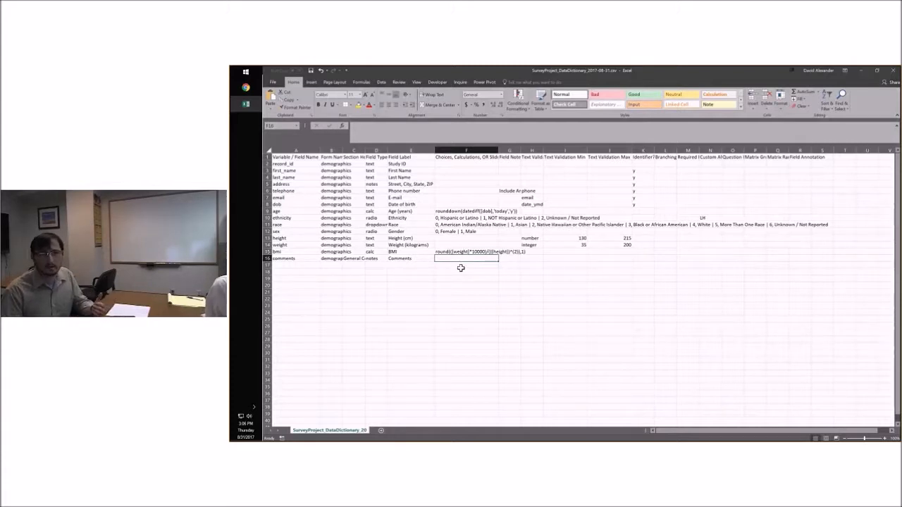
pyautogui.click(510, 257)
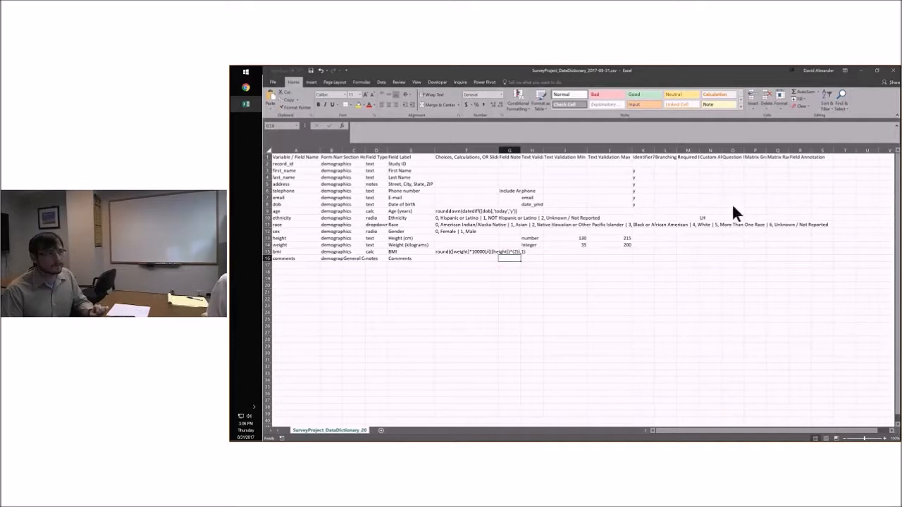
pyautogui.click(656, 233)
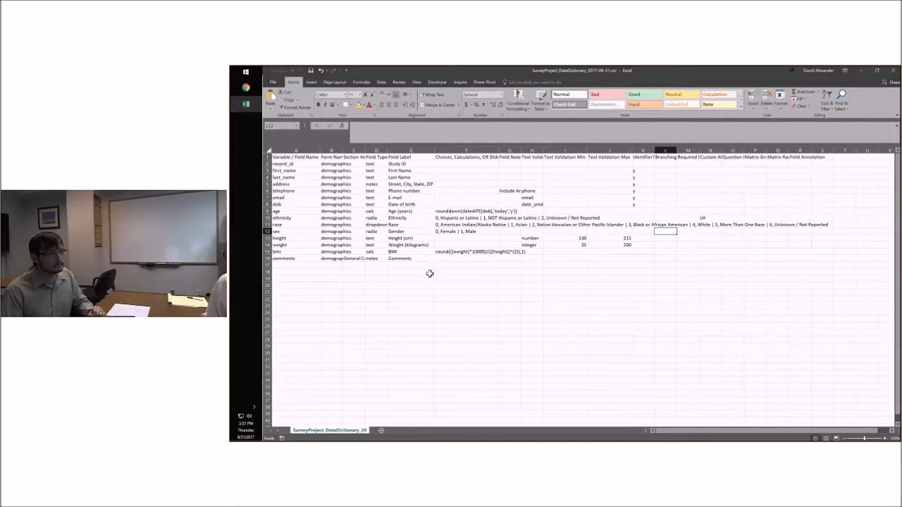
pyautogui.click(468, 271)
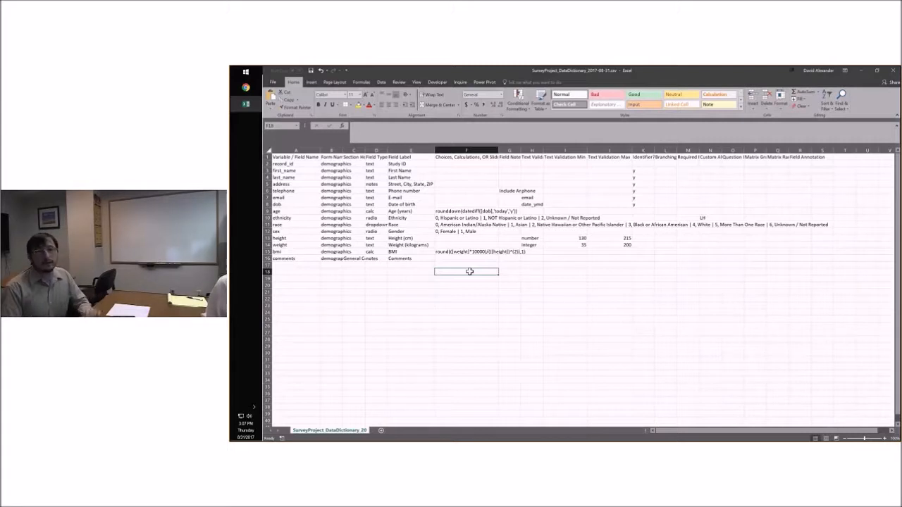
pyautogui.click(405, 246)
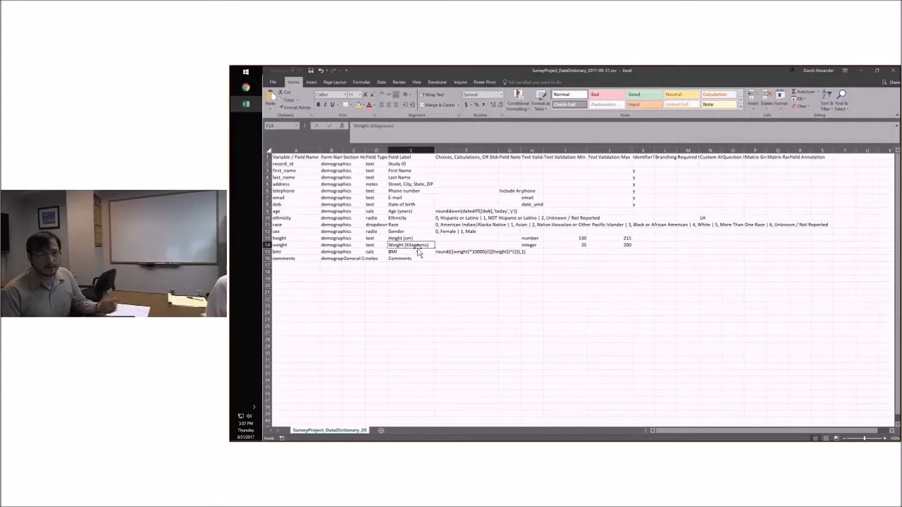
pyautogui.click(454, 258)
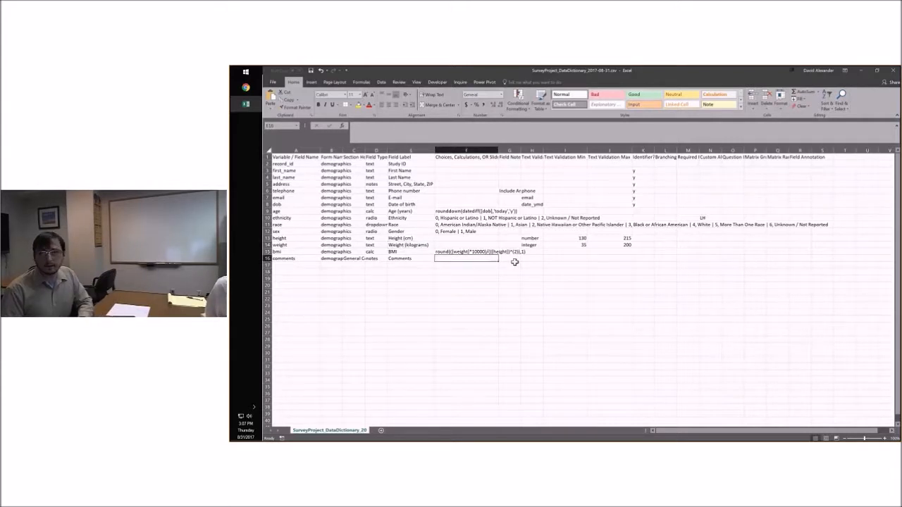
pyautogui.click(513, 264)
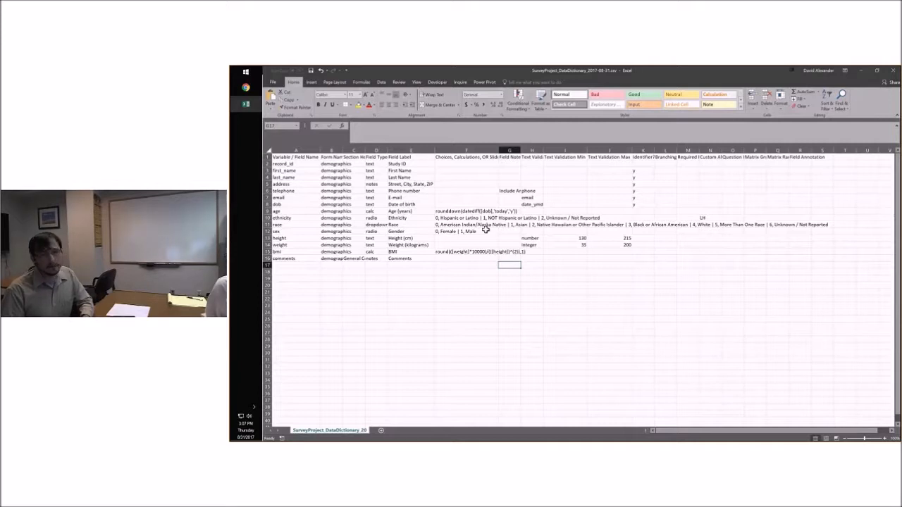
pyautogui.click(639, 182)
pyautogui.click(680, 183)
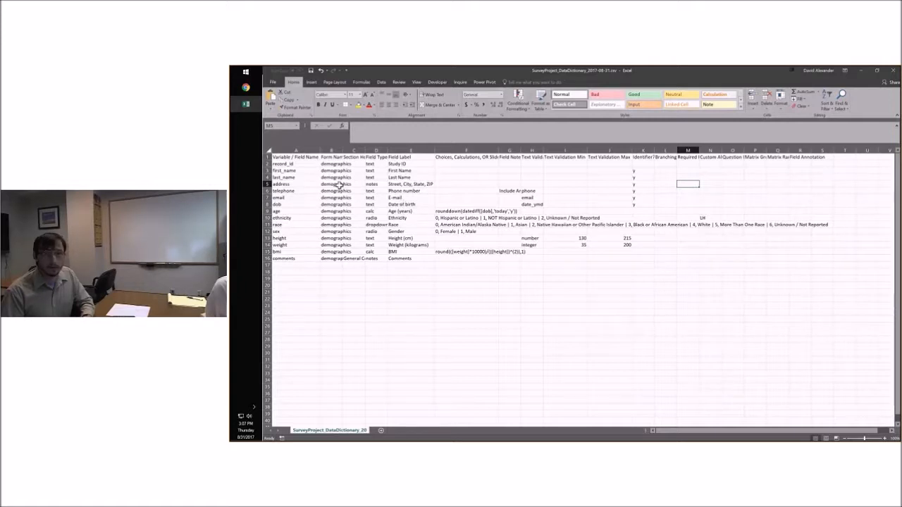
# Close the data dictionary CSV without saving changes, and look at the file selection for the data dictionary upload without choosing a file
pyautogui.click(893, 73)
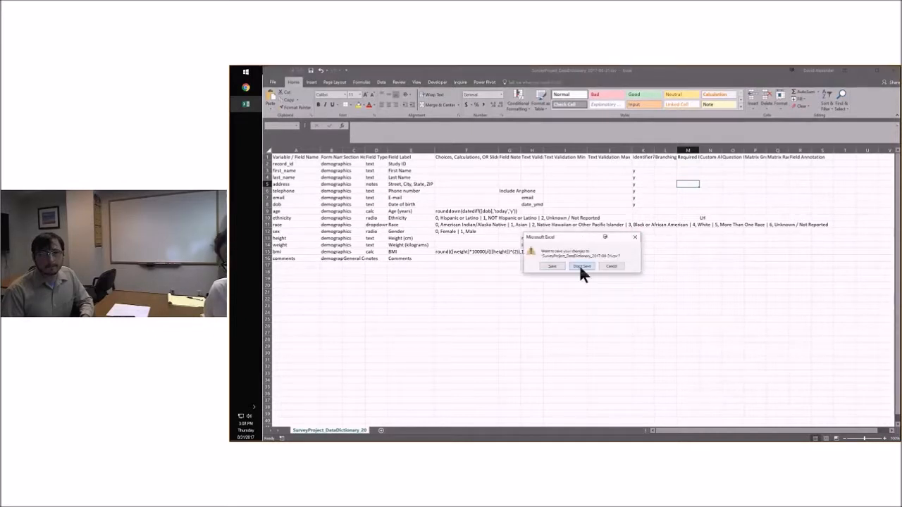
pyautogui.click(580, 265)
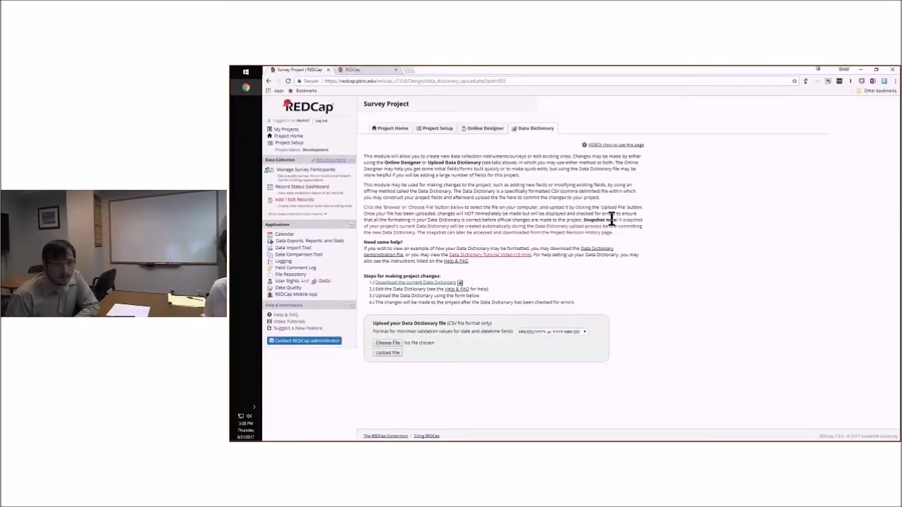
pyautogui.click(388, 344)
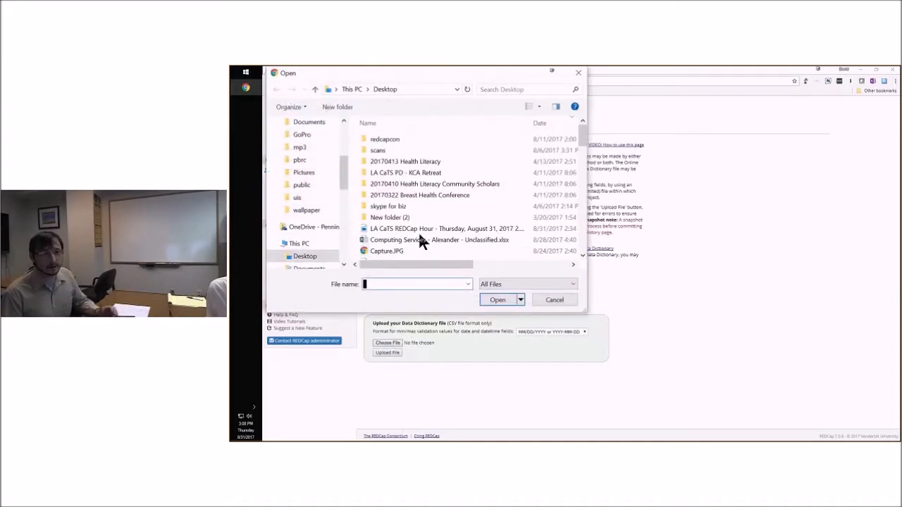
pyautogui.click(541, 299)
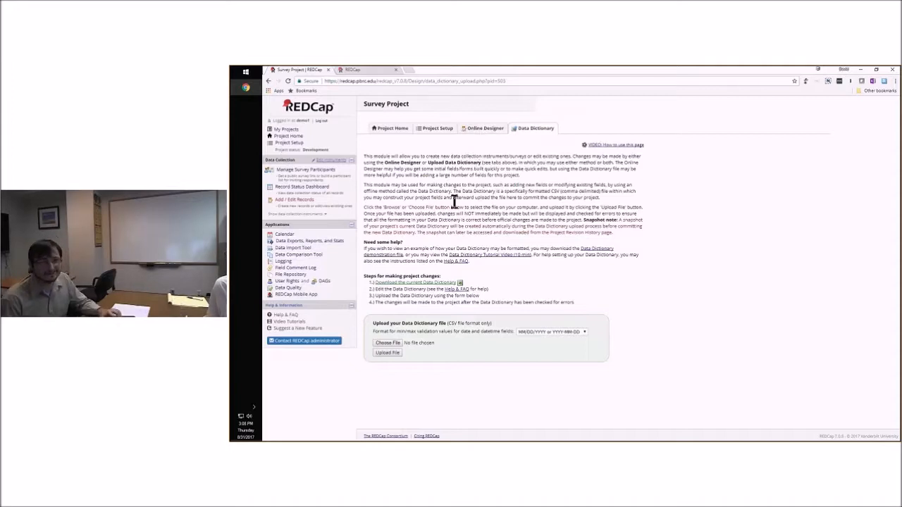
# Mark the "Design your data collection instruments & enable your surveys" step of the project setup as done
pyautogui.click(428, 132)
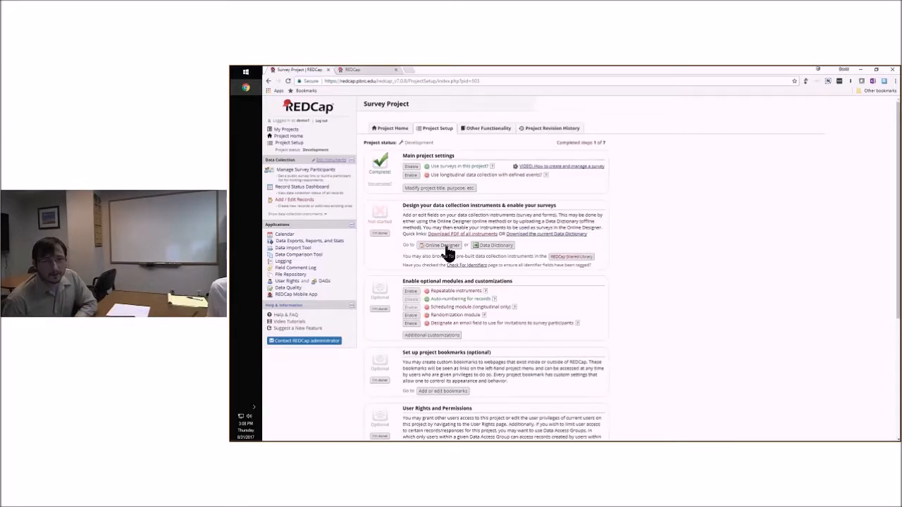
pyautogui.click(379, 234)
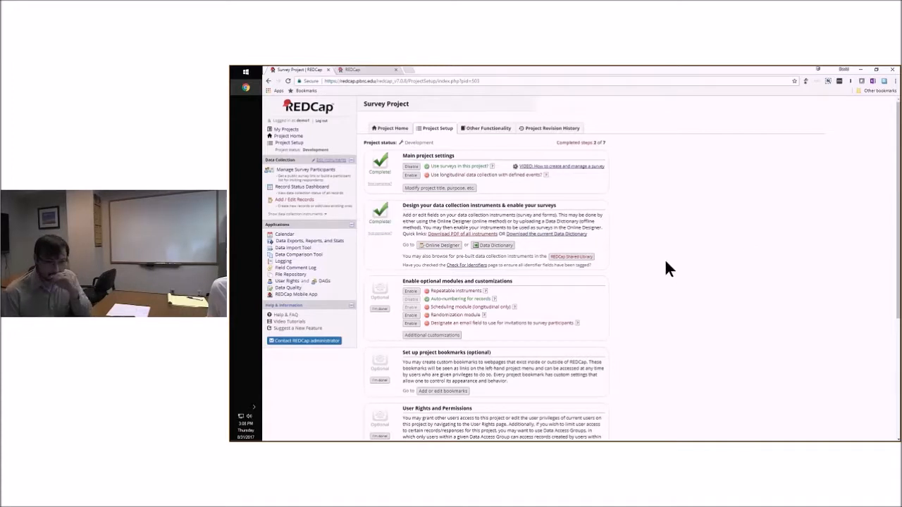
# Examine the project setup checklist, especially the optional modules such as repeatable instruments, auto-numbering, scheduling, randomization and the survey invitation email field
pyautogui.scroll(-1, 654, 270)
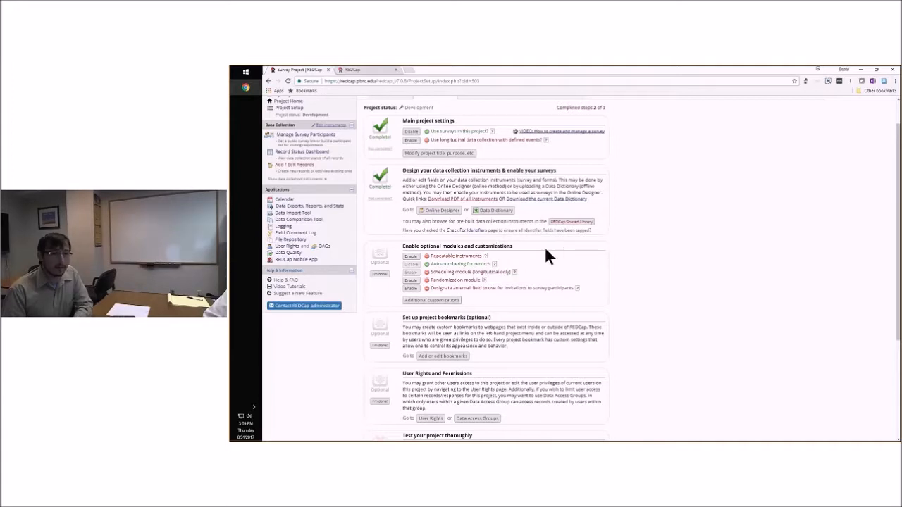
pyautogui.scroll(1, 606, 247)
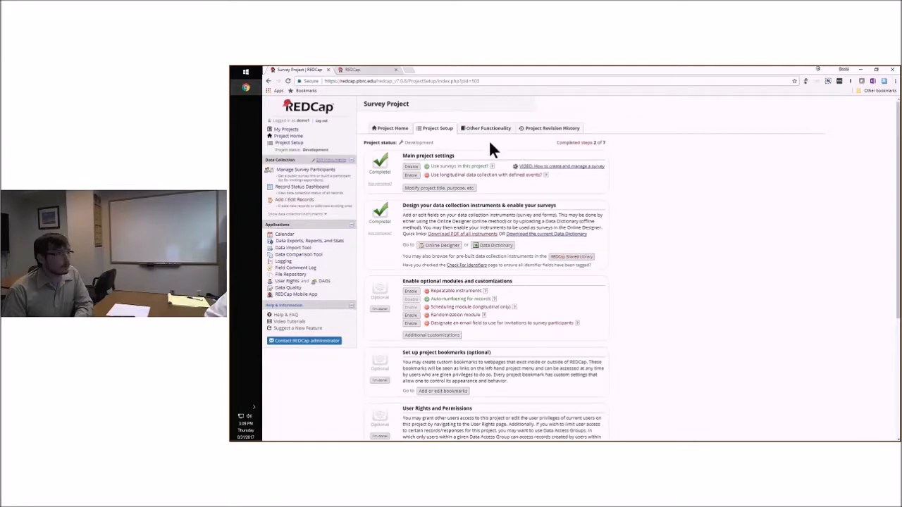
pyautogui.scroll(-1, 626, 207)
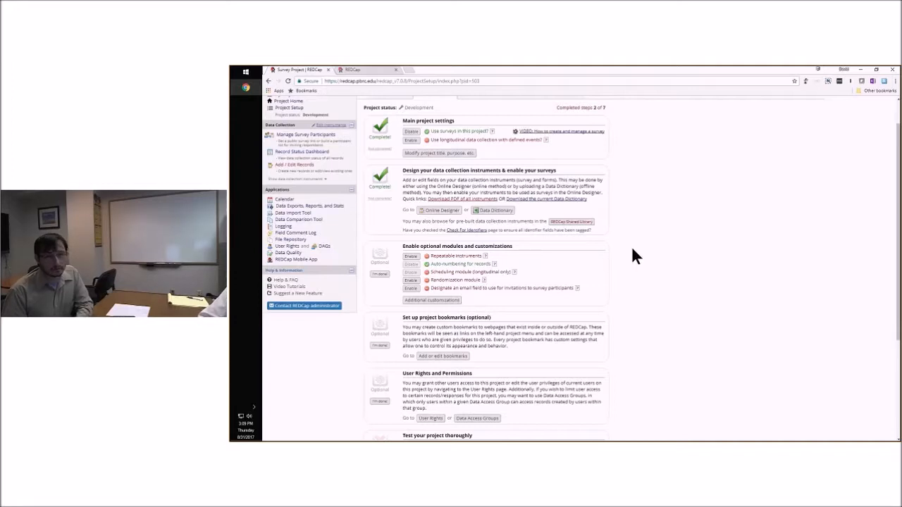
pyautogui.scroll(-1, 536, 252)
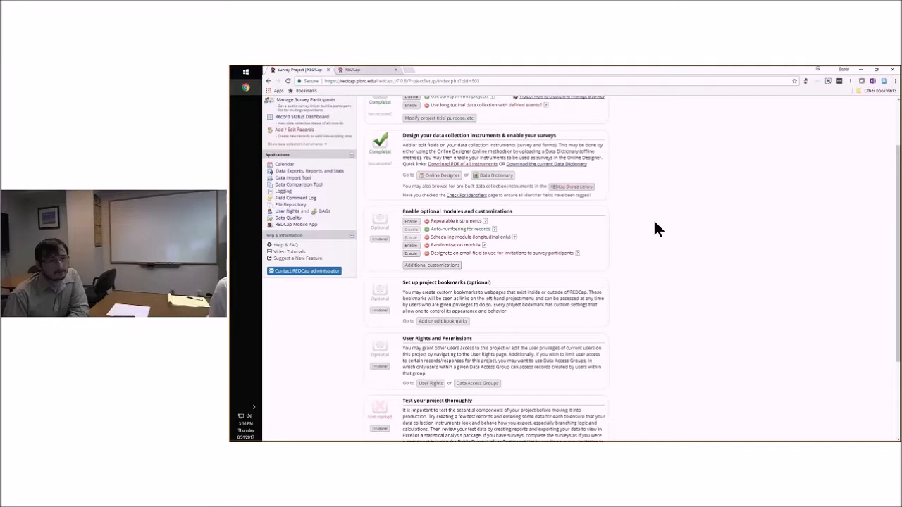
pyautogui.scroll(2, 656, 225)
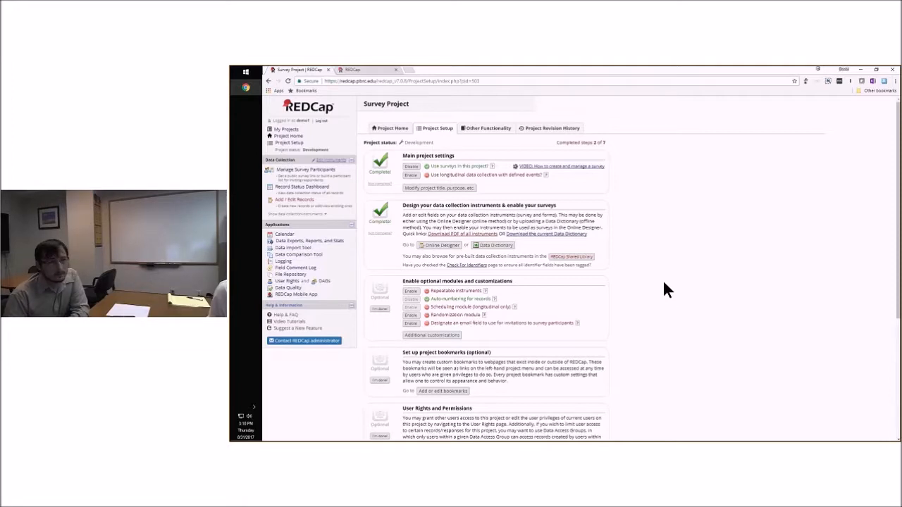
pyautogui.scroll(-1, 659, 297)
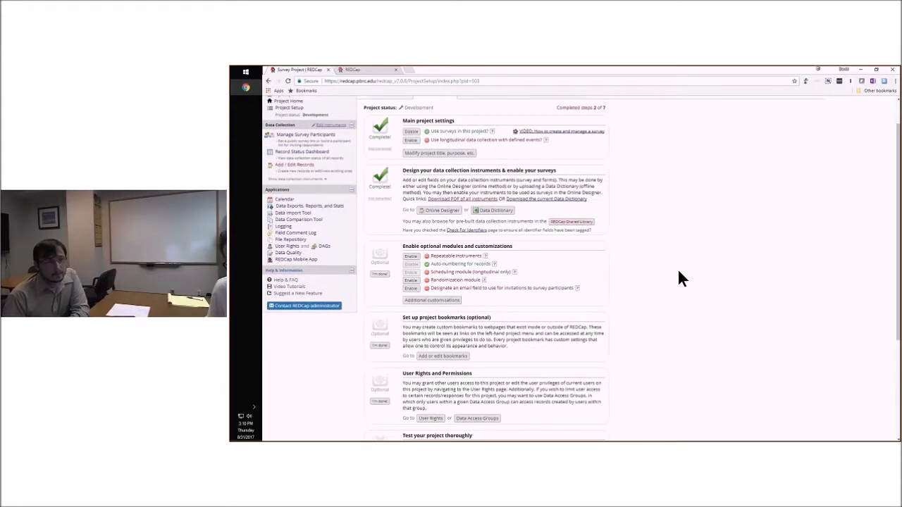
pyautogui.scroll(-1, 671, 270)
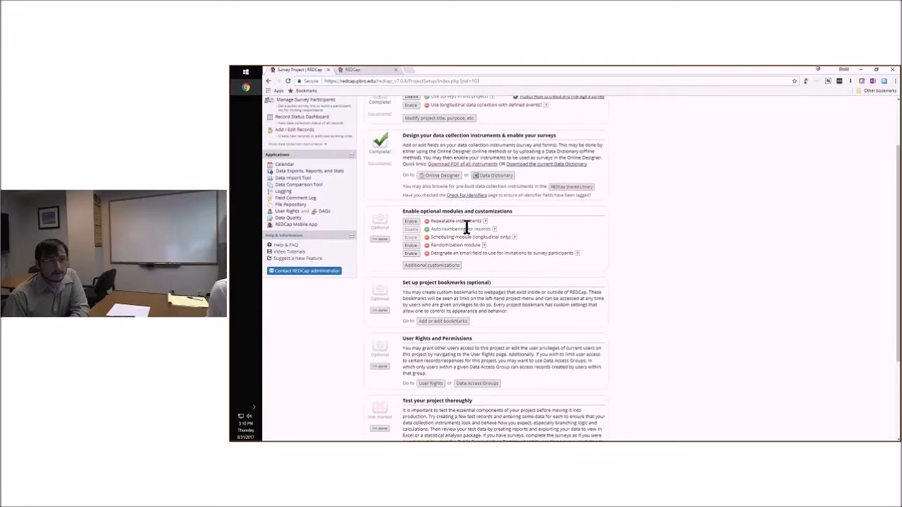
pyautogui.rightClick(443, 180)
pyautogui.press('Escape')
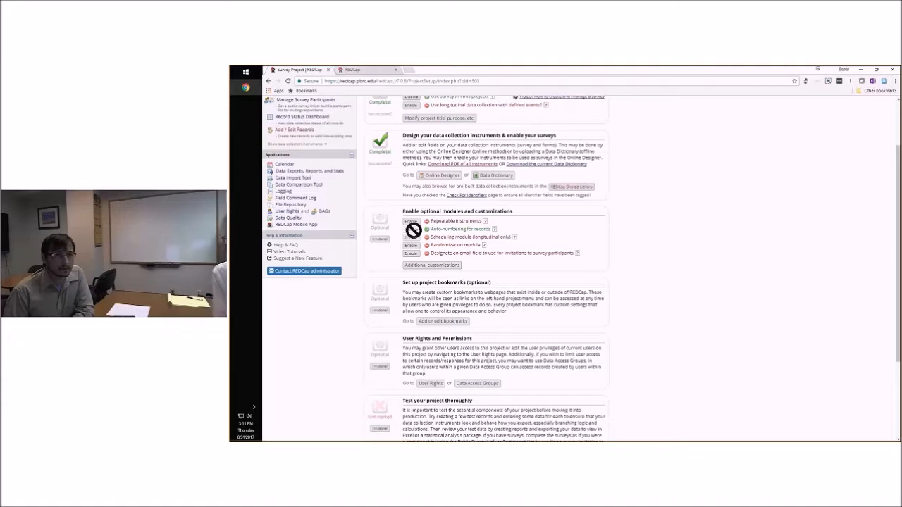
pyautogui.scroll(1, 422, 231)
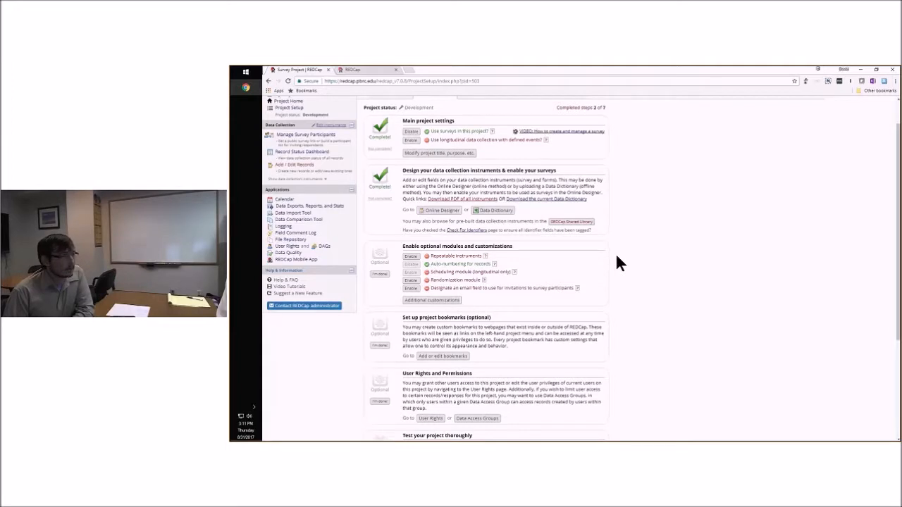
pyautogui.scroll(-1, 615, 263)
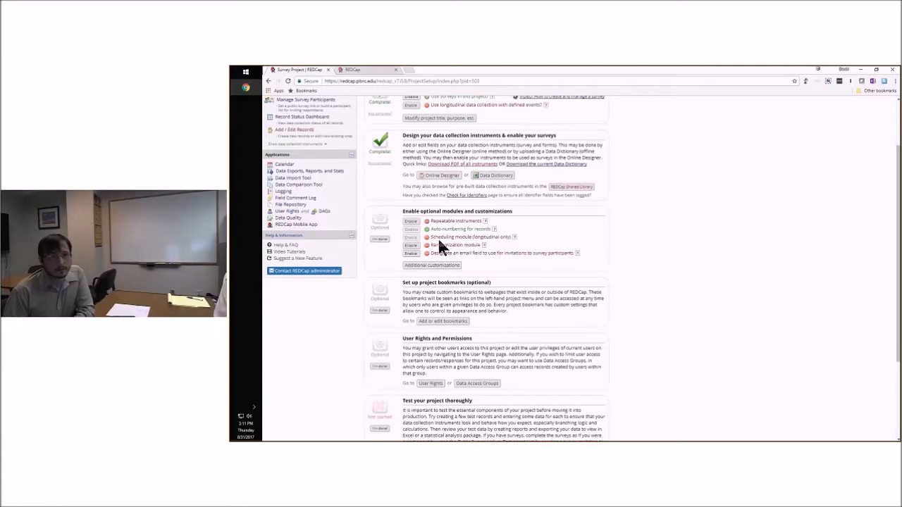
pyautogui.scroll(3, 423, 190)
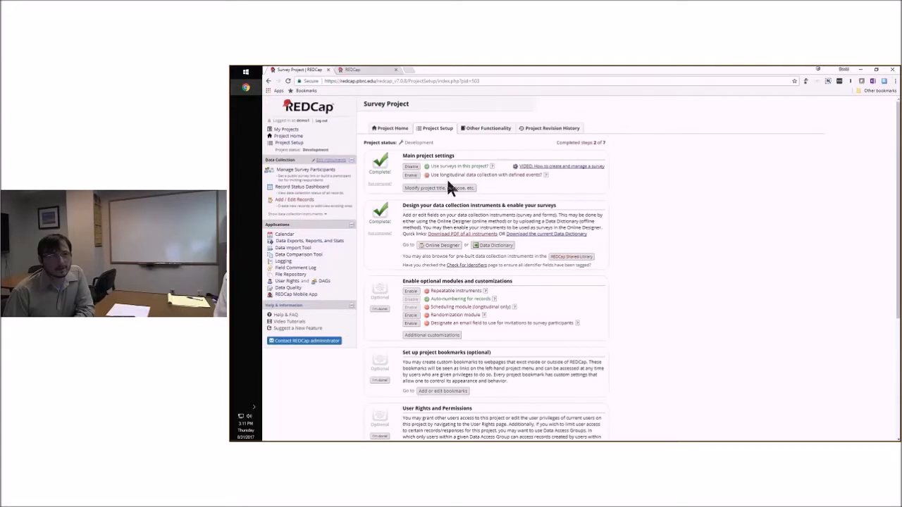
pyautogui.scroll(-1, 469, 278)
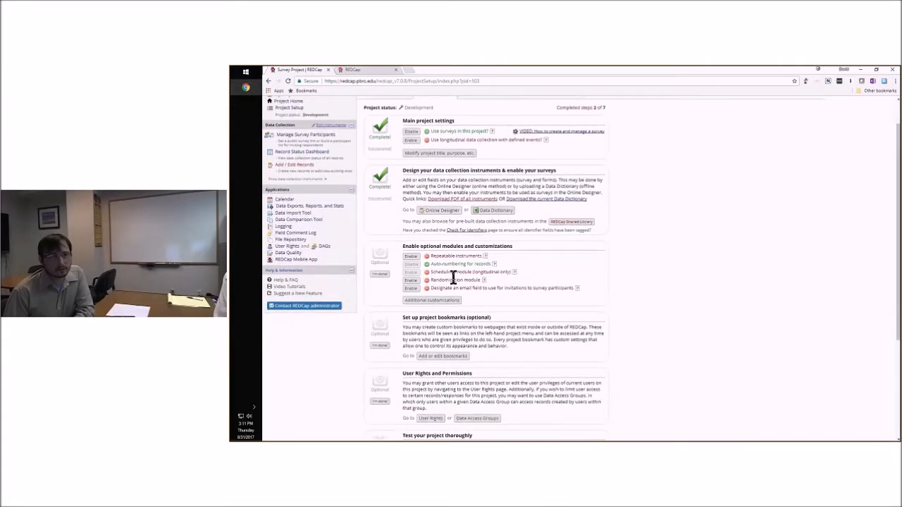
pyautogui.scroll(-1, 455, 275)
pyautogui.scroll(-1, 477, 267)
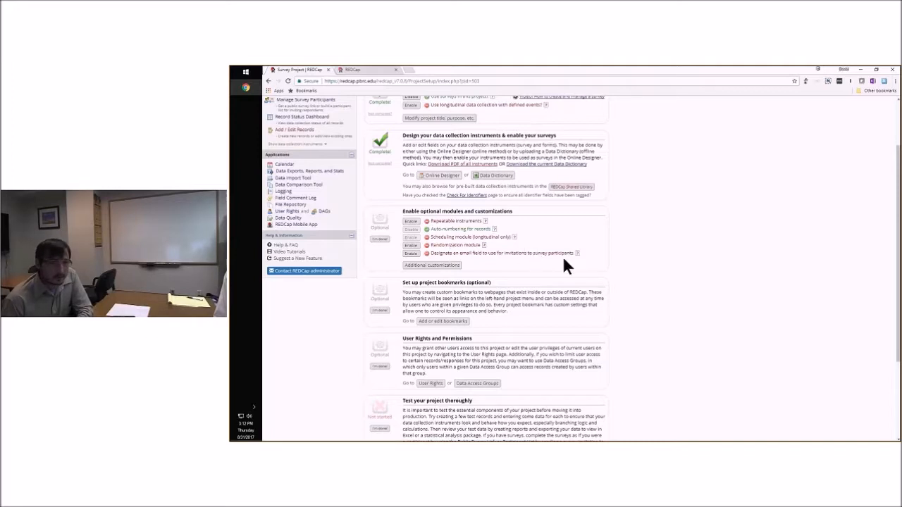
# Designate the email ("E-mail") field for invitations to survey participants and save the setting
pyautogui.click(412, 255)
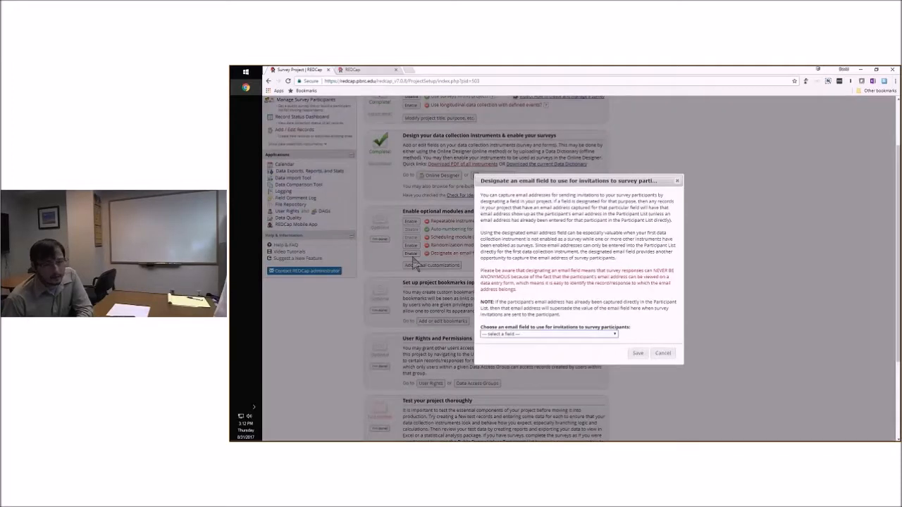
pyautogui.click(528, 334)
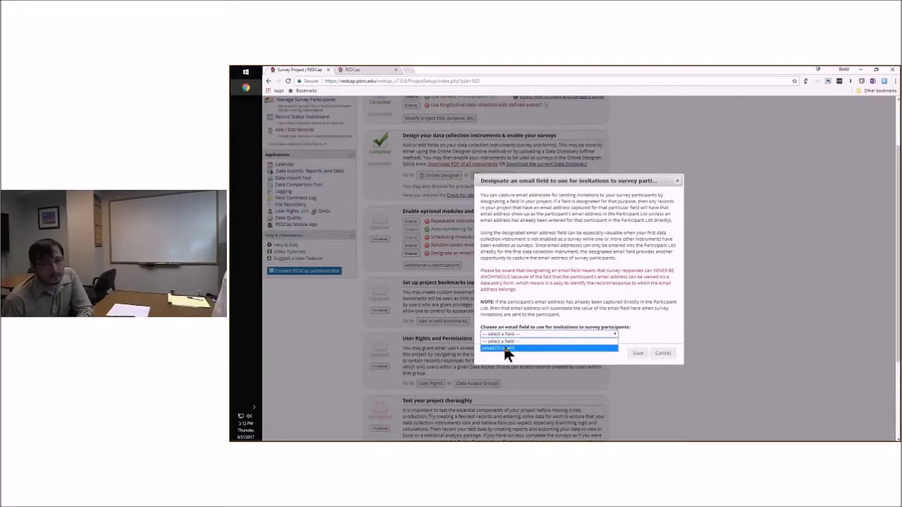
pyautogui.click(506, 348)
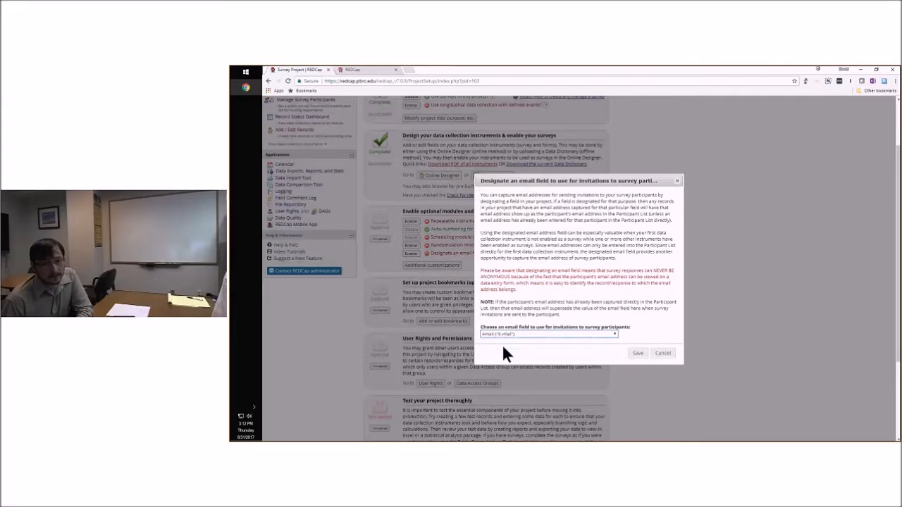
pyautogui.click(636, 353)
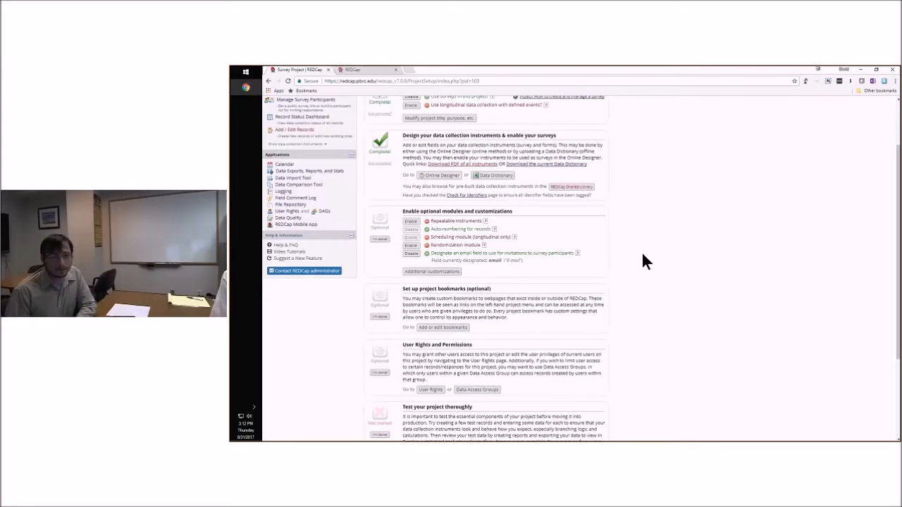
# Examine the project setup checklist around optional modules, project bookmarks, user rights and testing
pyautogui.scroll(-1, 632, 254)
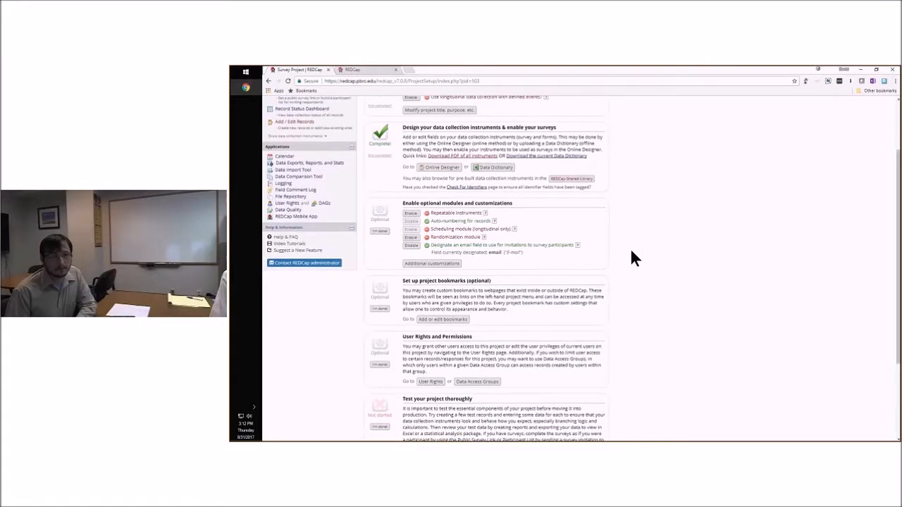
pyautogui.scroll(-1, 632, 253)
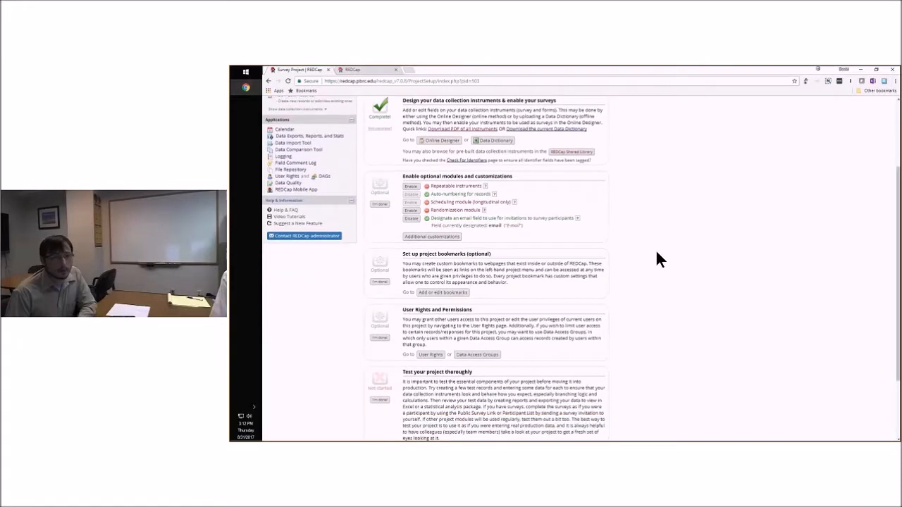
pyautogui.scroll(1, 630, 244)
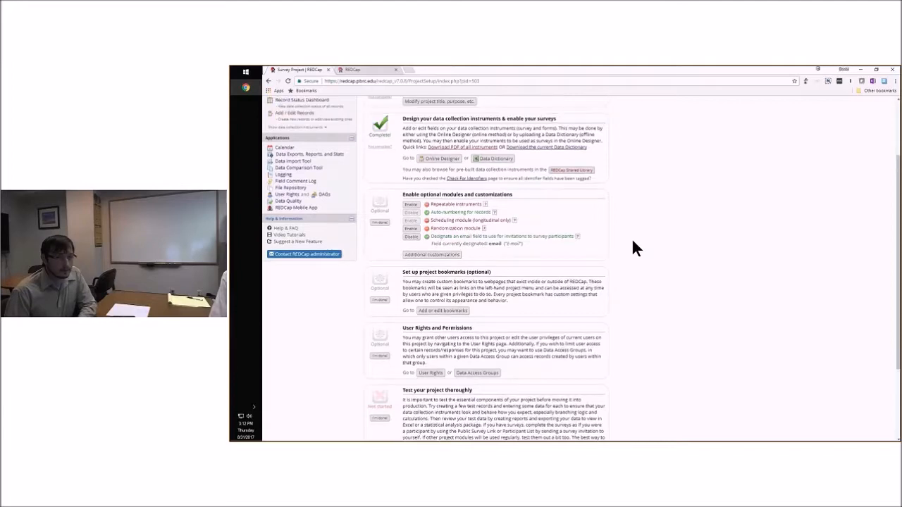
pyautogui.scroll(1, 631, 248)
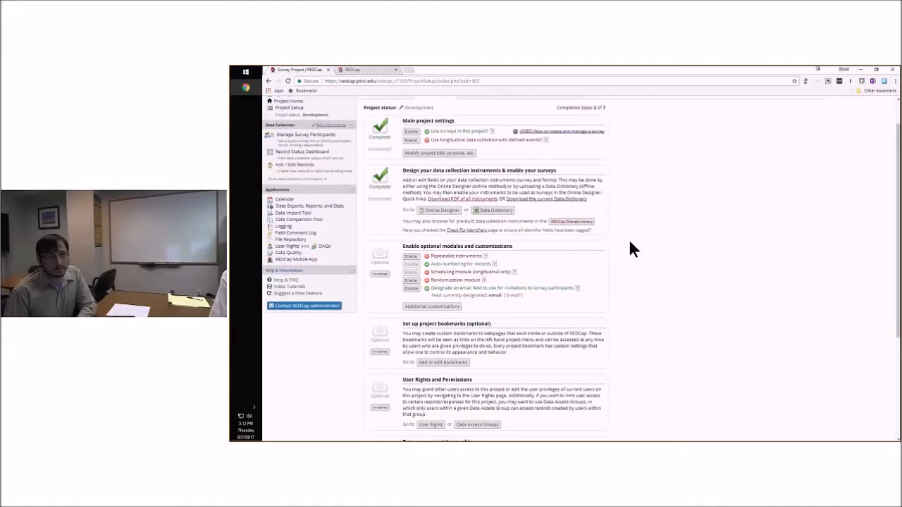
pyautogui.scroll(-1, 630, 250)
pyautogui.scroll(-1, 630, 252)
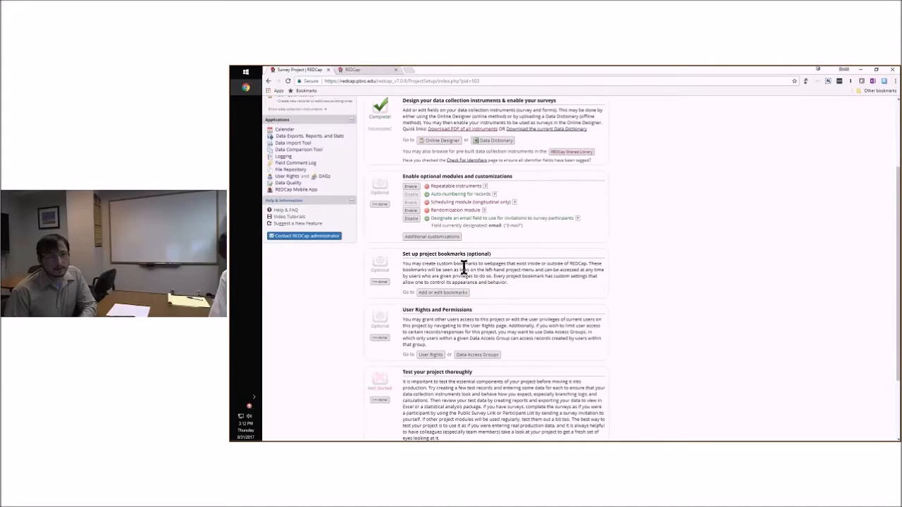
pyautogui.scroll(-1, 451, 265)
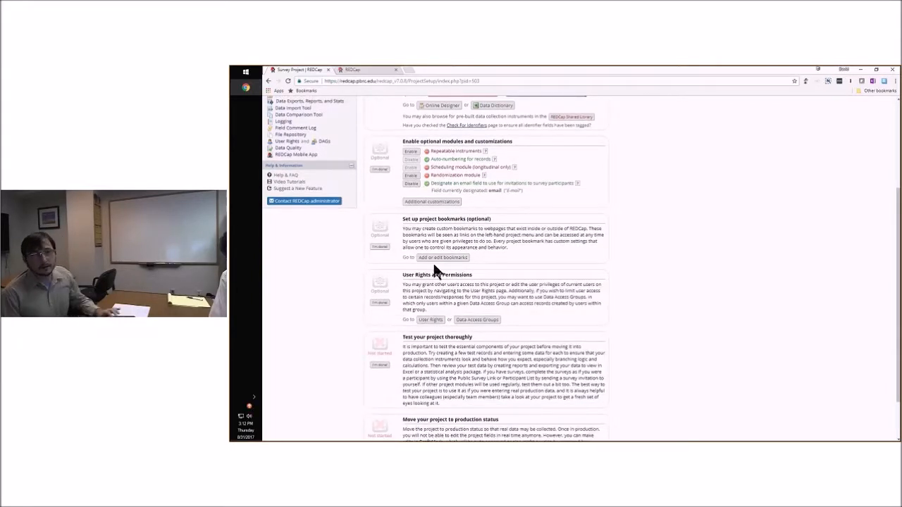
pyautogui.scroll(1, 419, 261)
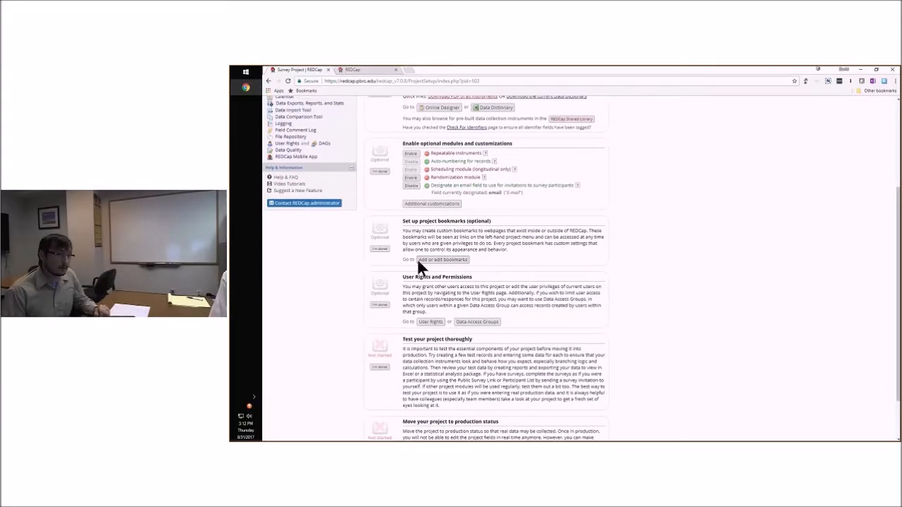
pyautogui.scroll(2, 418, 259)
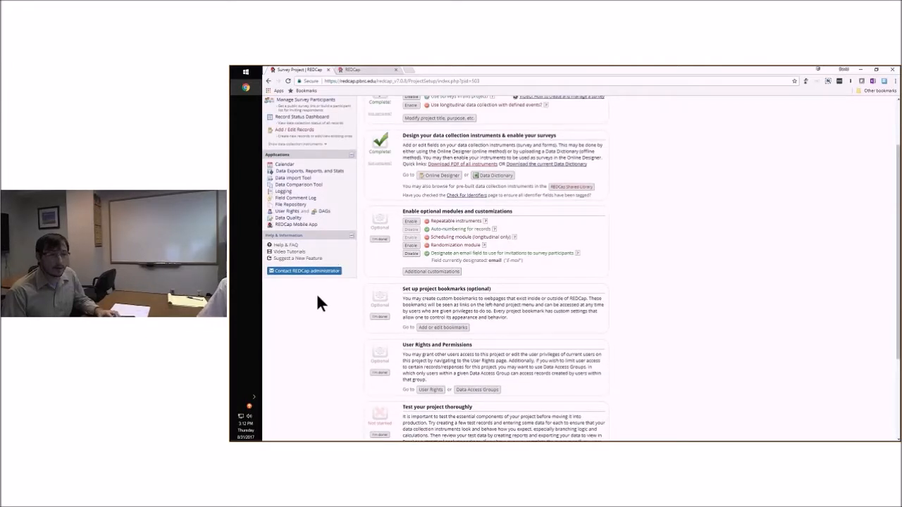
pyautogui.scroll(-1, 315, 300)
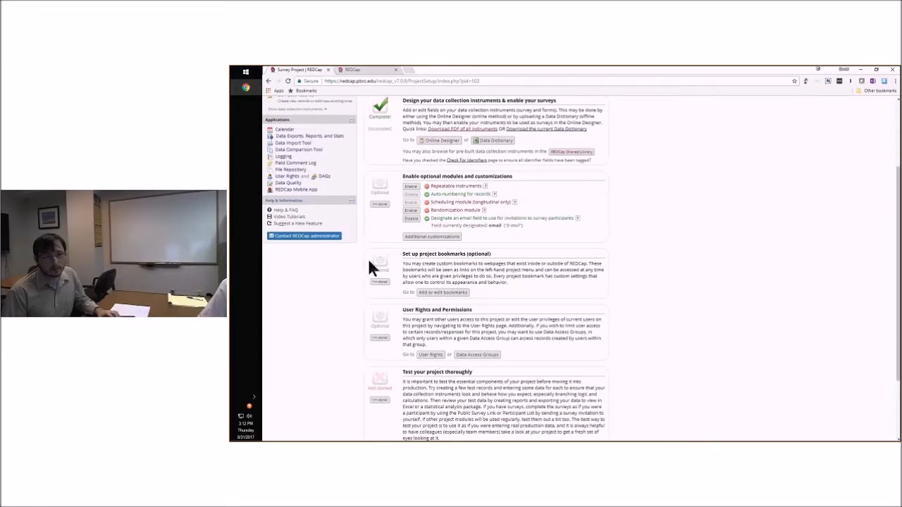
pyautogui.click(440, 293)
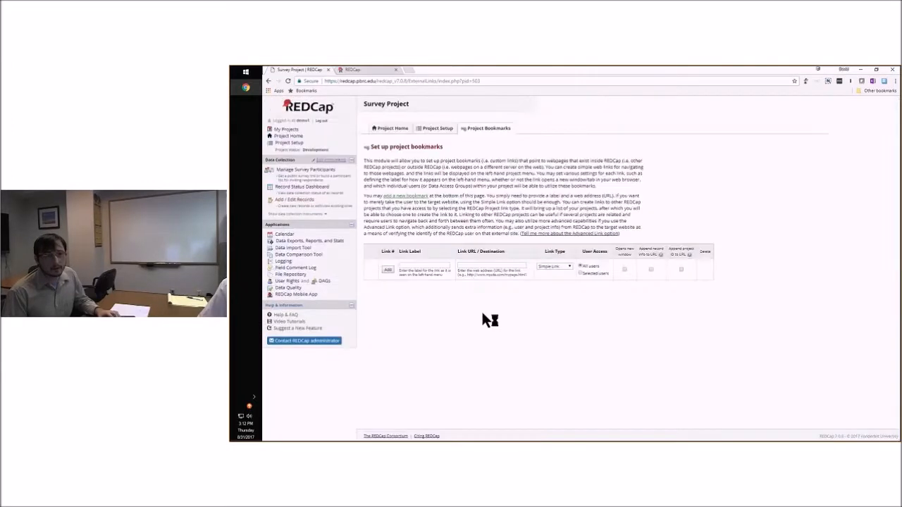
pyautogui.click(420, 264)
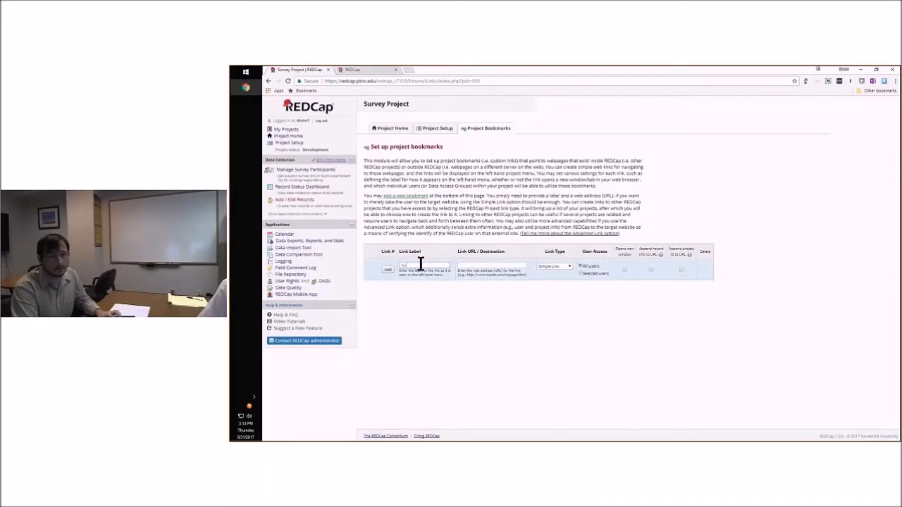
pyautogui.write('Google')
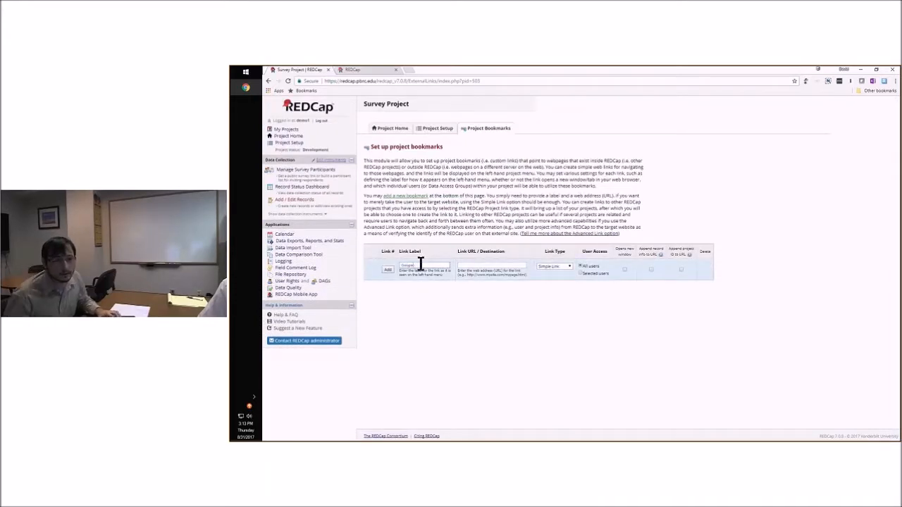
pyautogui.click(491, 266)
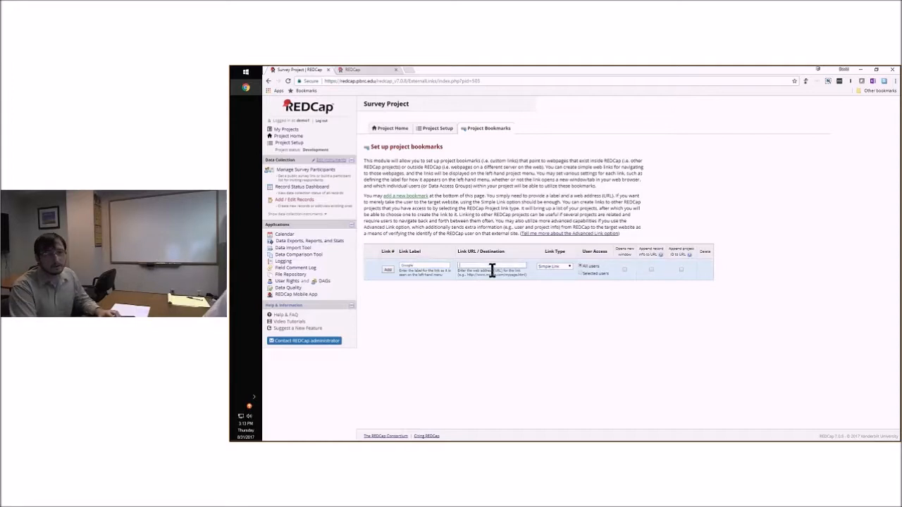
pyautogui.write('h')
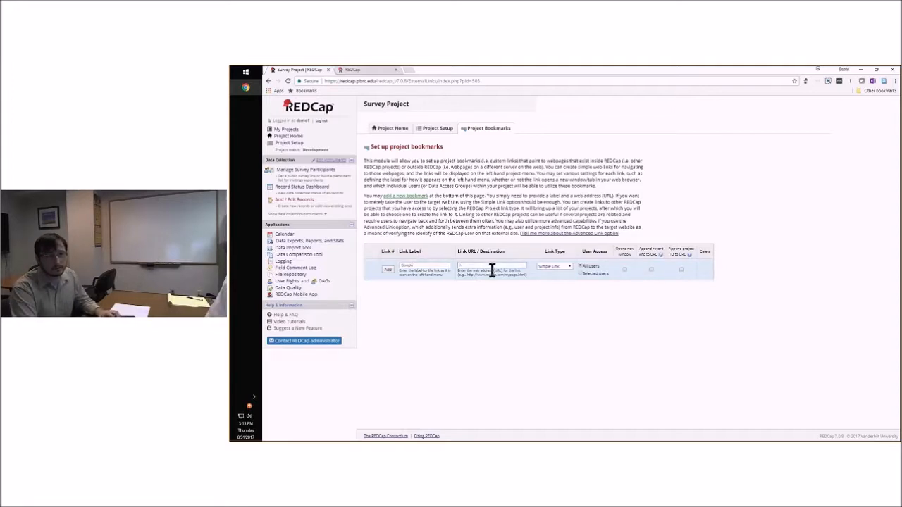
pyautogui.write('ttp')
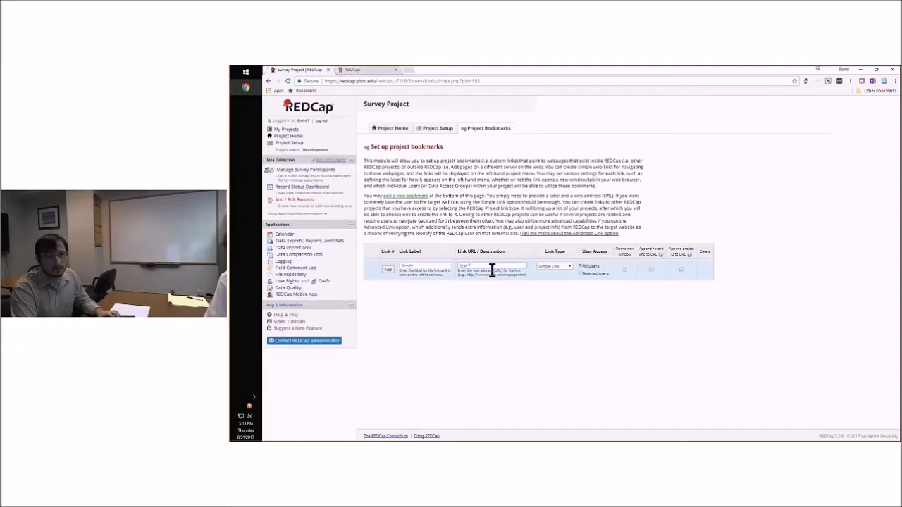
pyautogui.write('://www.google.com')
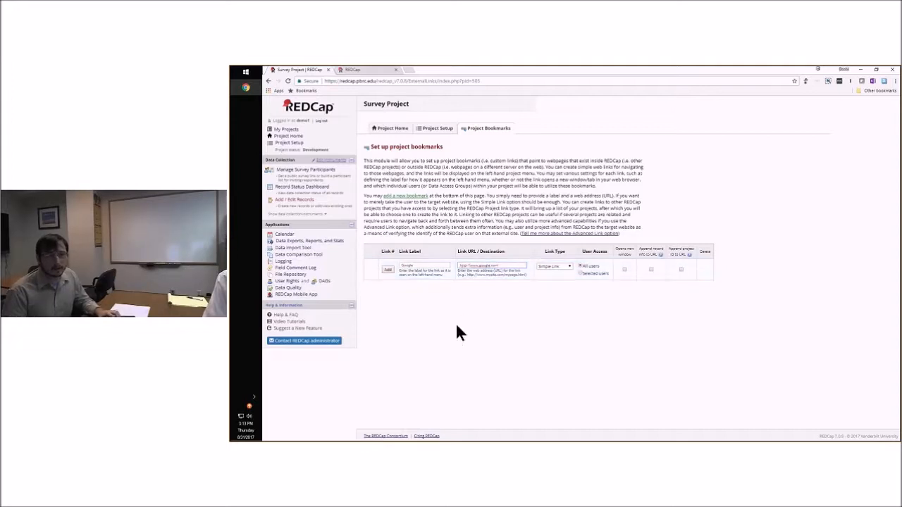
pyautogui.click(624, 269)
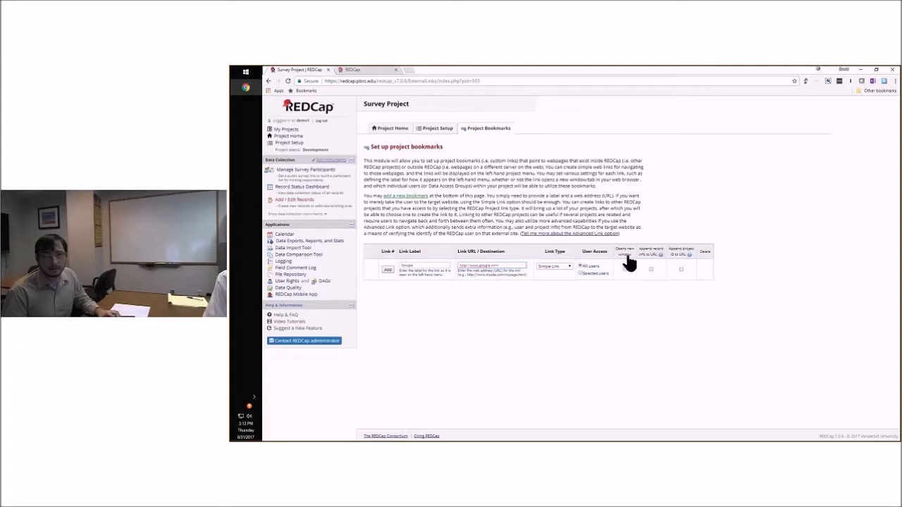
pyautogui.click(388, 272)
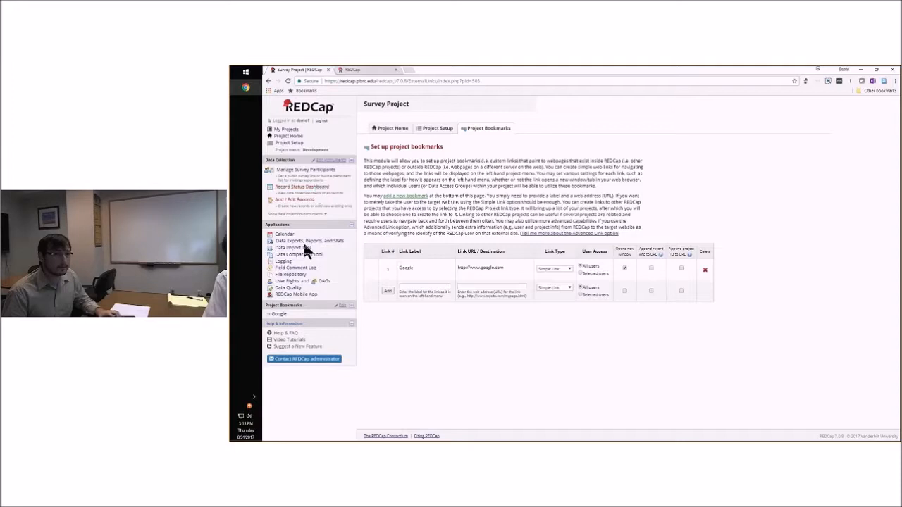
# Test the Google project bookmark, close the page it opens, and return to the project setup checklist
pyautogui.click(279, 315)
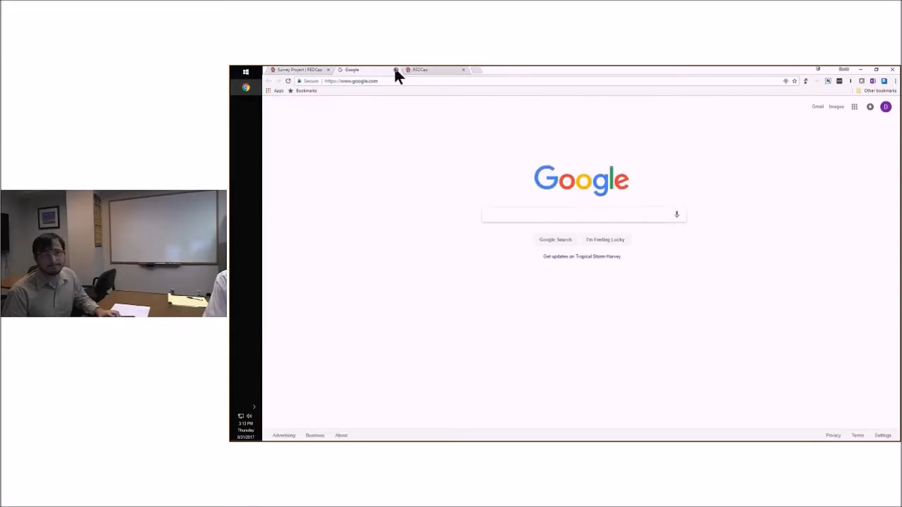
pyautogui.click(395, 70)
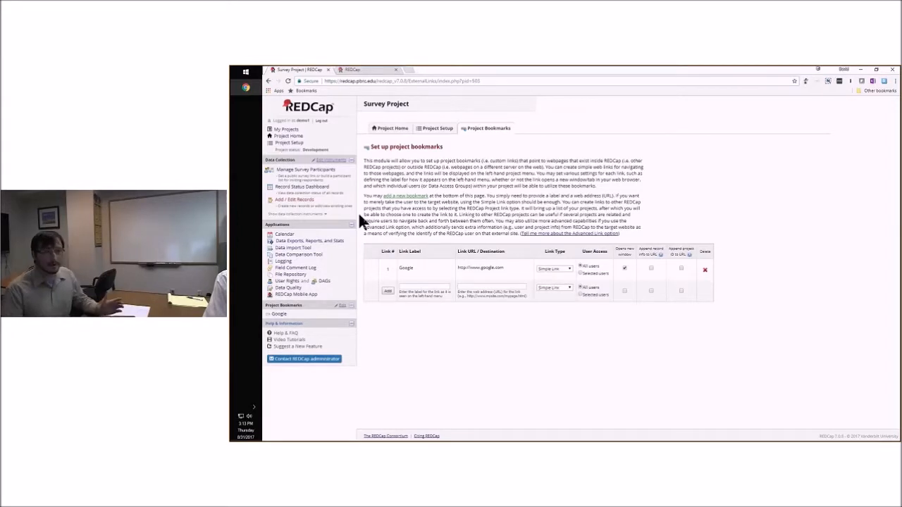
pyautogui.click(437, 129)
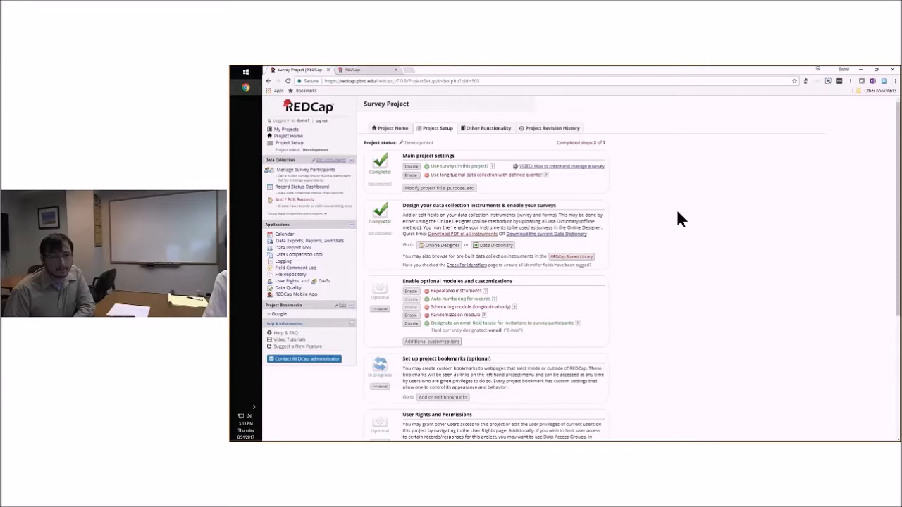
# Enable the custom record label option in the project's additional customizations
pyautogui.scroll(-1, 676, 219)
pyautogui.scroll(-1, 663, 240)
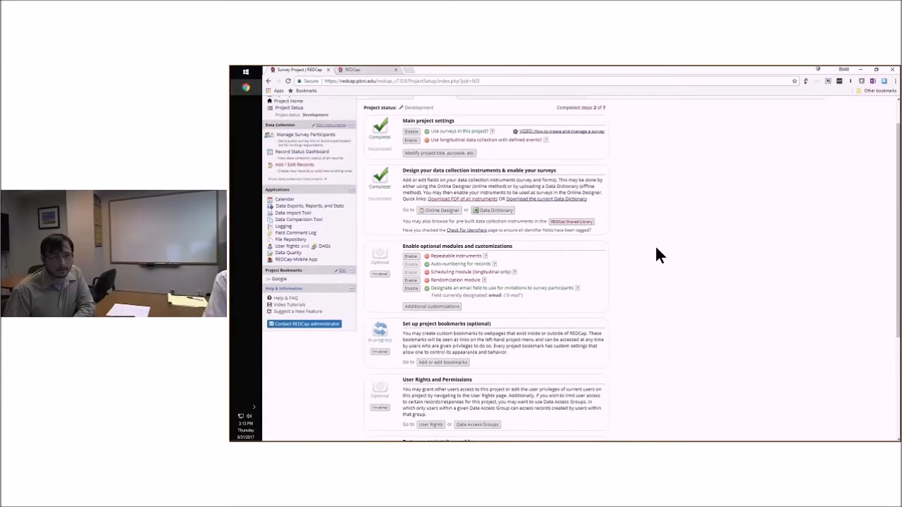
pyautogui.scroll(-2, 656, 248)
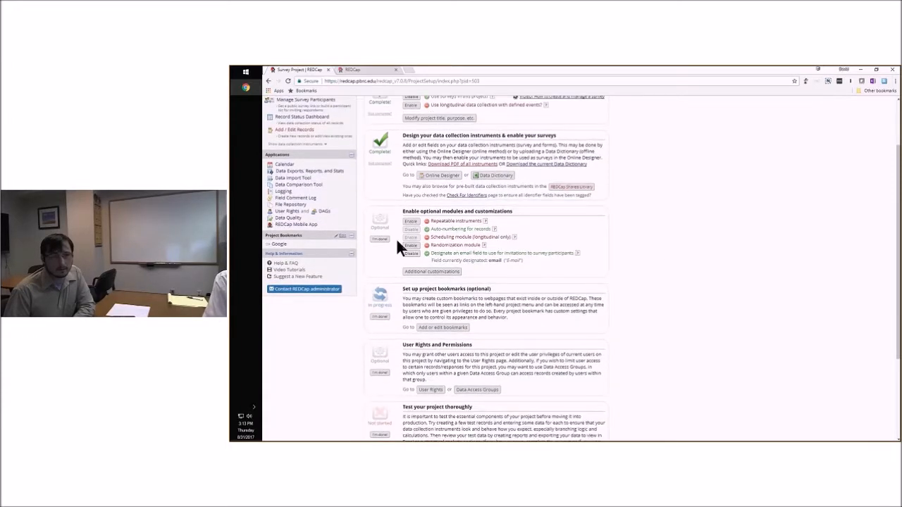
pyautogui.click(419, 272)
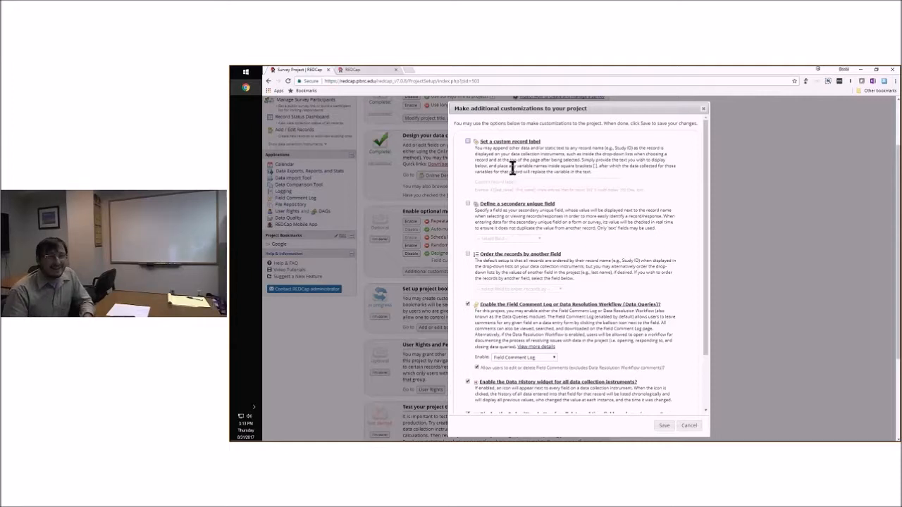
pyautogui.click(467, 140)
pyautogui.click(540, 184)
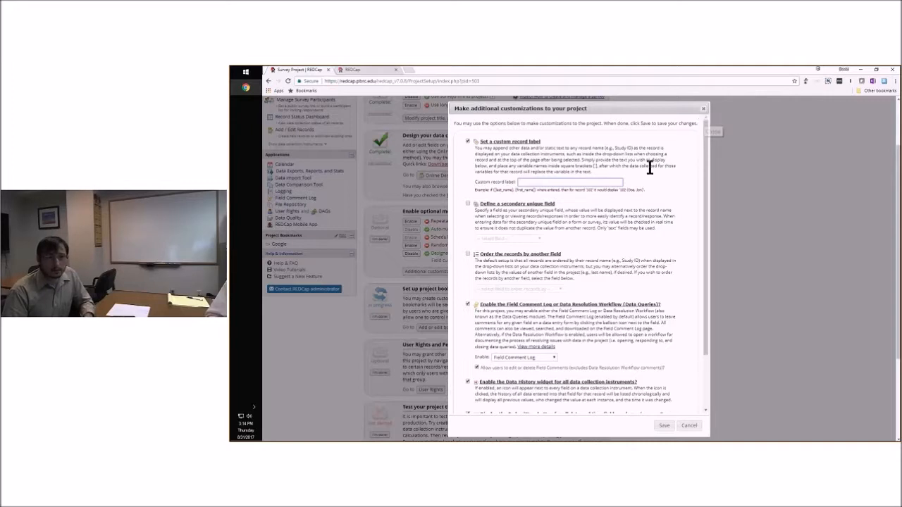
pyautogui.click(536, 207)
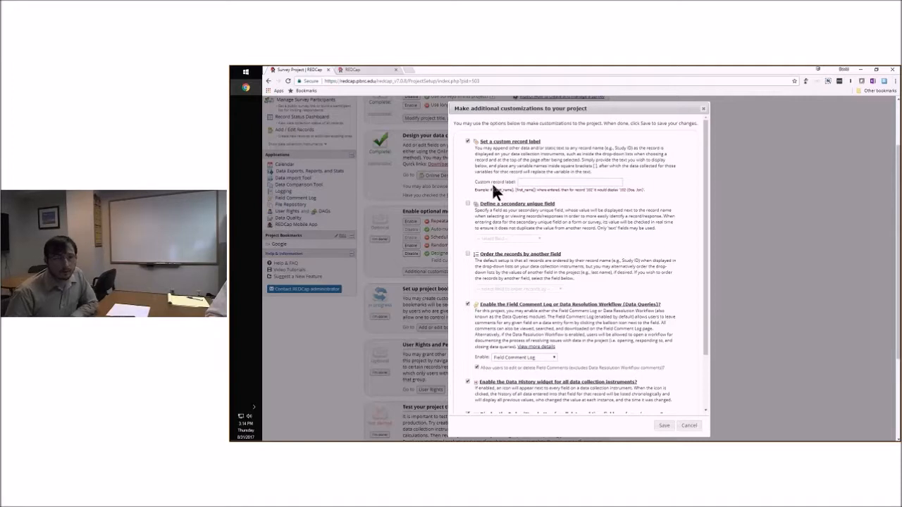
pyautogui.click(468, 140)
pyautogui.click(468, 141)
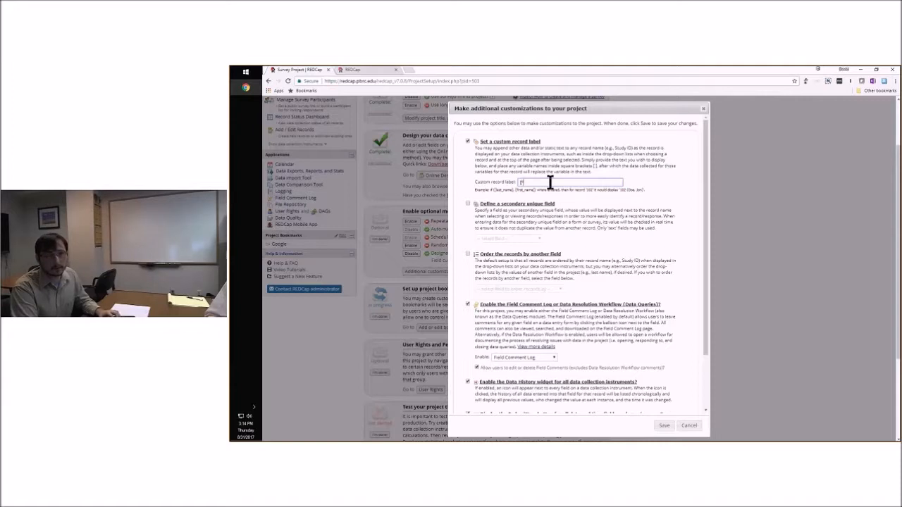
# Try [firstname] as the custom record label, and turn the custom record label option back off
pyautogui.press('BackSpace')
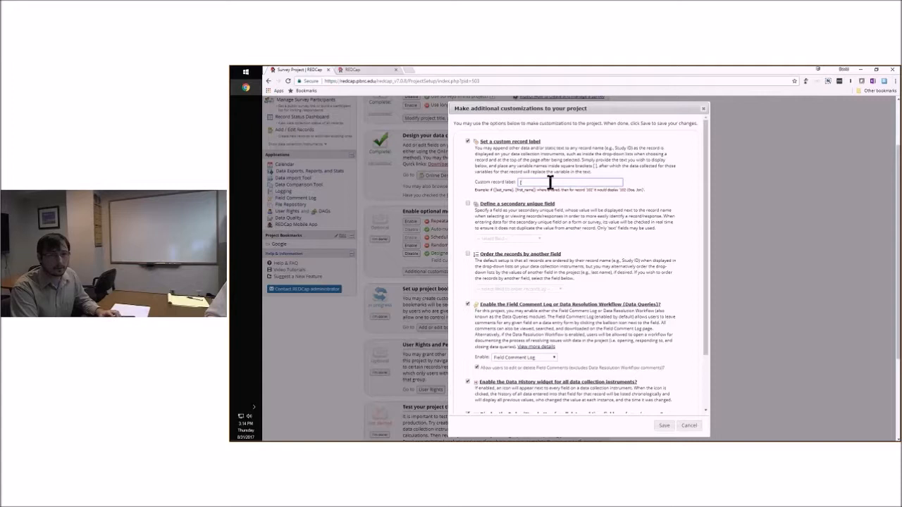
pyautogui.write('firs')
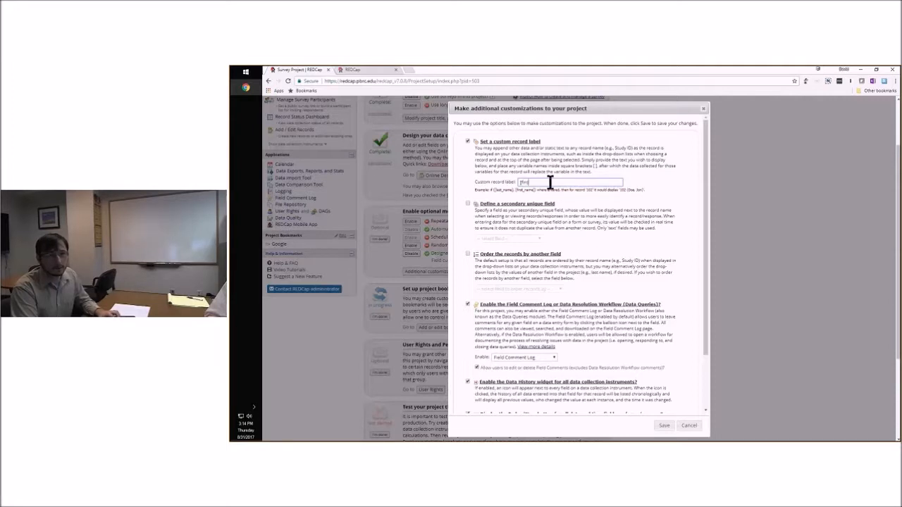
pyautogui.write('tname]')
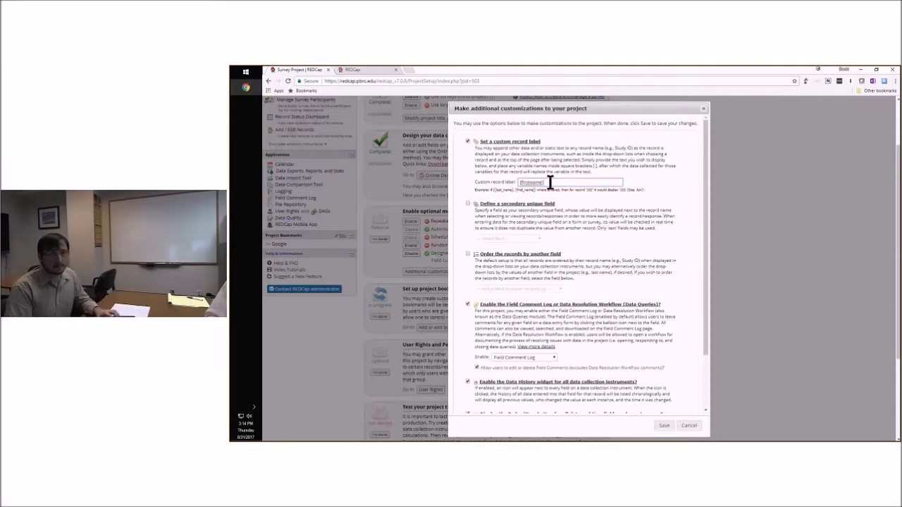
pyautogui.hotkey('ctrl', 'a')
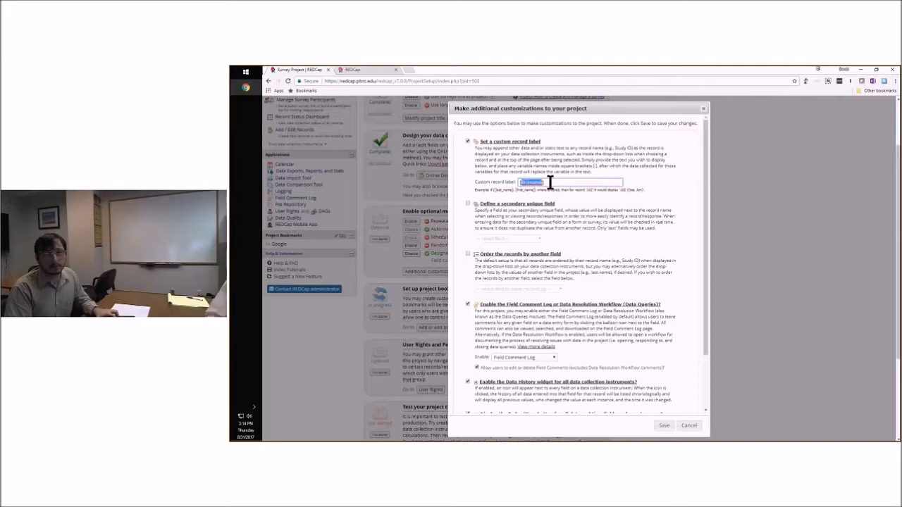
pyautogui.click(550, 182)
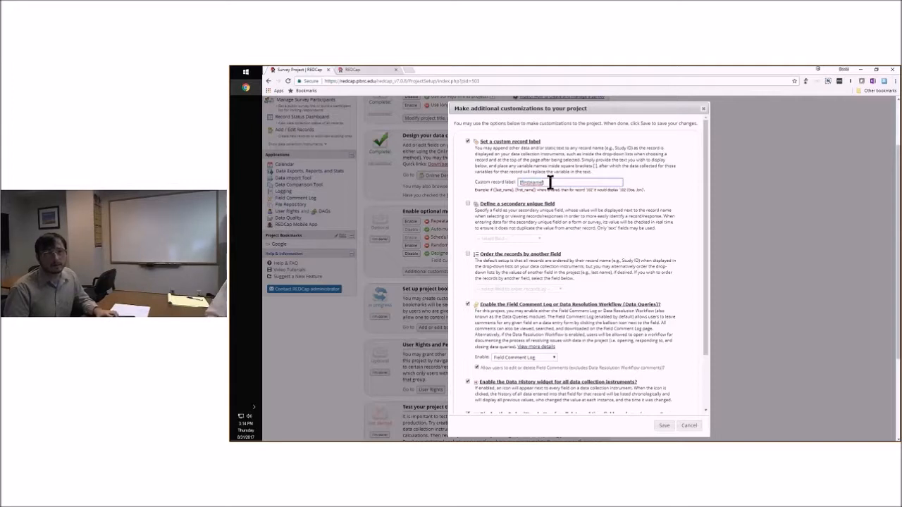
pyautogui.moveTo(551, 182); pyautogui.dragTo(509, 181)
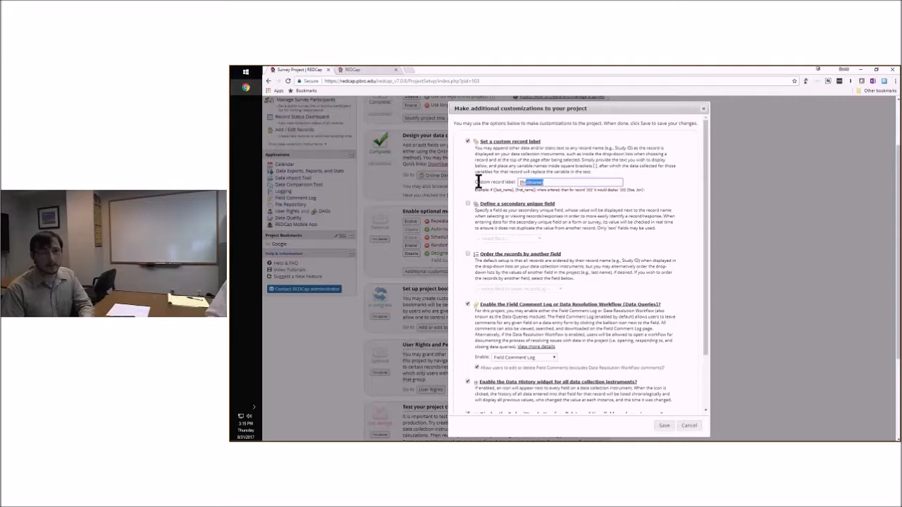
pyautogui.click(467, 141)
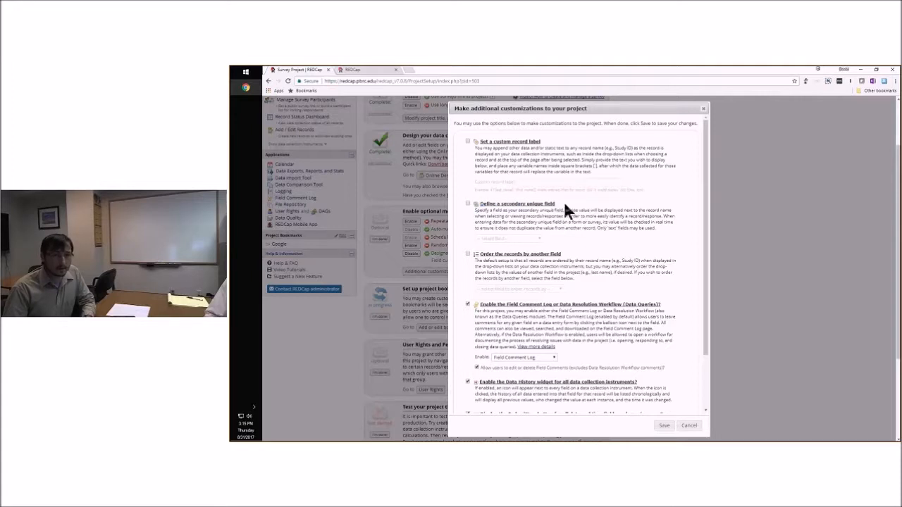
# Look through the fields offered for the secondary unique field, and leave that option turned off
pyautogui.click(467, 204)
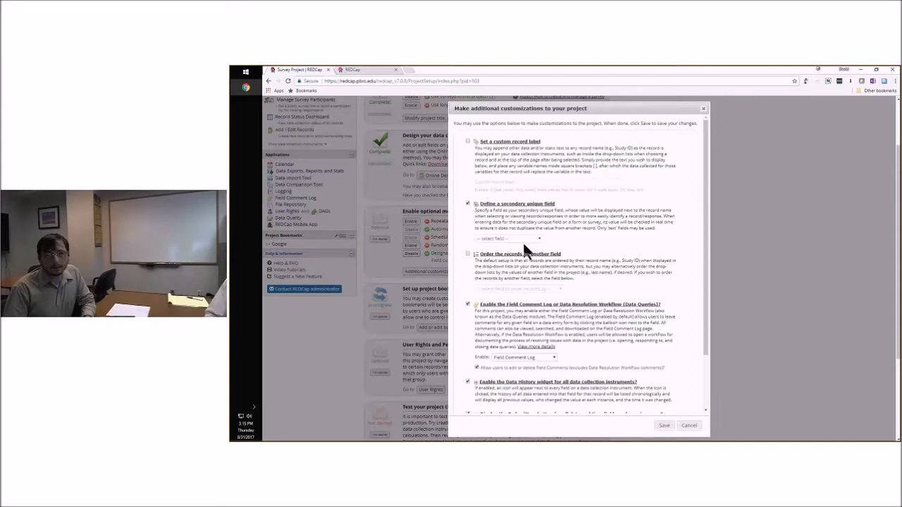
pyautogui.click(519, 238)
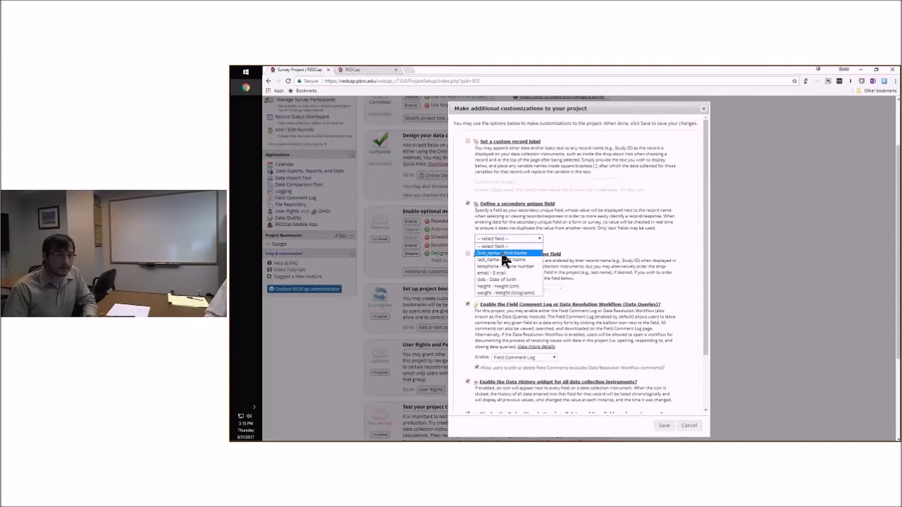
pyautogui.click(542, 224)
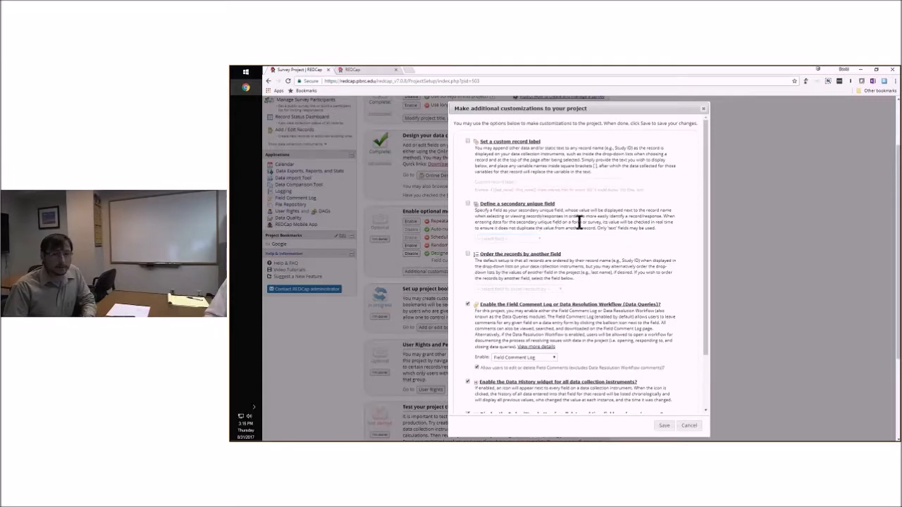
# Examine the remaining additional customizations, from record ordering to requiring a reason for changes, and close them without saving
pyautogui.scroll(-2, 650, 227)
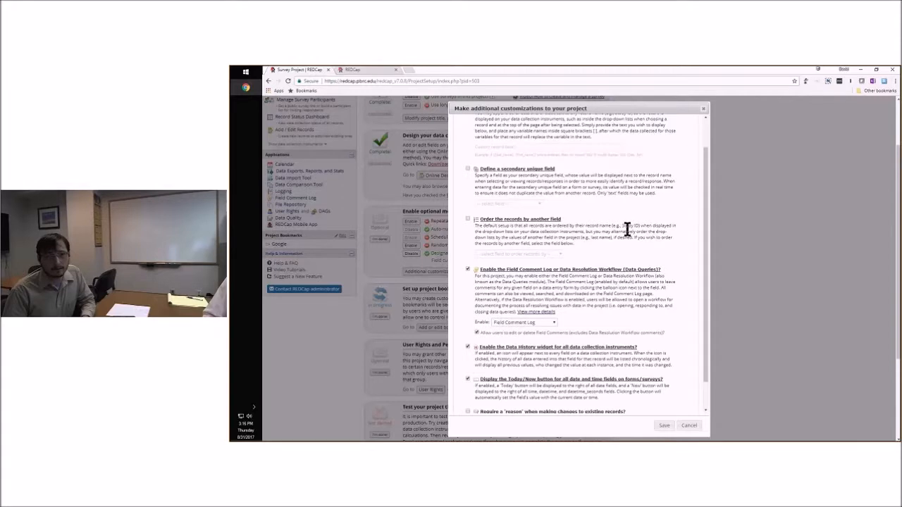
pyautogui.scroll(-1, 623, 234)
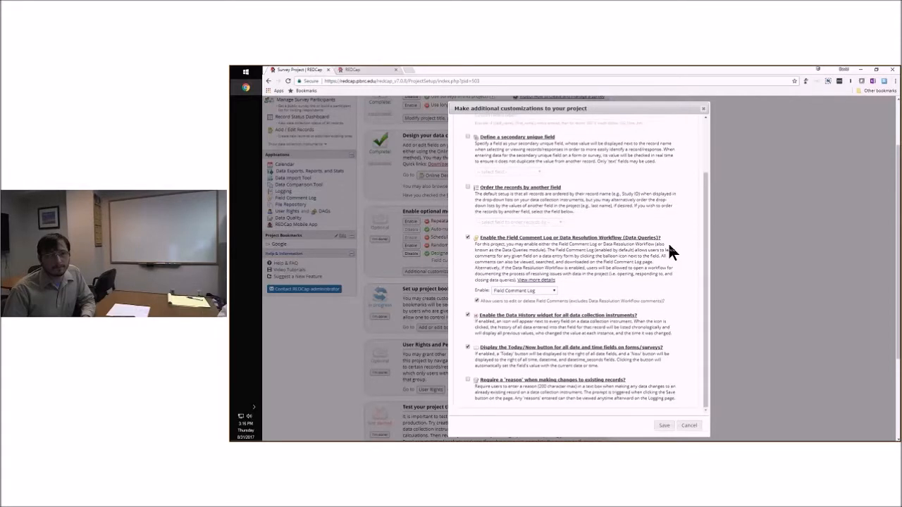
pyautogui.scroll(-1, 622, 238)
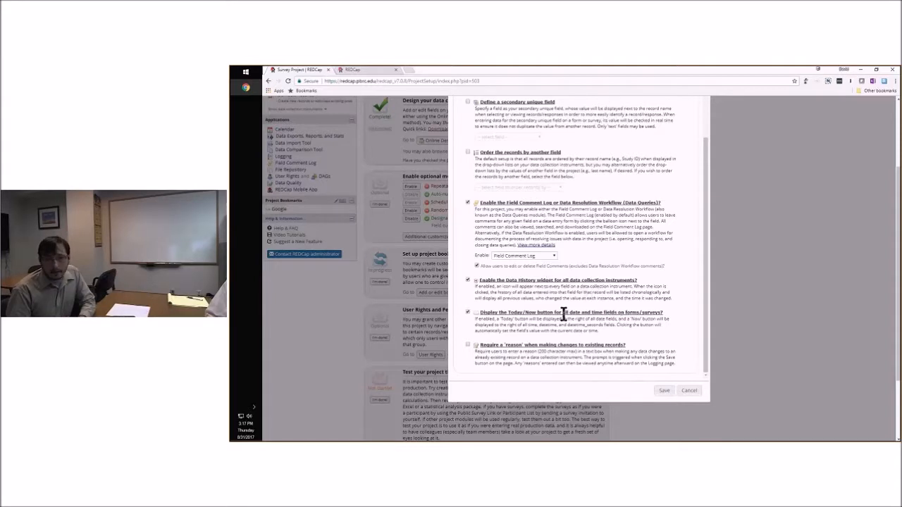
pyautogui.scroll(-1, 476, 289)
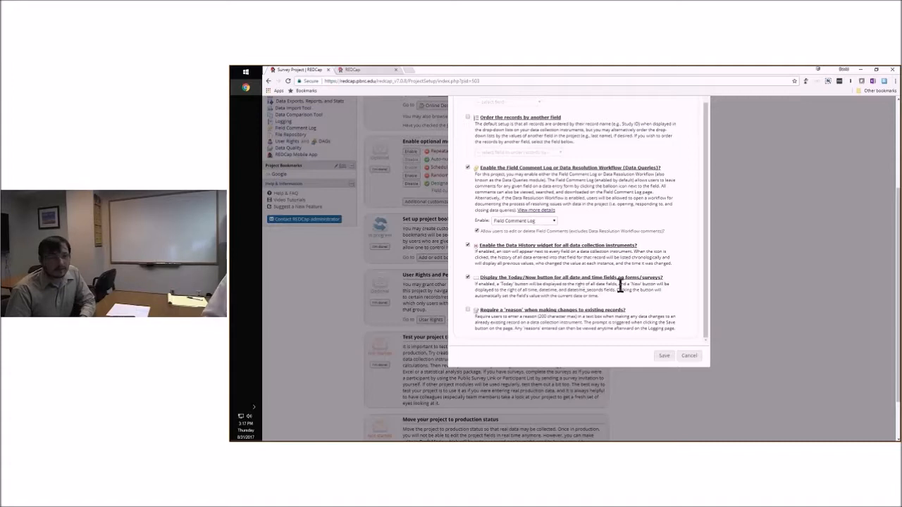
pyautogui.scroll(-1, 444, 266)
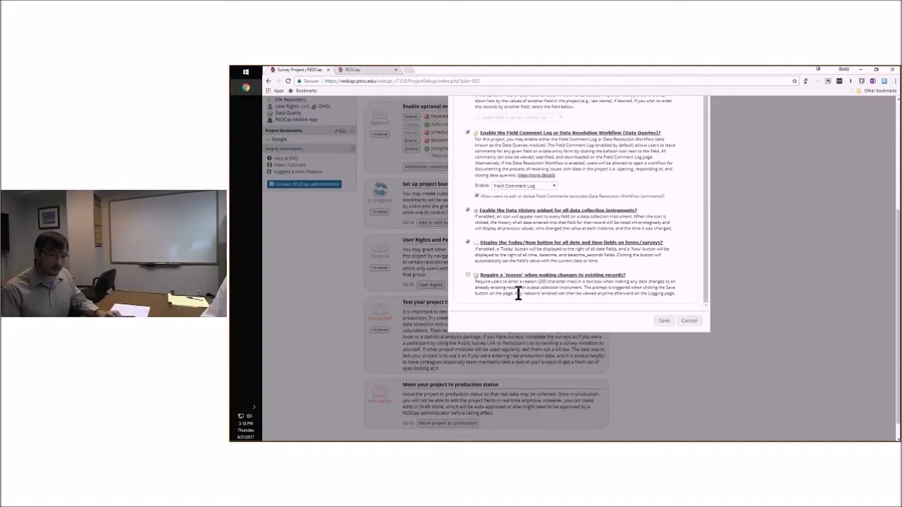
pyautogui.scroll(-1, 533, 285)
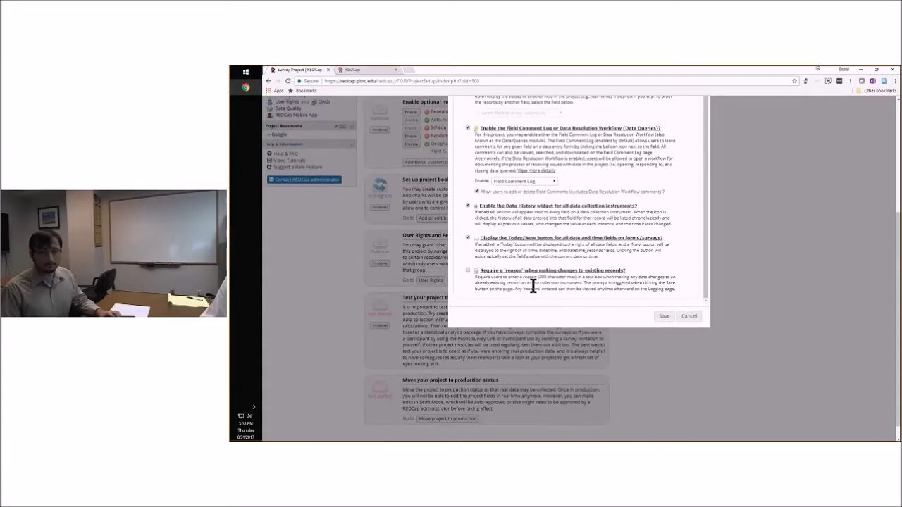
pyautogui.scroll(-3, 687, 303)
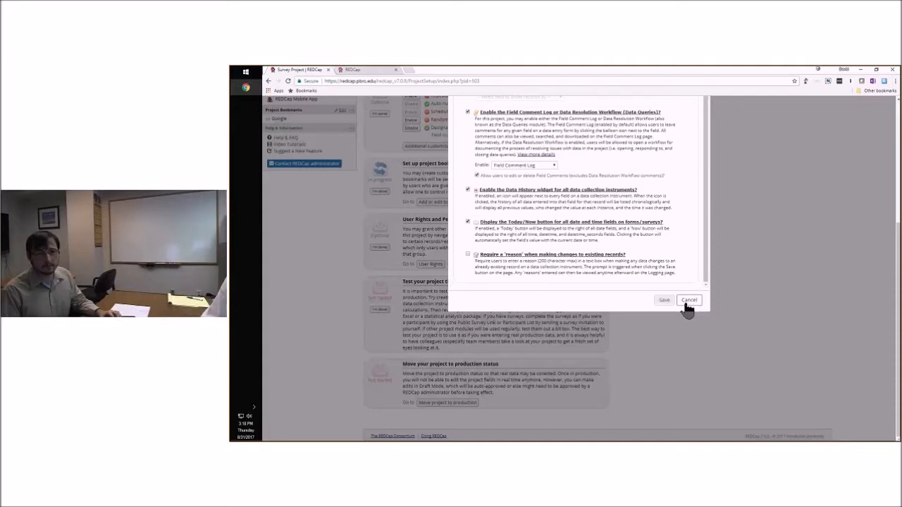
pyautogui.click(689, 301)
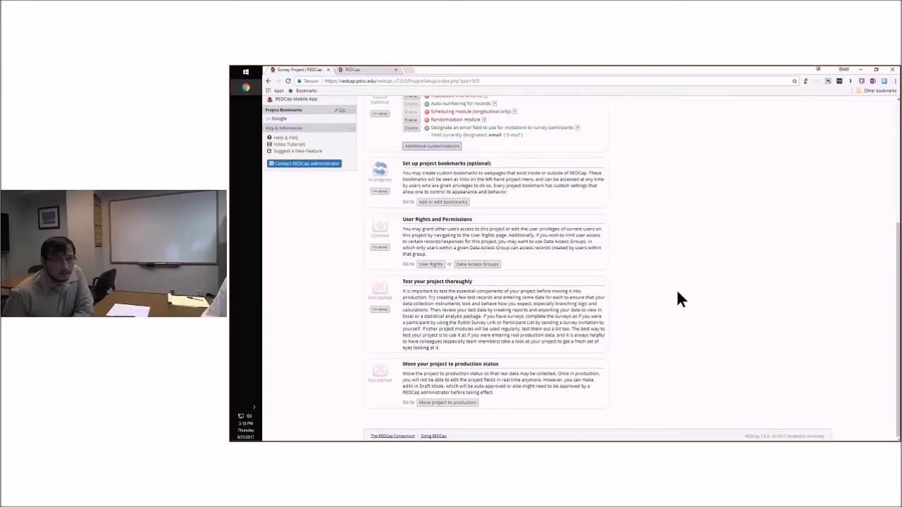
# Review the project setup checklist from optional modules through bookmarks, user rights and project testing
pyautogui.scroll(1, 676, 299)
pyautogui.scroll(2, 644, 299)
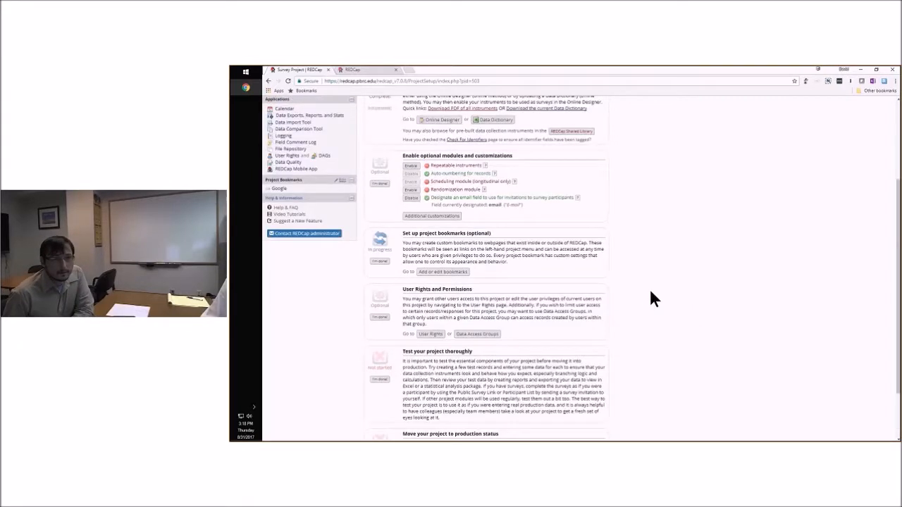
pyautogui.scroll(-2, 634, 289)
pyautogui.scroll(-1, 611, 287)
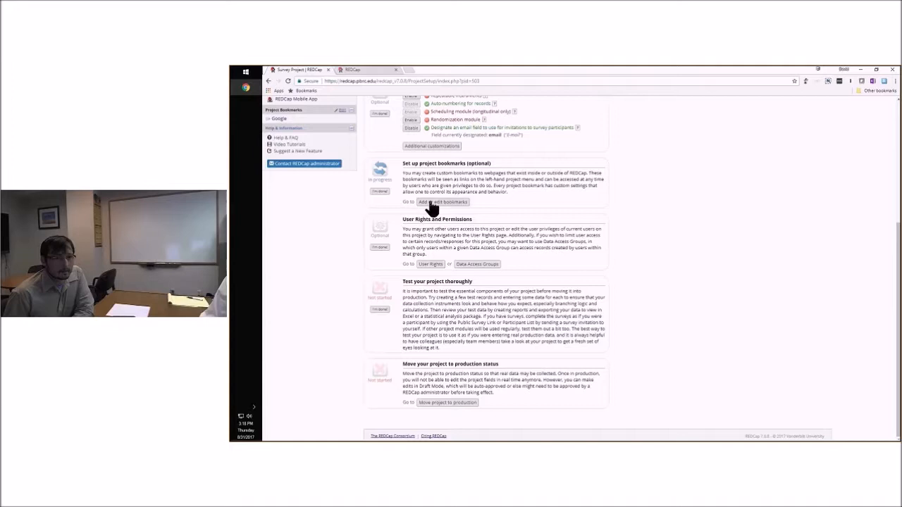
pyautogui.scroll(1, 548, 209)
pyautogui.scroll(3, 550, 206)
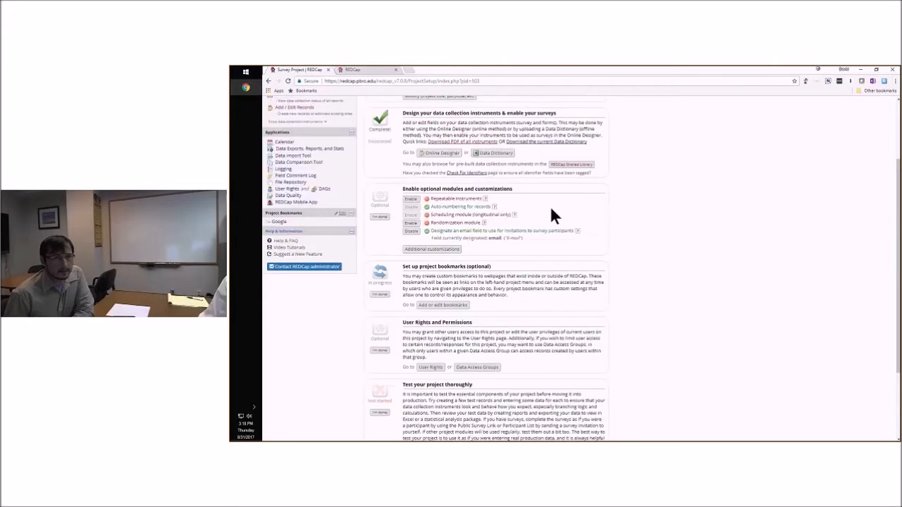
pyautogui.scroll(-1, 451, 299)
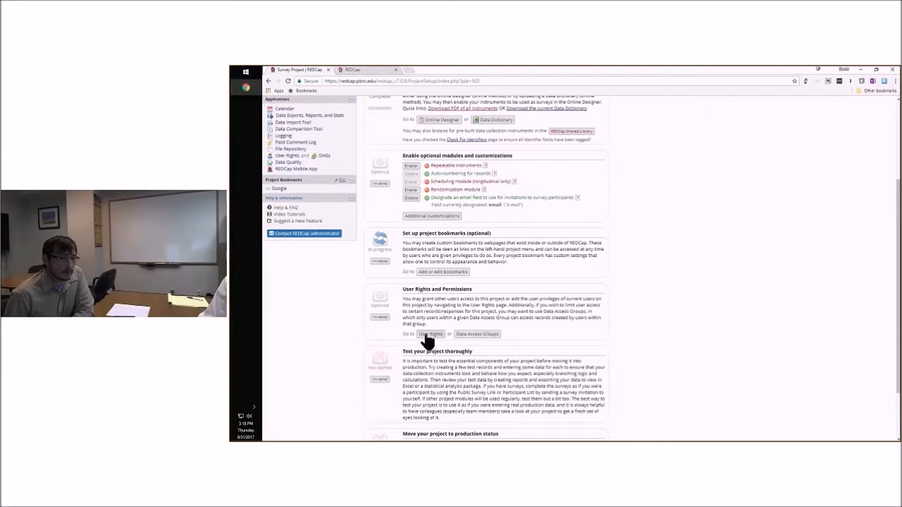
pyautogui.scroll(-1, 560, 313)
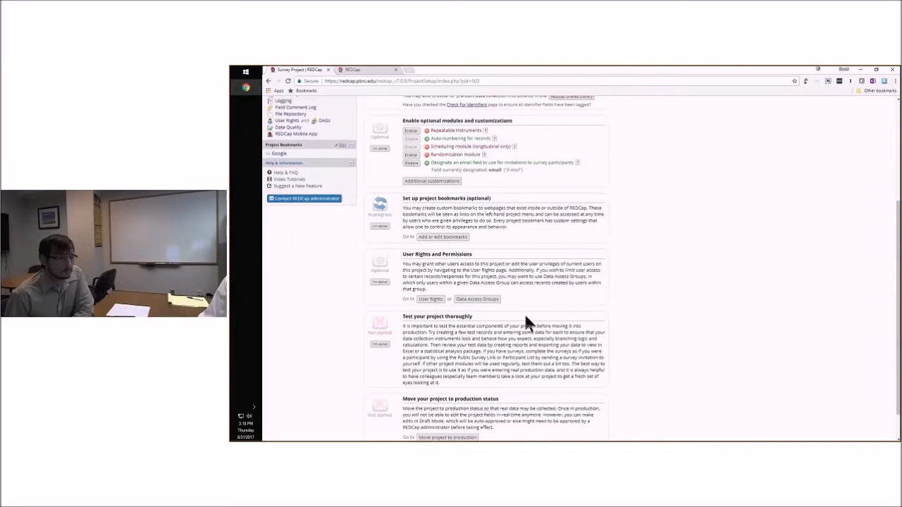
# Create a user role named PI in the project's user rights, keeping its default privileges
pyautogui.click(429, 300)
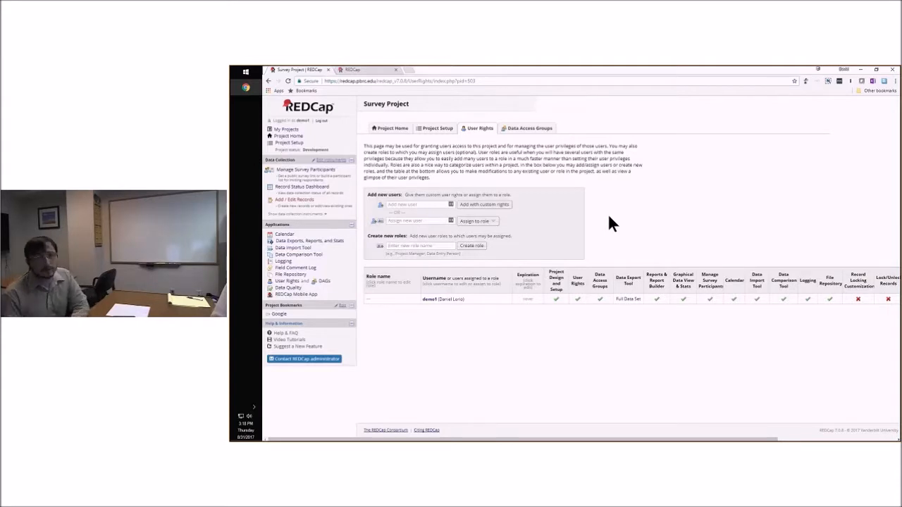
pyautogui.click(418, 246)
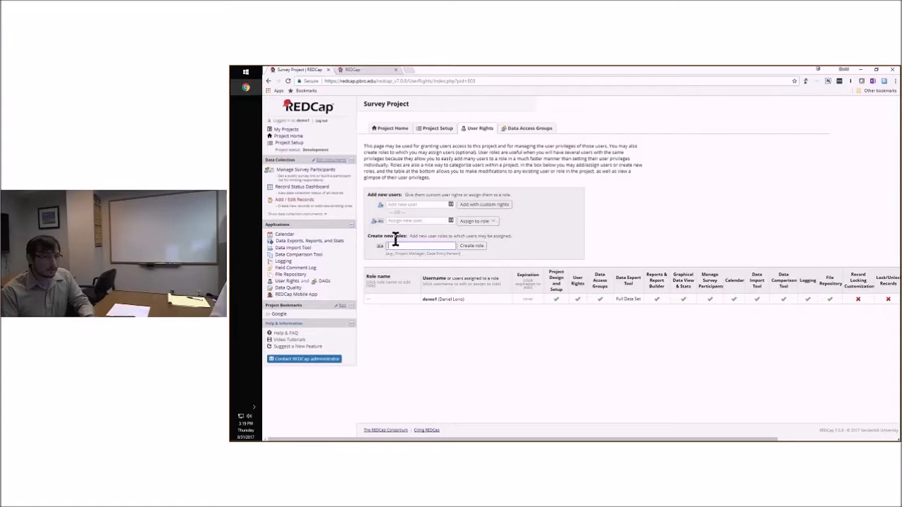
pyautogui.write('PI')
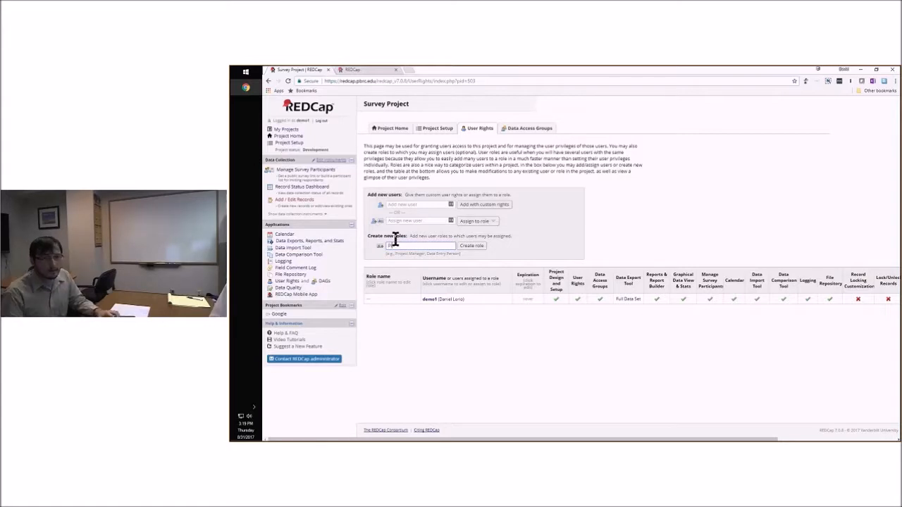
pyautogui.click(472, 245)
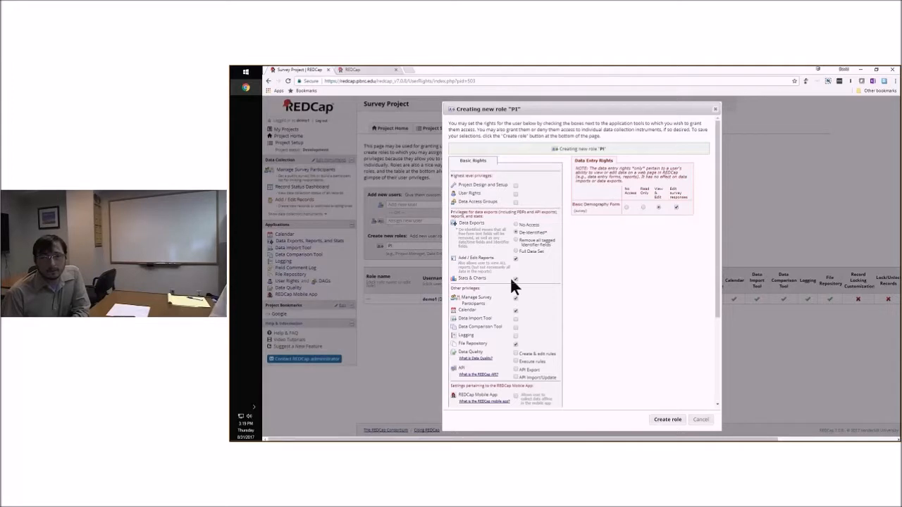
pyautogui.scroll(-1, 514, 285)
pyautogui.scroll(-1, 560, 286)
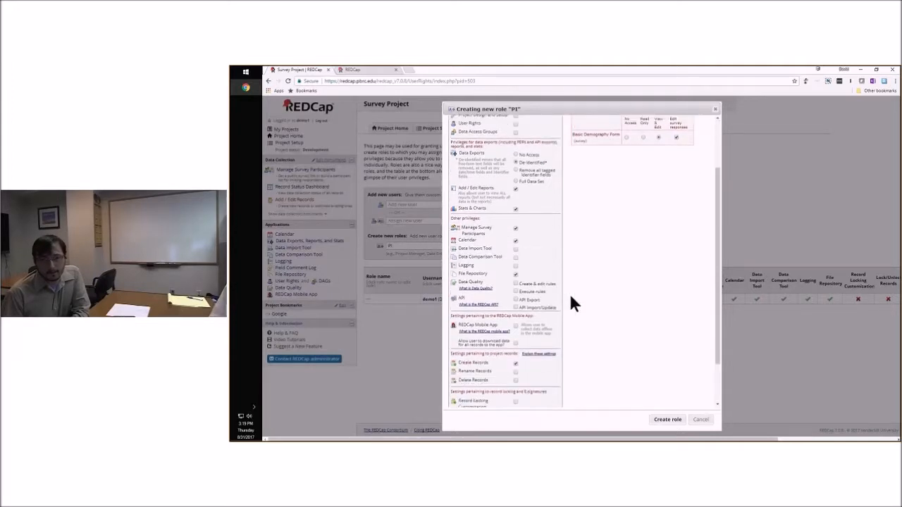
pyautogui.scroll(1, 571, 296)
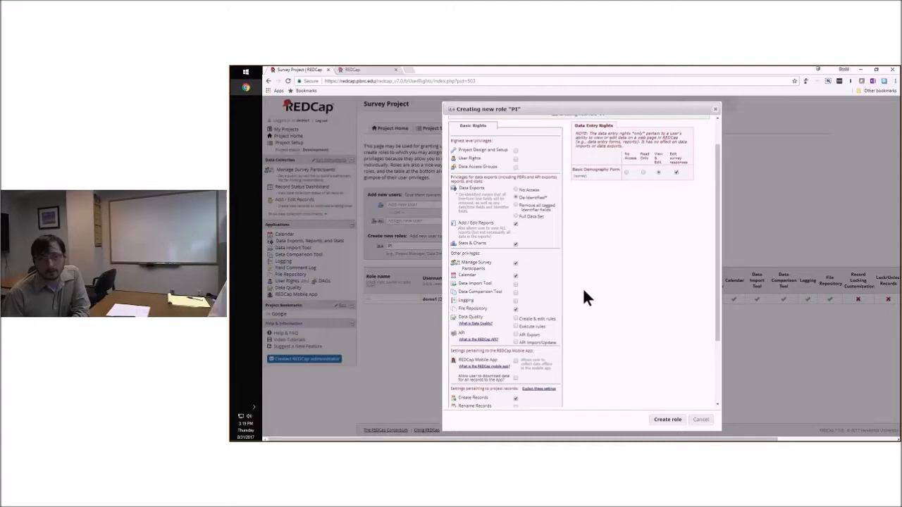
pyautogui.click(668, 419)
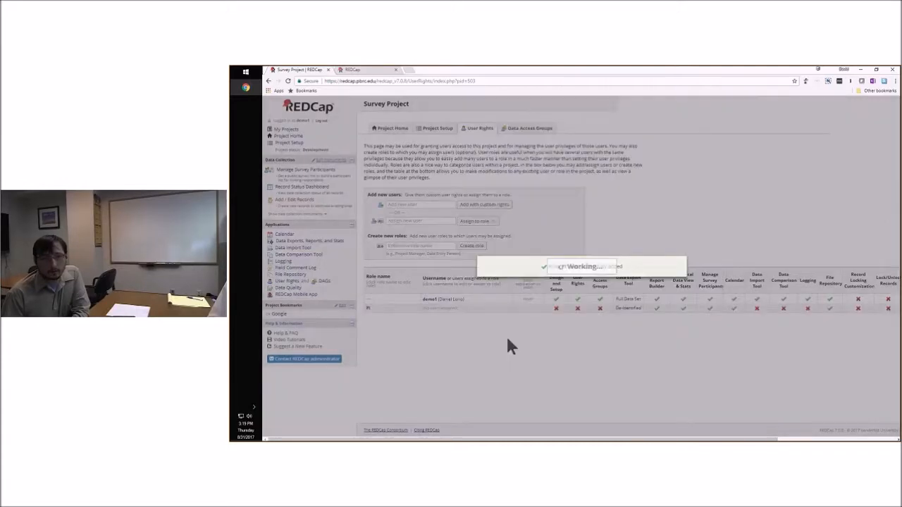
# Create a second user role named DE, adding the Rename Records privilege to its default rights
pyautogui.click(422, 247)
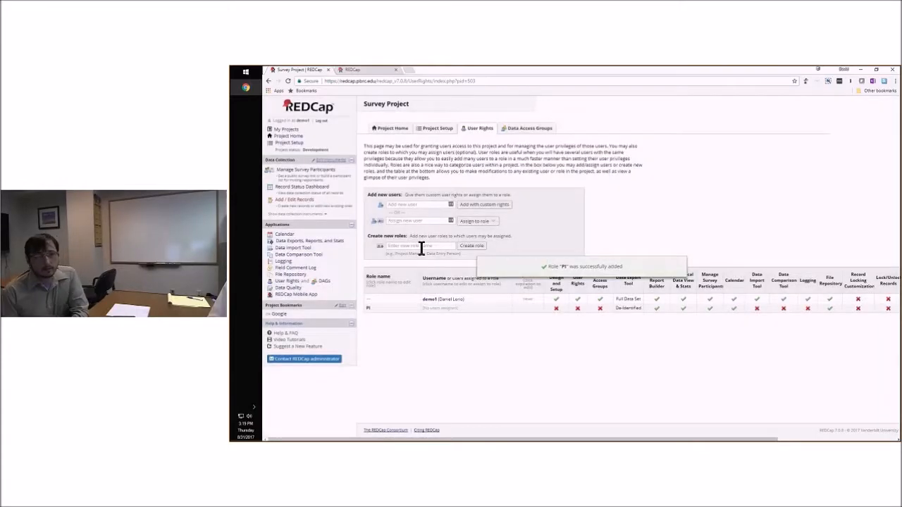
pyautogui.write('DE')
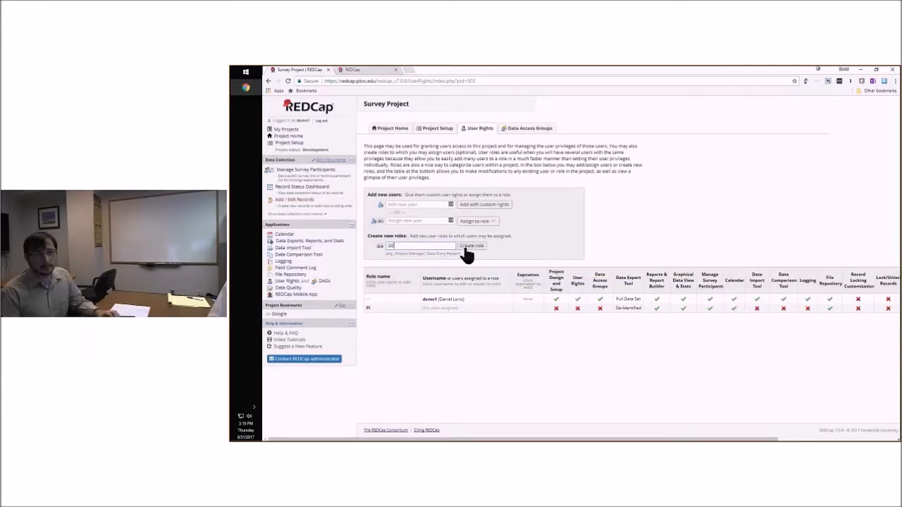
pyautogui.click(471, 247)
pyautogui.scroll(-2, 539, 316)
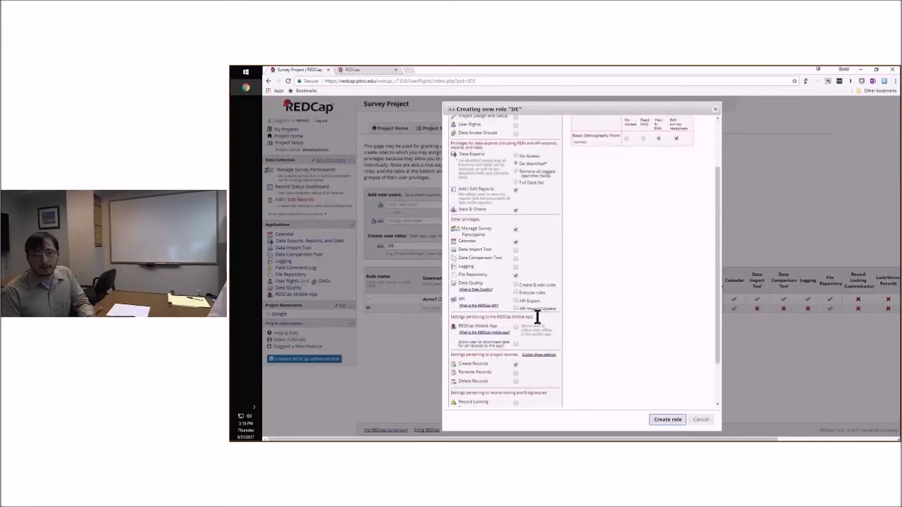
pyautogui.click(515, 371)
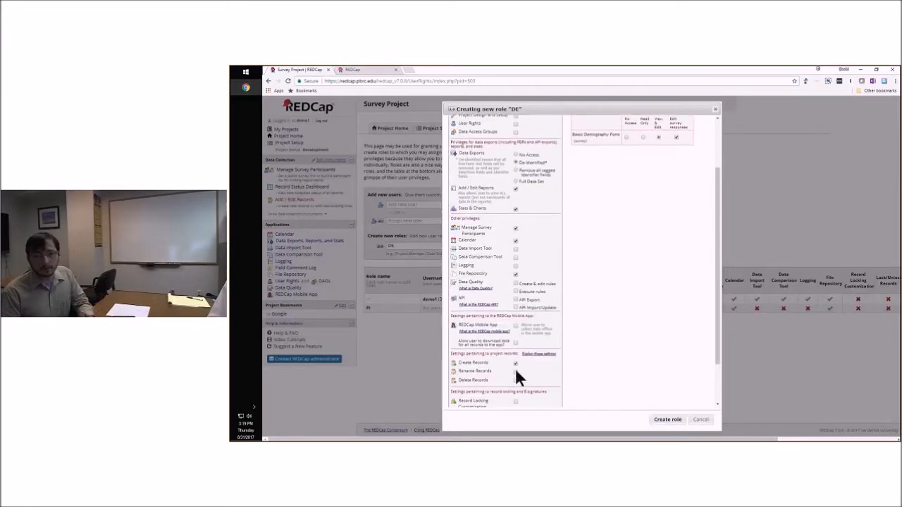
pyautogui.click(662, 420)
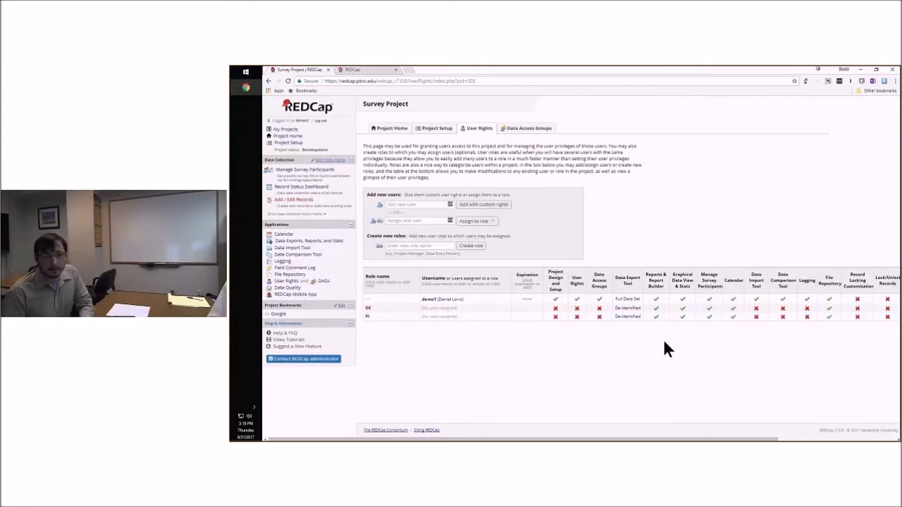
# Compare the privileges of the existing user and the DE and PI roles across all columns of the user rights table
pyautogui.hscroll(1, 663, 350)
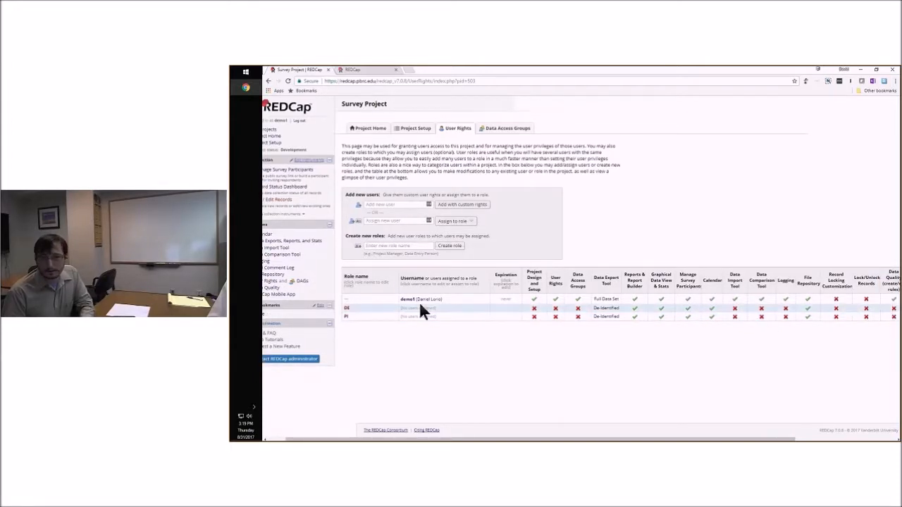
pyautogui.hscroll(1, 717, 328)
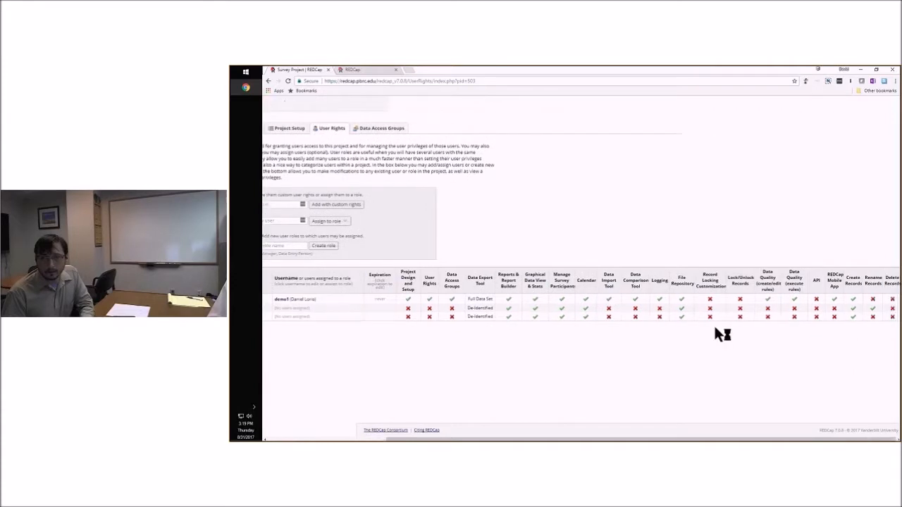
pyautogui.hscroll(-3, 660, 358)
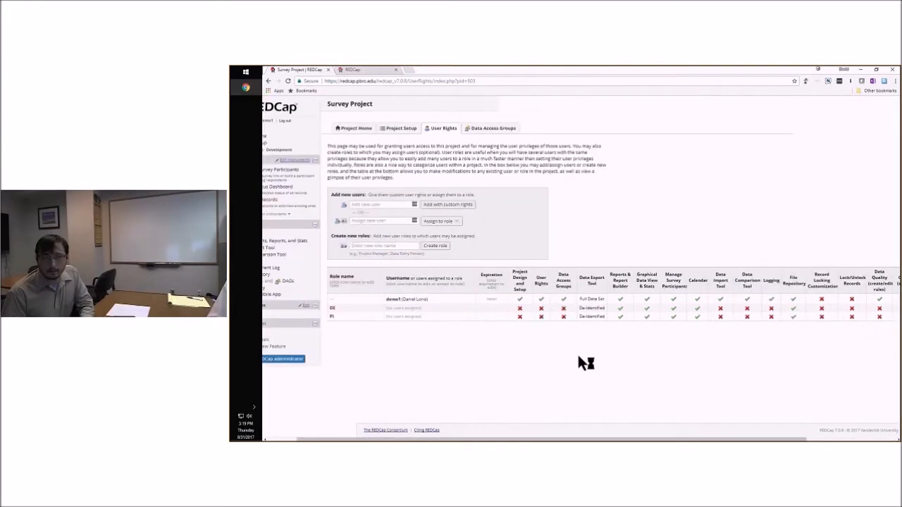
pyautogui.hscroll(-2, 385, 317)
pyautogui.hscroll(1, 432, 317)
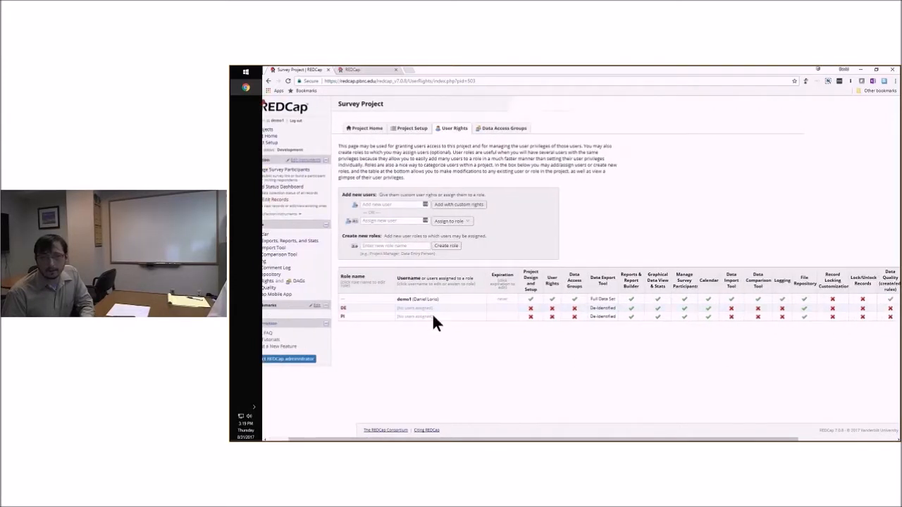
pyautogui.hscroll(3, 433, 318)
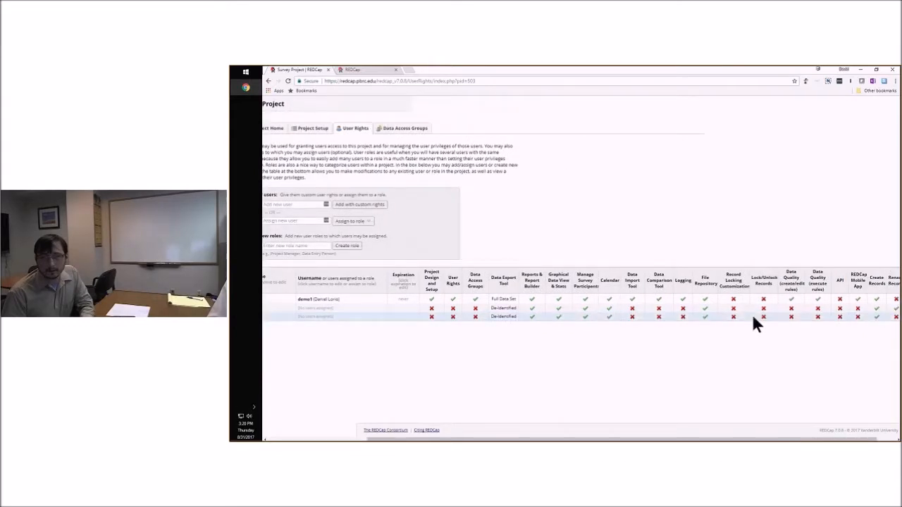
pyautogui.hscroll(1, 845, 317)
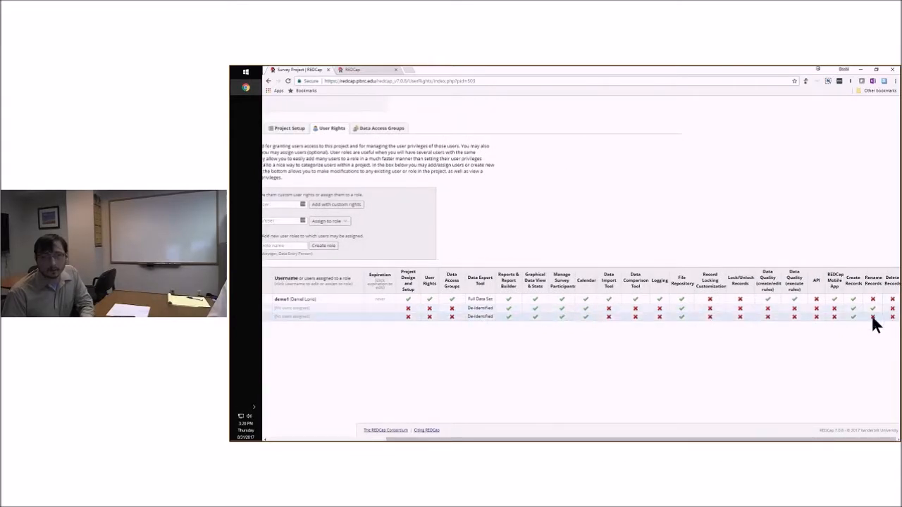
pyautogui.hscroll(-5, 773, 328)
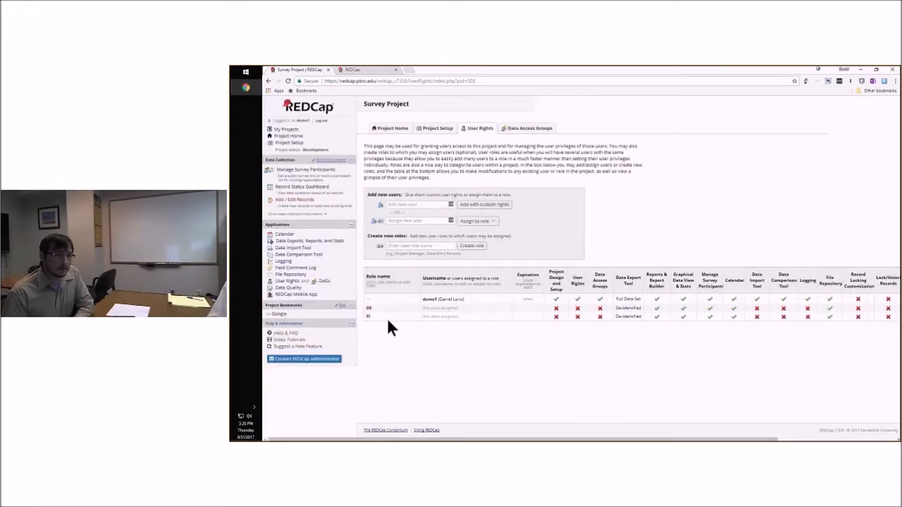
# Enter an existing user's username for role assignment and open the choice of roles without assigning one
pyautogui.click(399, 221)
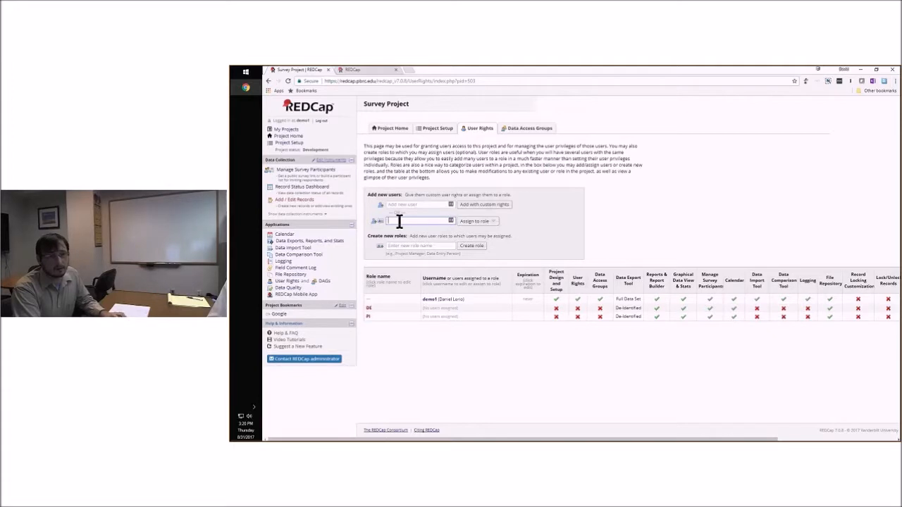
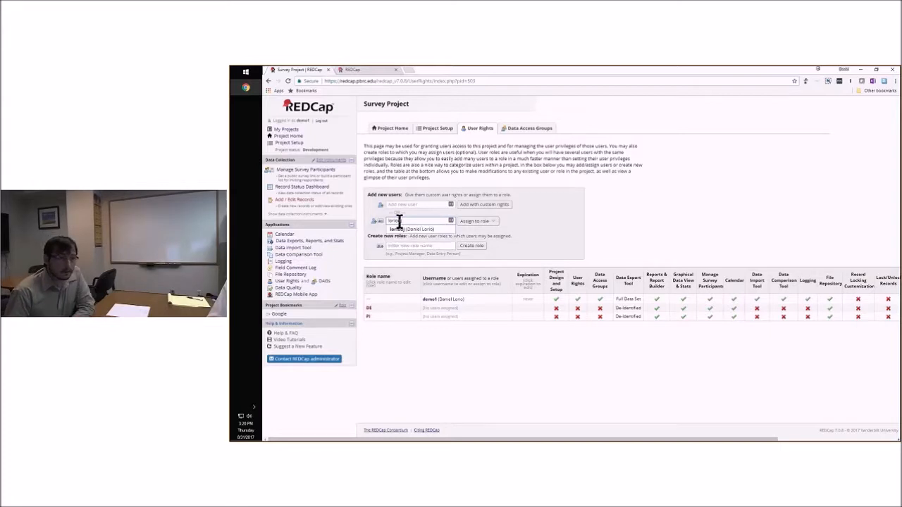
pyautogui.click(482, 223)
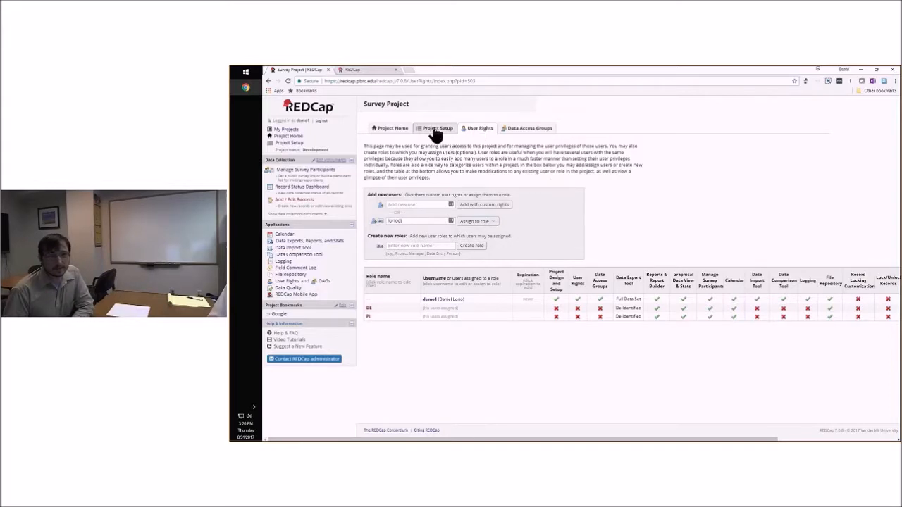
# Create a data access group named PBRC for the project
pyautogui.click(529, 132)
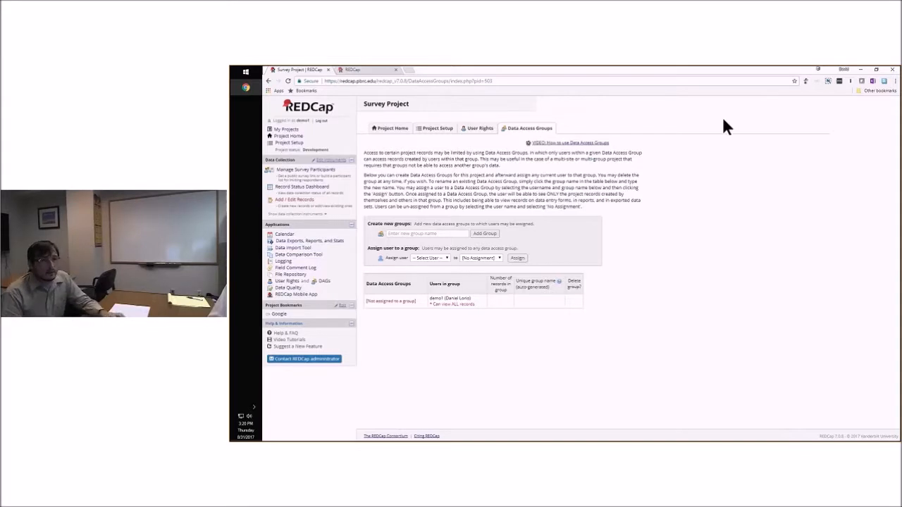
pyautogui.click(420, 236)
pyautogui.write('PBRC')
pyautogui.click(483, 234)
# Create a second data access group named LSUHSC and check the choices for assigning a user to a group
pyautogui.click(416, 250)
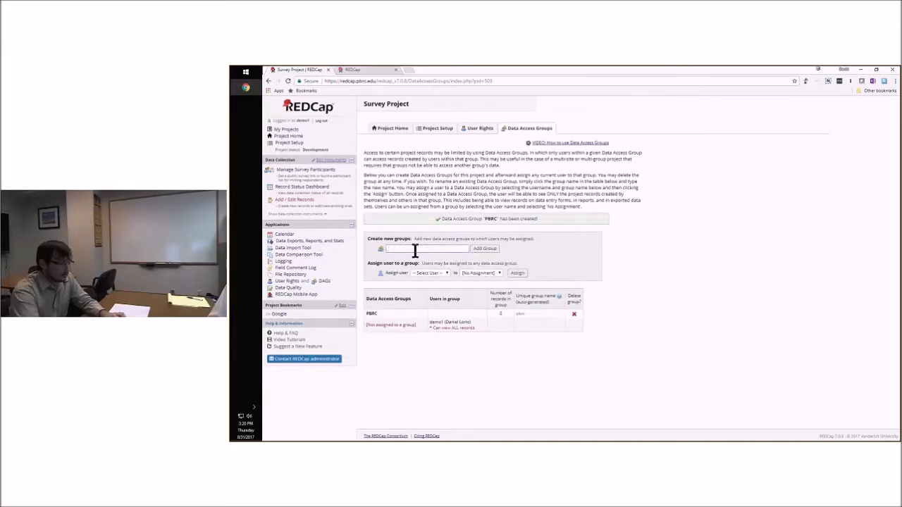
pyautogui.write('L')
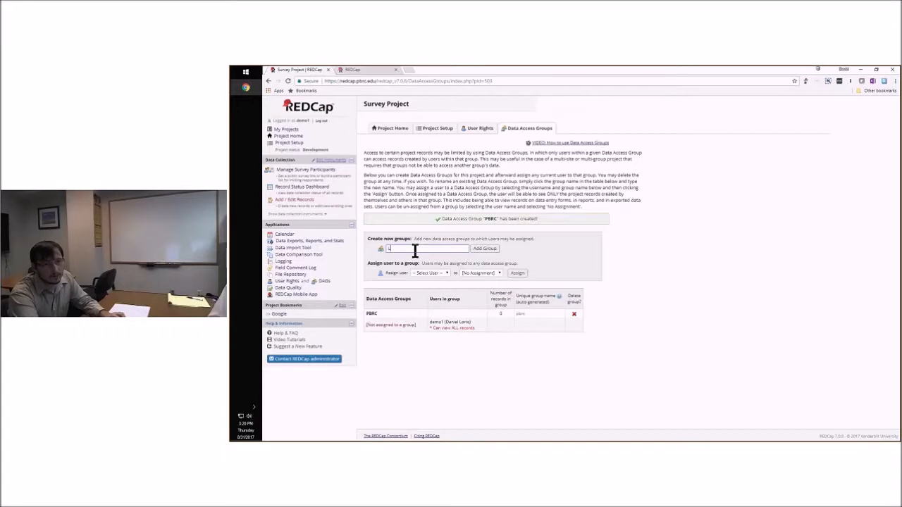
pyautogui.write('SUHSC')
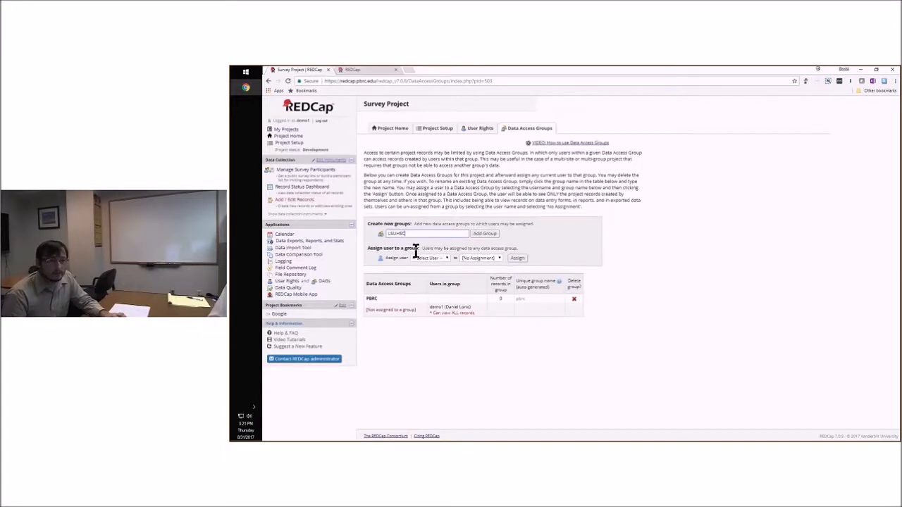
pyautogui.click(480, 237)
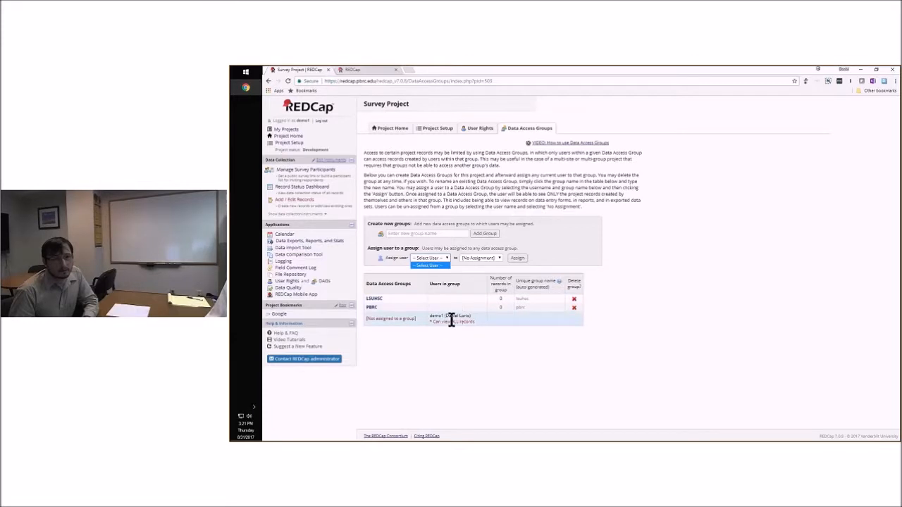
pyautogui.click(472, 258)
pyautogui.click(480, 249)
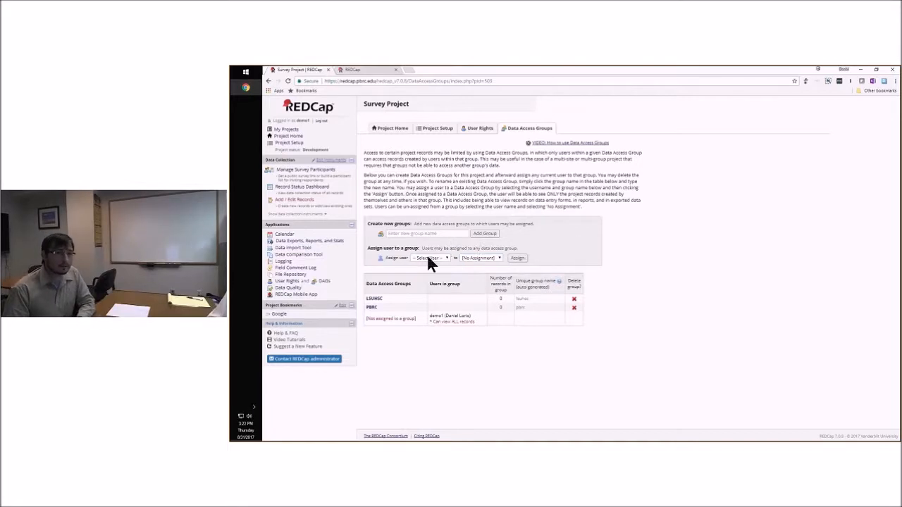
# Mark the user rights, project bookmarks, and optional modules and customizations steps as done in the project setup checklist
pyautogui.click(437, 131)
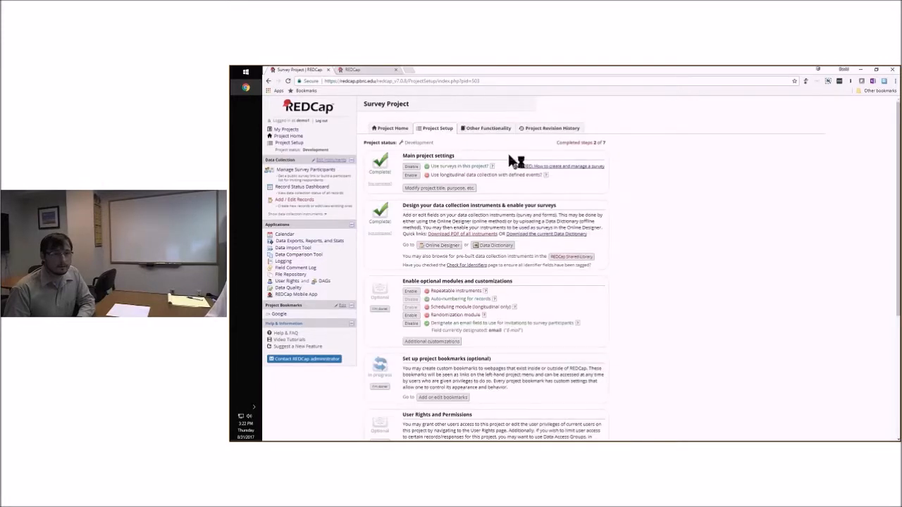
pyautogui.scroll(-5, 380, 278)
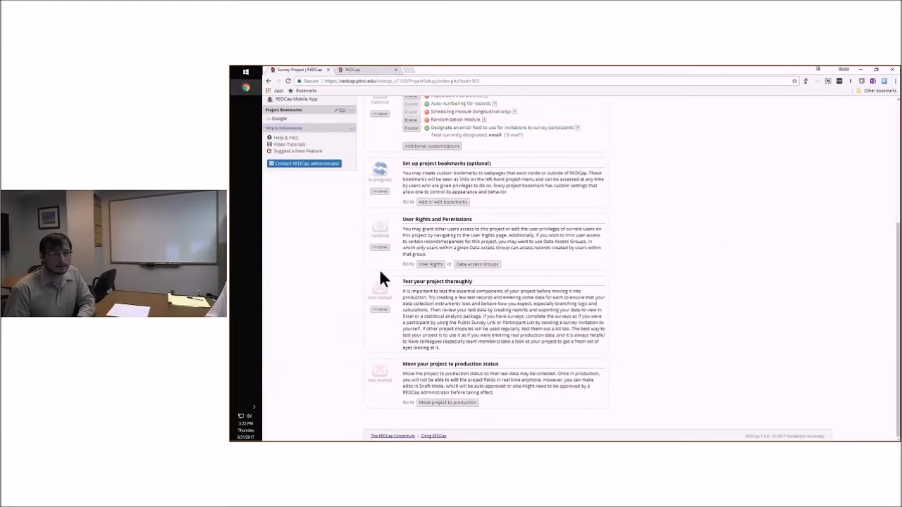
pyautogui.click(380, 247)
pyautogui.click(379, 191)
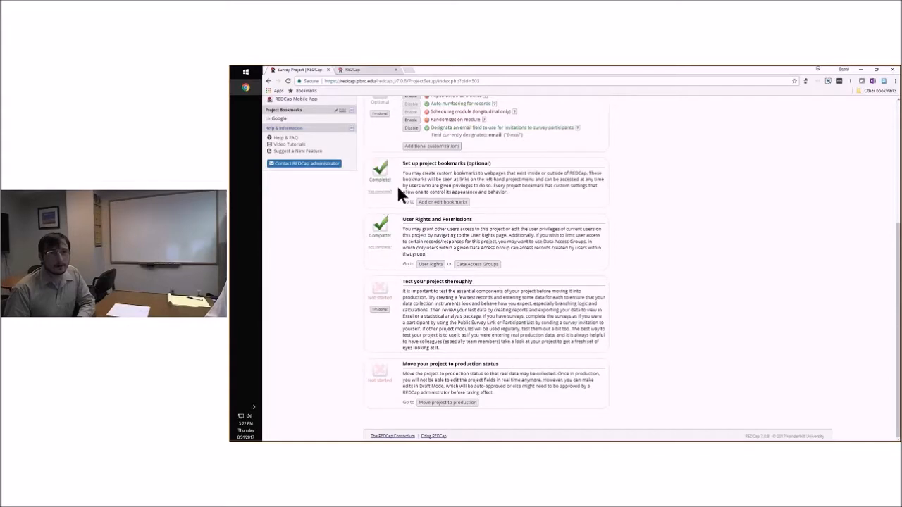
pyautogui.scroll(1, 415, 179)
pyautogui.scroll(1, 416, 180)
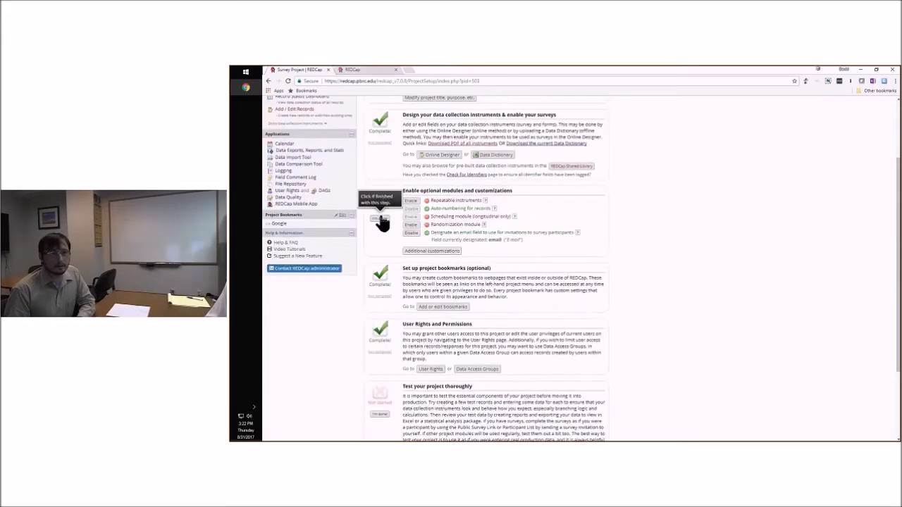
pyautogui.click(381, 223)
# Review the project setup checklist and mark the project testing step as done
pyautogui.scroll(-2, 606, 262)
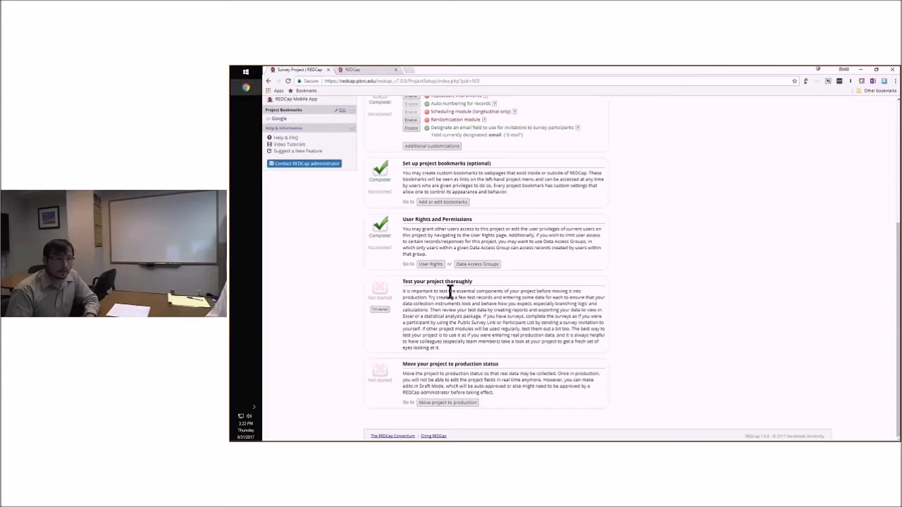
pyautogui.scroll(1, 599, 324)
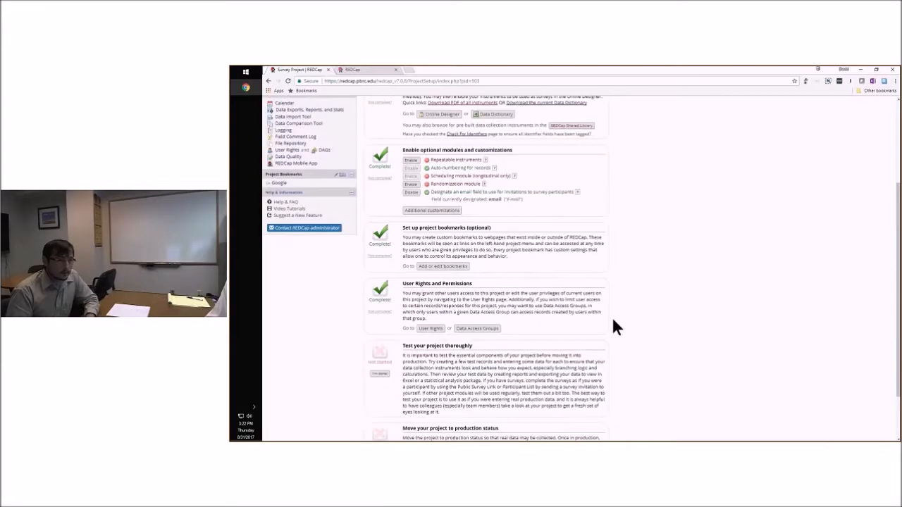
pyautogui.scroll(2, 613, 324)
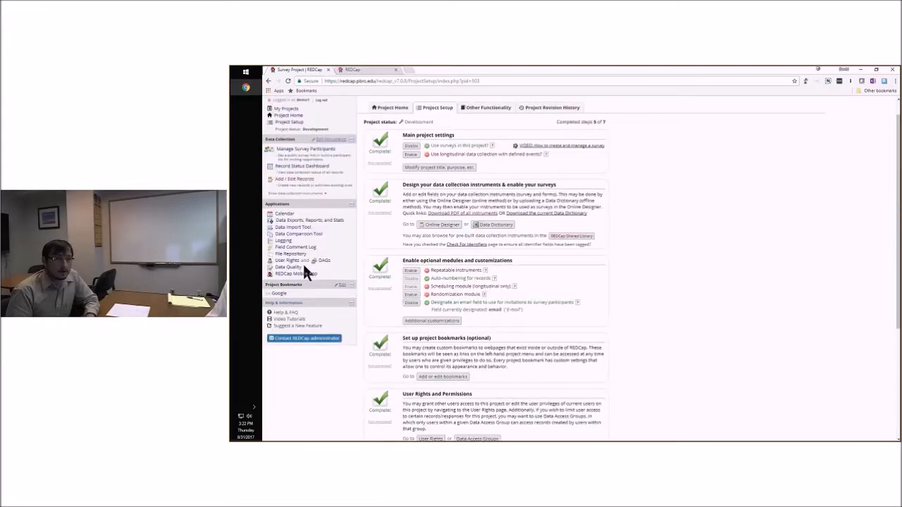
pyautogui.scroll(-1, 360, 268)
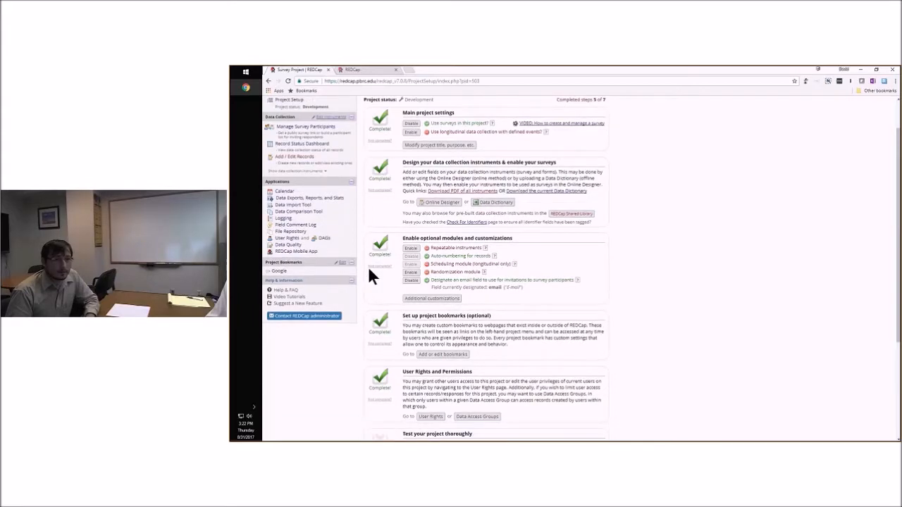
pyautogui.scroll(-2, 415, 336)
pyautogui.scroll(1, 329, 191)
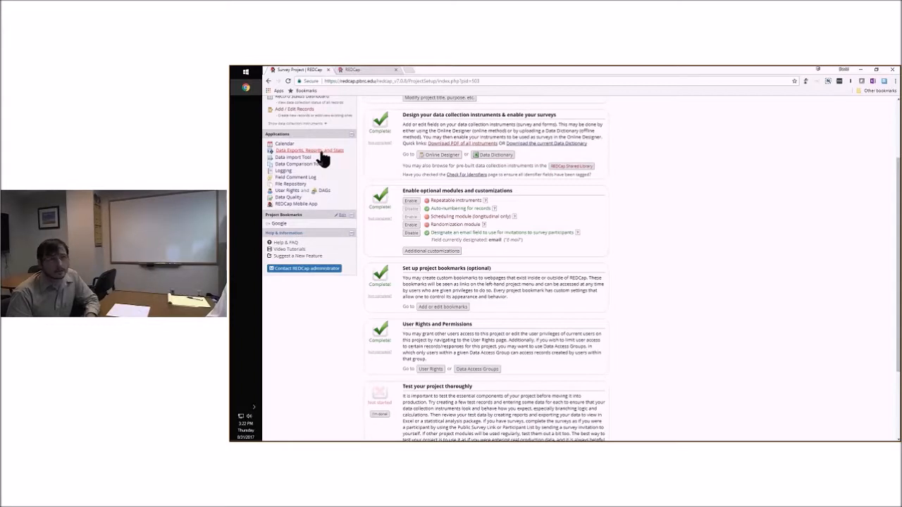
pyautogui.scroll(-1, 628, 264)
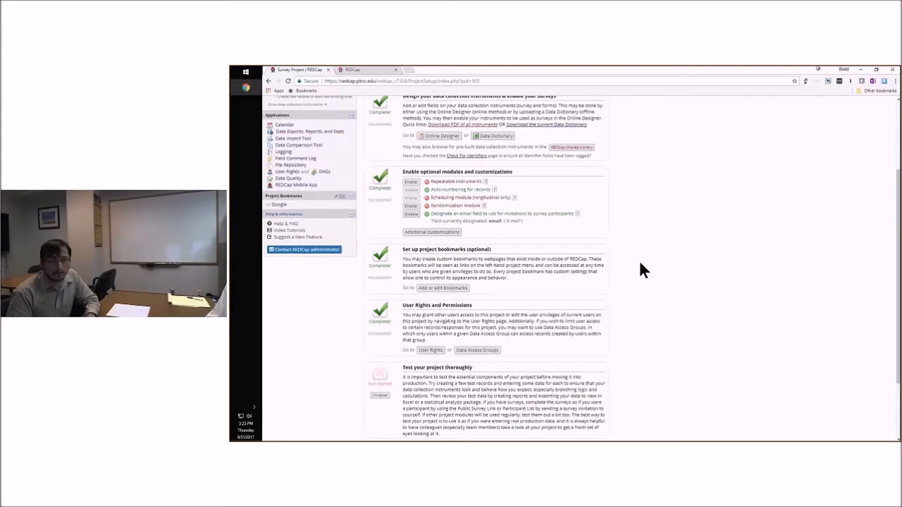
pyautogui.scroll(-2, 638, 267)
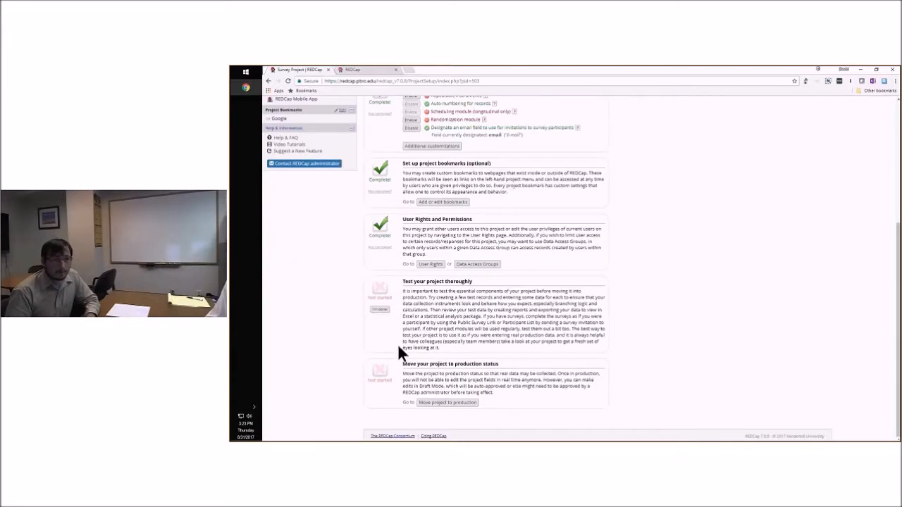
pyautogui.click(380, 309)
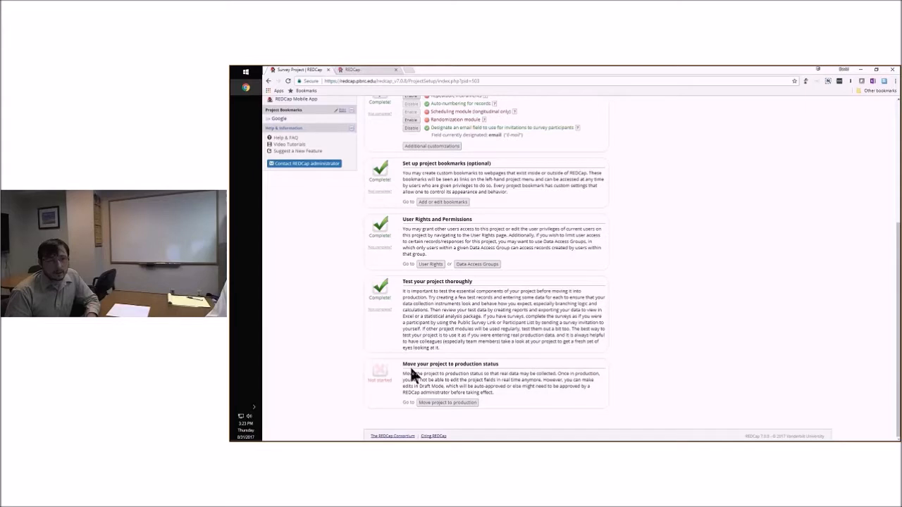
# Open the request to move the project to production, review its options for keeping or deleting existing data, and cancel it
pyautogui.click(429, 407)
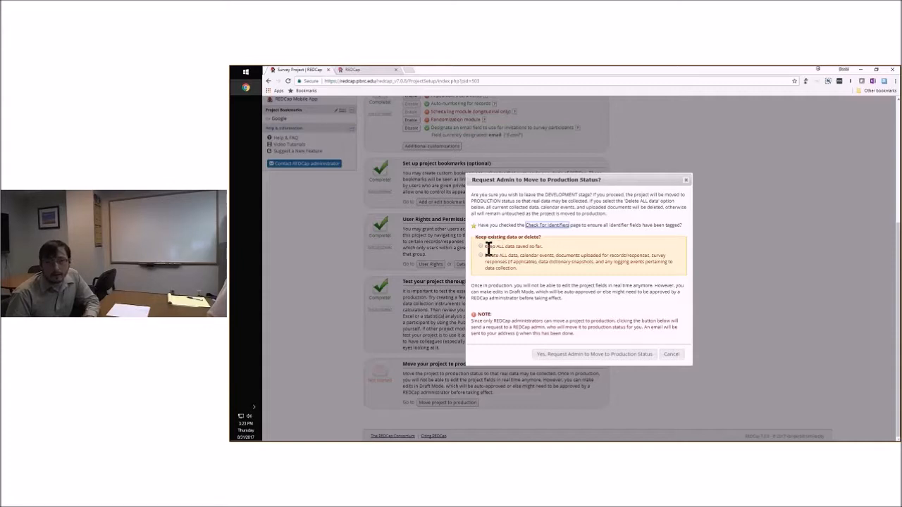
pyautogui.moveTo(485, 248); pyautogui.dragTo(543, 258)
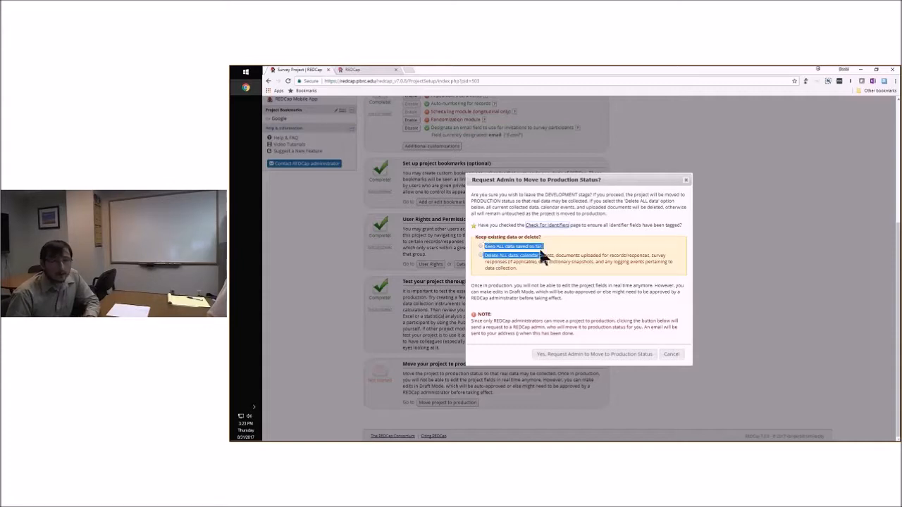
pyautogui.click(542, 258)
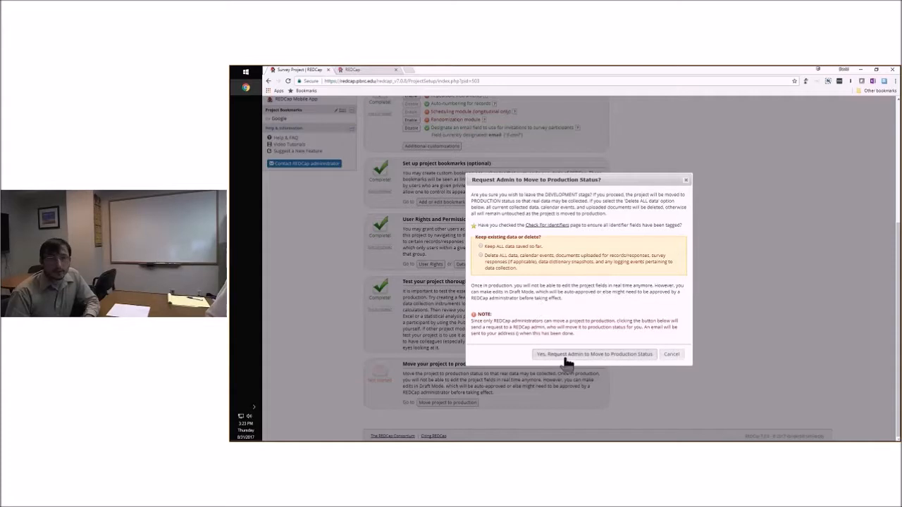
pyautogui.click(671, 354)
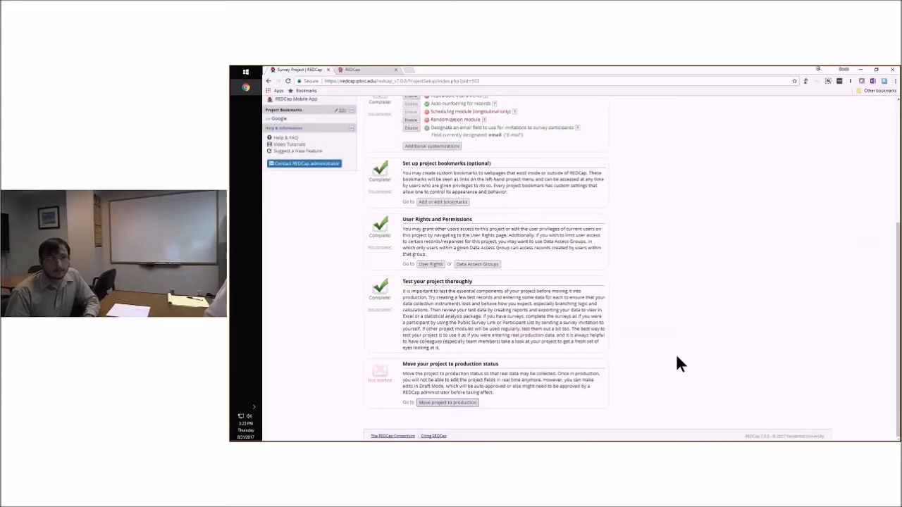
pyautogui.scroll(5, 671, 345)
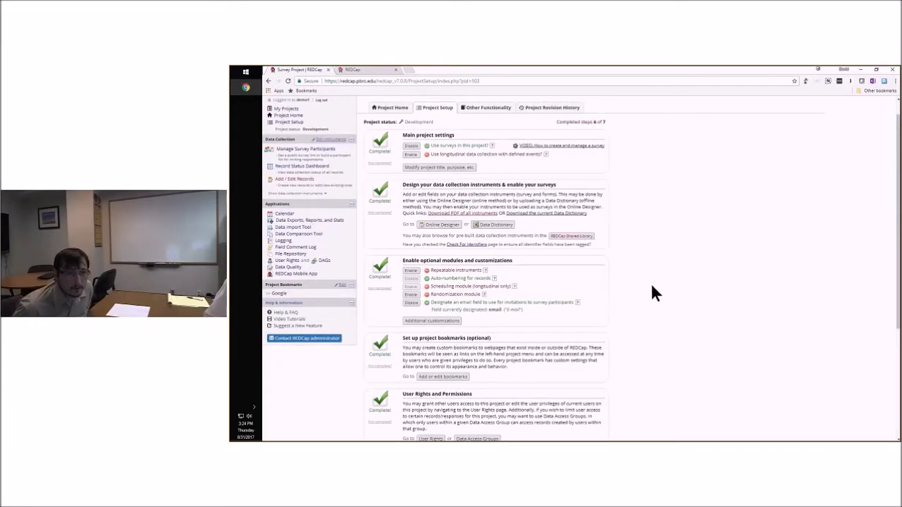
pyautogui.scroll(1, 650, 289)
pyautogui.scroll(1, 655, 289)
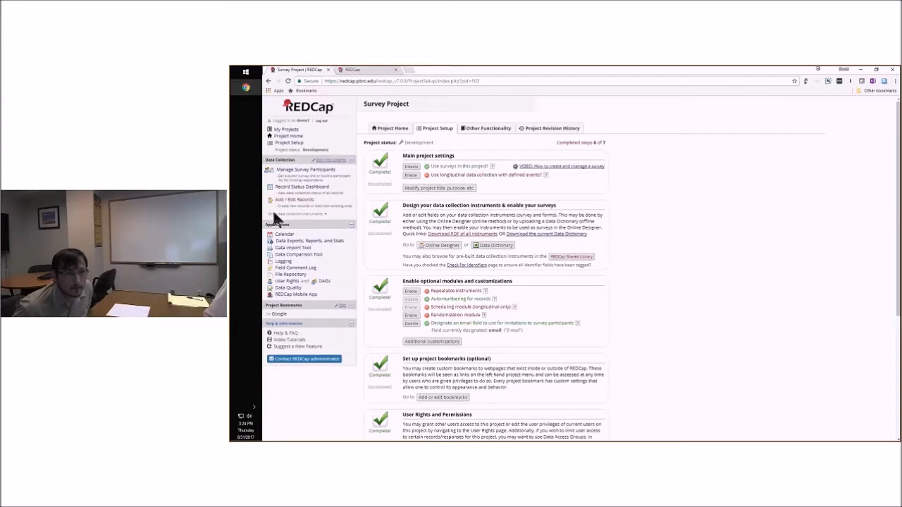
# Switch to the Survey demo project and open its data exports, reports and stats
pyautogui.click(289, 288)
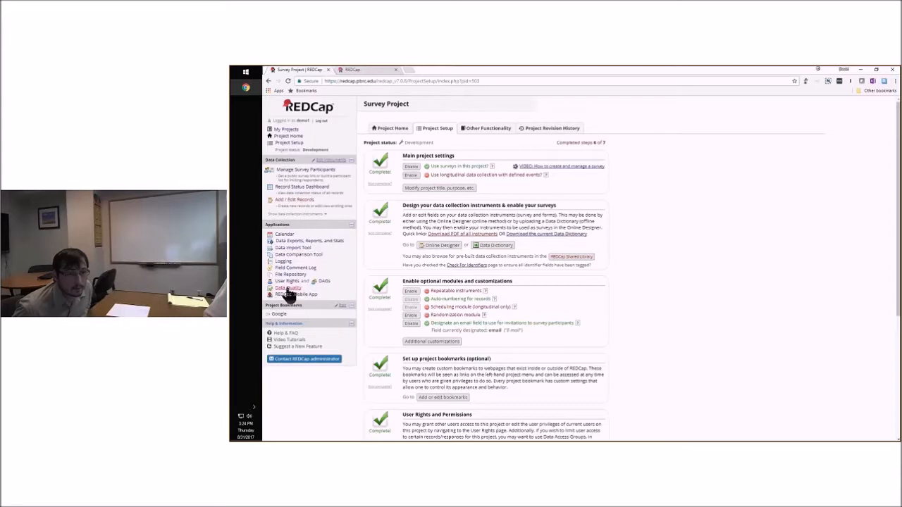
pyautogui.click(286, 131)
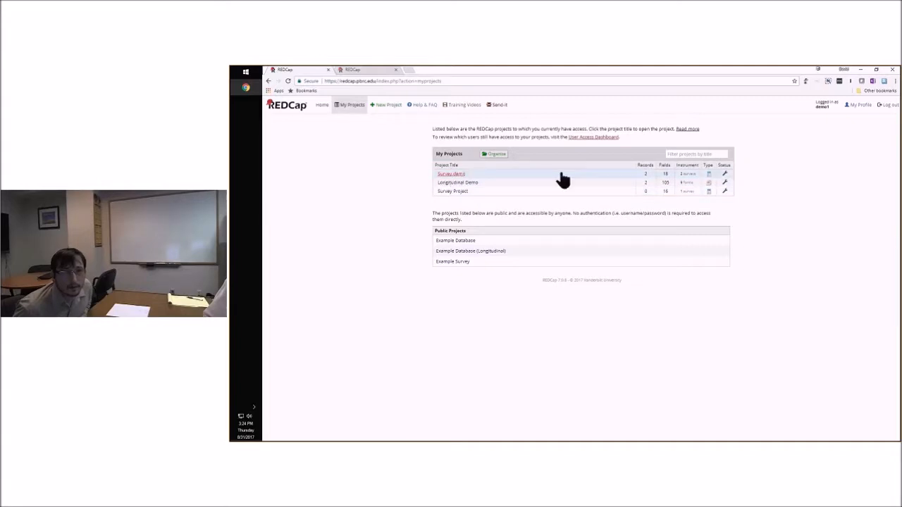
pyautogui.click(452, 174)
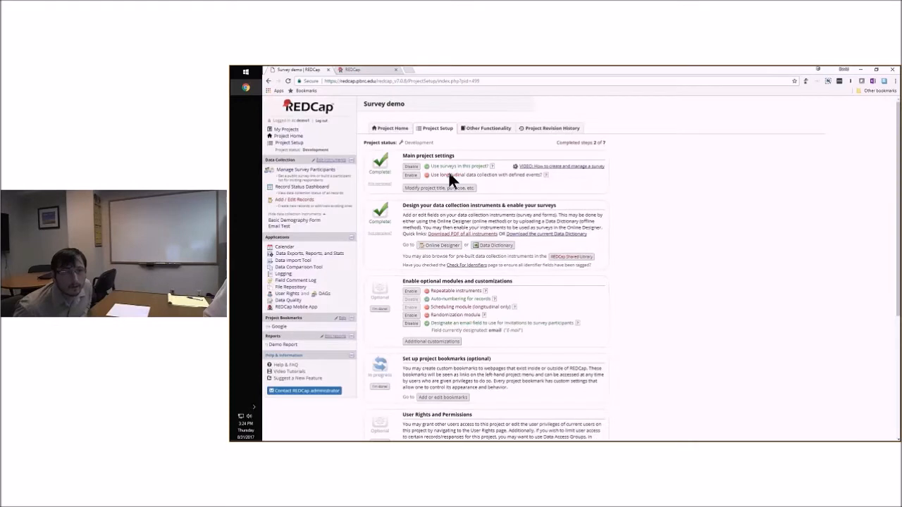
pyautogui.click(319, 255)
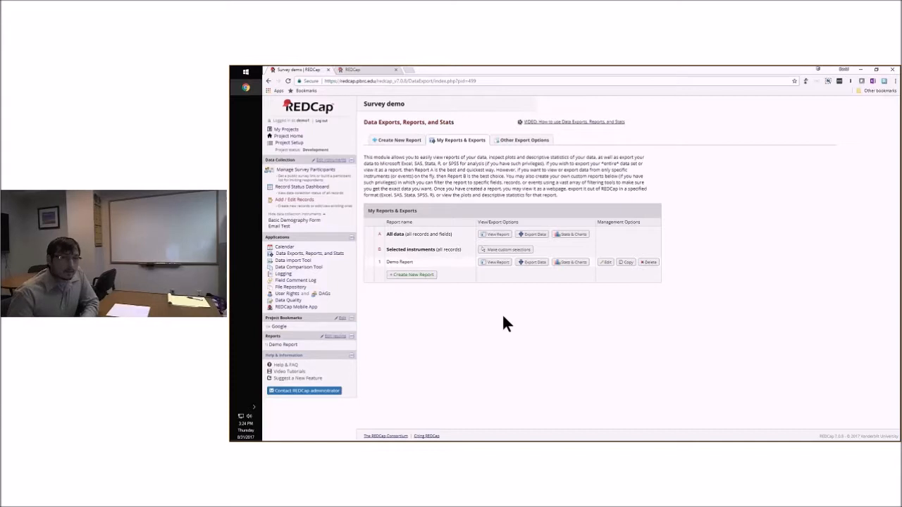
# View the report of all records and fields and look across its columns
pyautogui.click(498, 237)
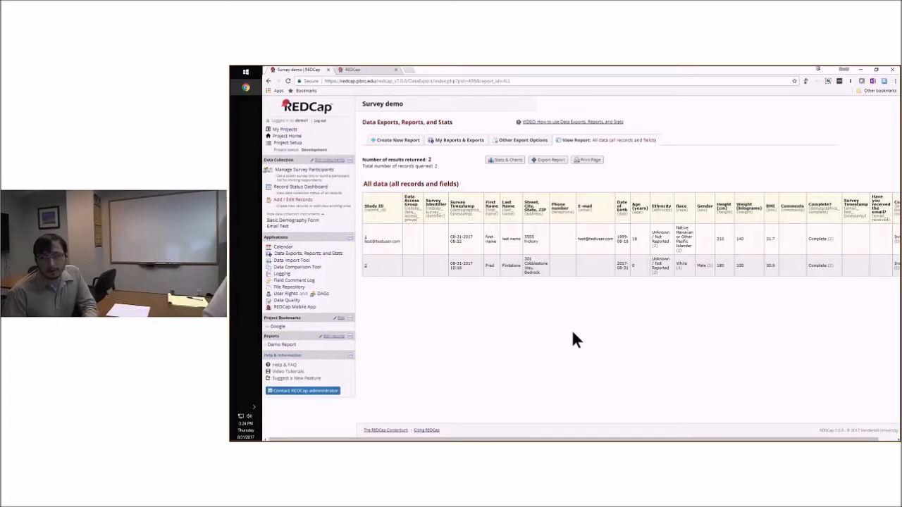
pyautogui.hscroll(1, 643, 319)
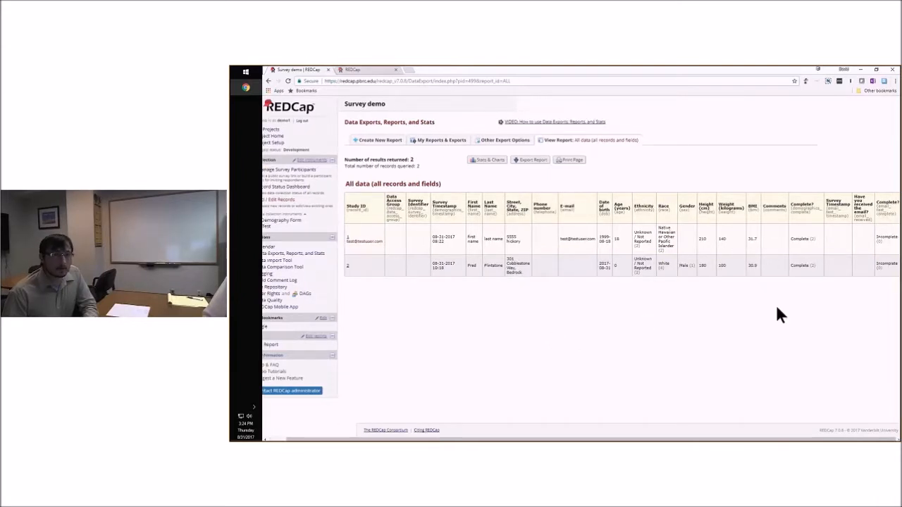
pyautogui.hscroll(-1, 732, 307)
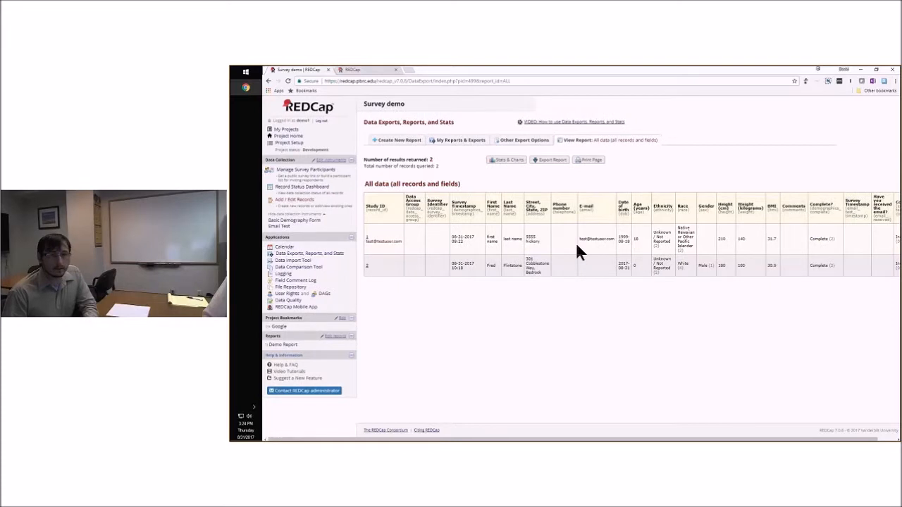
pyautogui.hscroll(1, 474, 218)
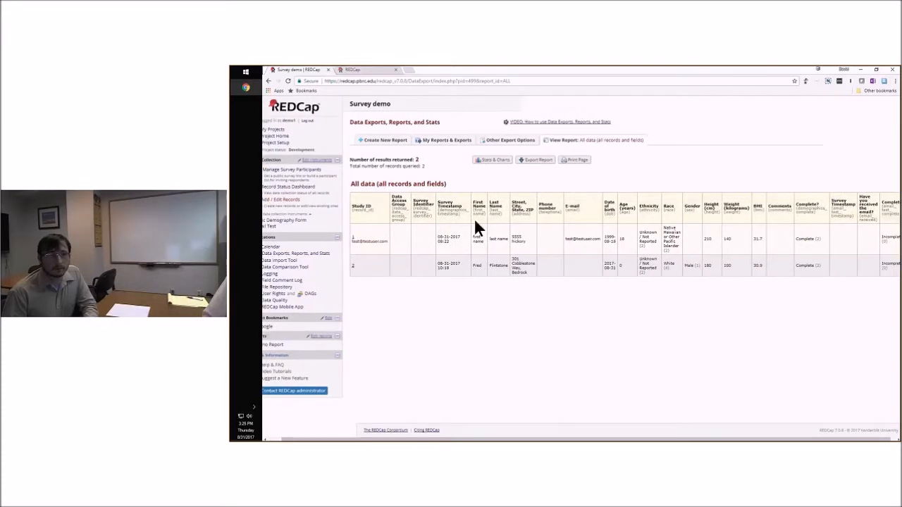
pyautogui.hscroll(-1, 454, 211)
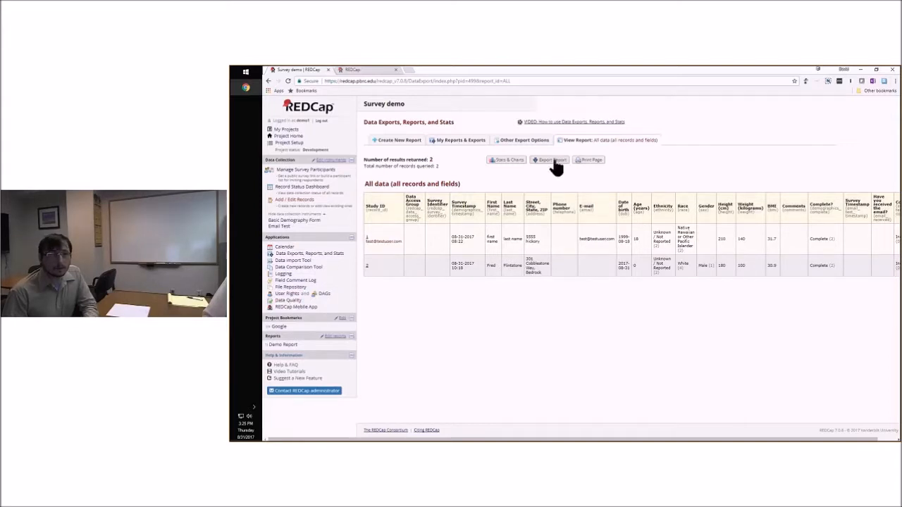
pyautogui.hscroll(1, 554, 164)
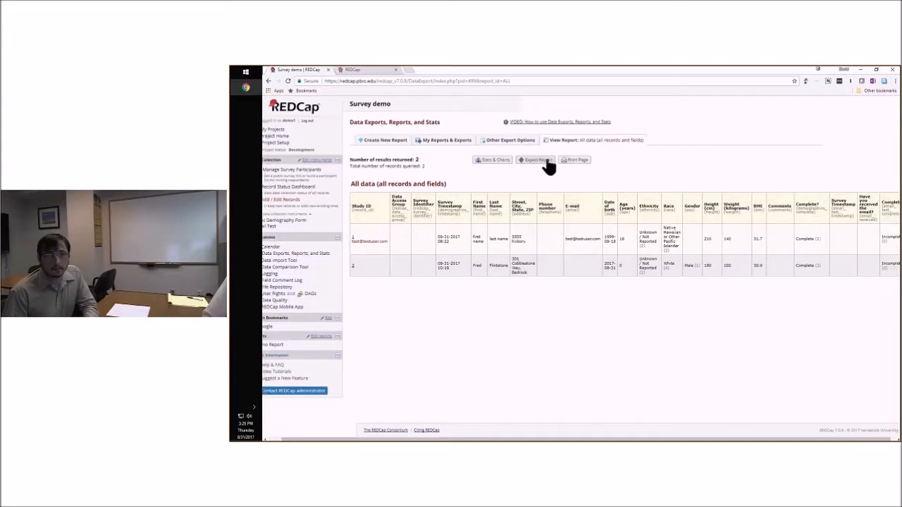
pyautogui.hscroll(1, 539, 166)
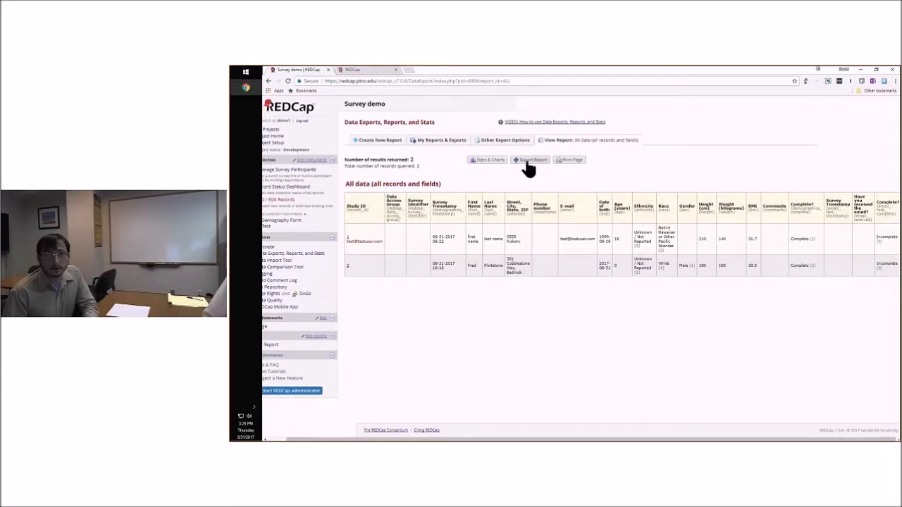
# Review the export formats and de-identification options for the all-data report, try removing all tagged identifier fields, and cancel the export
pyautogui.click(528, 162)
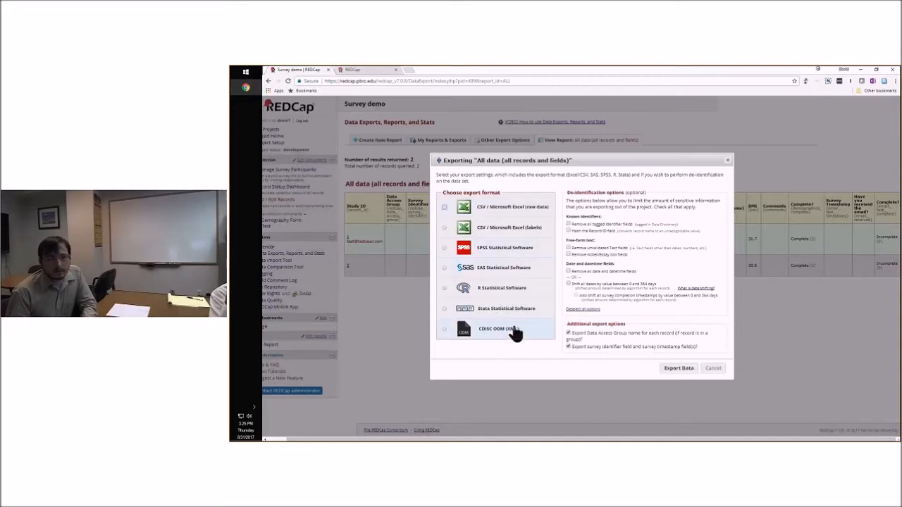
pyautogui.click(568, 224)
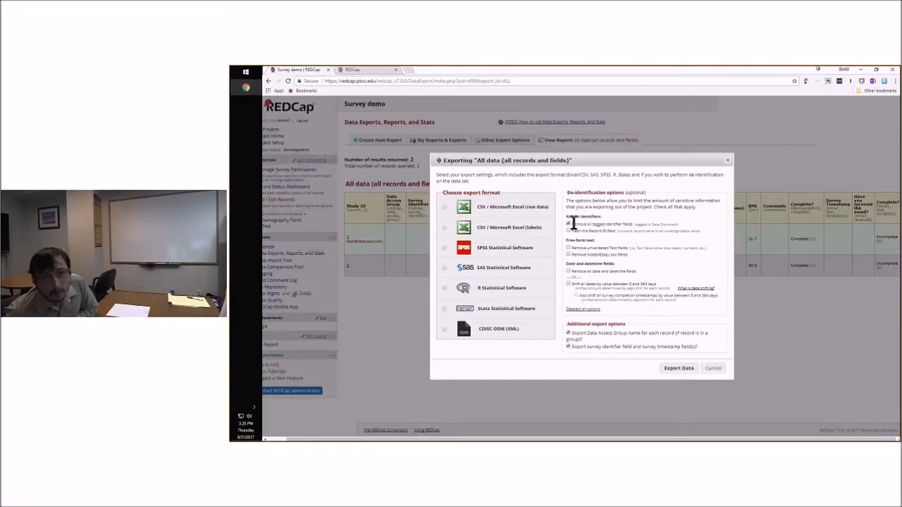
pyautogui.click(568, 224)
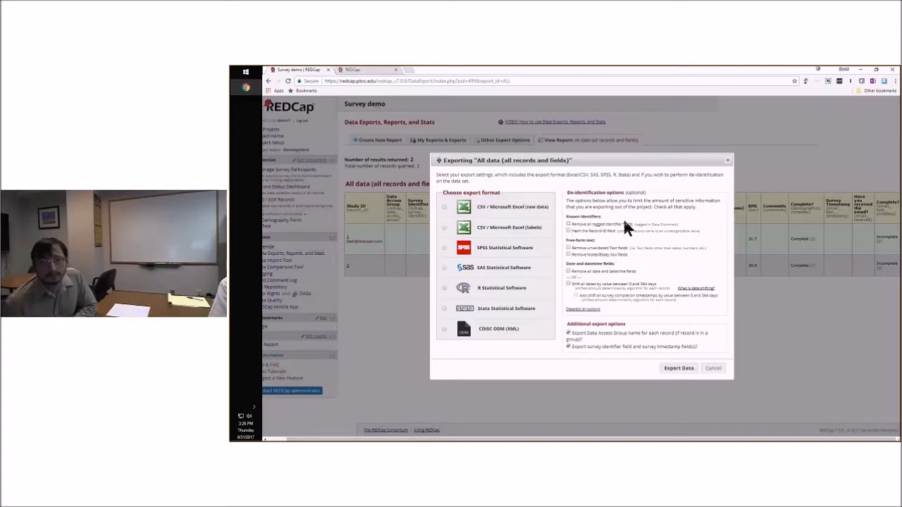
pyautogui.click(712, 368)
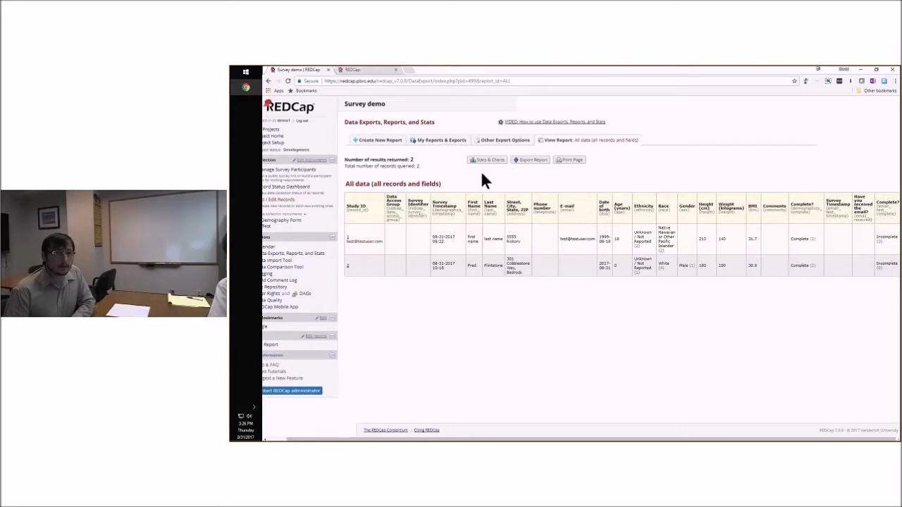
# Return to the report list and start a new report based on the Basic Demography Form instrument
pyautogui.click(545, 140)
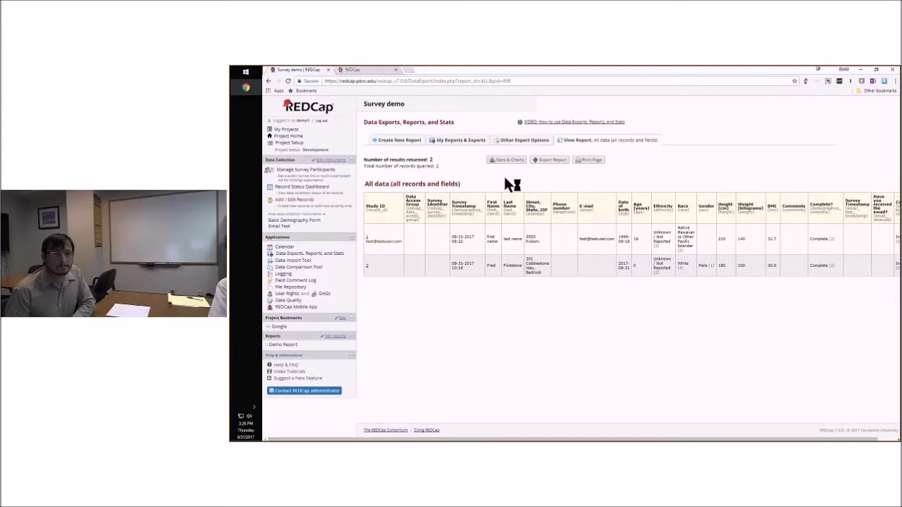
pyautogui.click(485, 141)
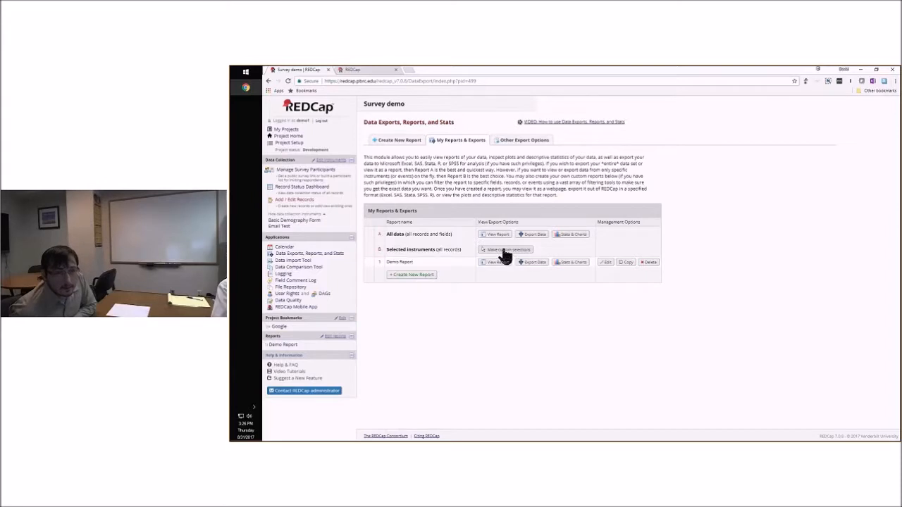
pyautogui.click(498, 251)
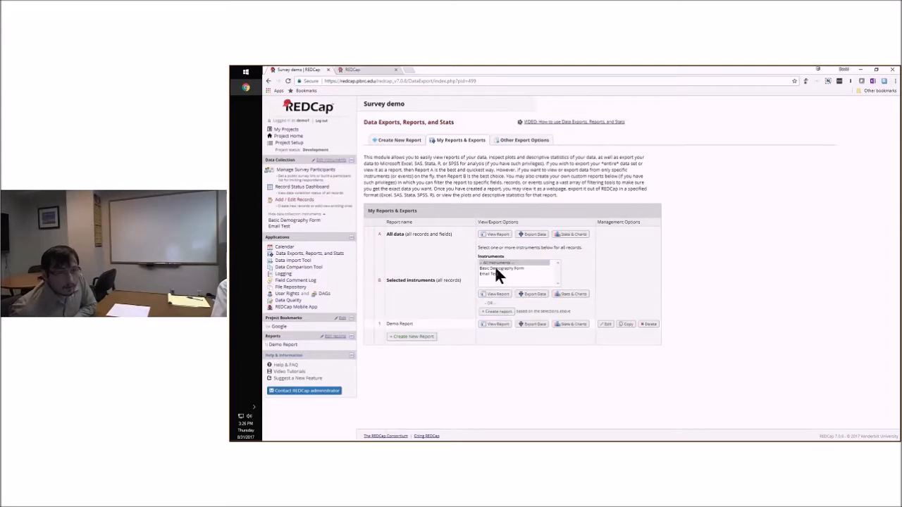
pyautogui.click(485, 269)
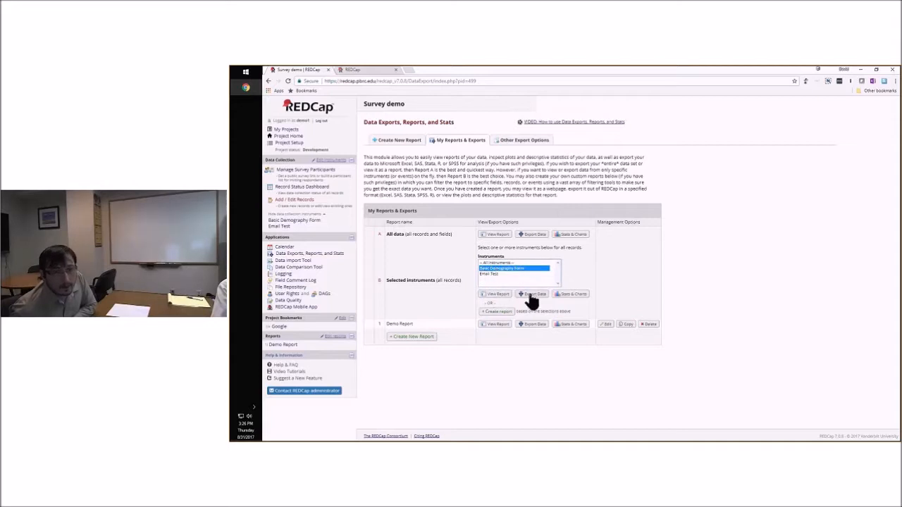
pyautogui.click(498, 311)
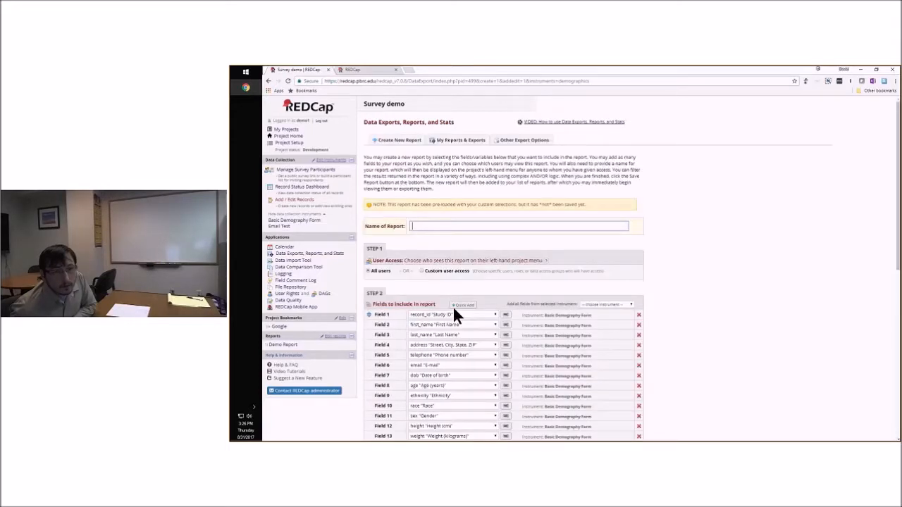
# Deselect all Basic Demography Form fields with Quick Add and include only last_name and first_name in the report
pyautogui.scroll(-2, 640, 256)
pyautogui.scroll(-1, 431, 155)
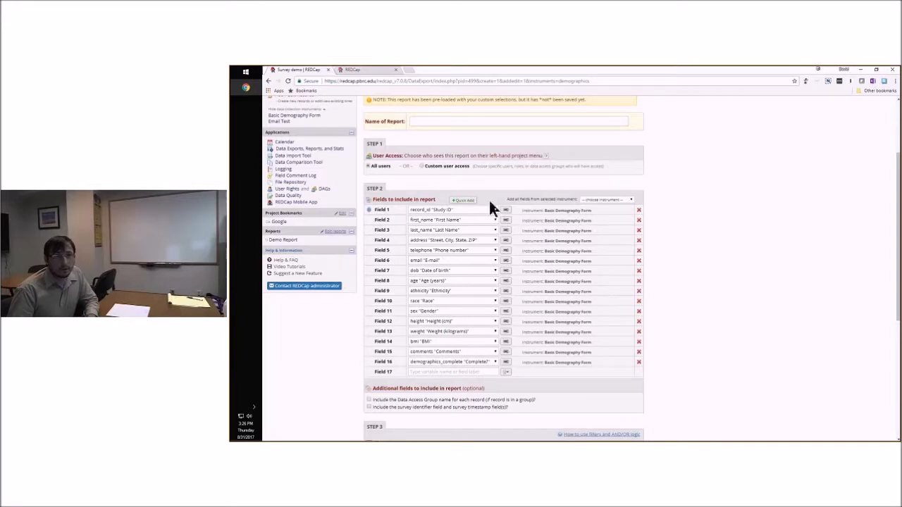
pyautogui.click(464, 200)
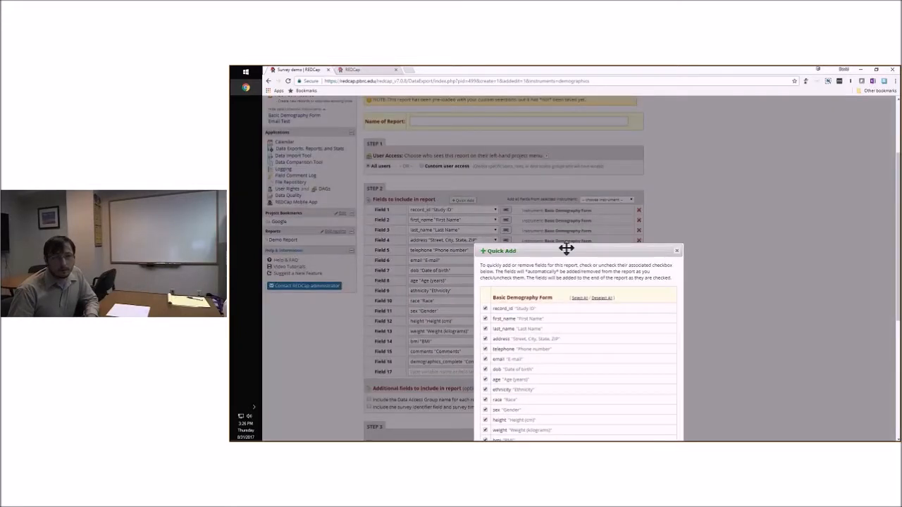
pyautogui.moveTo(566, 248); pyautogui.dragTo(547, 129)
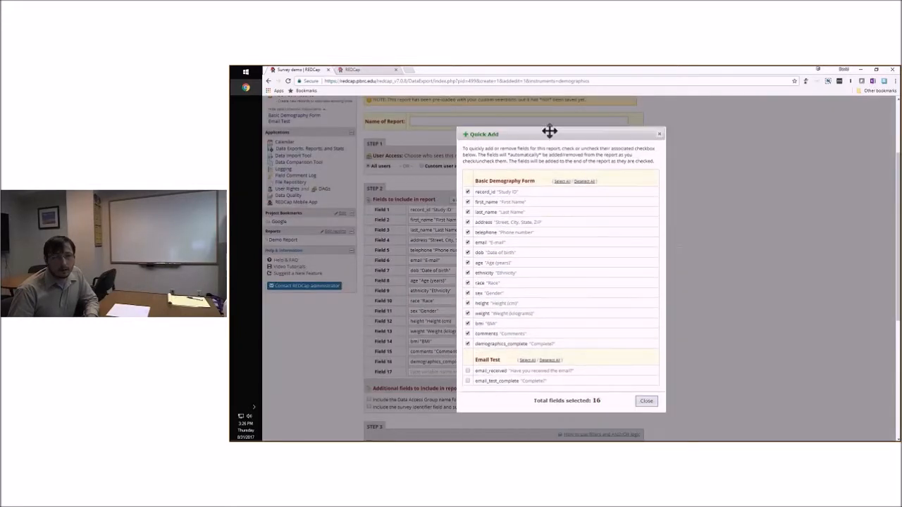
pyautogui.click(585, 177)
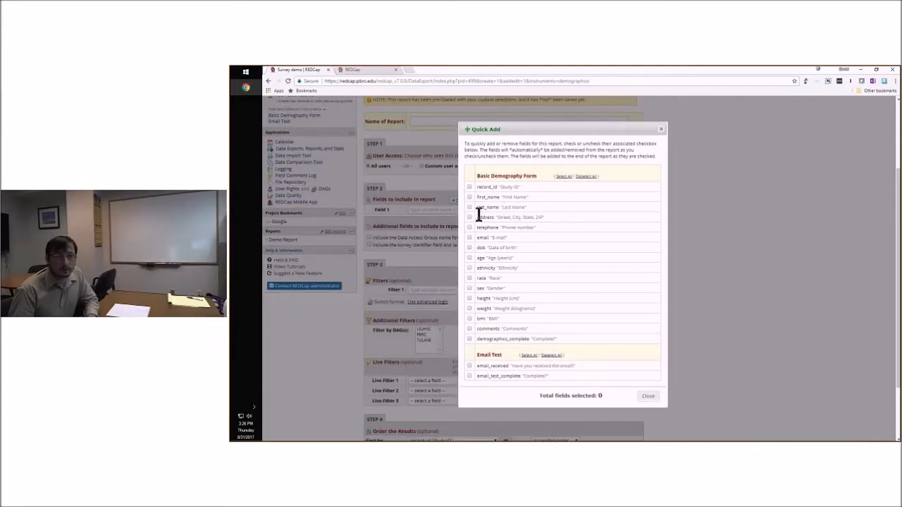
pyautogui.click(469, 207)
pyautogui.click(469, 197)
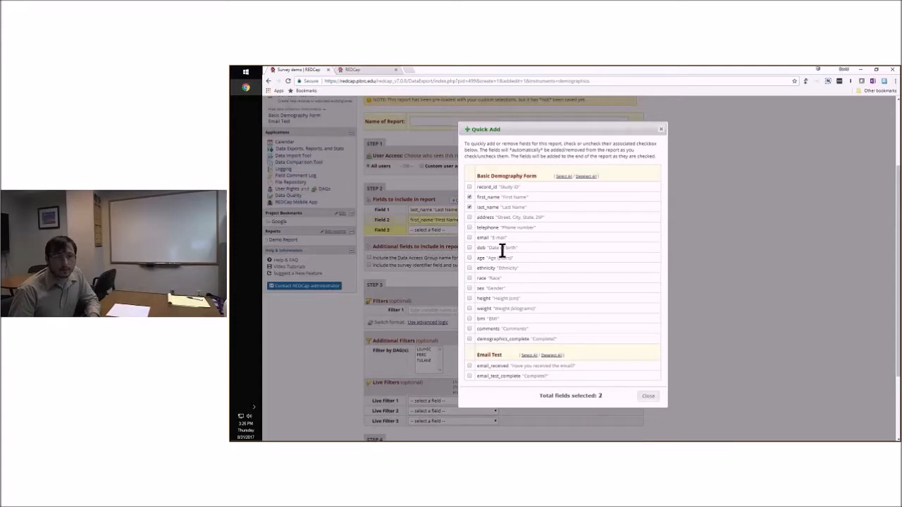
pyautogui.click(646, 397)
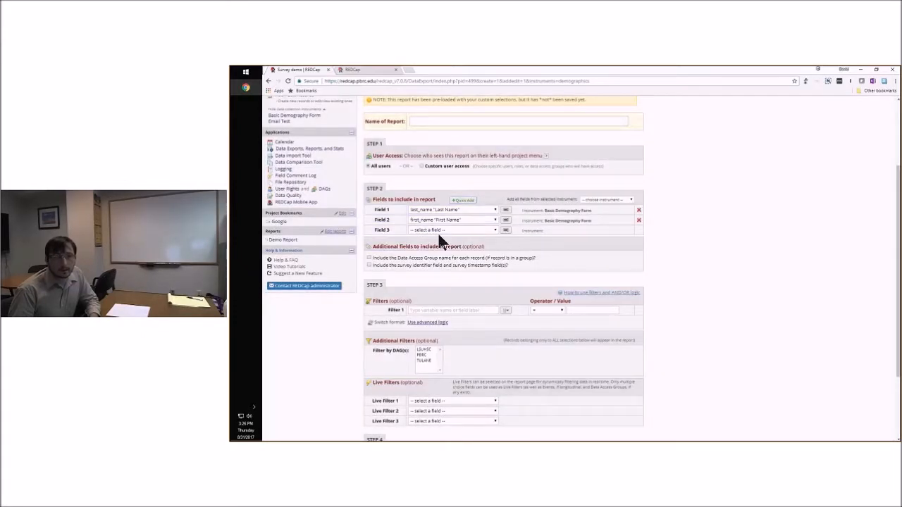
# Name the new report "Firstname and last name"
pyautogui.scroll(-1, 677, 256)
pyautogui.scroll(-3, 676, 258)
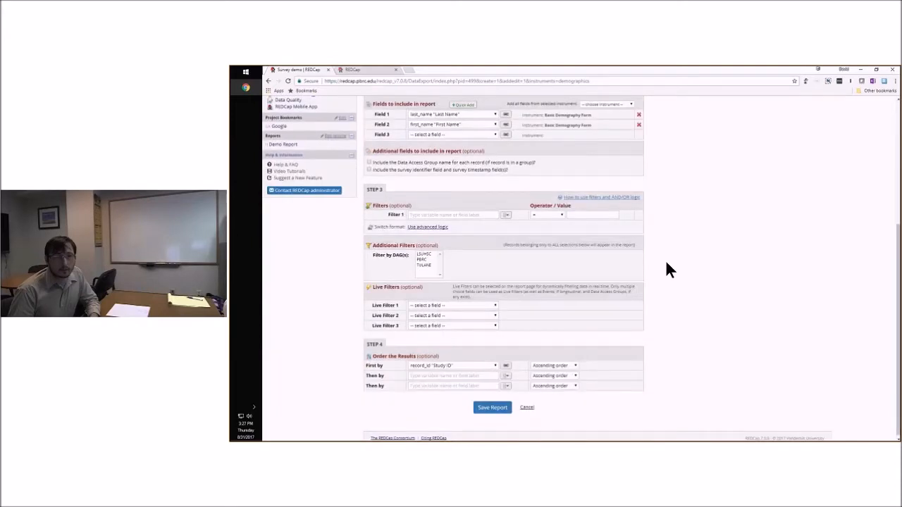
pyautogui.scroll(6, 666, 262)
pyautogui.scroll(2, 670, 259)
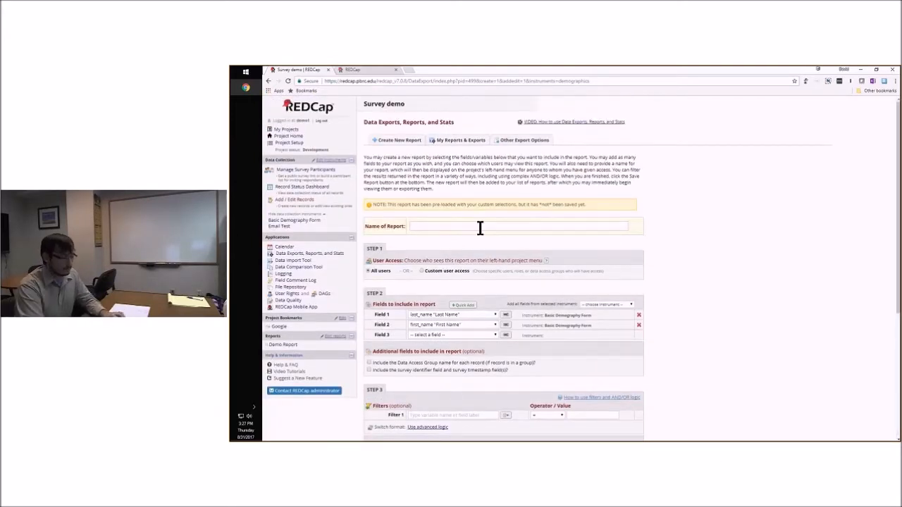
pyautogui.click(474, 227)
pyautogui.write('Firstnam')
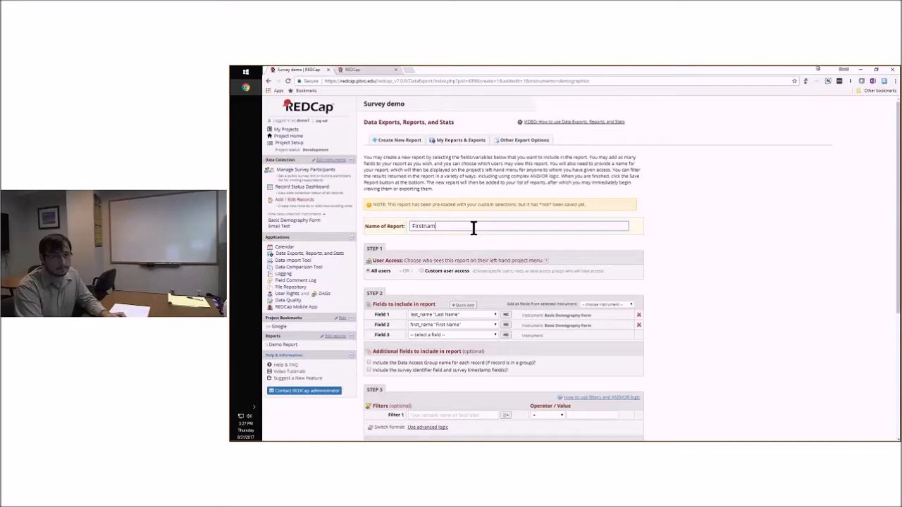
pyautogui.write('e and last name')
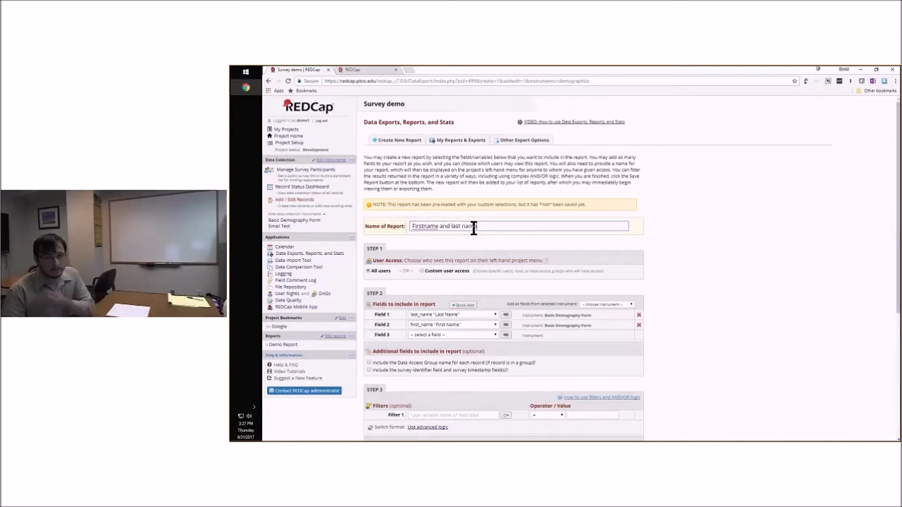
# Try adding a report filter on the sex "Gender" field with the = operator, and remove that filter
pyautogui.scroll(-1, 708, 272)
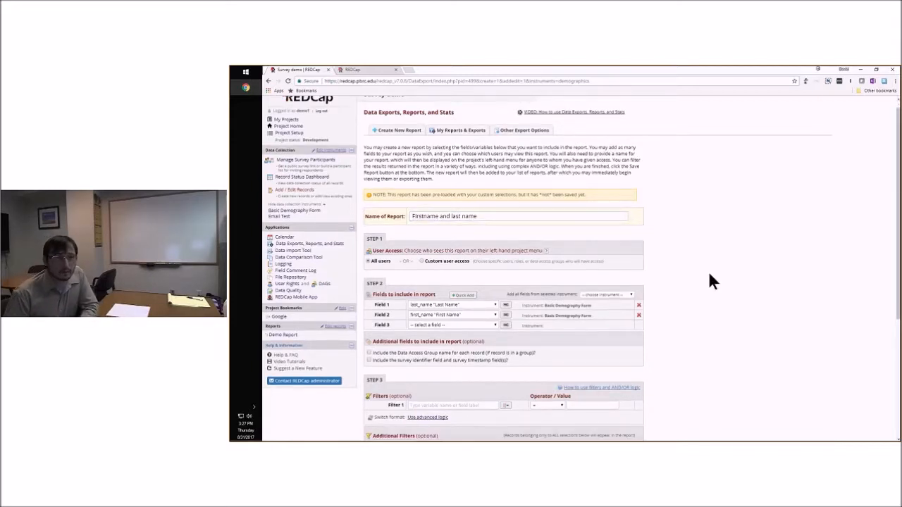
pyautogui.scroll(-3, 708, 271)
pyautogui.scroll(-2, 647, 250)
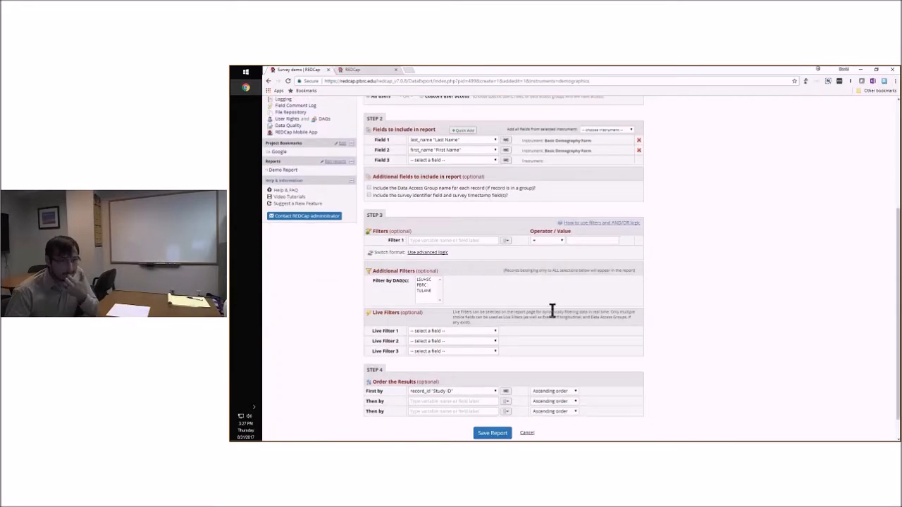
pyautogui.scroll(-1, 698, 308)
pyautogui.click(488, 407)
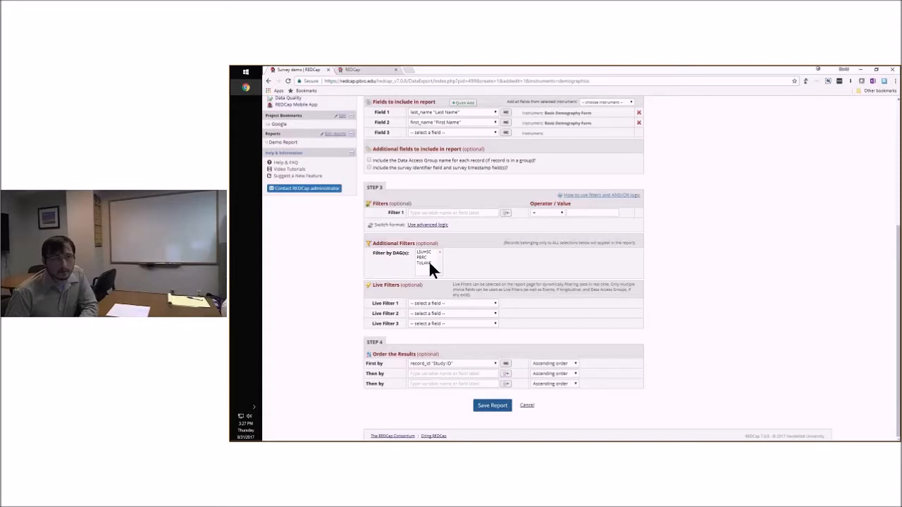
pyautogui.click(505, 213)
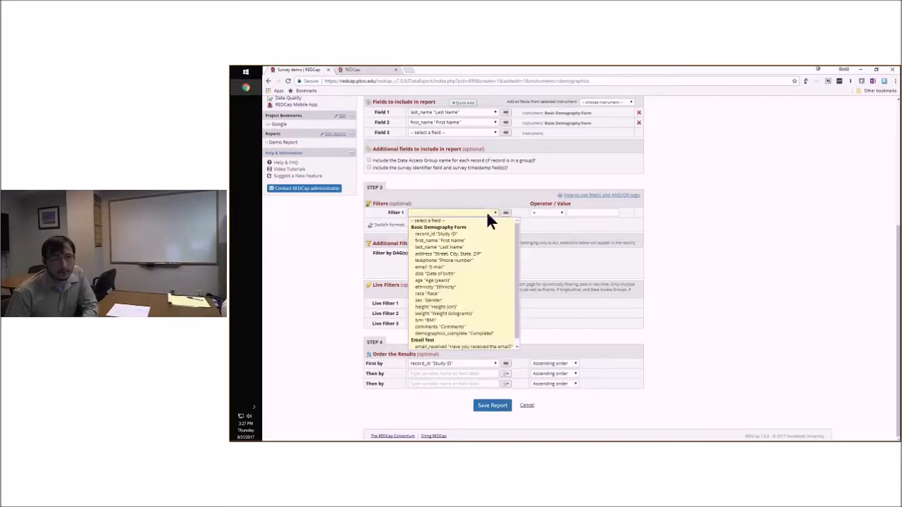
pyautogui.click(446, 299)
pyautogui.click(563, 213)
pyautogui.click(586, 213)
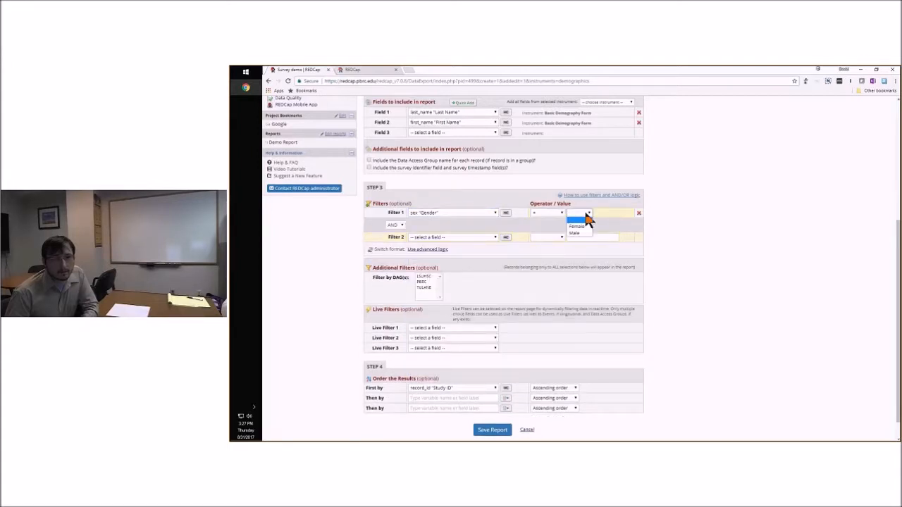
pyautogui.click(480, 212)
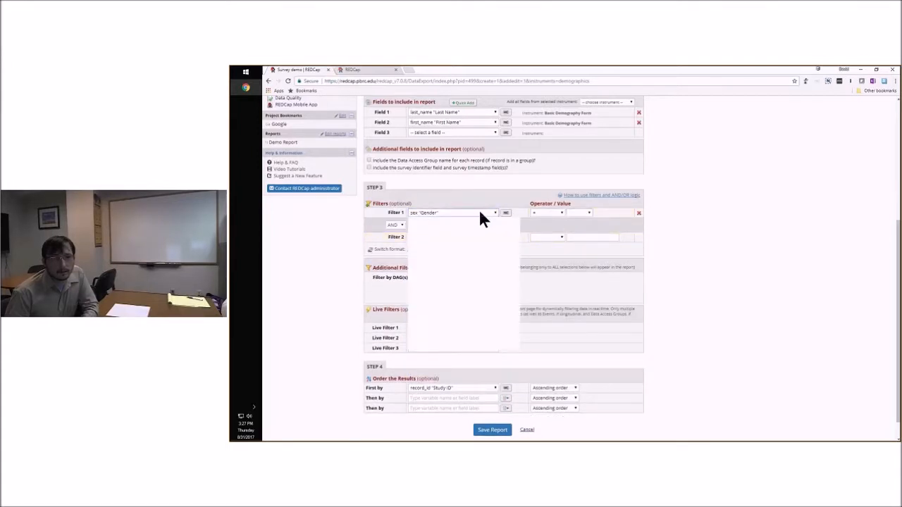
pyautogui.click(480, 213)
pyautogui.click(640, 214)
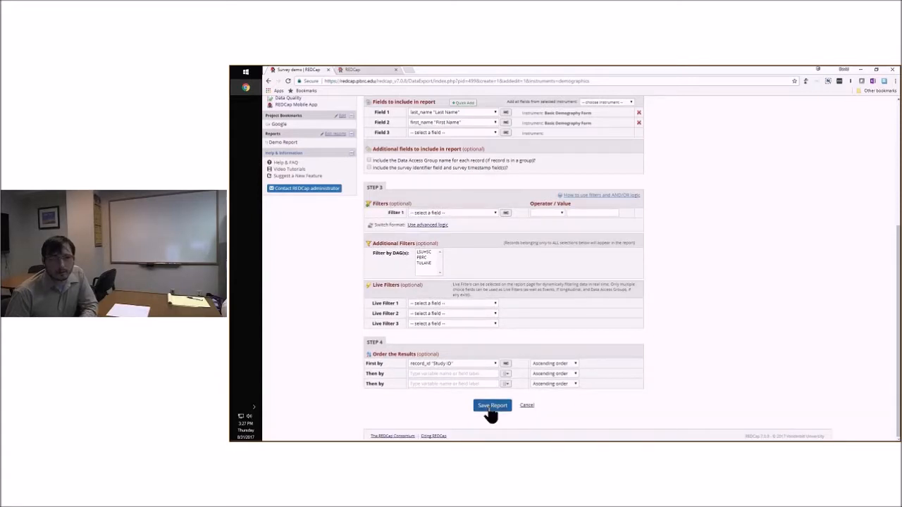
# Save the "Firstname and last name" report and view it
pyautogui.click(492, 409)
pyautogui.scroll(6, 665, 346)
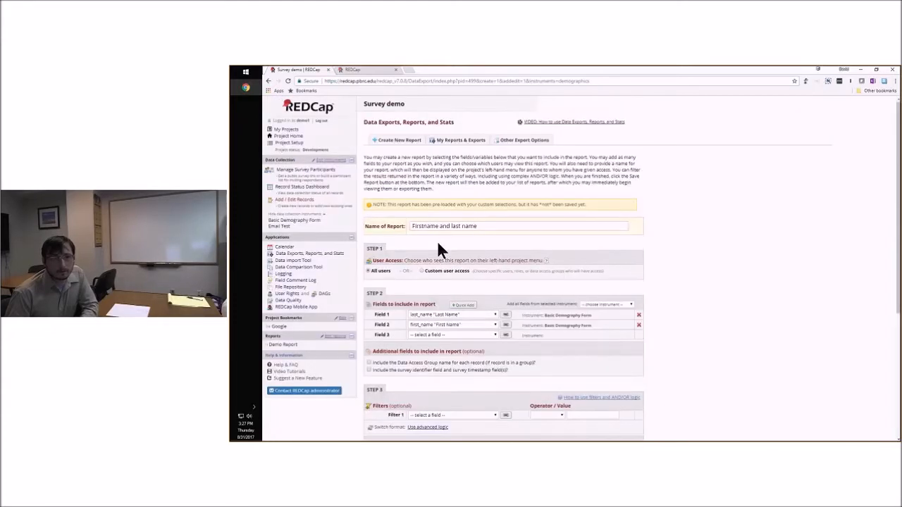
pyautogui.scroll(-3, 682, 346)
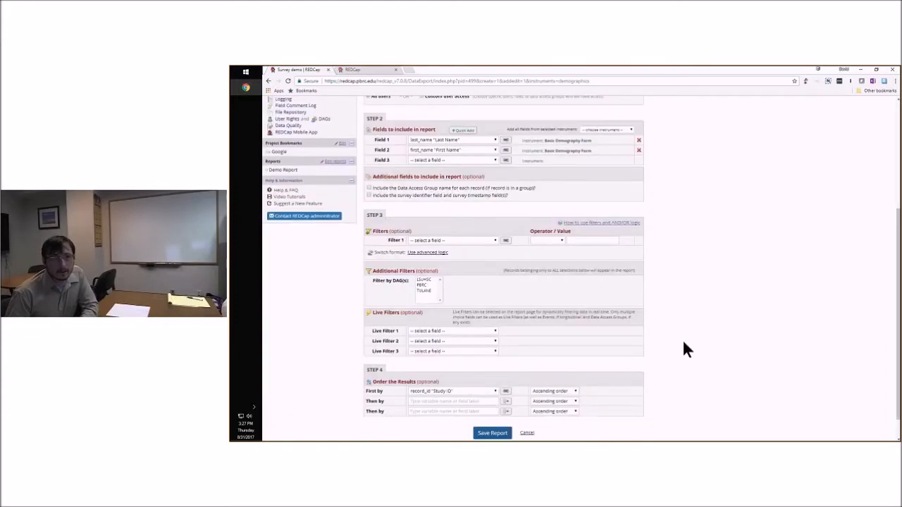
pyautogui.scroll(1, 682, 348)
pyautogui.scroll(-3, 678, 346)
pyautogui.click(492, 406)
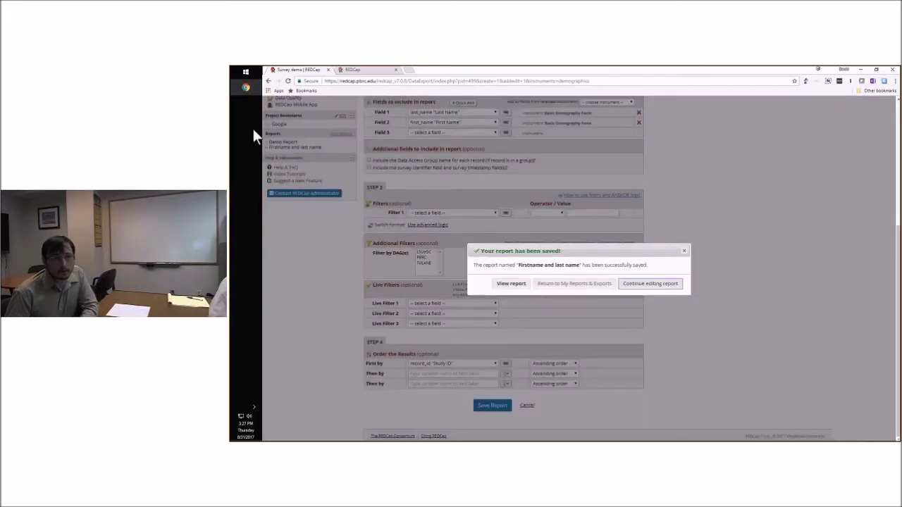
pyautogui.click(509, 288)
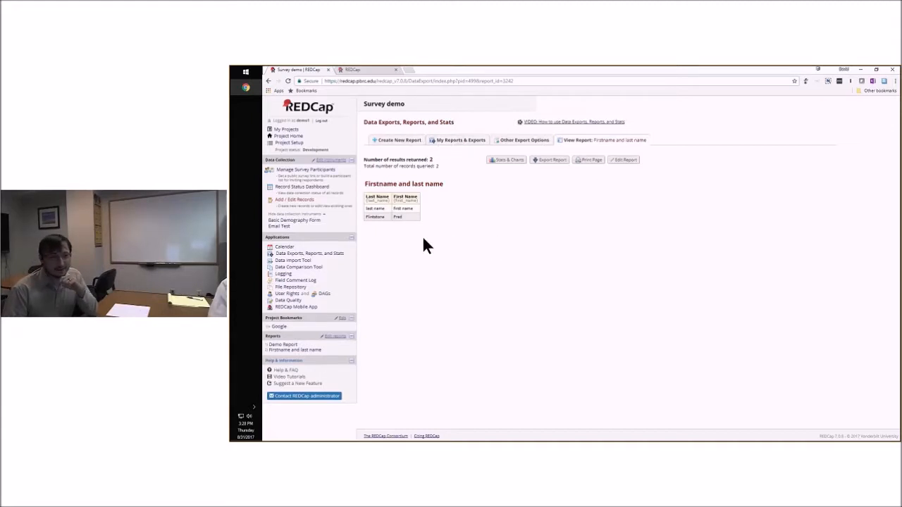
# Run the "Missing values" rule for all fields in the Data Quality module and view the discrepancies it finds
pyautogui.click(293, 301)
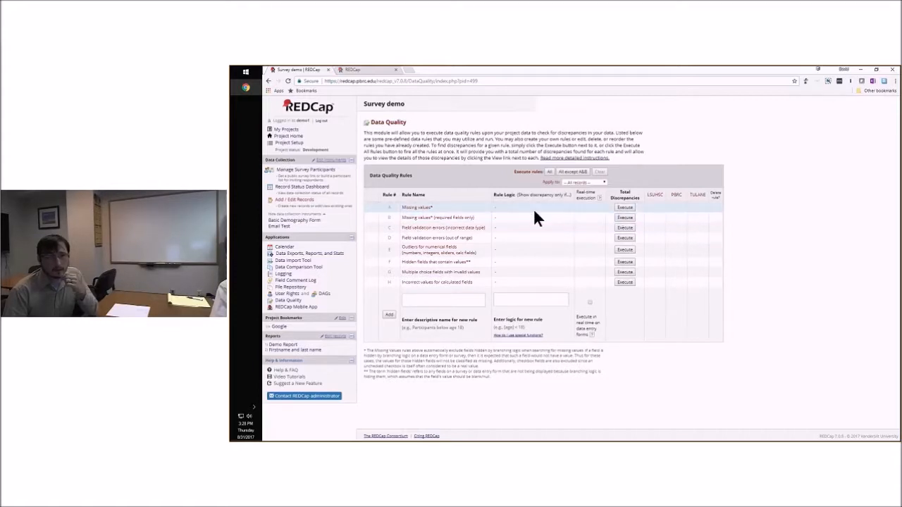
pyautogui.click(624, 209)
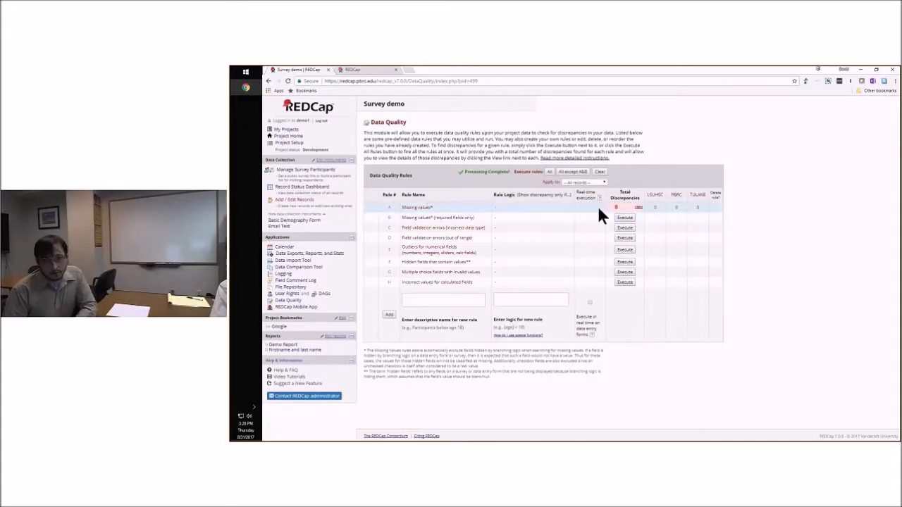
pyautogui.click(638, 209)
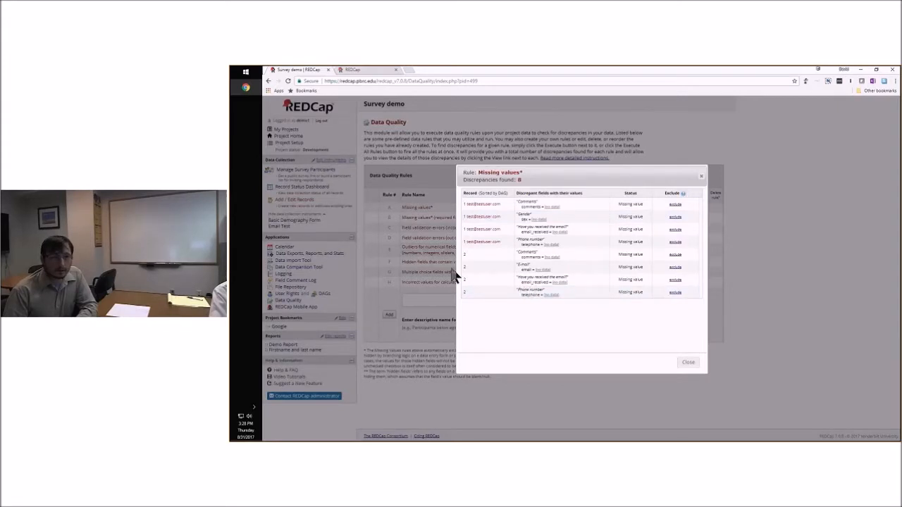
# Review the Basic Demography Form of record 1 from its missing comments value, return to the discrepancy list and close it
pyautogui.click(553, 208)
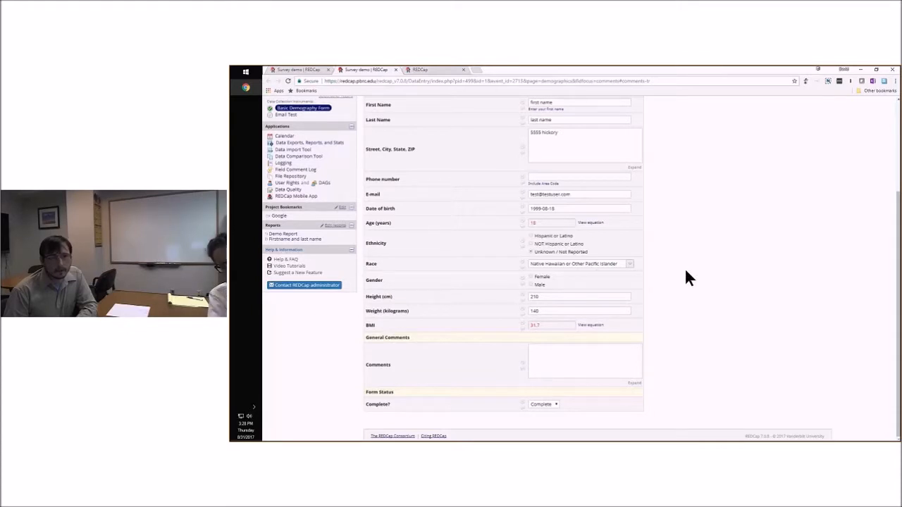
pyautogui.scroll(1, 564, 329)
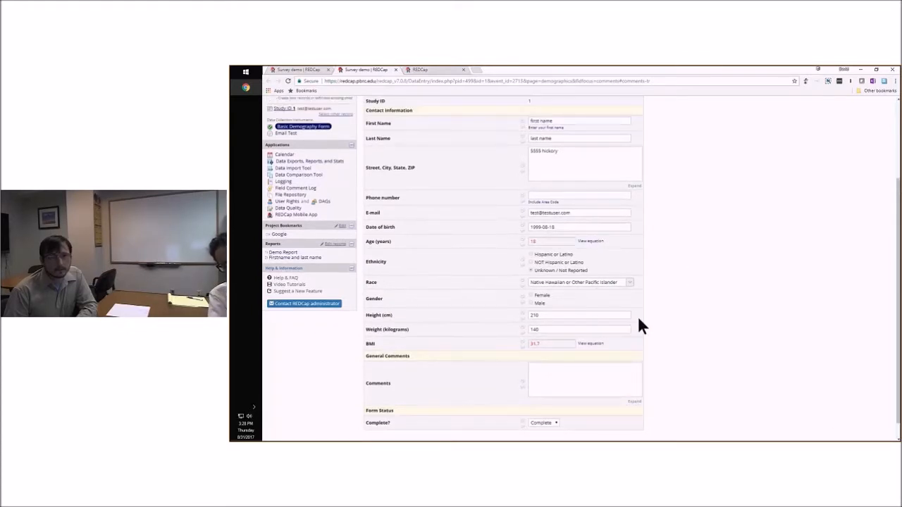
pyautogui.scroll(-1, 647, 315)
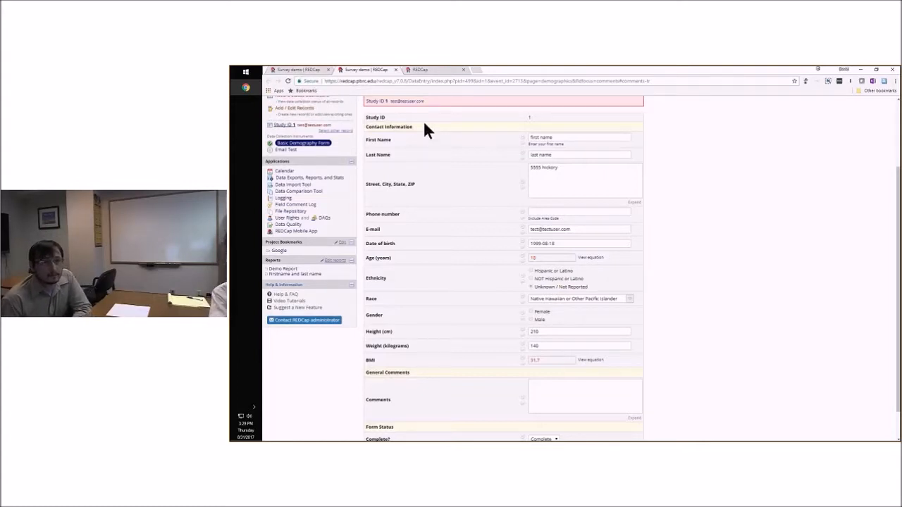
pyautogui.click(305, 67)
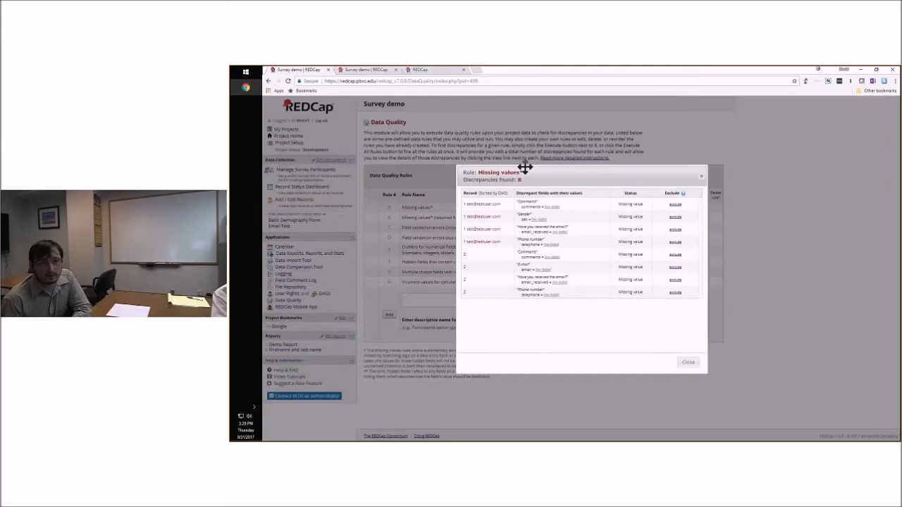
pyautogui.click(701, 176)
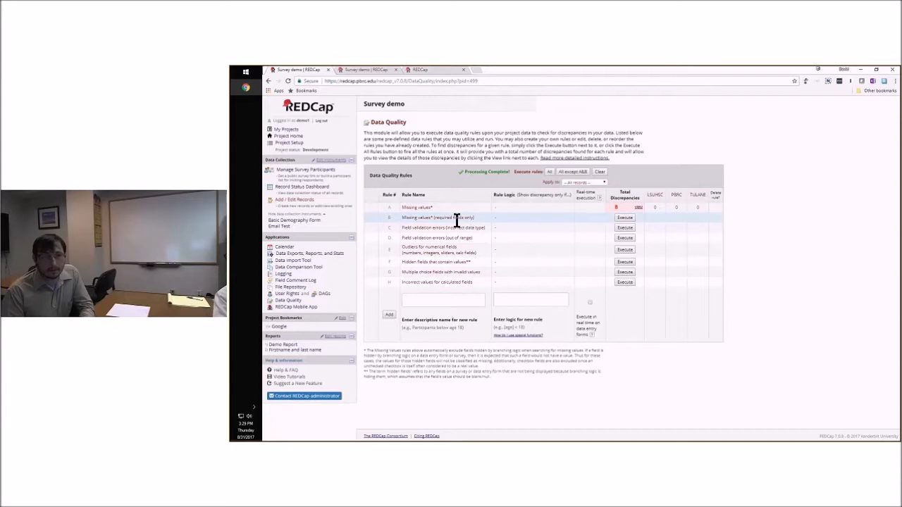
# Run the "Missing values (required fields only)" rule and examine where a custom rule's name and logic are entered
pyautogui.click(624, 220)
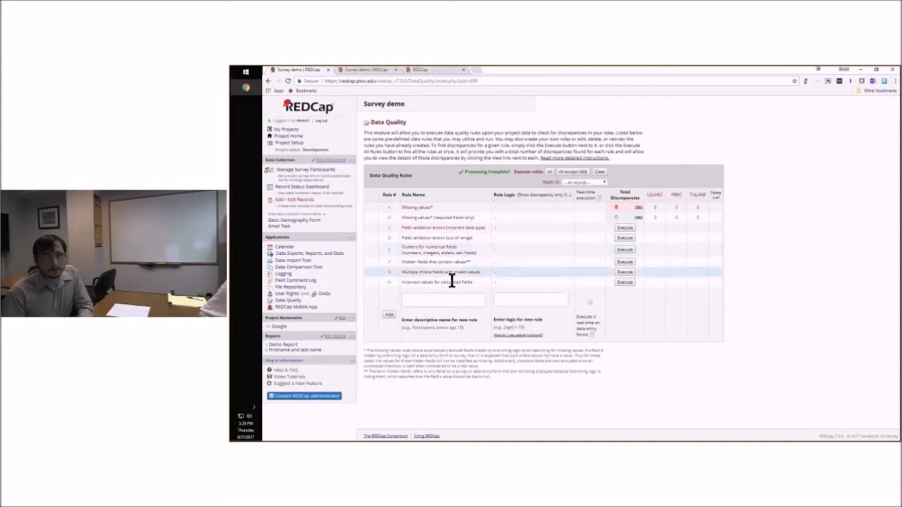
pyautogui.click(430, 303)
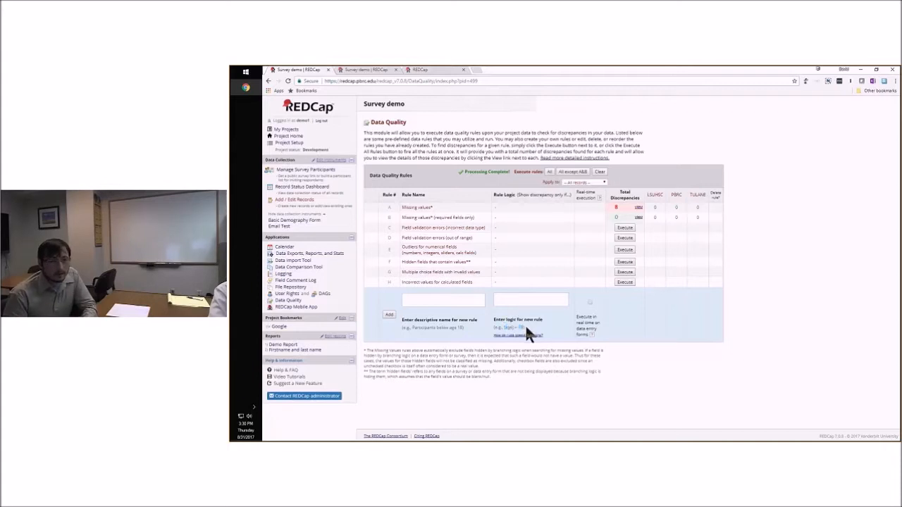
pyautogui.click(540, 301)
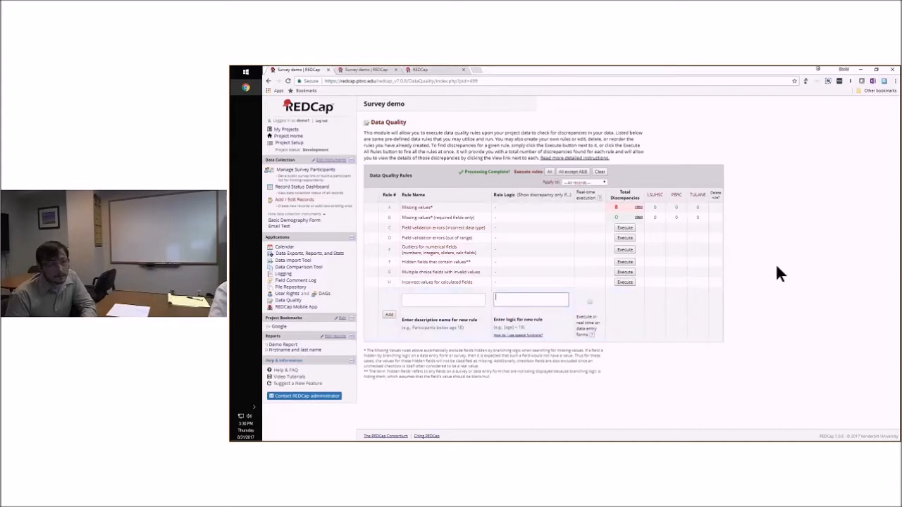
pyautogui.click(764, 289)
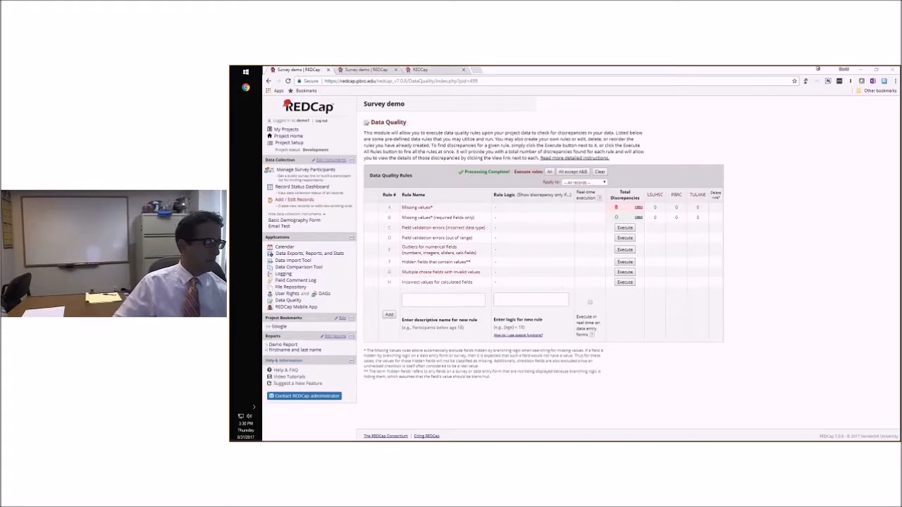
# Switch from REDCap to the slide presentation
pyautogui.hotkey('alt', 'Tab')
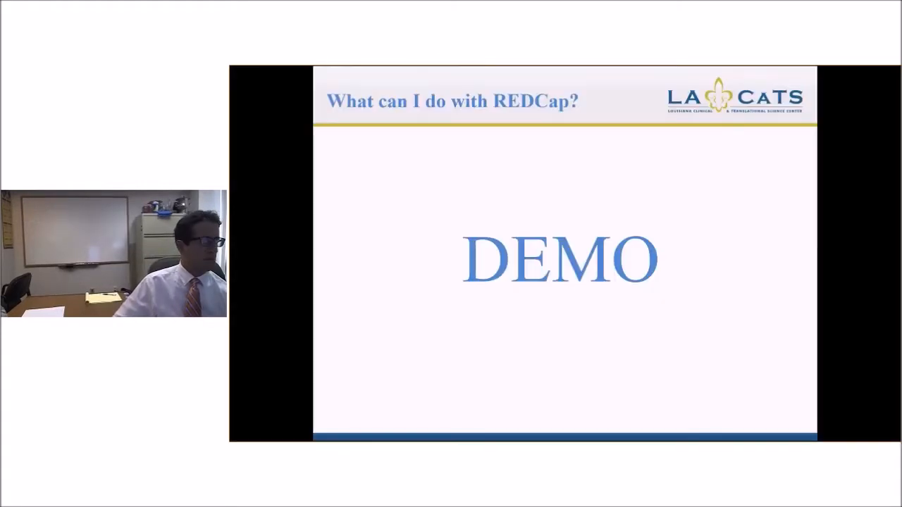